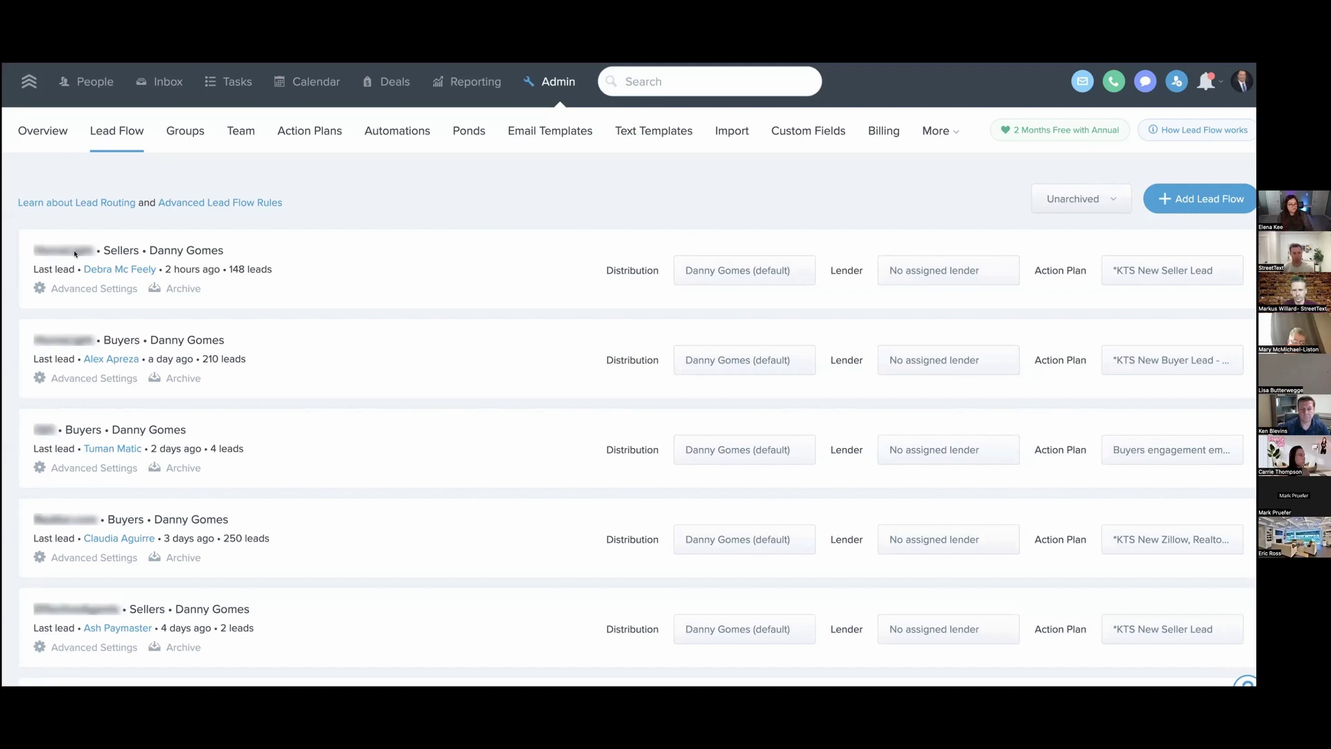
Step: Look through the lead sources and their distribution and action plan assignments on the Lead Flow page
{"action": "double_click", "coordinate": [113, 252]}
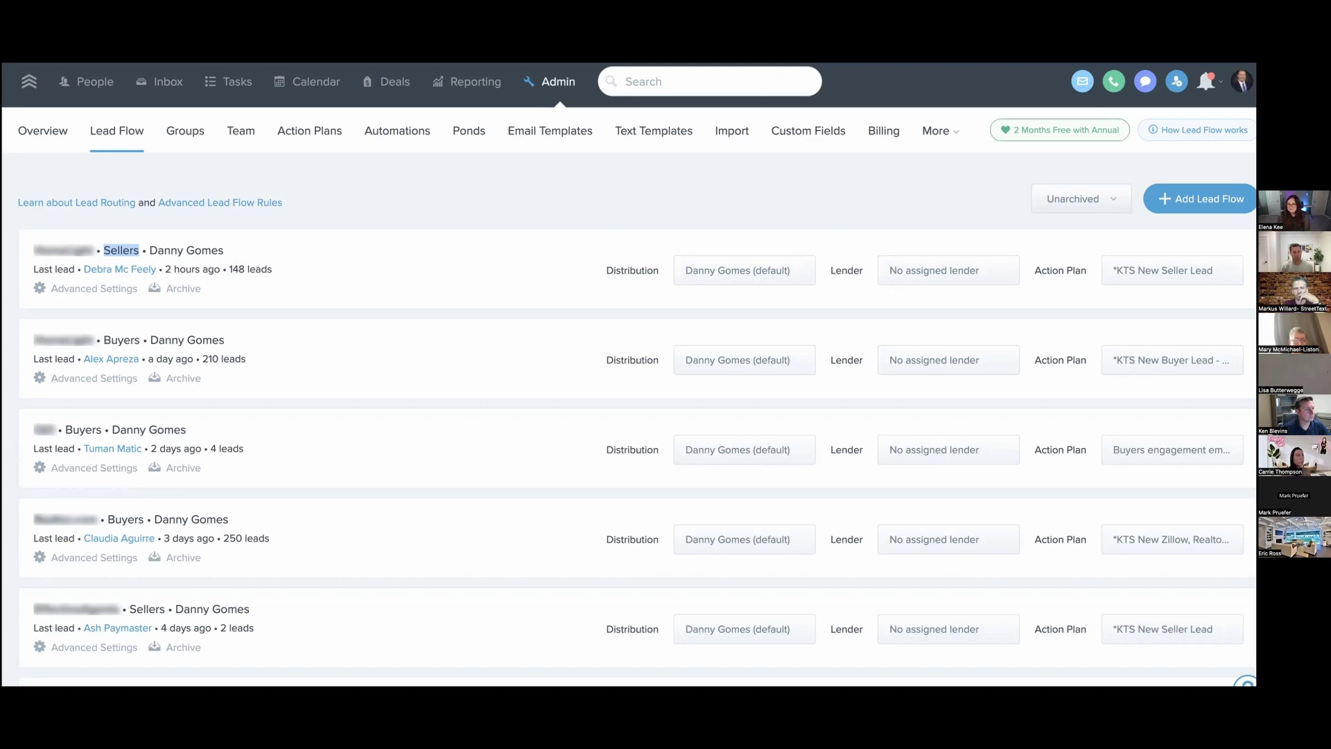
{"action": "left_click", "coordinate": [1242, 81]}
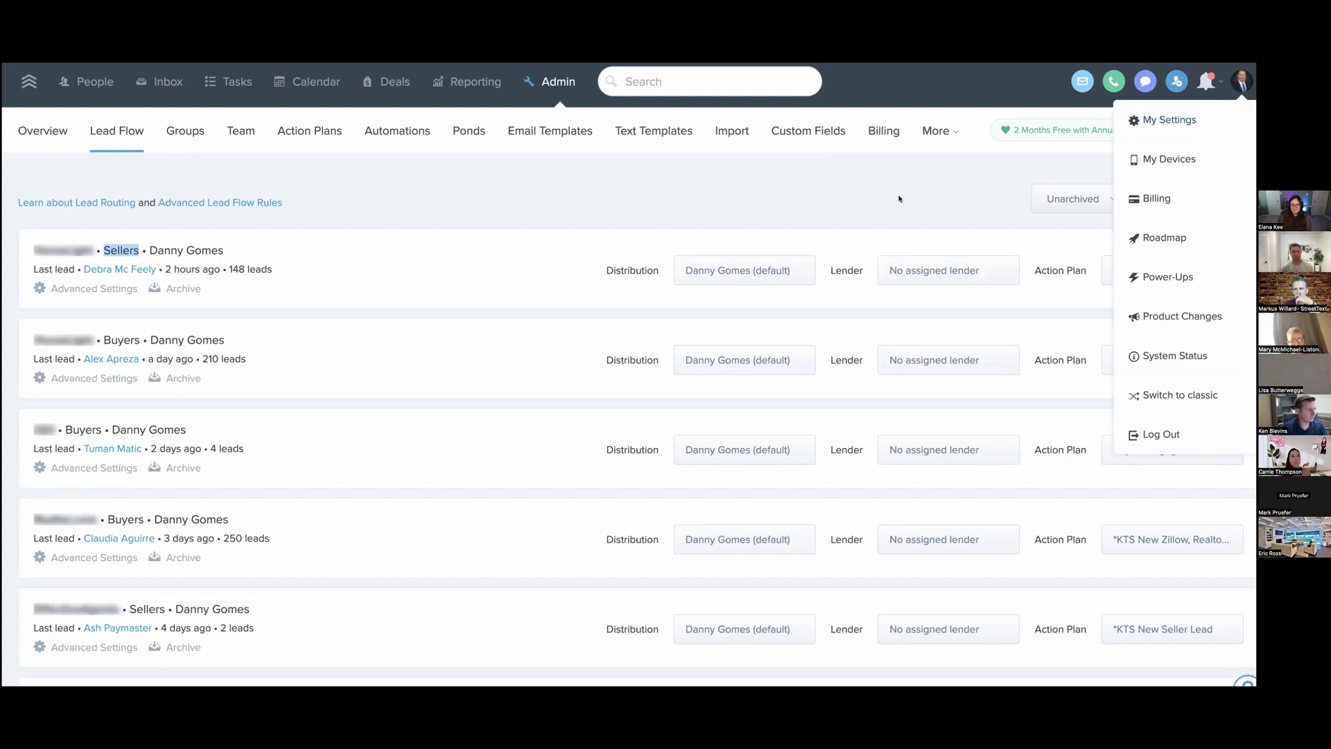
{"action": "left_click", "coordinate": [502, 219]}
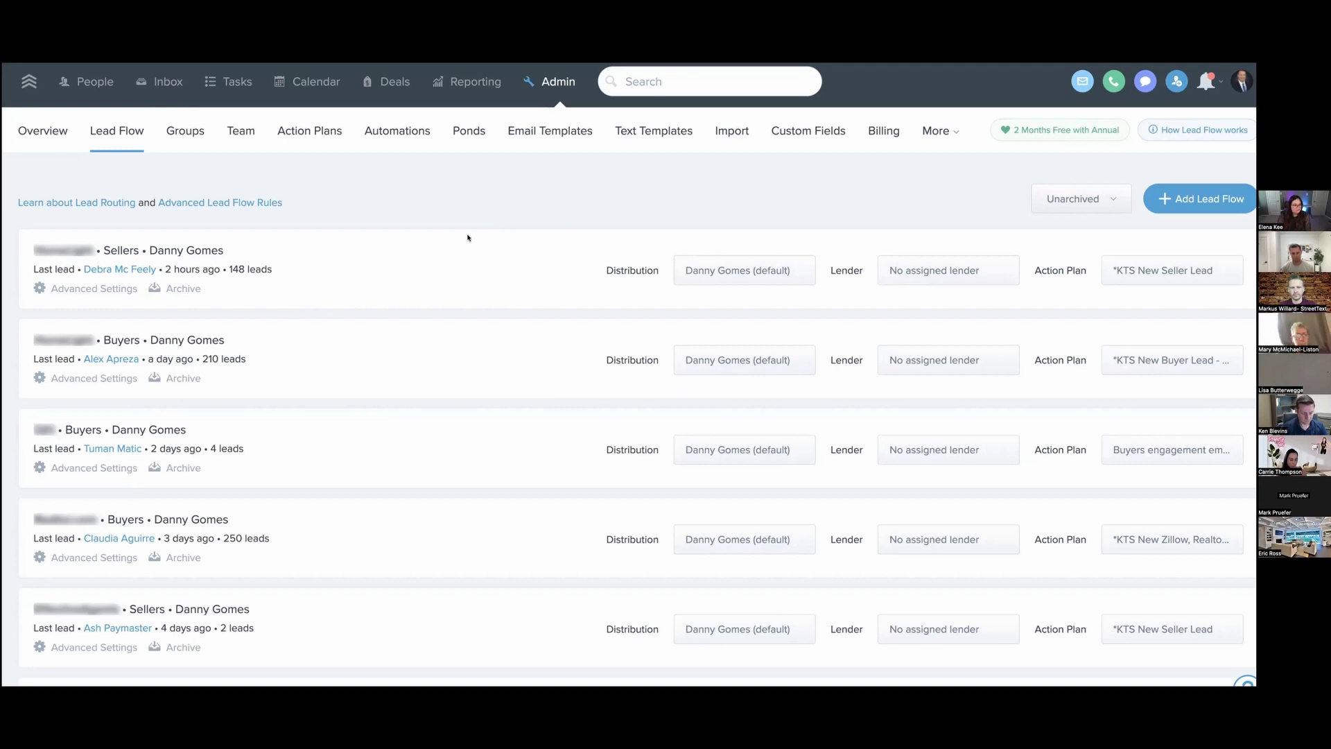
{"action": "scroll", "coordinate": [468, 238], "scroll_direction": "down", "scroll_amount": 14}
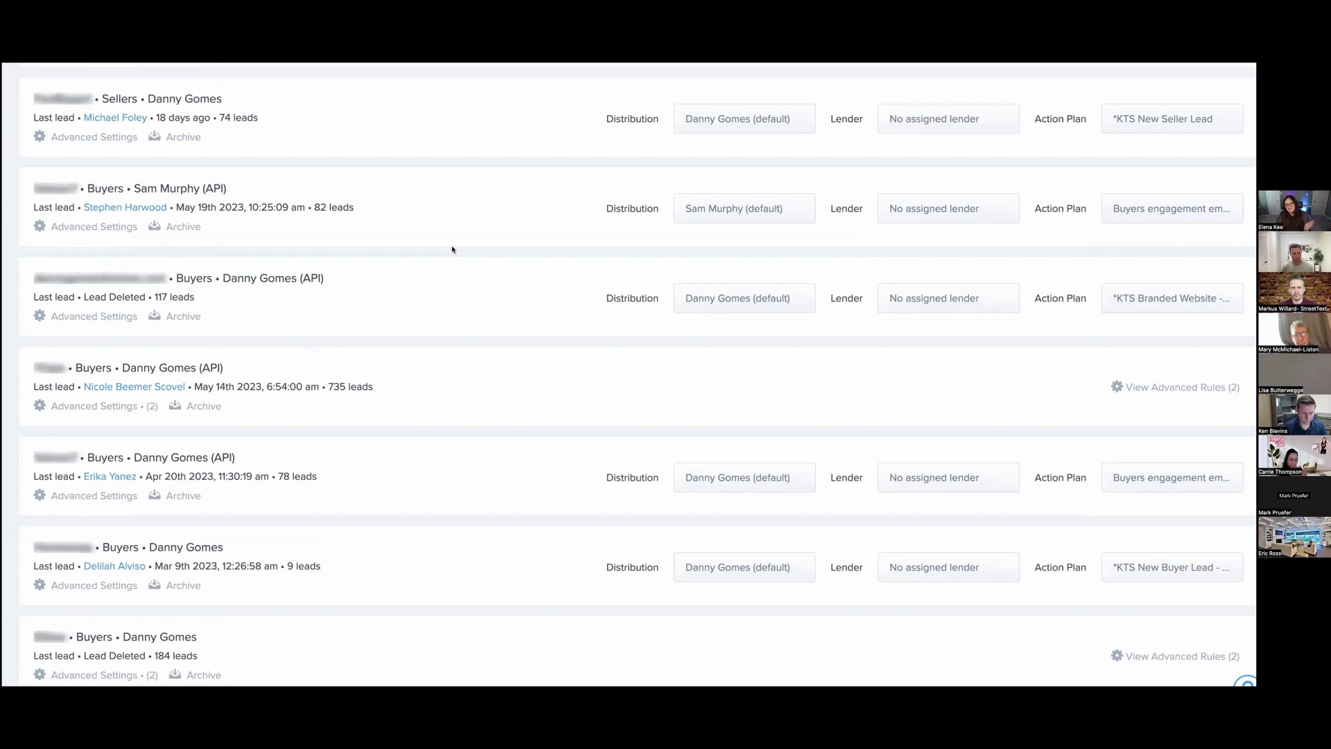
{"action": "scroll", "coordinate": [468, 304], "scroll_direction": "up", "scroll_amount": 14}
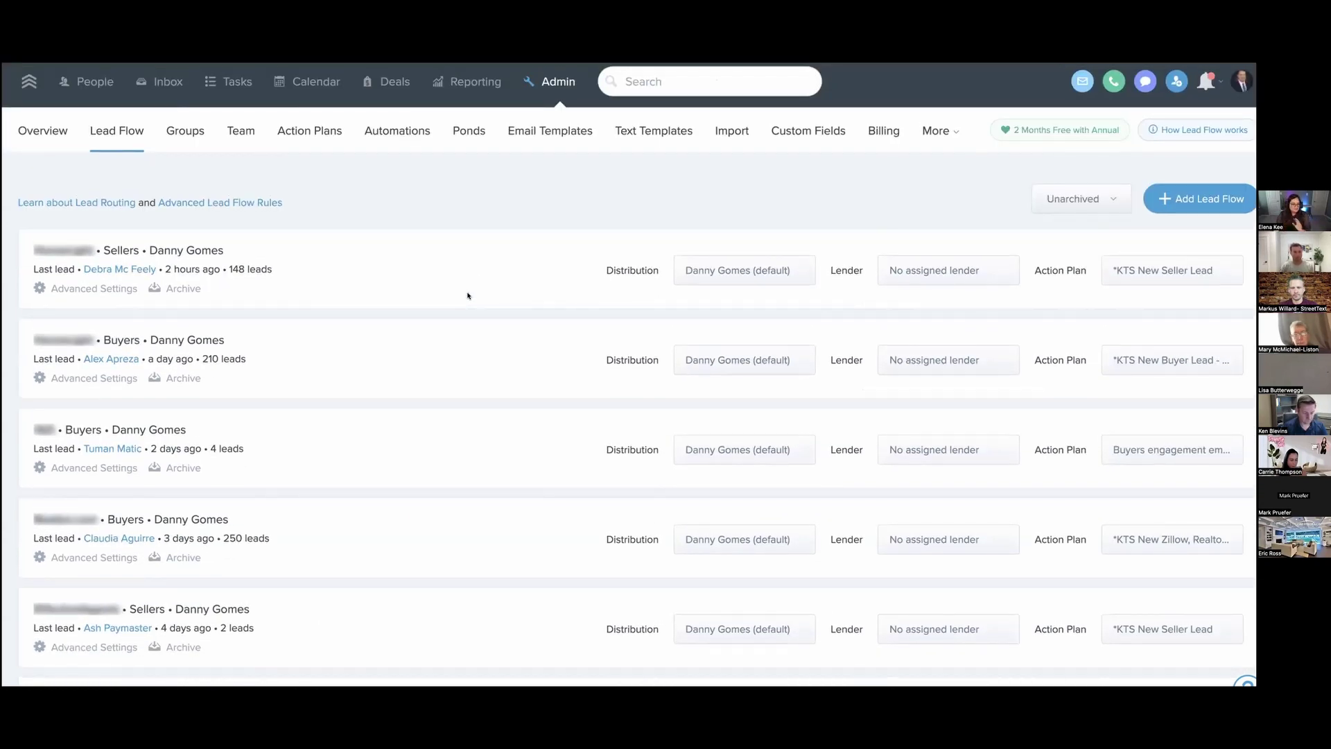
Step: Open the last lead of the first Sellers source, examine its Seller Inquiry entry, and return to Lead Flow
{"action": "left_click", "coordinate": [126, 274]}
{"action": "scroll", "coordinate": [442, 560], "scroll_direction": "down", "scroll_amount": 10}
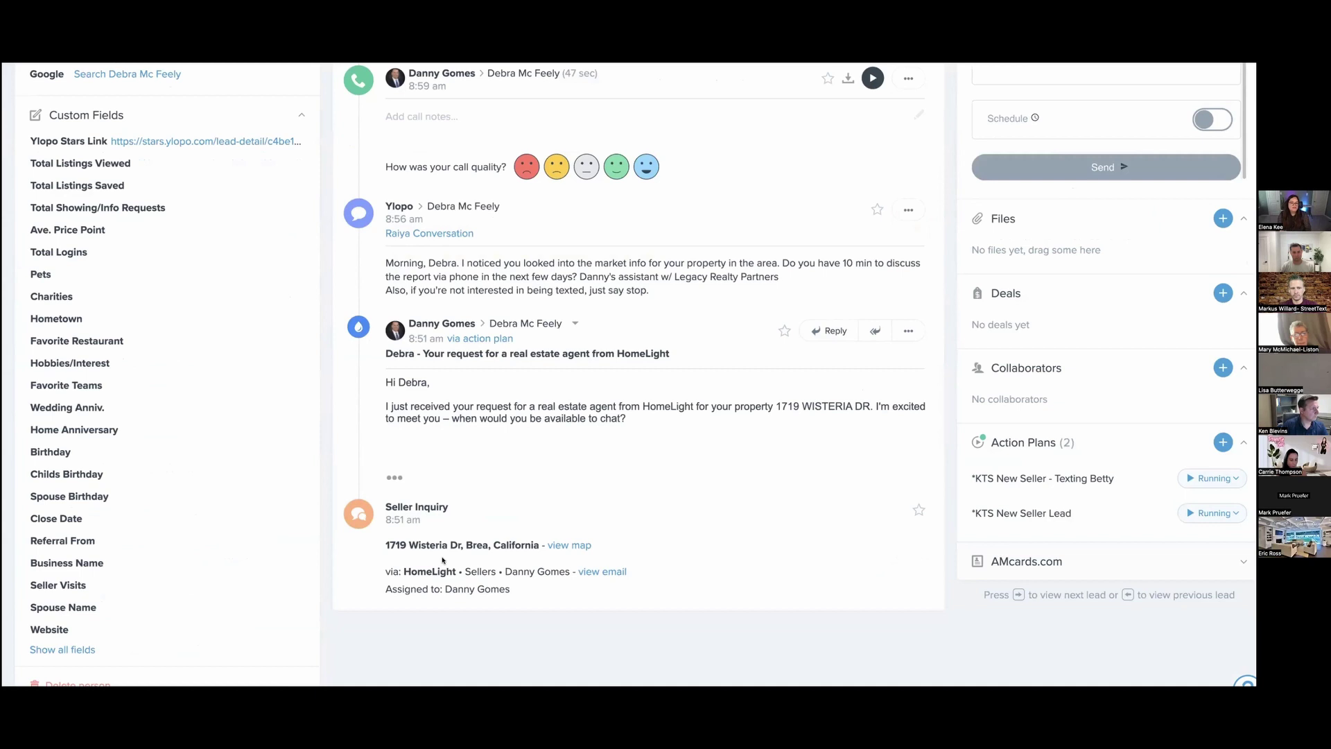
{"action": "triple_click", "coordinate": [606, 572]}
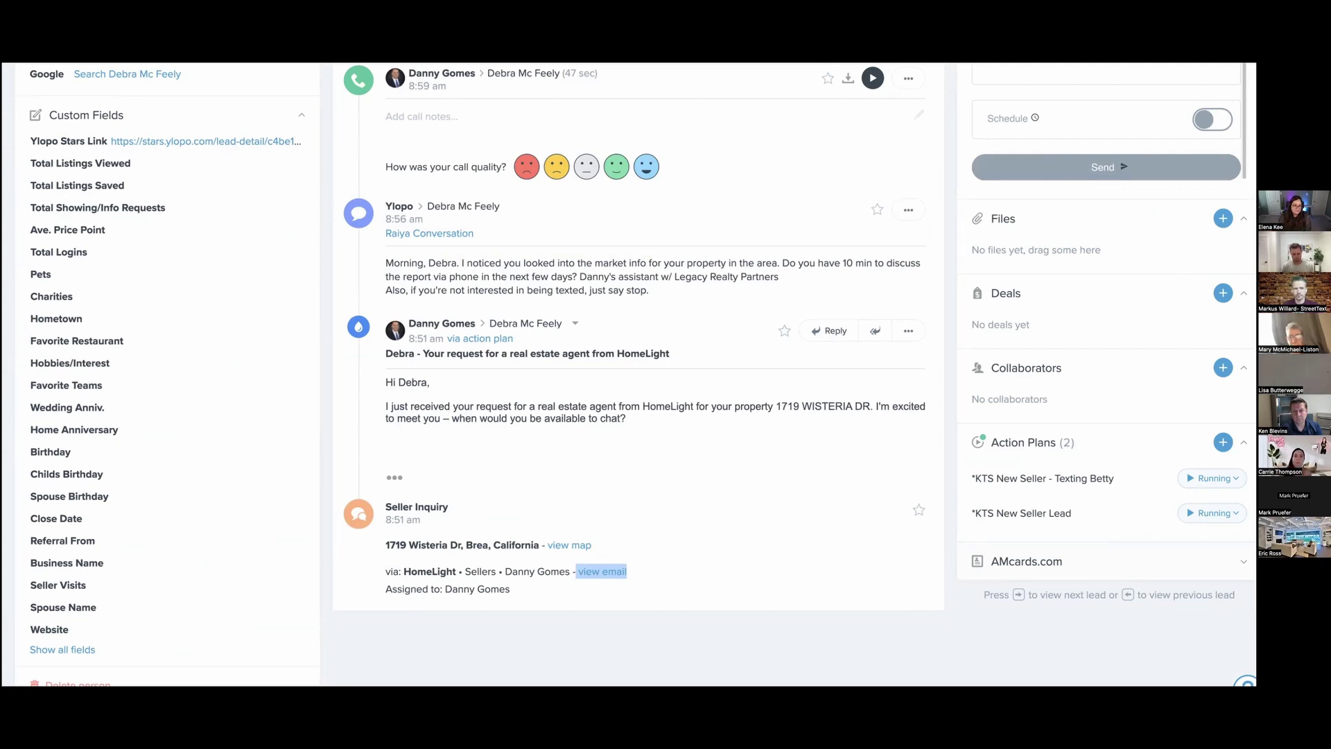
{"action": "left_click", "coordinate": [346, 50]}
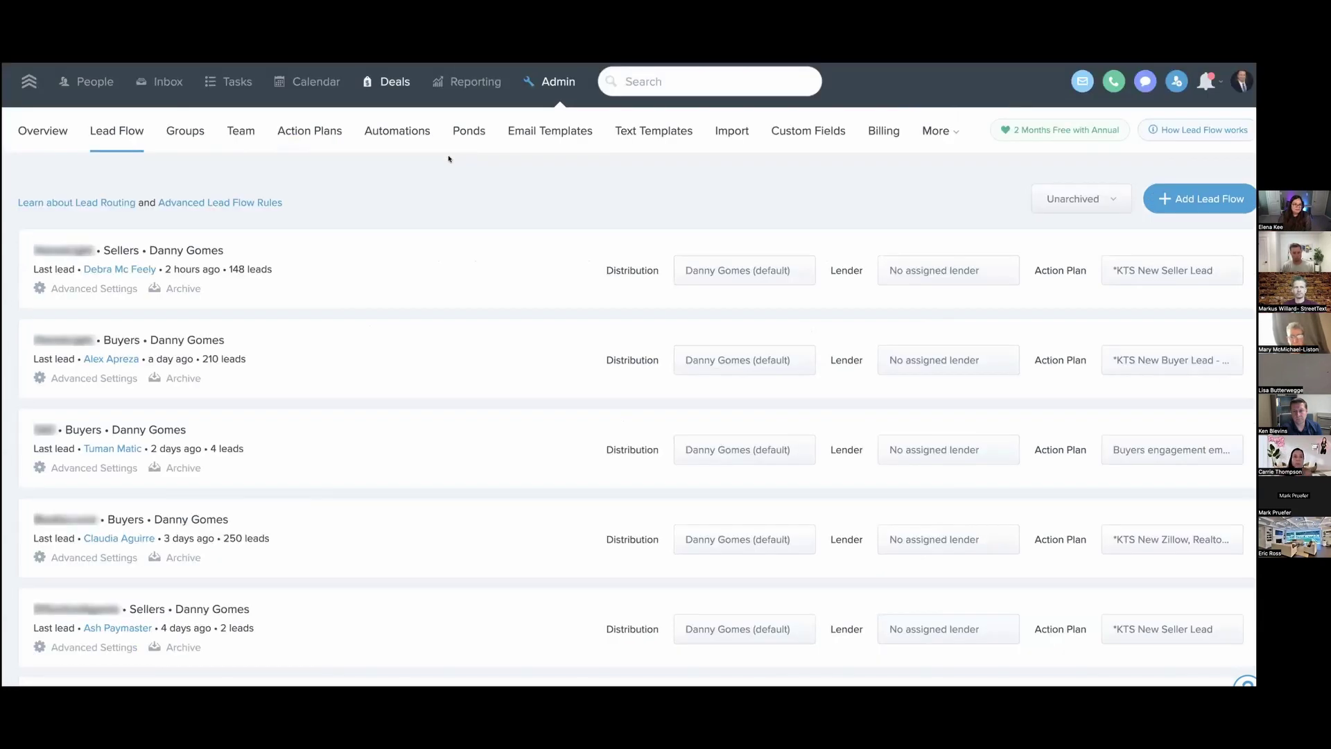
Step: Open the *KTS New Buyer Lead action plan from the KTS Action Plans folder for editing
{"action": "left_click", "coordinate": [316, 135]}
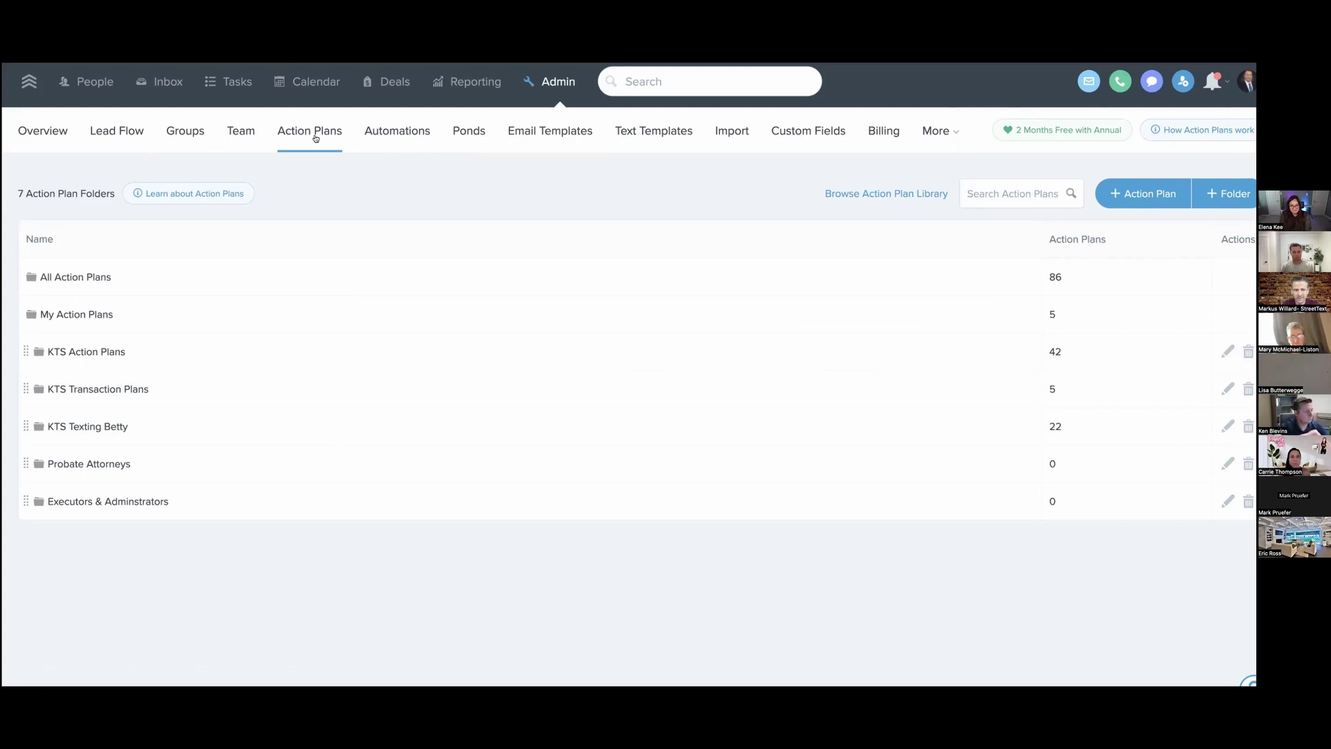
{"action": "left_click", "coordinate": [132, 348]}
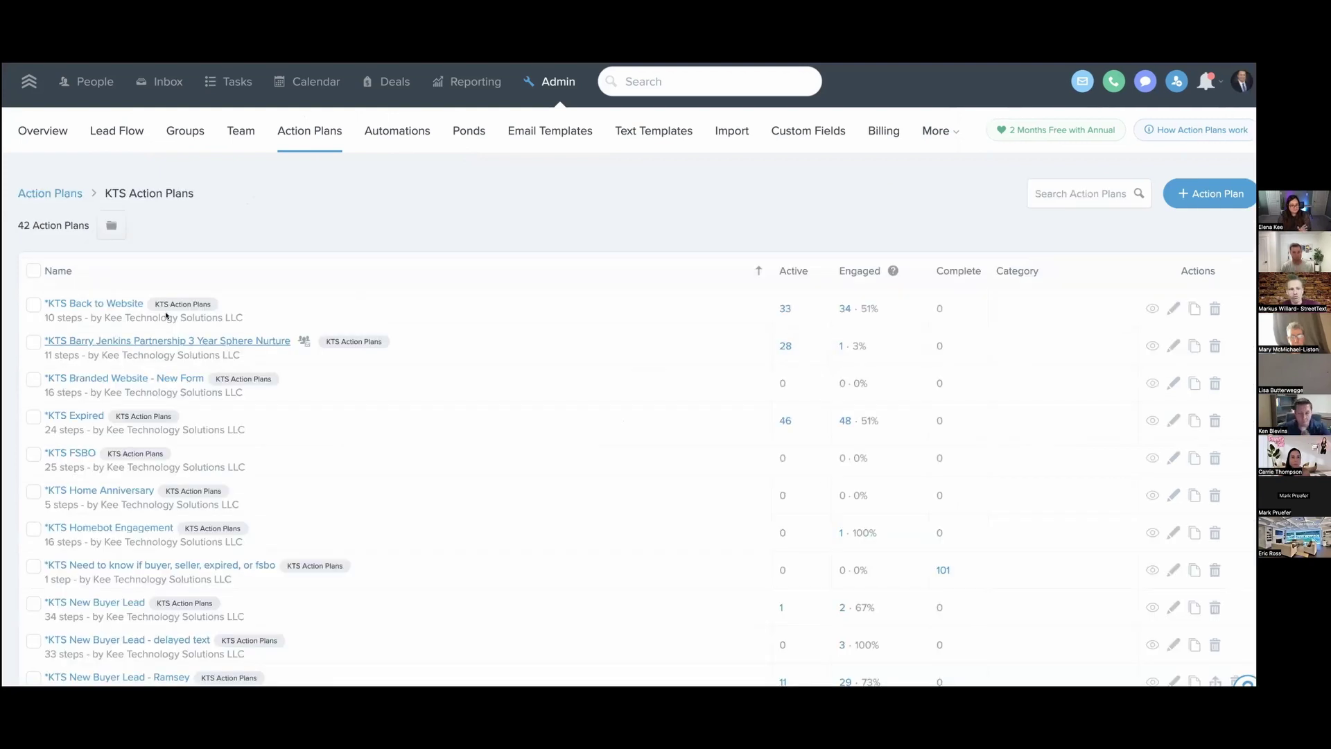
{"action": "scroll", "coordinate": [264, 305], "scroll_direction": "down", "scroll_amount": 1}
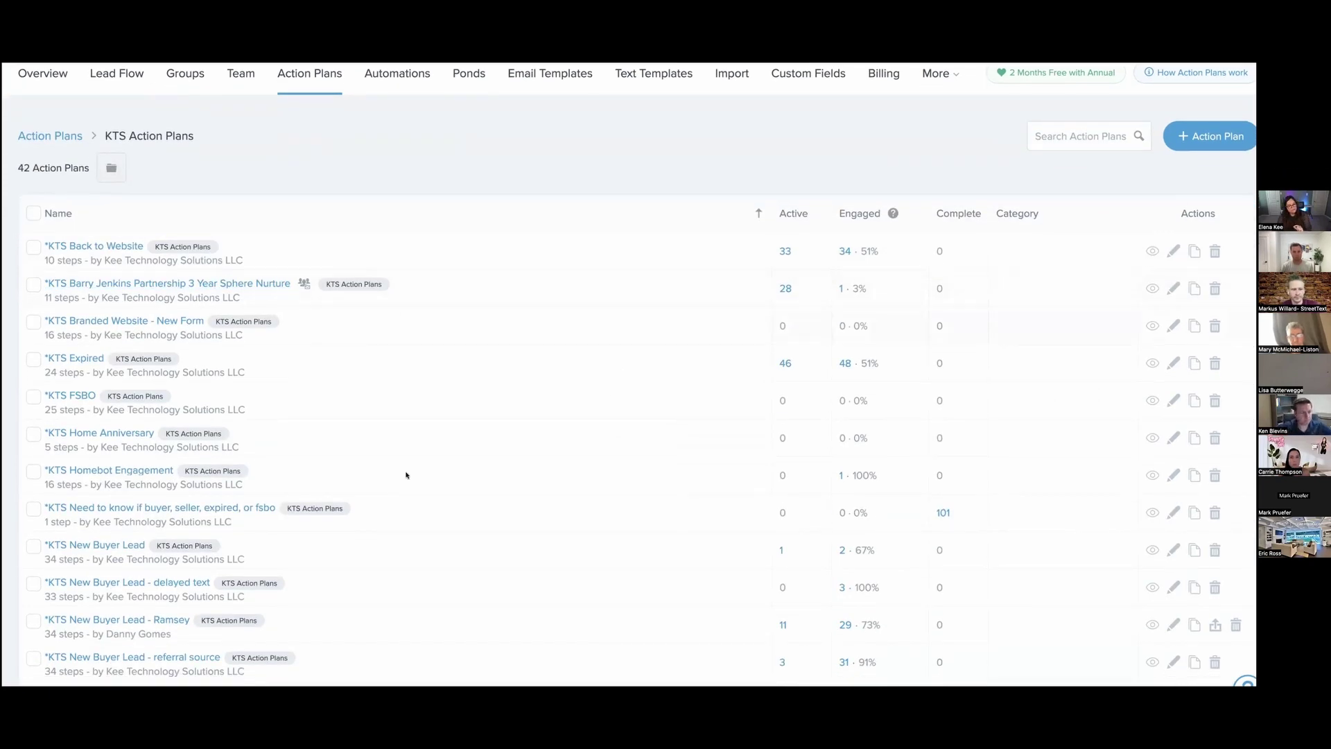
{"action": "left_click", "coordinate": [107, 545]}
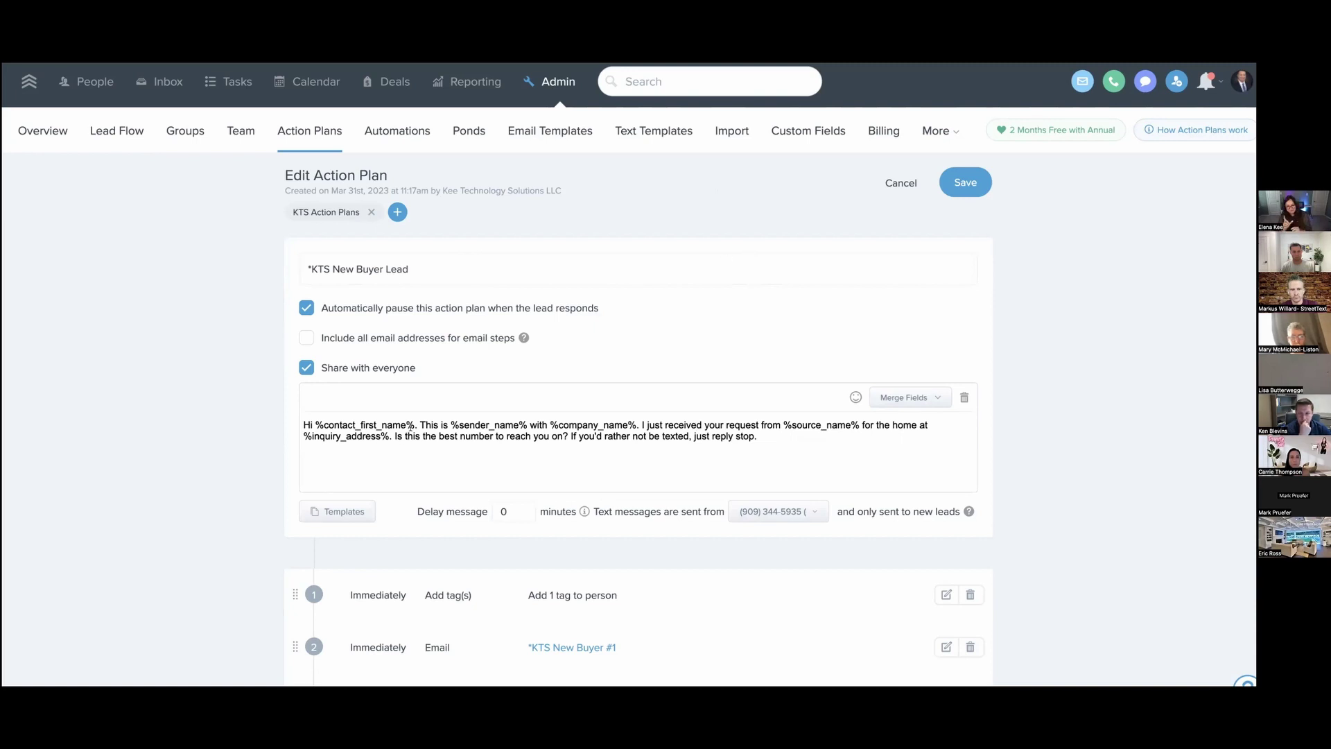
Step: Examine the plan's initial text message part by part, highlighting the greeting, introduction, request source, question and opt-out wording
{"action": "left_click_drag", "start_coordinate": [420, 425], "coordinate": [301, 425]}
{"action": "left_click_drag", "start_coordinate": [451, 425], "coordinate": [768, 424]}
{"action": "left_click_drag", "start_coordinate": [784, 420], "coordinate": [860, 420]}
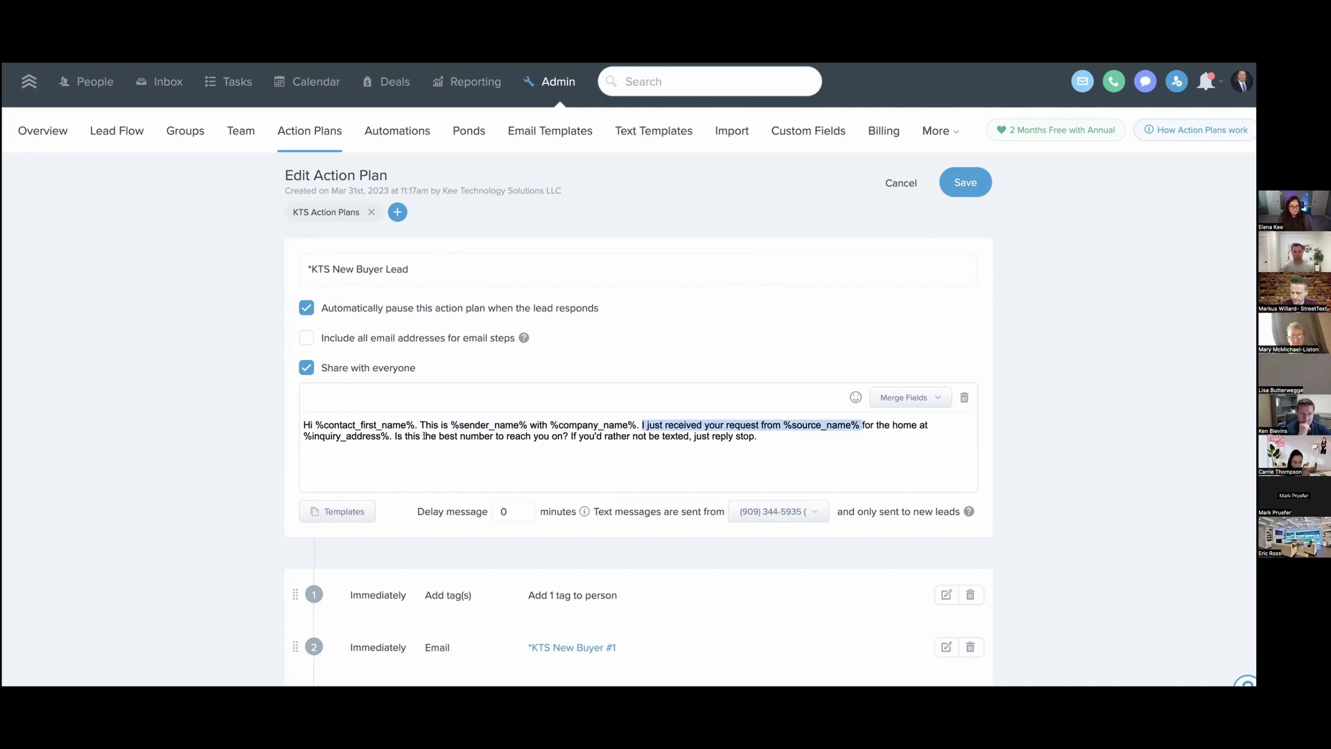
{"action": "left_click_drag", "start_coordinate": [396, 436], "coordinate": [570, 439]}
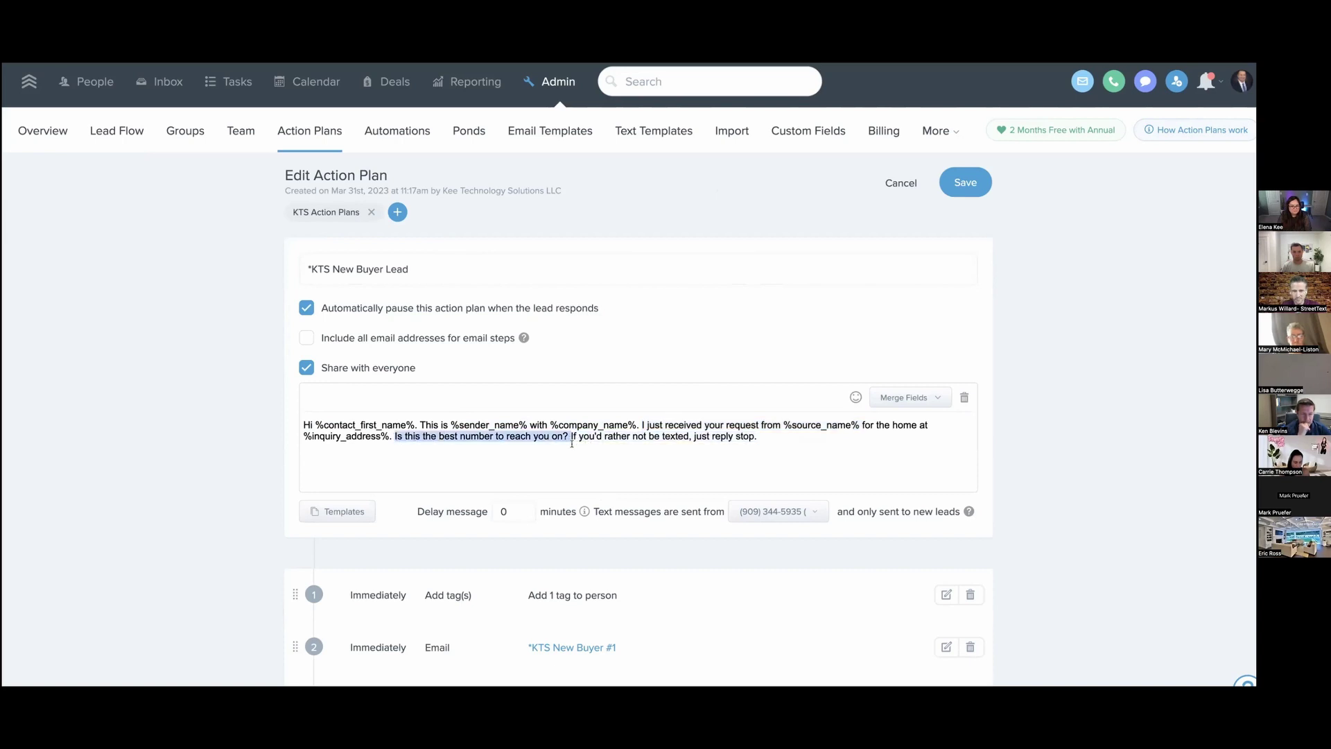
{"action": "left_click_drag", "start_coordinate": [758, 437], "coordinate": [567, 436]}
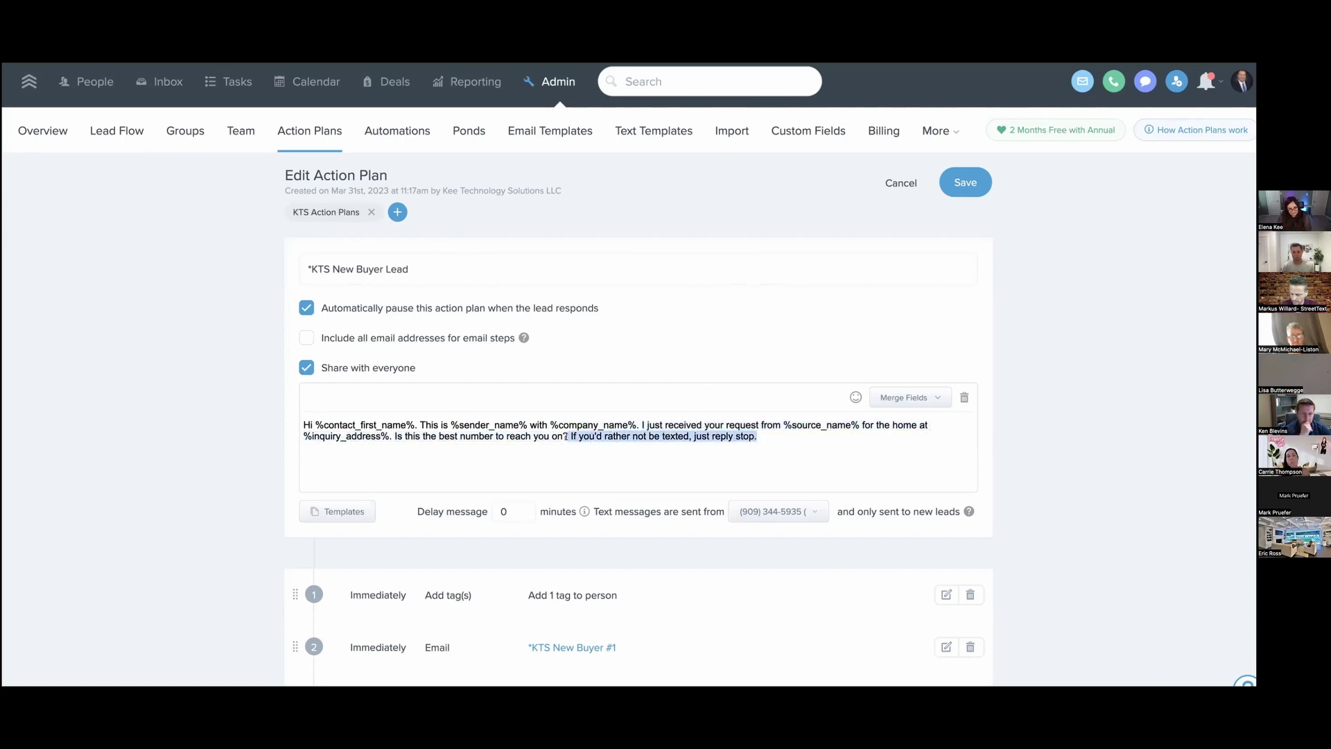
{"action": "left_click_drag", "start_coordinate": [419, 425], "coordinate": [302, 425]}
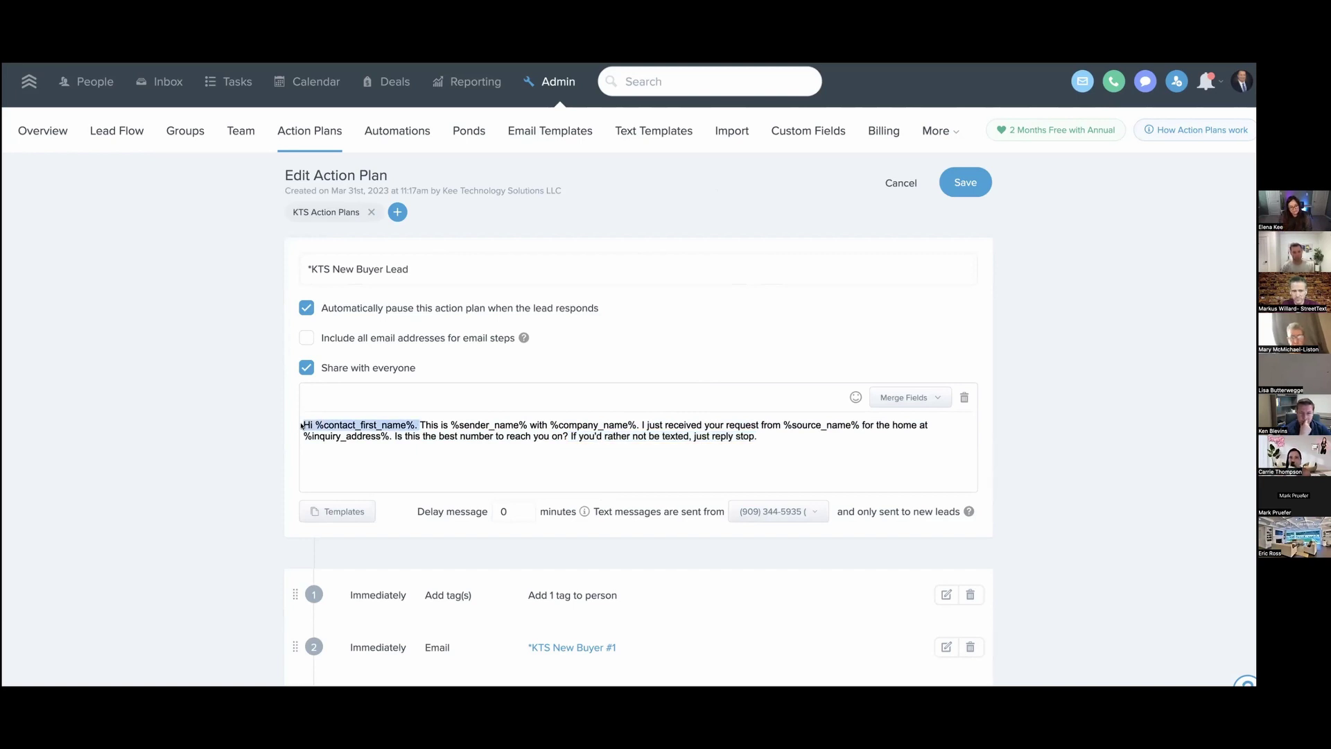
{"action": "left_click", "coordinate": [358, 436]}
{"action": "left_click_drag", "start_coordinate": [419, 425], "coordinate": [316, 425]}
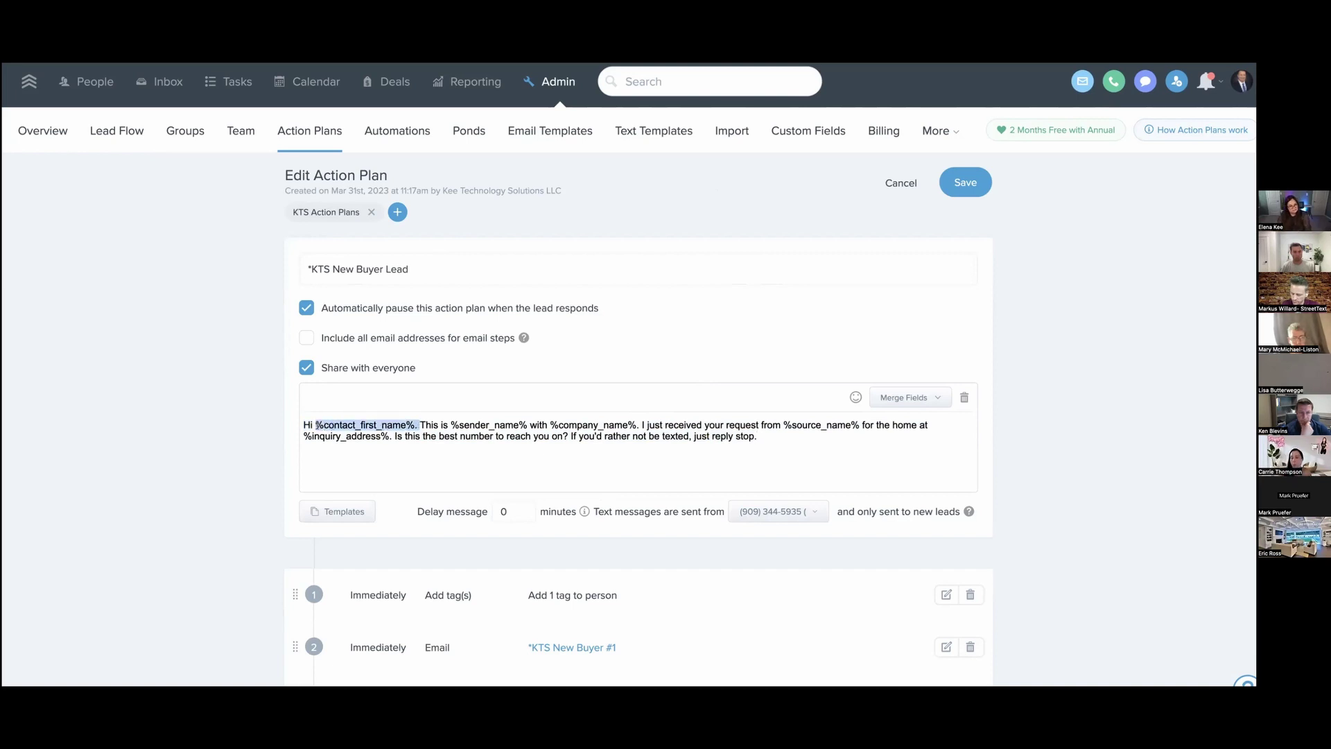
{"action": "left_click", "coordinate": [310, 426]}
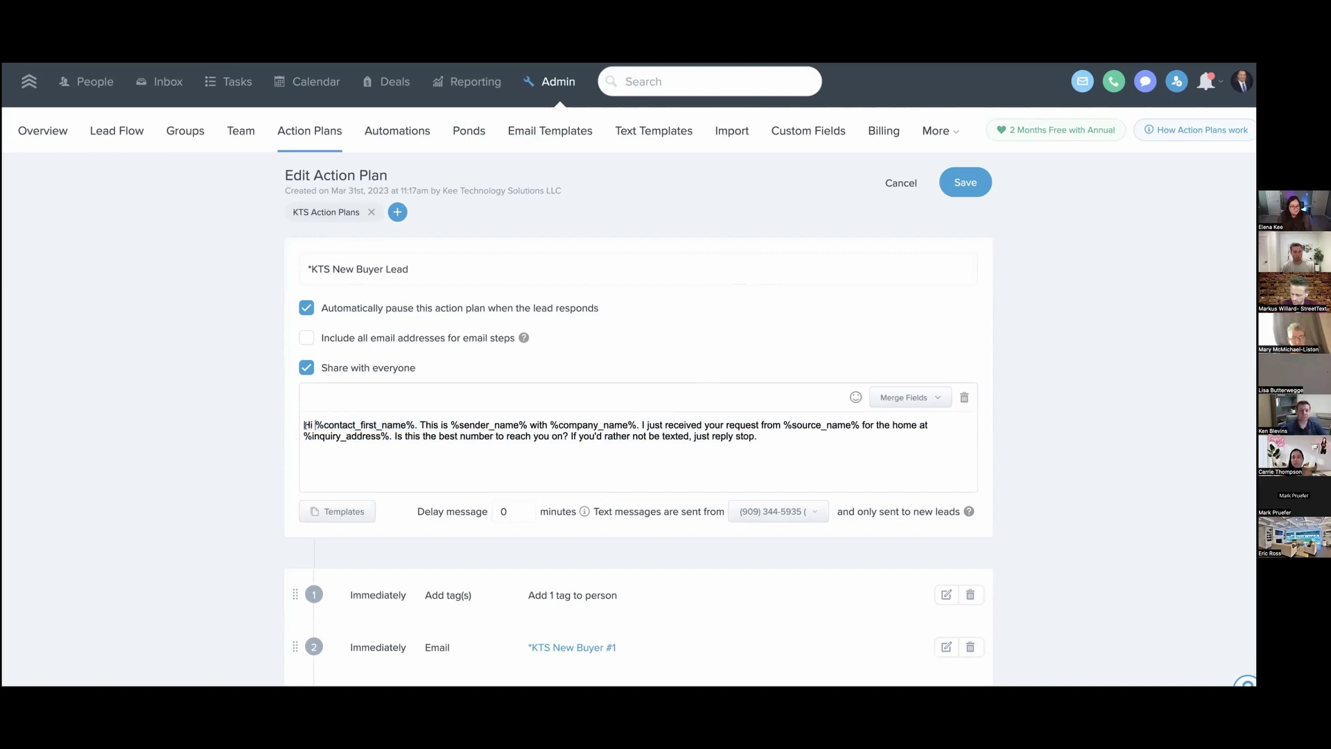
Step: Browse the merge fields available for the text message, from the contact fields to the lead source and custom fields
{"action": "left_click", "coordinate": [929, 402]}
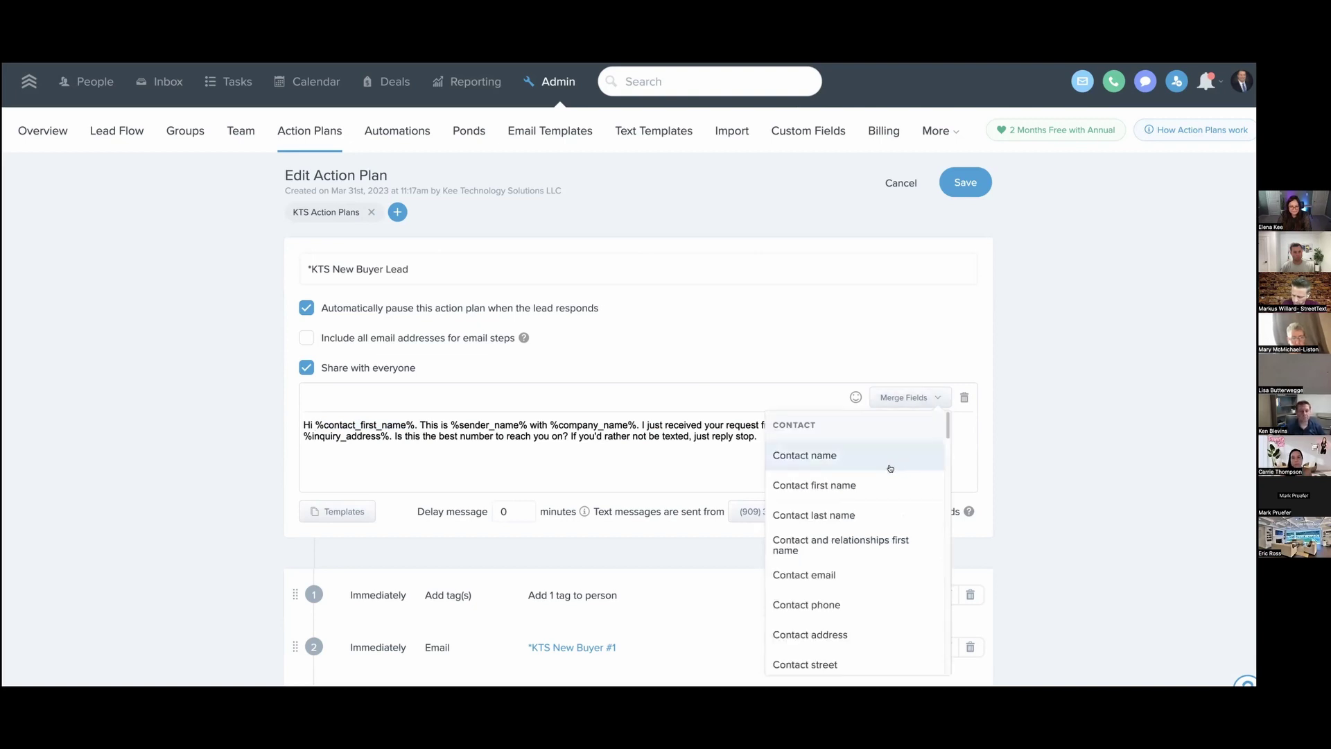
{"action": "scroll", "coordinate": [890, 468], "scroll_direction": "down", "scroll_amount": 10}
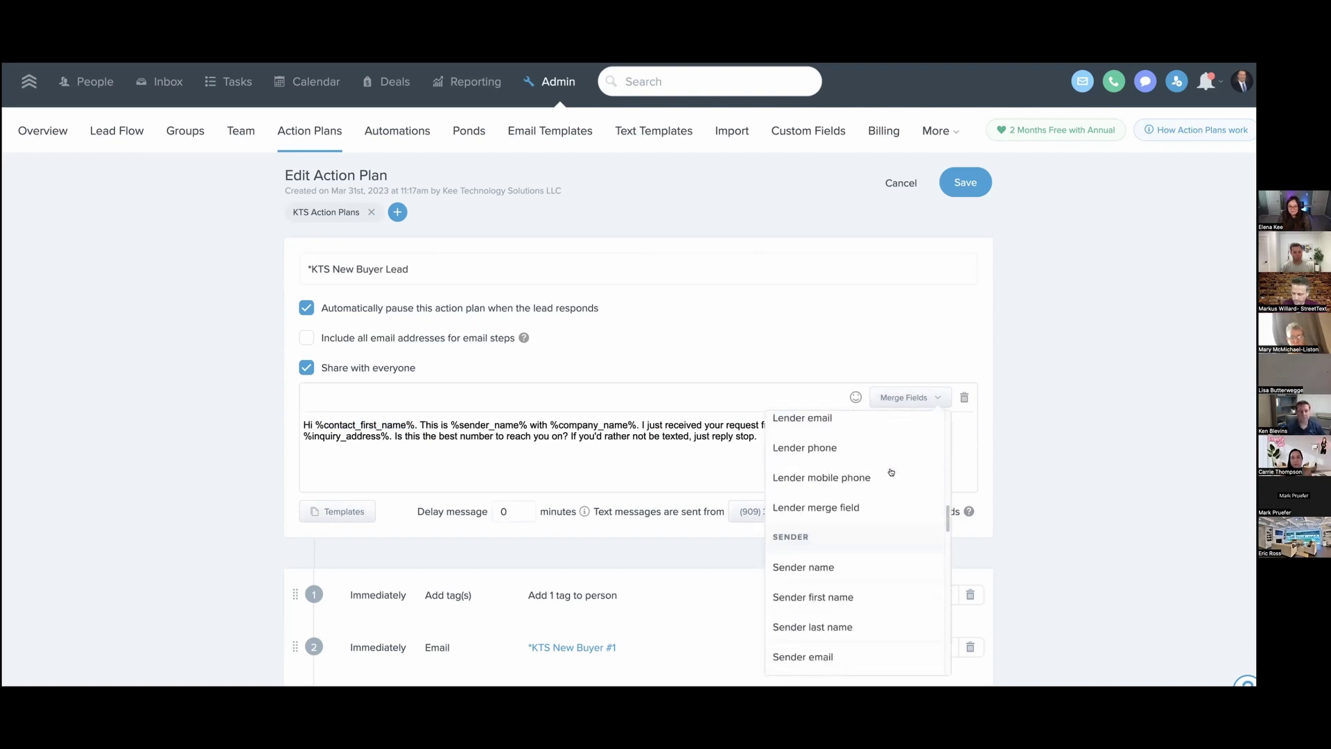
{"action": "scroll", "coordinate": [891, 472], "scroll_direction": "down", "scroll_amount": 6}
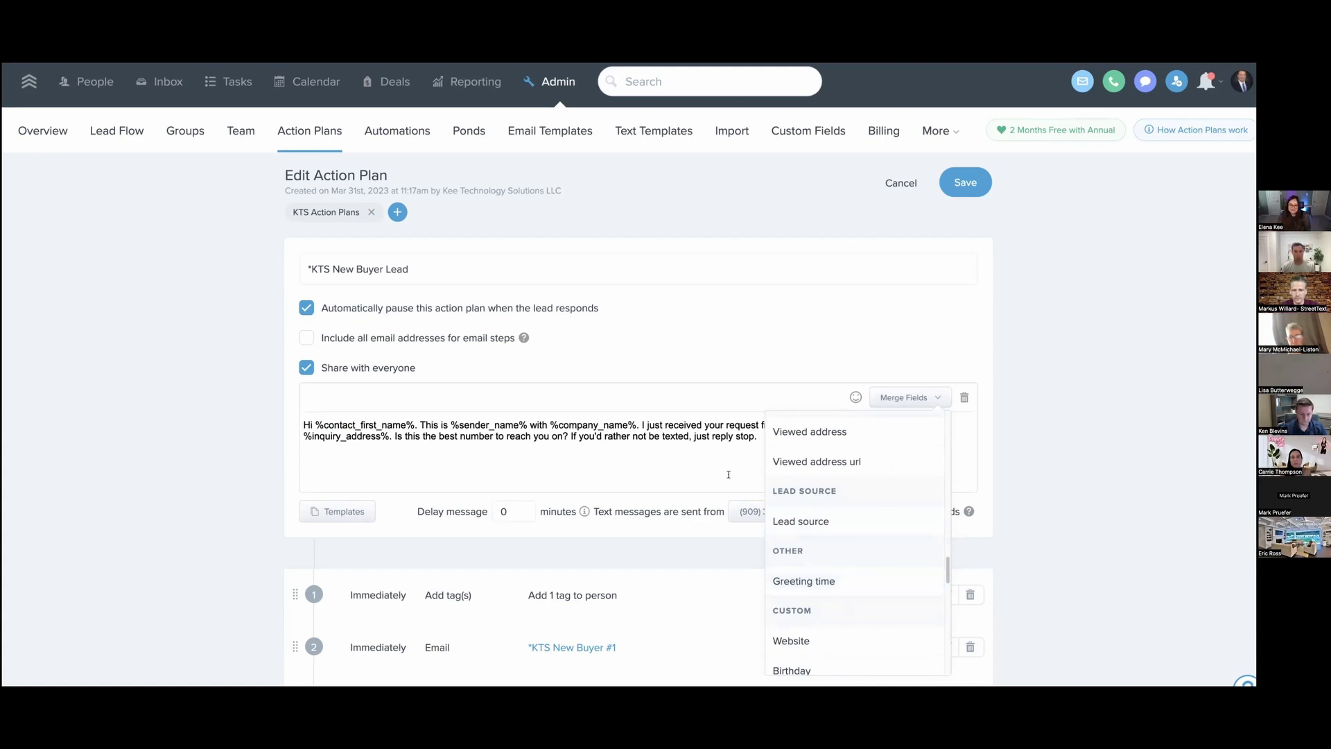
{"action": "scroll", "coordinate": [853, 486], "scroll_direction": "up", "scroll_amount": 10}
{"action": "left_click_drag", "start_coordinate": [422, 425], "coordinate": [304, 425]}
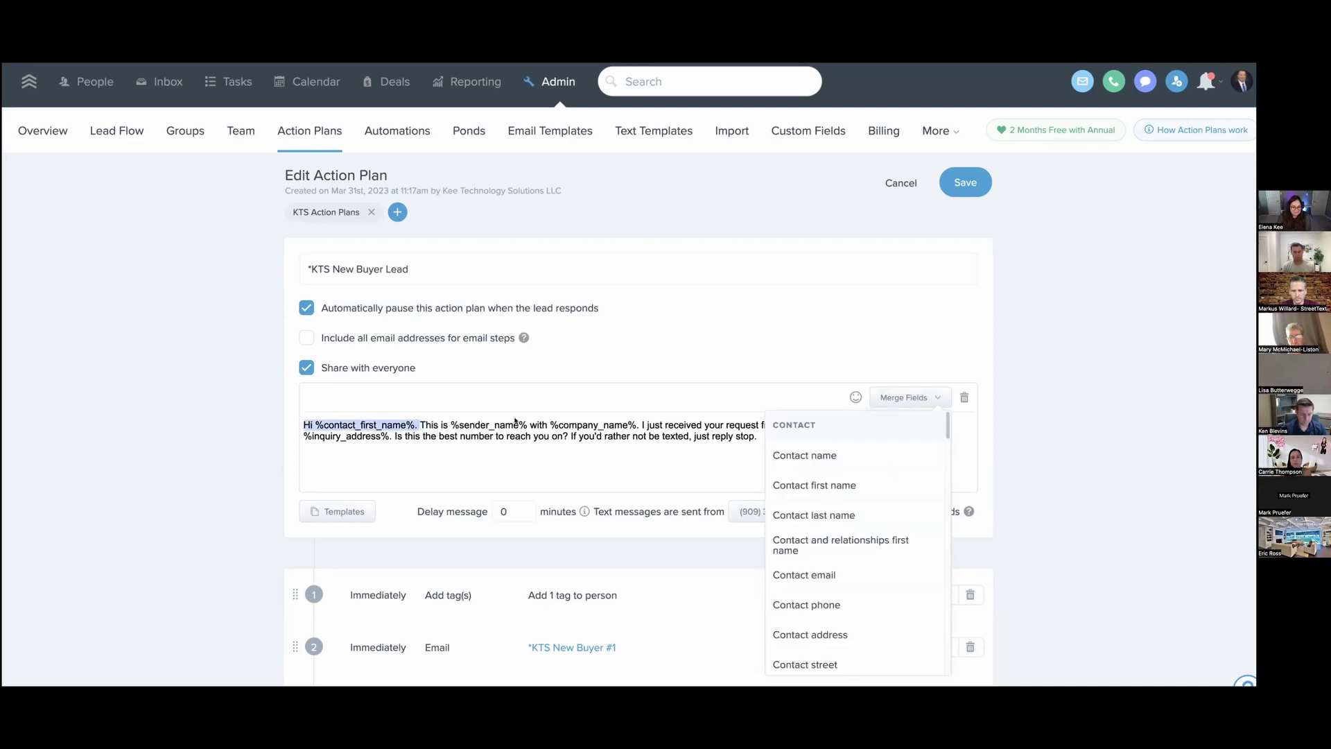
{"action": "left_click", "coordinate": [908, 397]}
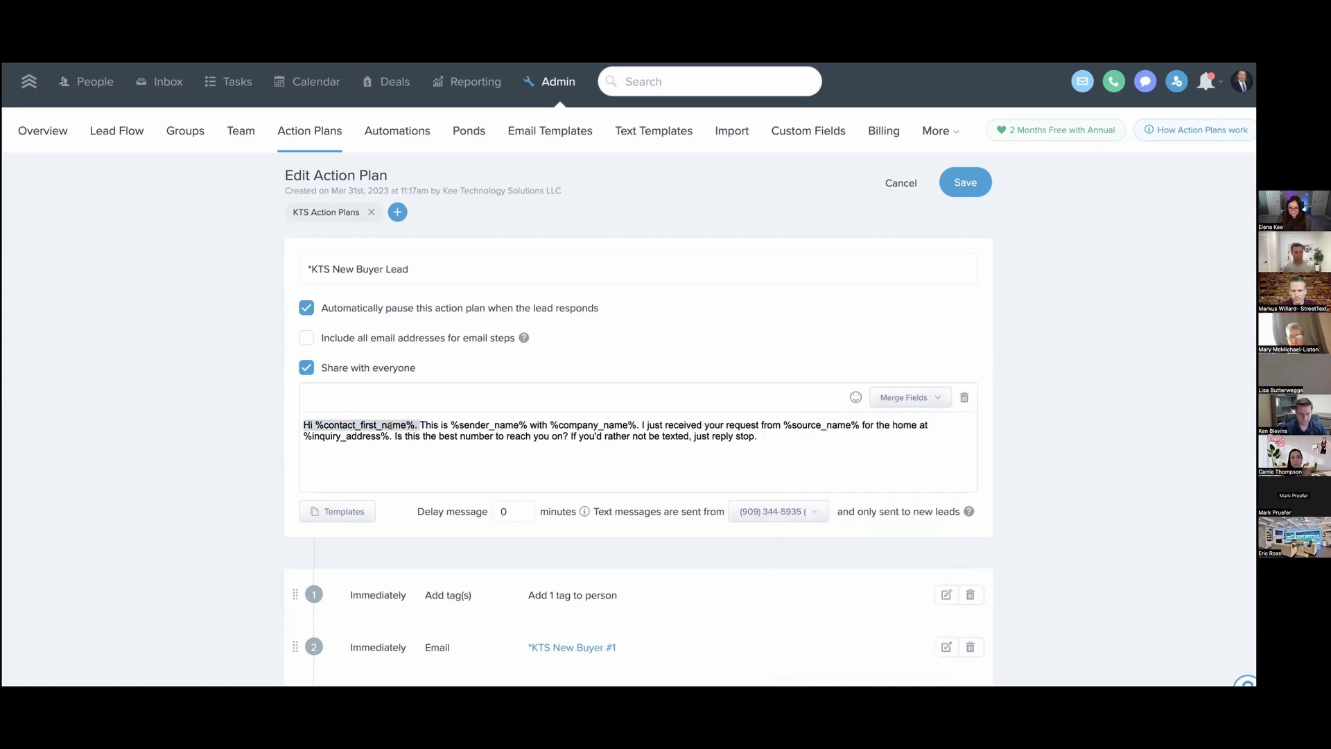
Step: Highlight the message's sender and company introduction, followed by the sentence on the request source and inquiry address
{"action": "left_click", "coordinate": [419, 425]}
{"action": "left_click_drag", "start_coordinate": [419, 424], "coordinate": [641, 425]}
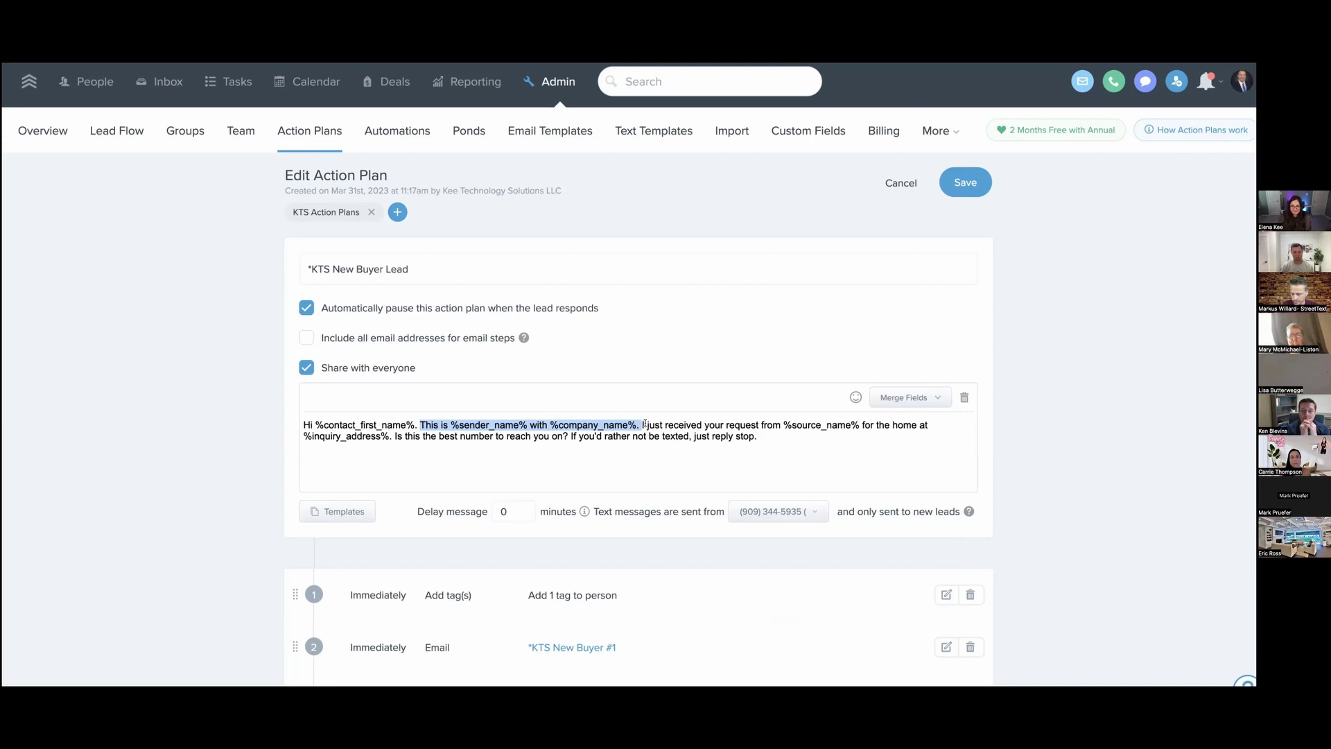
{"action": "left_click_drag", "start_coordinate": [641, 425], "coordinate": [419, 425]}
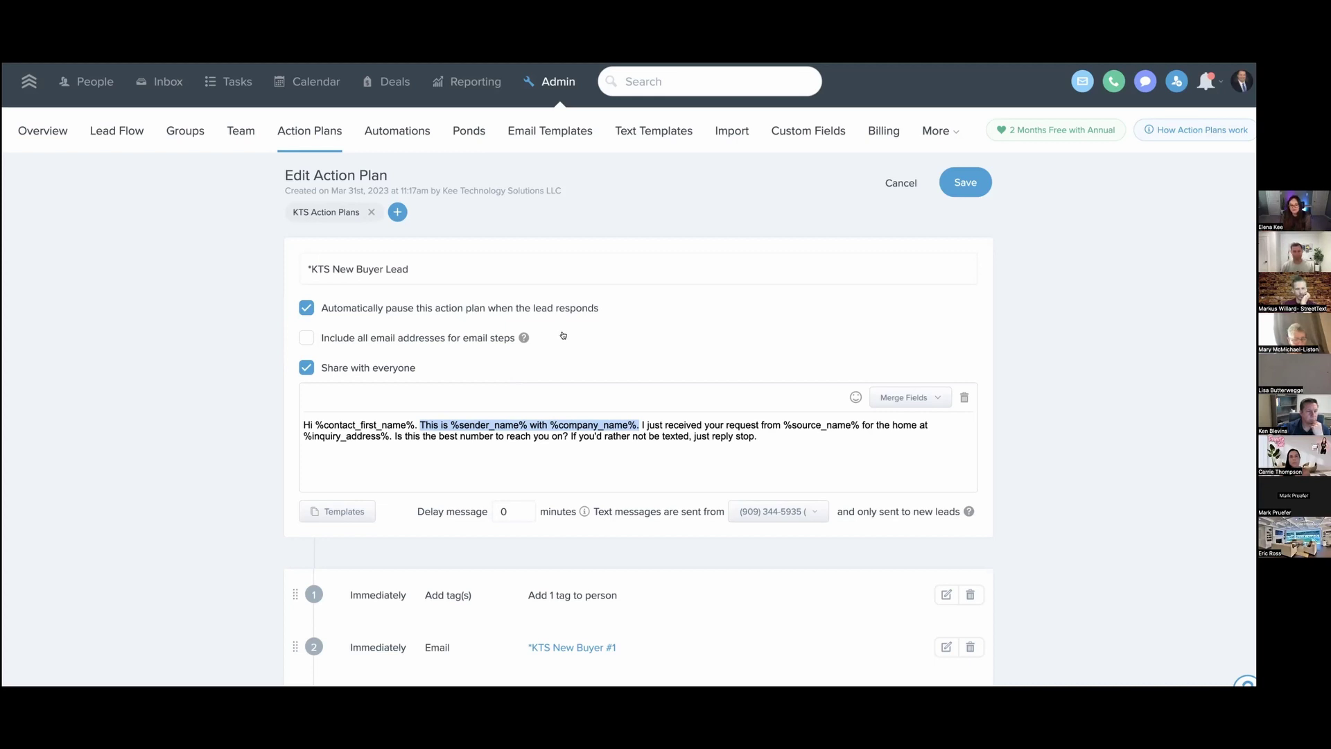
{"action": "left_click", "coordinate": [641, 425]}
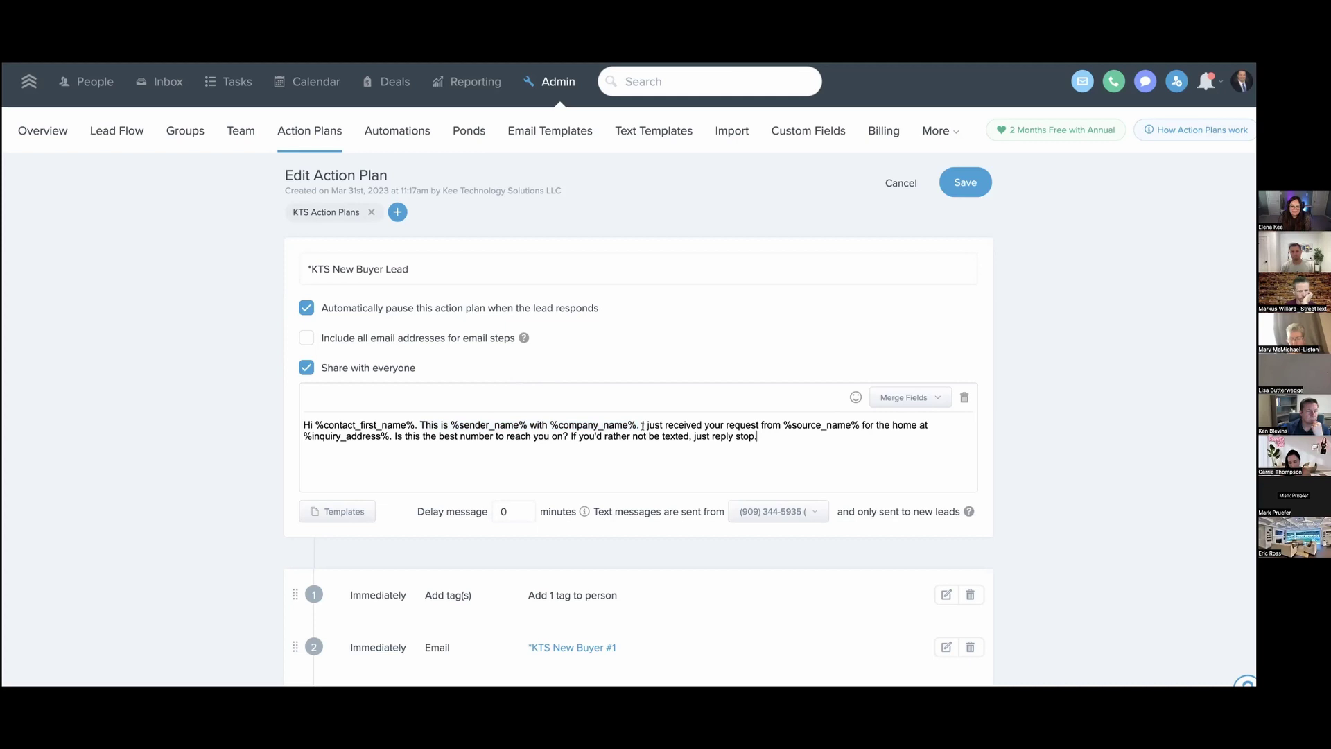
{"action": "left_click_drag", "start_coordinate": [641, 425], "coordinate": [390, 433]}
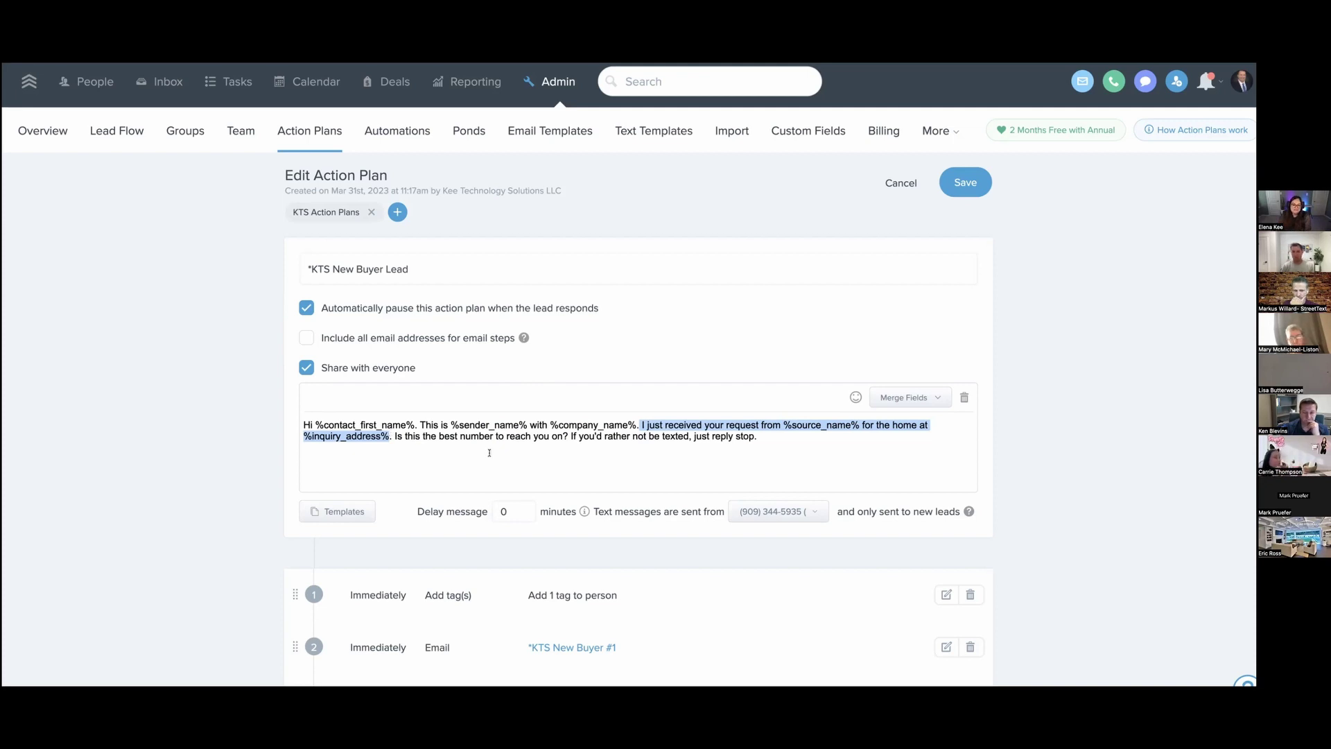
Step: Replace the %source_name% merge field in the text message with "Facebook"
{"action": "left_click", "coordinate": [736, 444]}
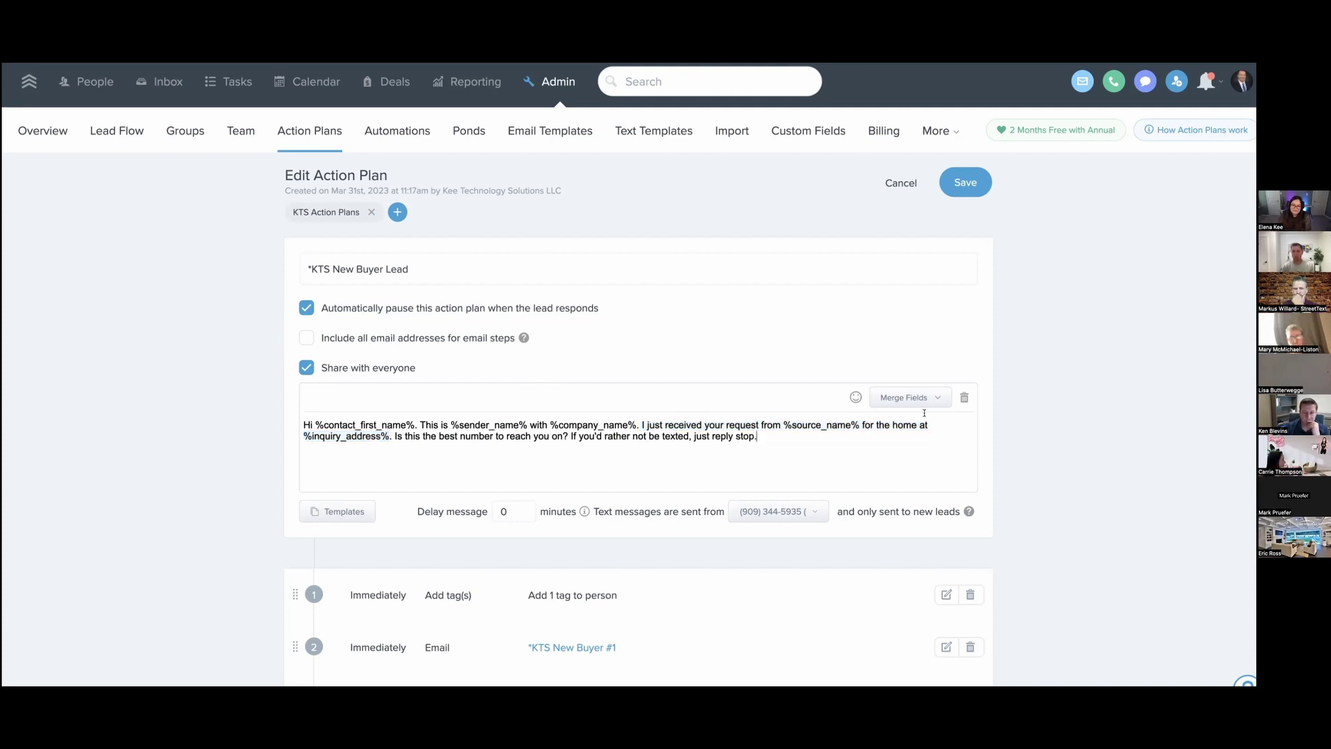
{"action": "left_click_drag", "start_coordinate": [861, 426], "coordinate": [784, 425]}
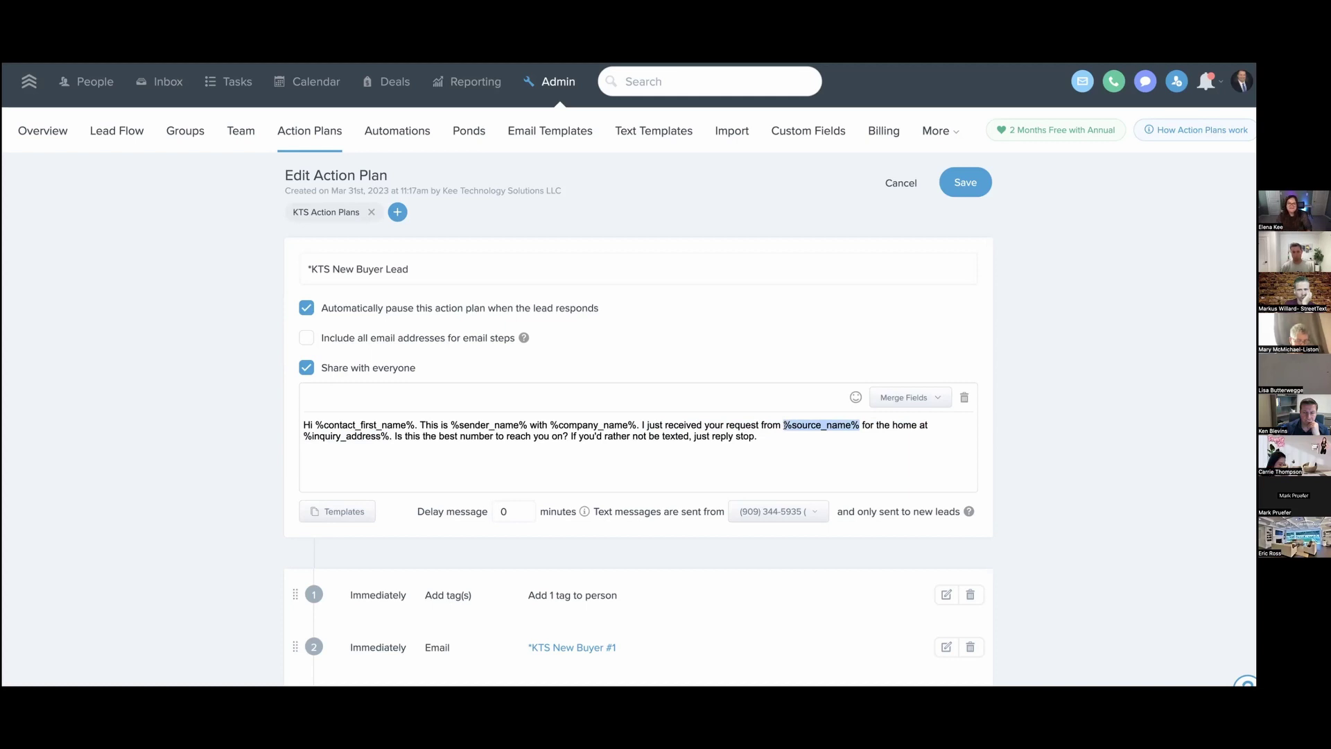
{"action": "type", "text": "Facebook"}
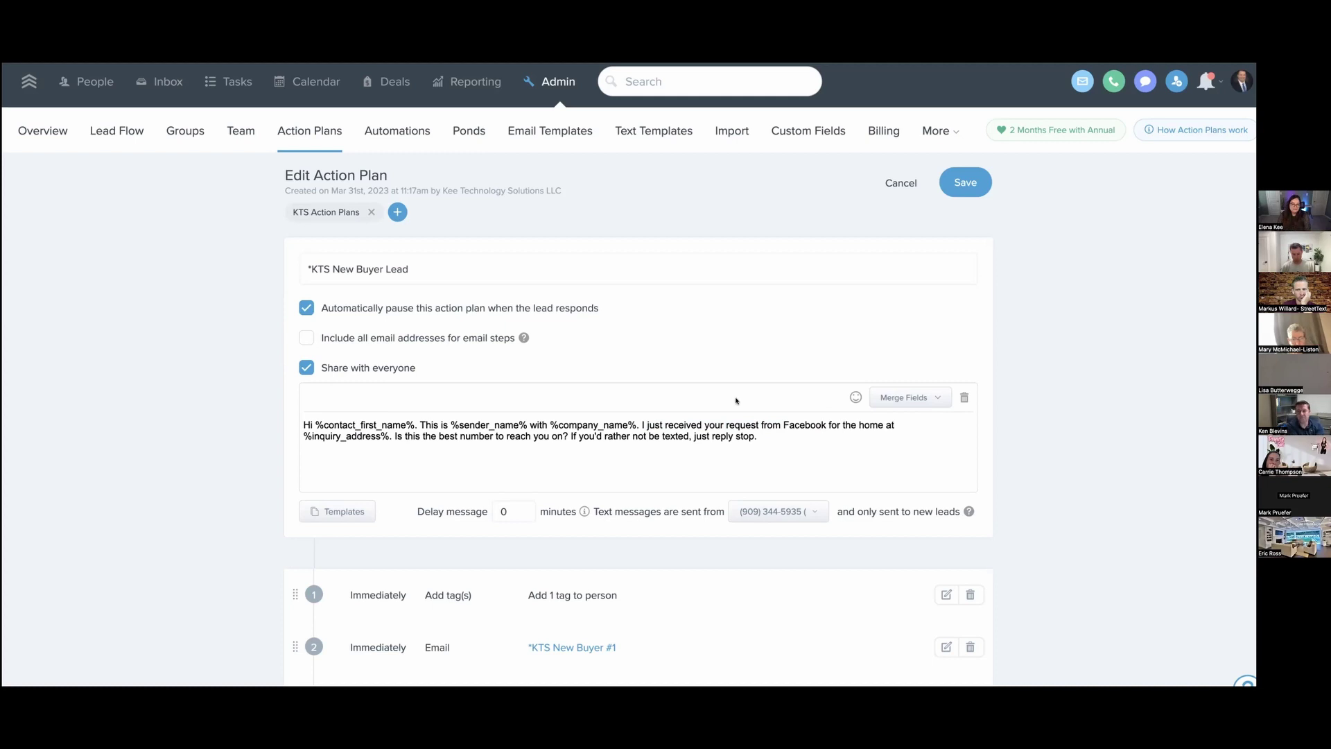
Step: Review the best-number question, the "reply stop" opt-out sentence and the sender introduction by highlighting each in the message
{"action": "scroll", "coordinate": [736, 400], "scroll_direction": "down", "scroll_amount": 1}
{"action": "left_click_drag", "start_coordinate": [394, 370], "coordinate": [574, 369]}
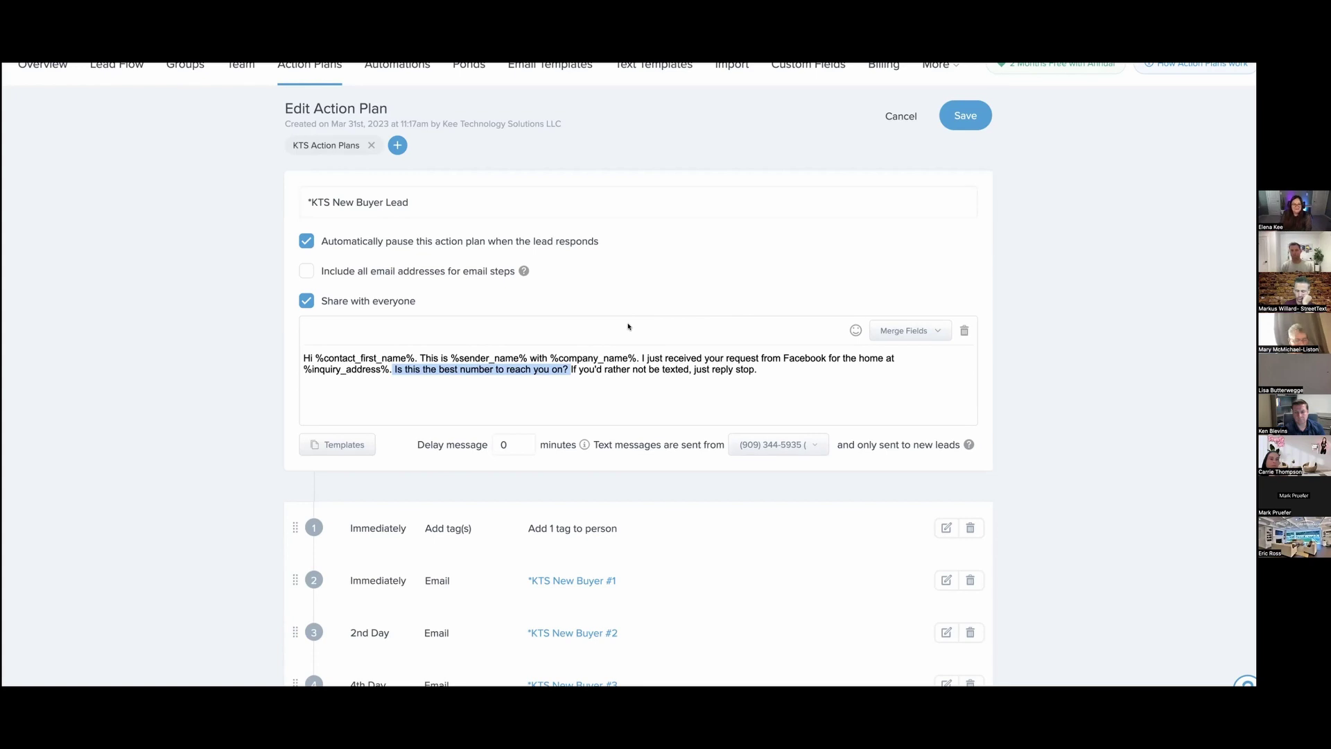
{"action": "left_click", "coordinate": [567, 368]}
{"action": "left_click_drag", "start_coordinate": [556, 369], "coordinate": [397, 369]}
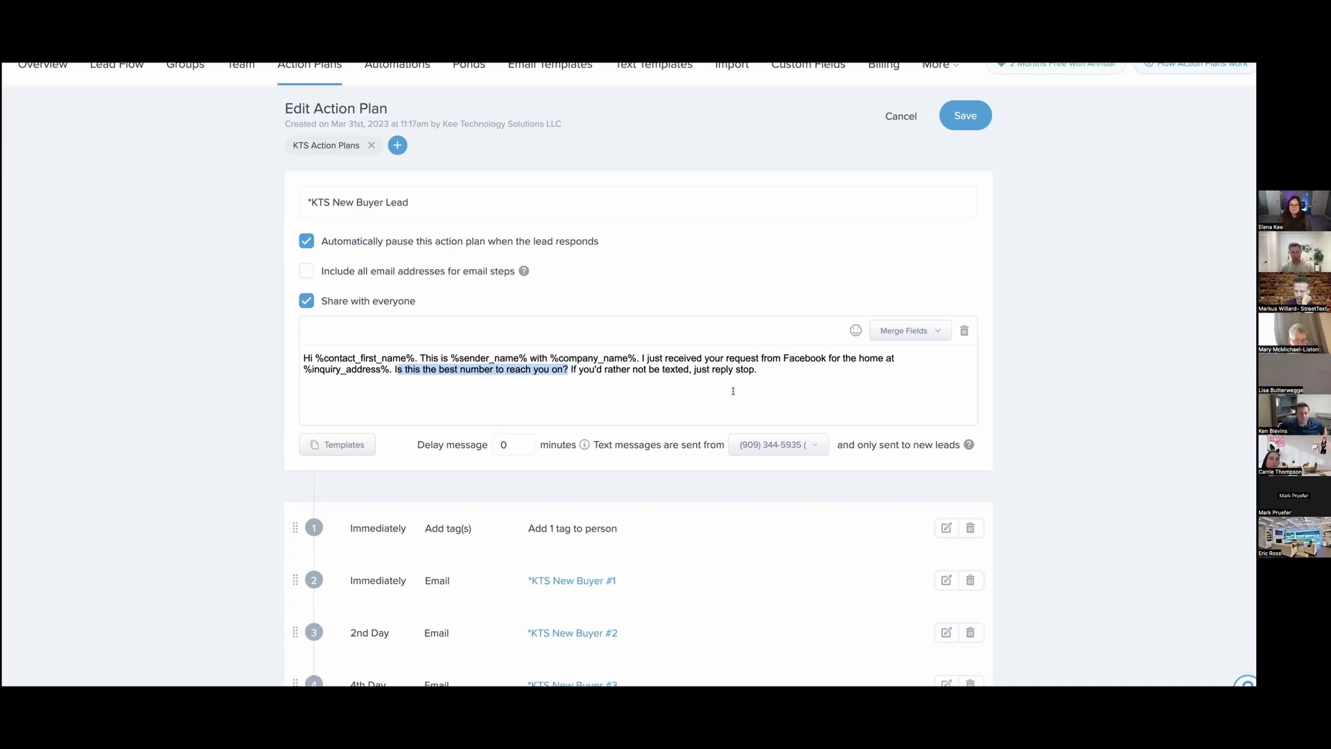
{"action": "left_click", "coordinate": [764, 371]}
{"action": "left_click_drag", "start_coordinate": [763, 371], "coordinate": [570, 369]}
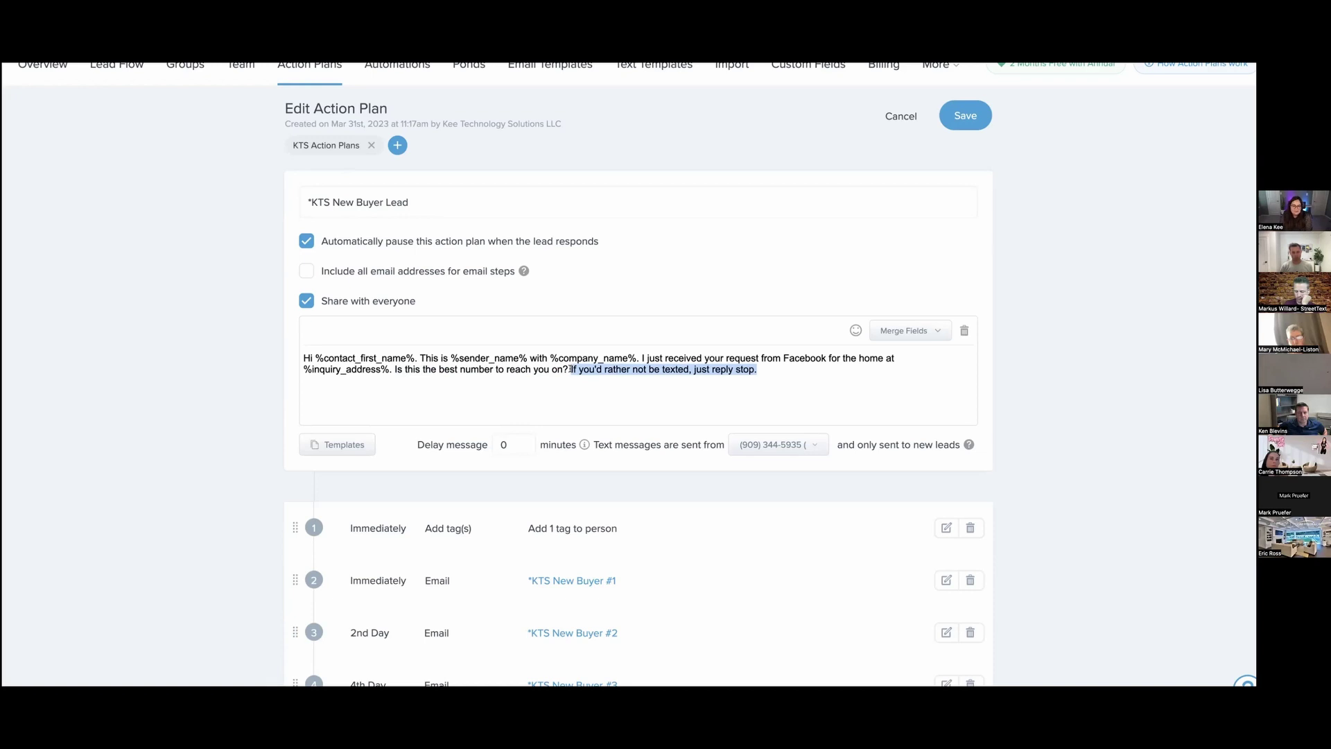
{"action": "double_click", "coordinate": [746, 371]}
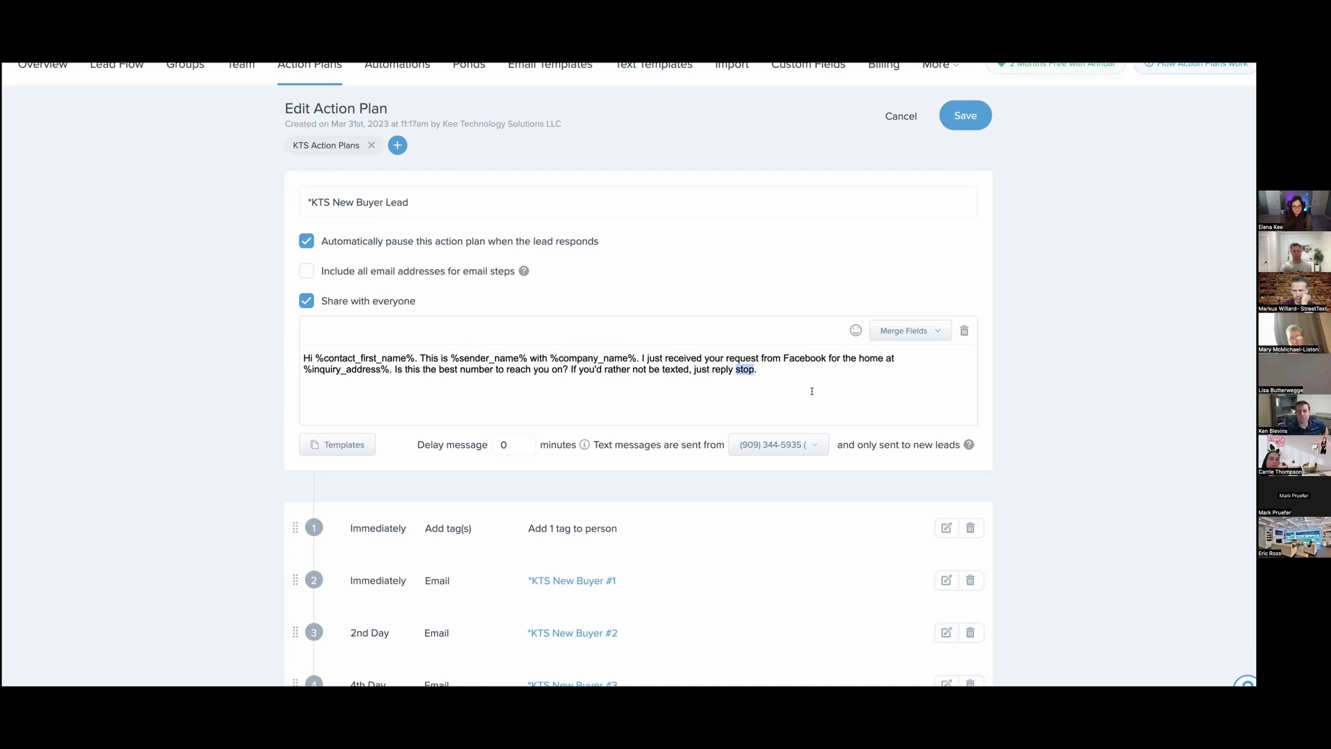
{"action": "left_click_drag", "start_coordinate": [805, 373], "coordinate": [421, 359]}
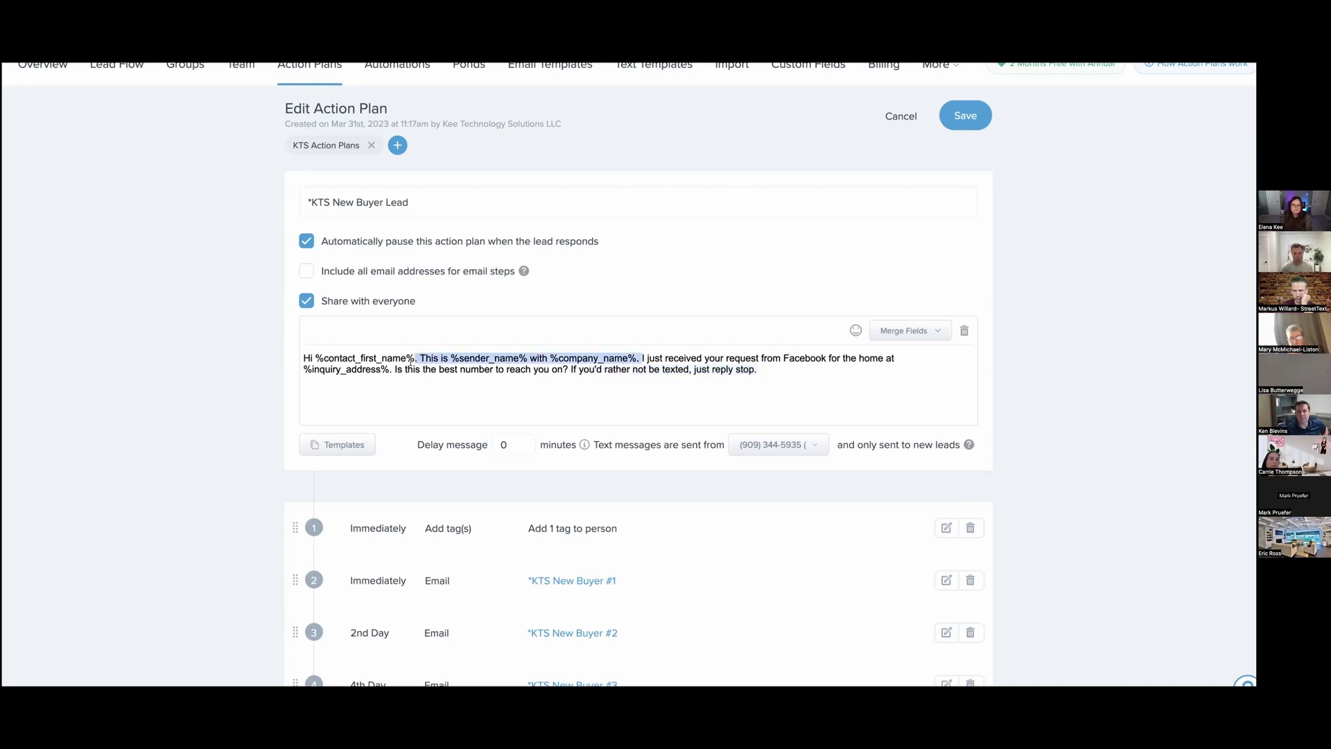
Step: Highlight the text message's opt-out sentence and its best-number question in turn to compare how the message ends
{"action": "left_click_drag", "start_coordinate": [794, 371], "coordinate": [570, 371]}
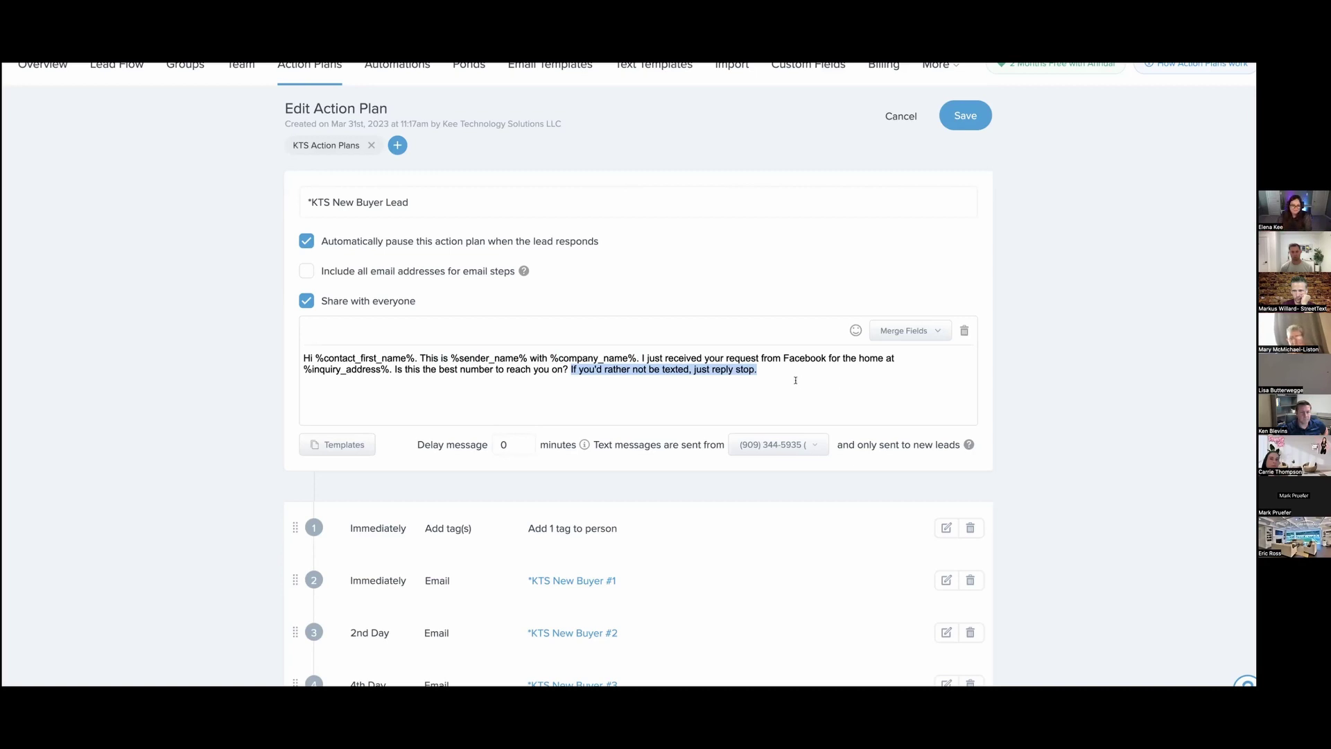
{"action": "left_click", "coordinate": [573, 371]}
{"action": "left_click_drag", "start_coordinate": [572, 371], "coordinate": [395, 370]}
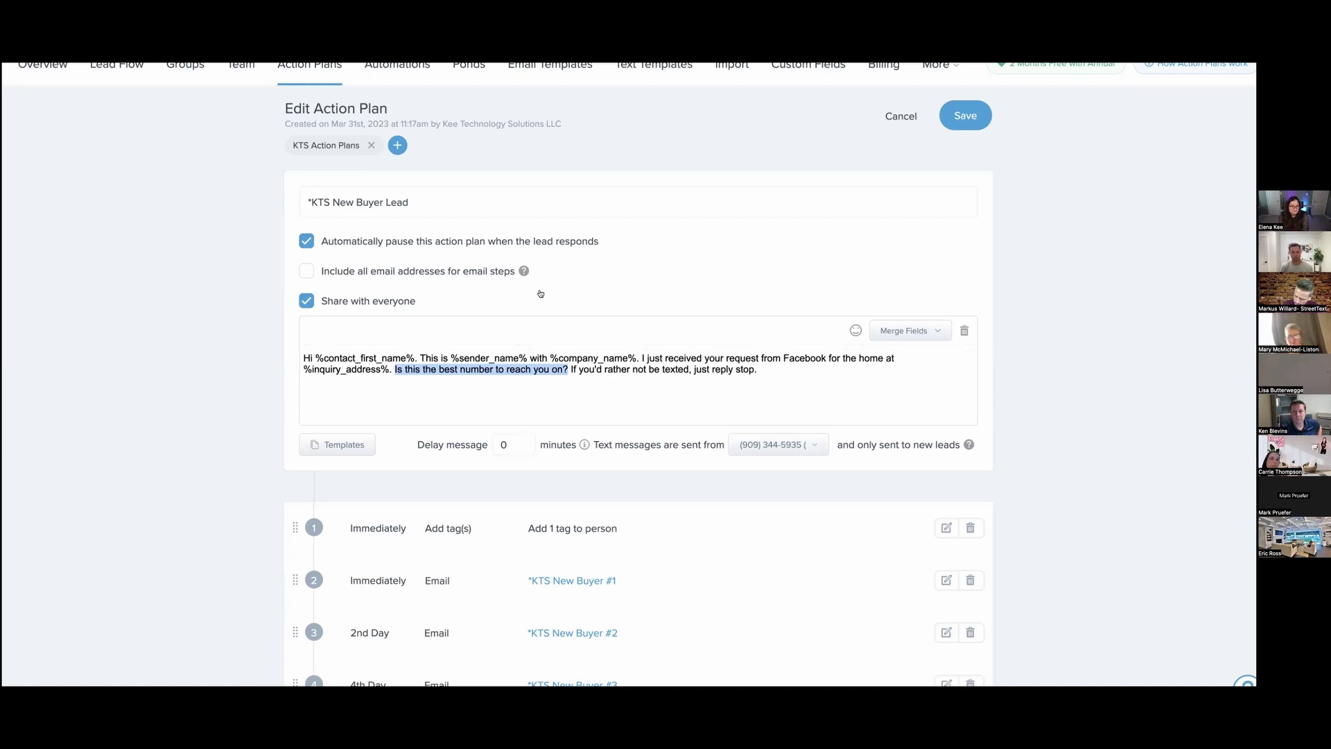
{"action": "left_click_drag", "start_coordinate": [570, 369], "coordinate": [757, 369]}
{"action": "left_click_drag", "start_coordinate": [393, 369], "coordinate": [570, 369]}
Step: Open the *KTS New Buyer #1 email template from the plan's second step and highlight its subject line
{"action": "scroll", "coordinate": [585, 349], "scroll_direction": "down", "scroll_amount": 1}
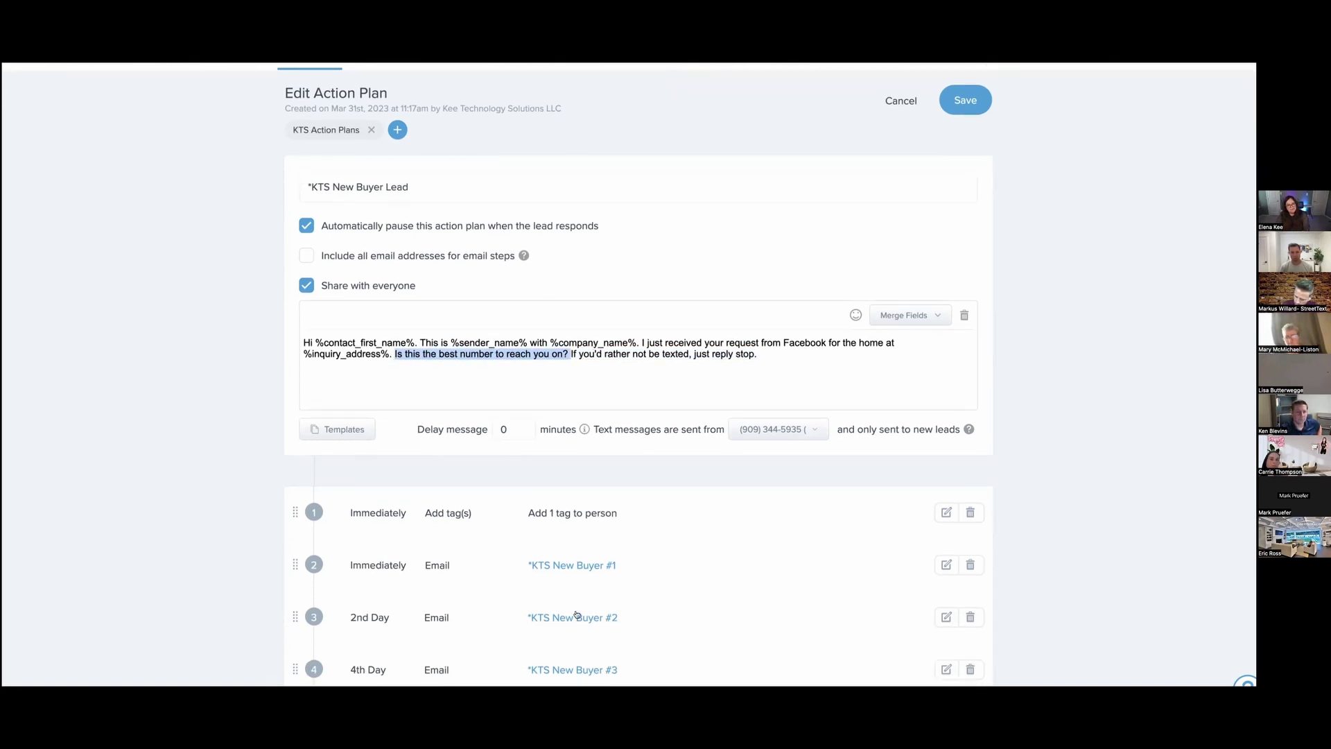
{"action": "scroll", "coordinate": [583, 562], "scroll_direction": "down", "scroll_amount": 3}
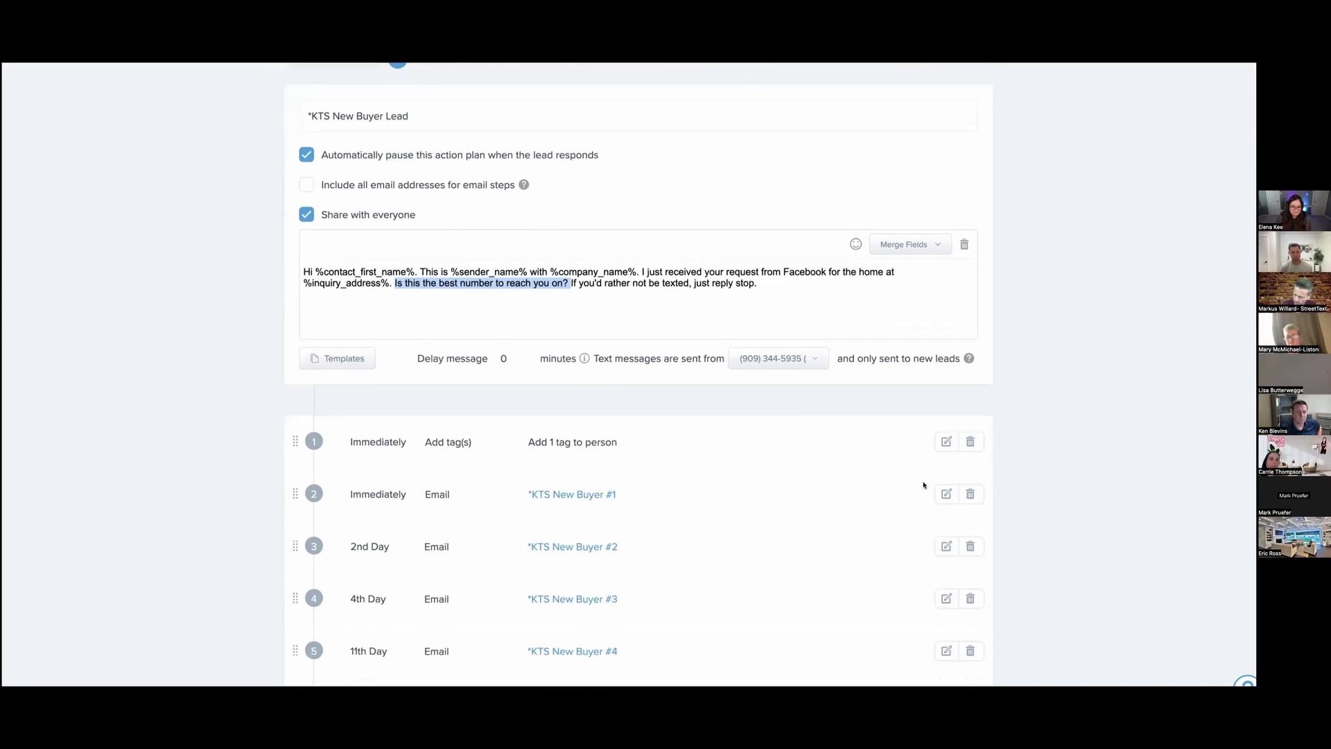
{"action": "left_click", "coordinate": [939, 493]}
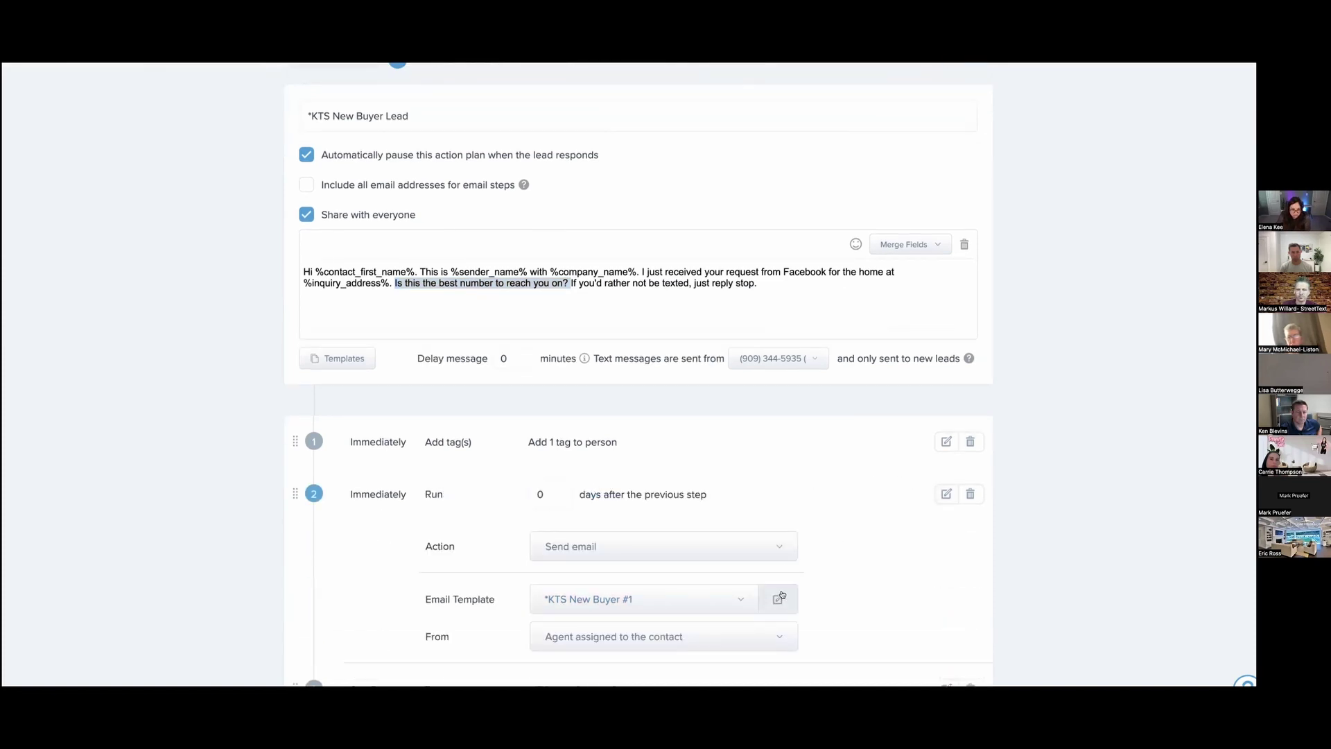
{"action": "left_click", "coordinate": [778, 595]}
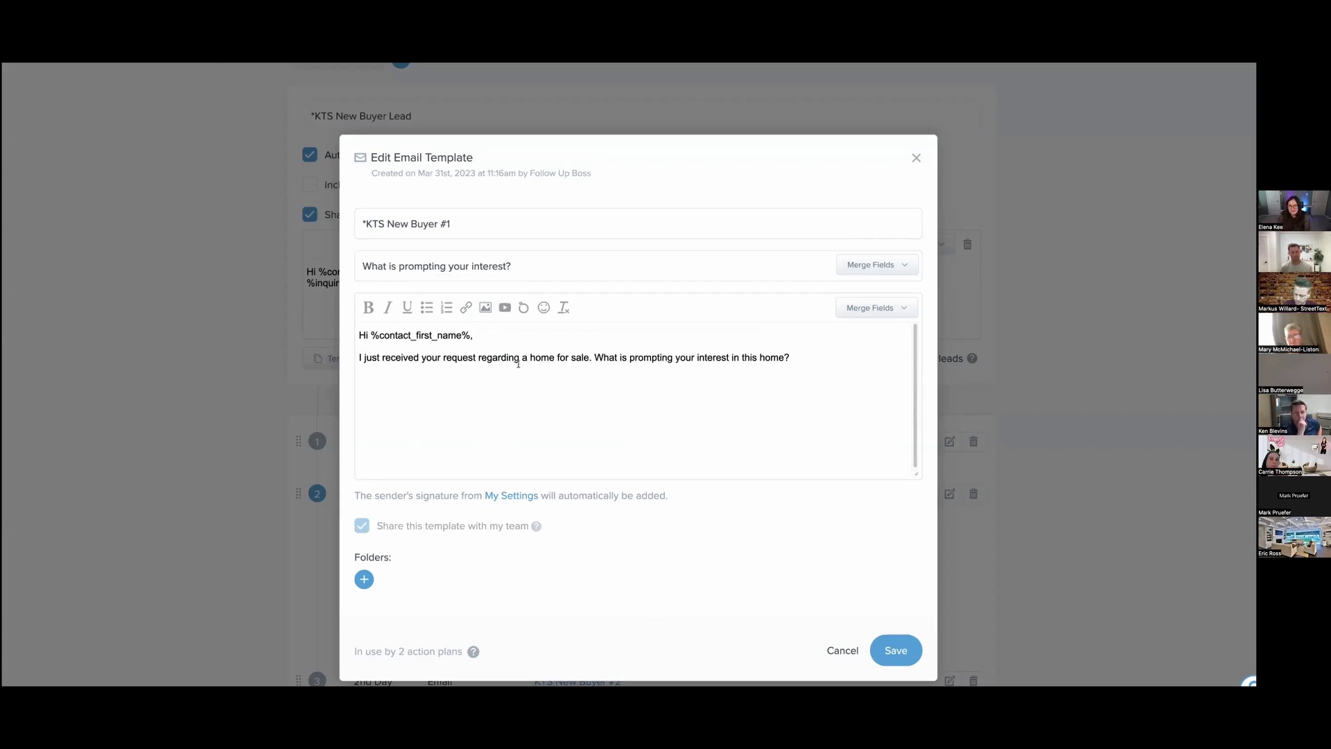
{"action": "left_click", "coordinate": [535, 271]}
{"action": "left_click_drag", "start_coordinate": [535, 269], "coordinate": [365, 276]}
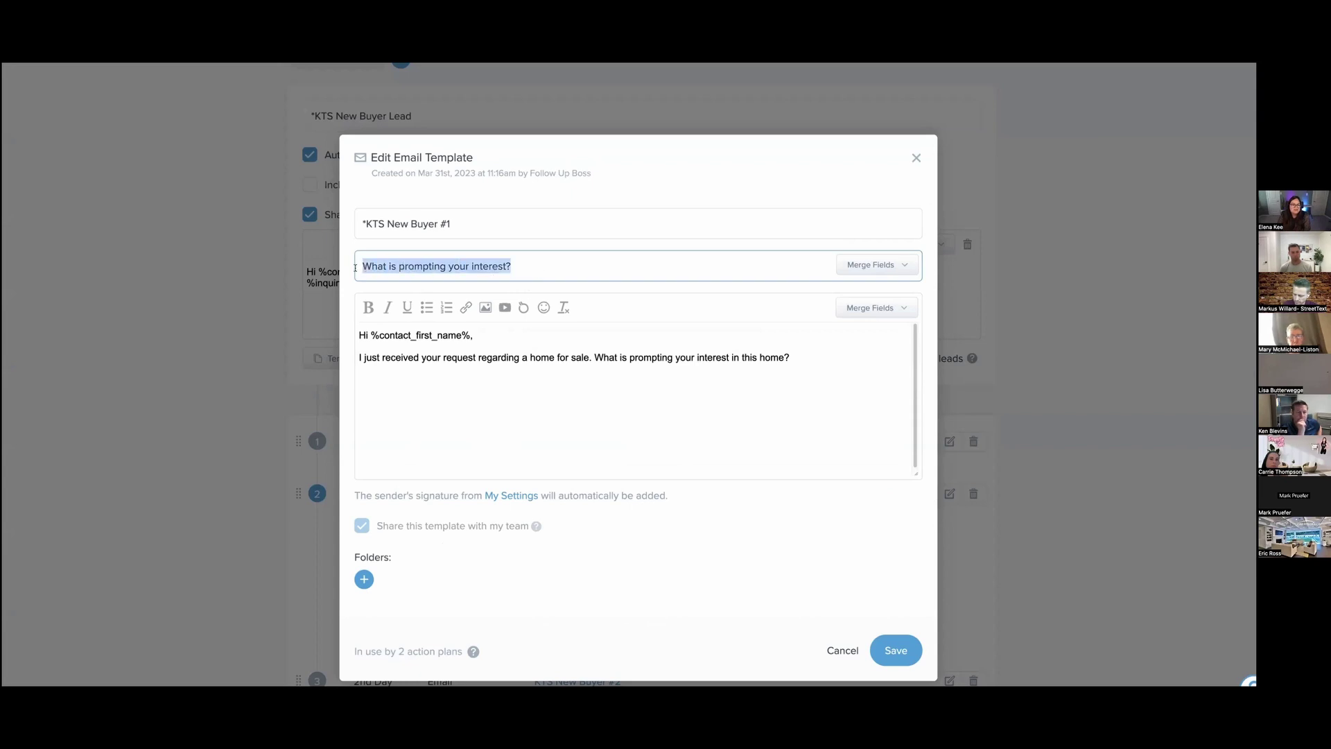
Step: Highlight the *KTS New Buyer #1 email body and its closing question about the lead's interest, and close the template without saving
{"action": "left_click", "coordinate": [467, 361]}
{"action": "left_click_drag", "start_coordinate": [377, 358], "coordinate": [791, 355]}
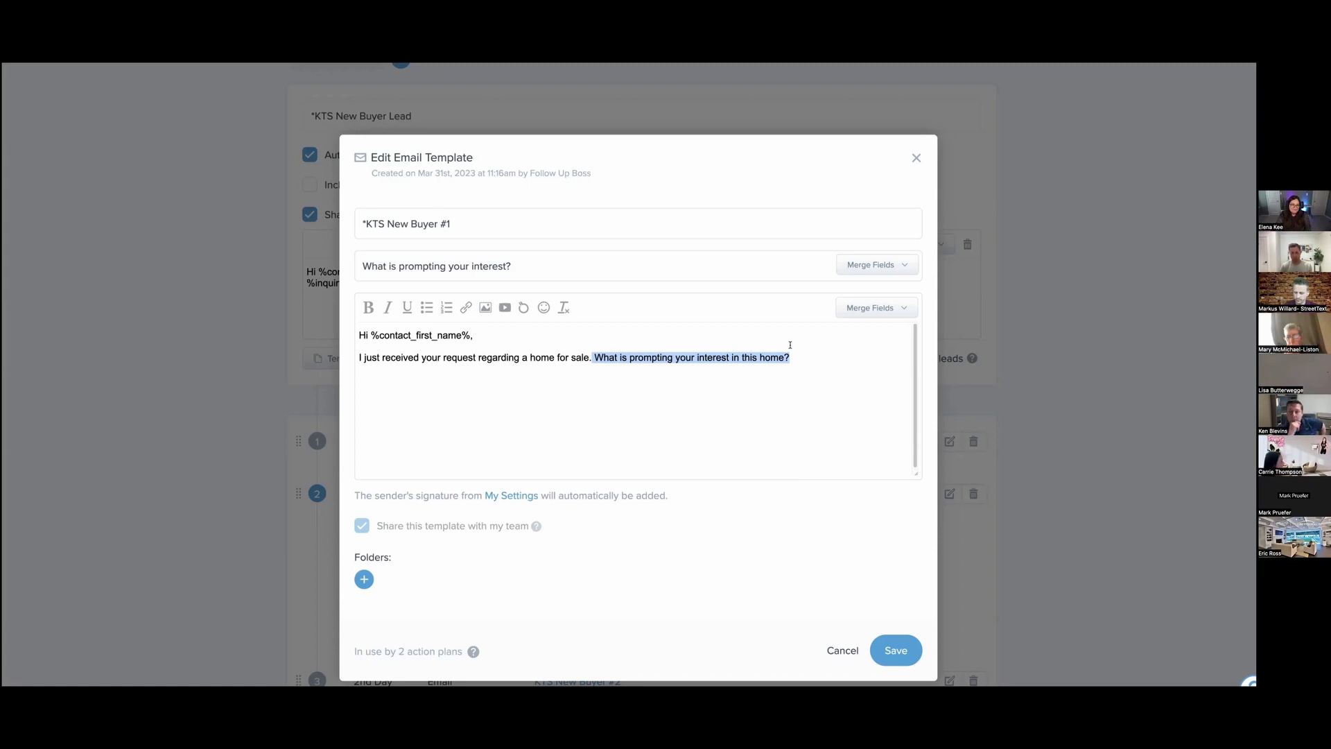
{"action": "left_click", "coordinate": [830, 351]}
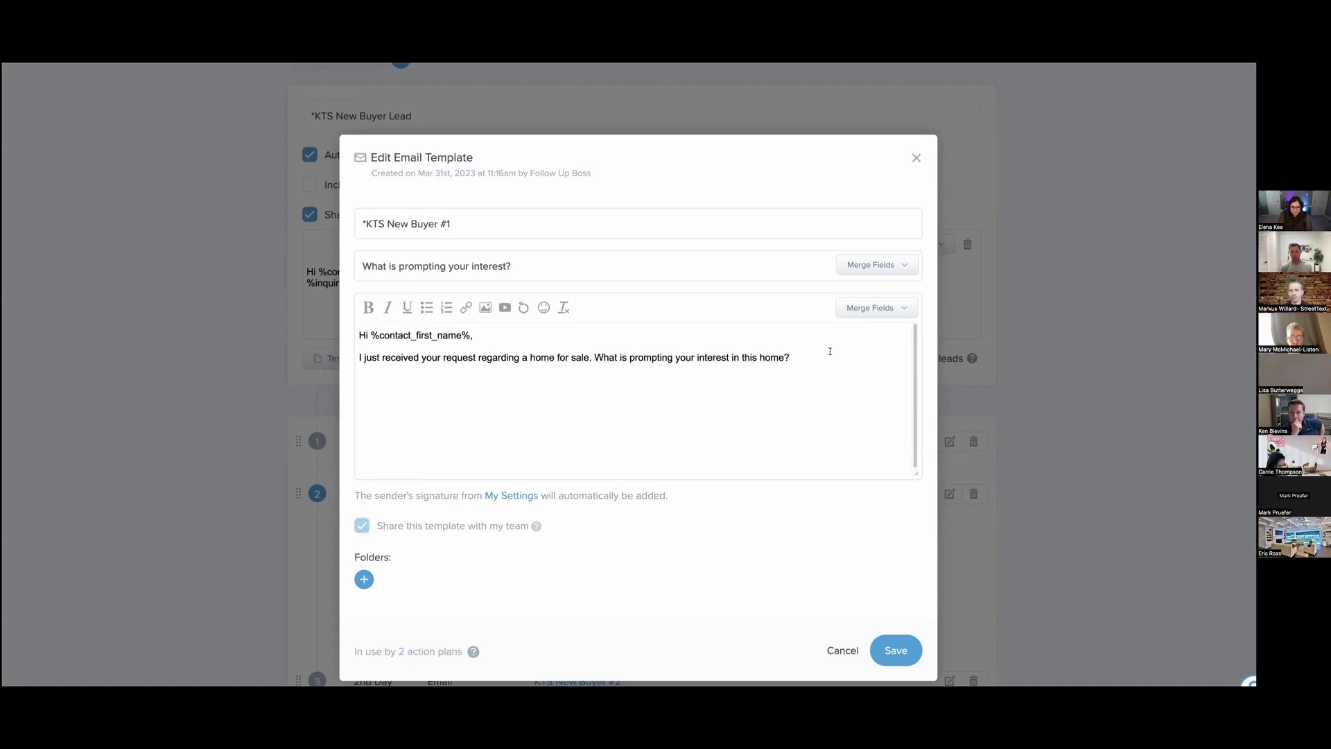
{"action": "left_click_drag", "start_coordinate": [830, 355], "coordinate": [594, 349]}
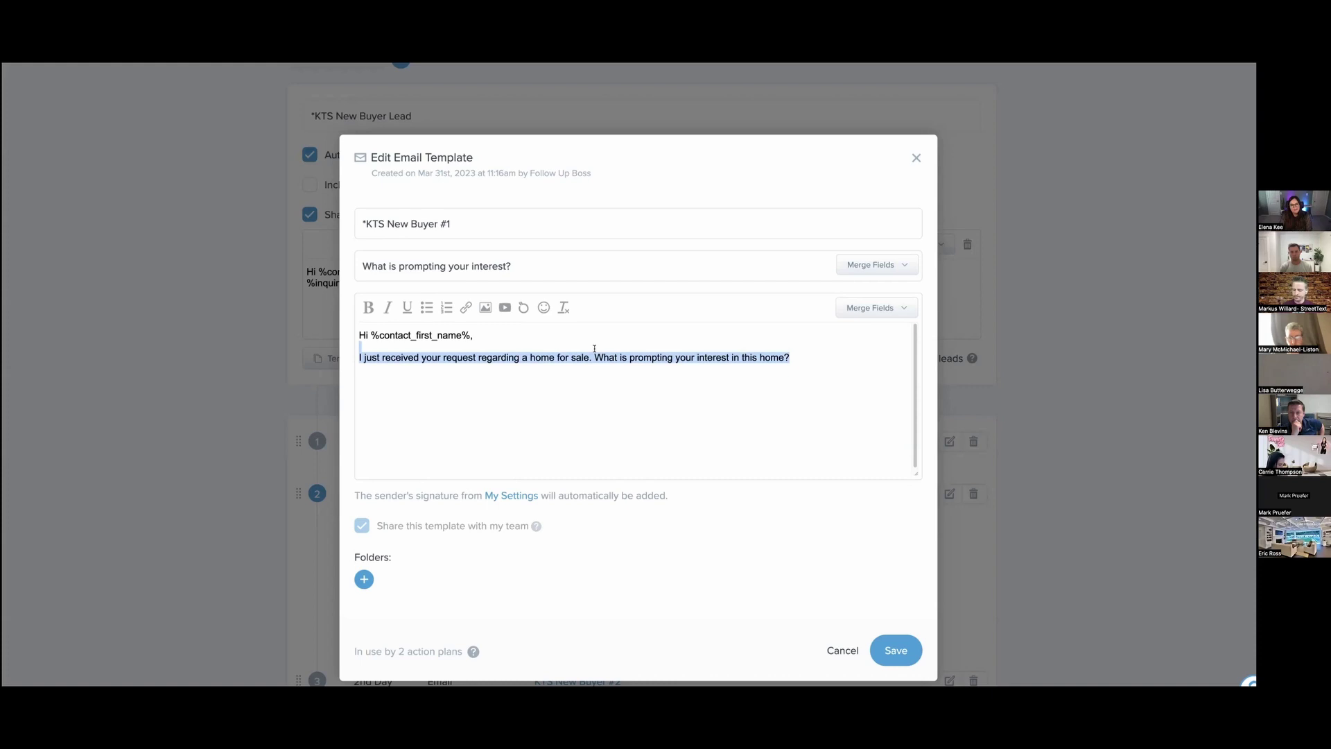
{"action": "left_click", "coordinate": [596, 349]}
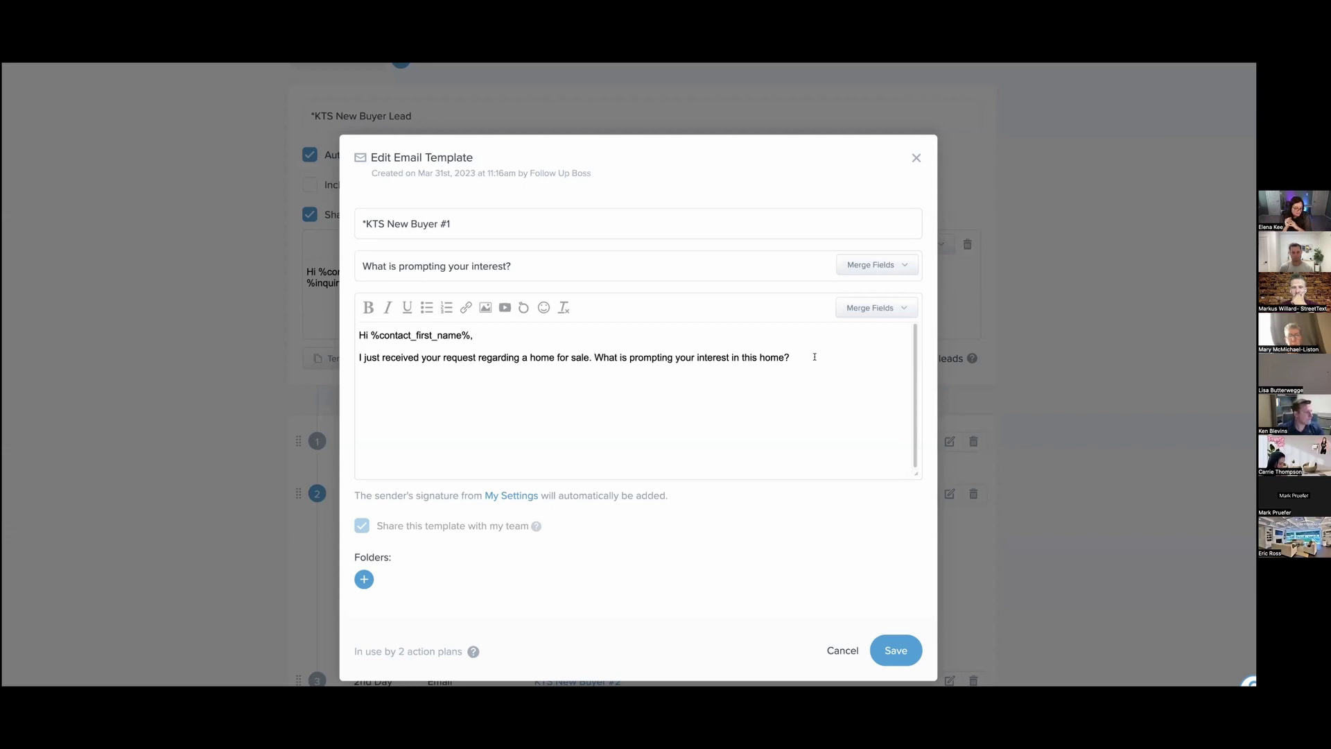
{"action": "key", "text": "Escape"}
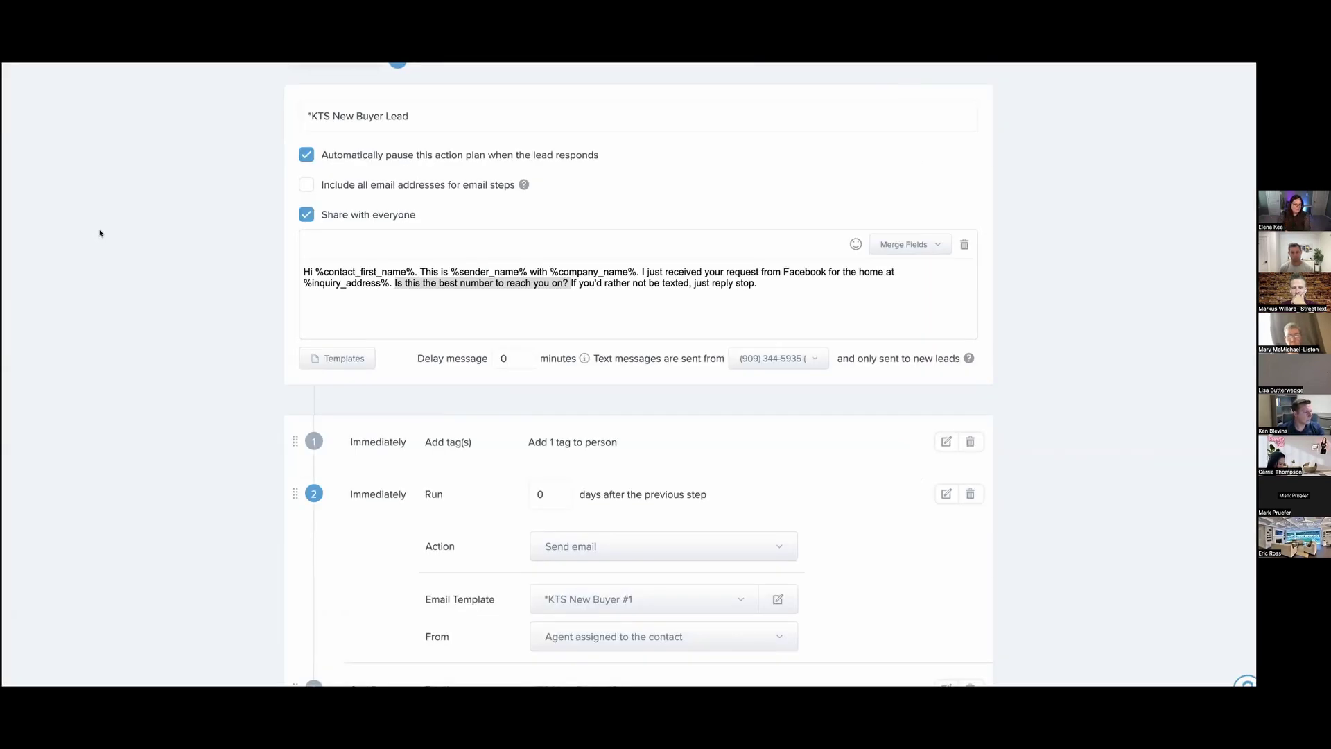
Step: Open the 2nd Day email template *KTS New Buyer #2, highlight its market-update text and scheduling question, and close it unchanged
{"action": "scroll", "coordinate": [905, 471], "scroll_direction": "down", "scroll_amount": 3}
{"action": "left_click", "coordinate": [945, 458]}
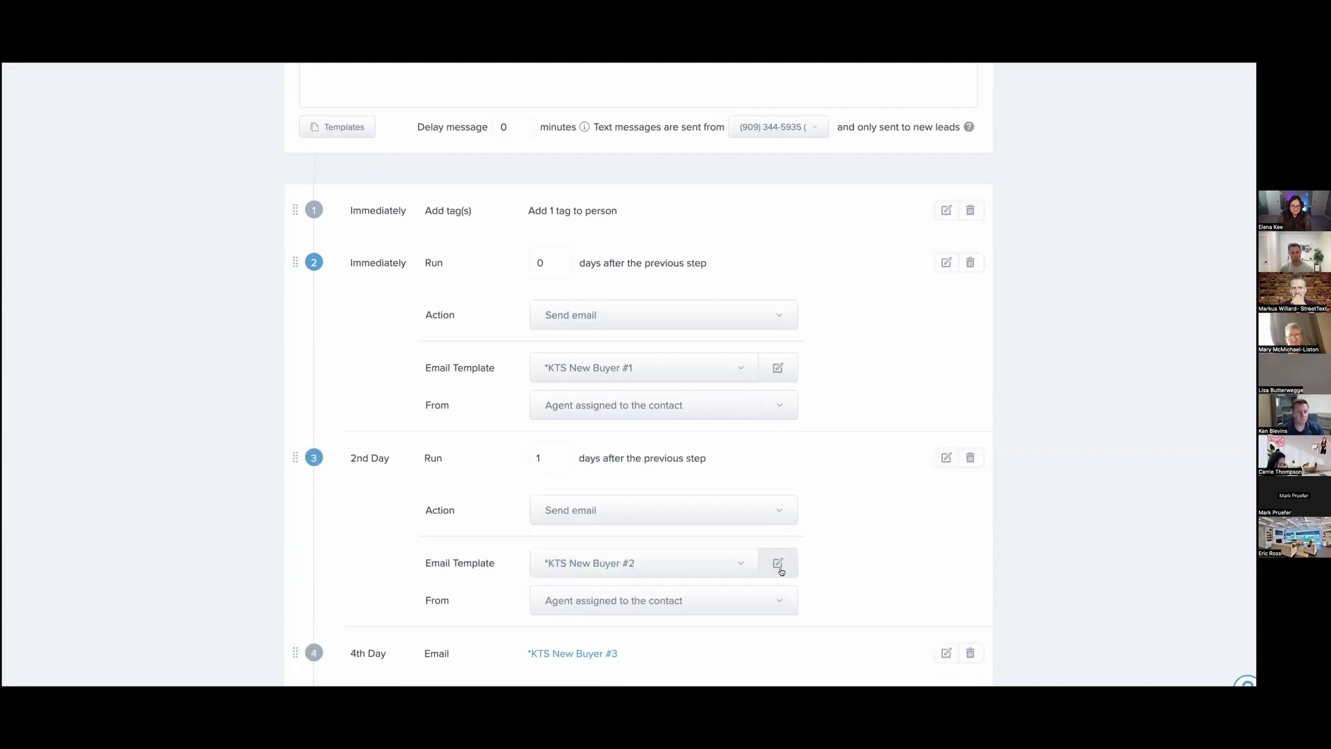
{"action": "left_click", "coordinate": [777, 560]}
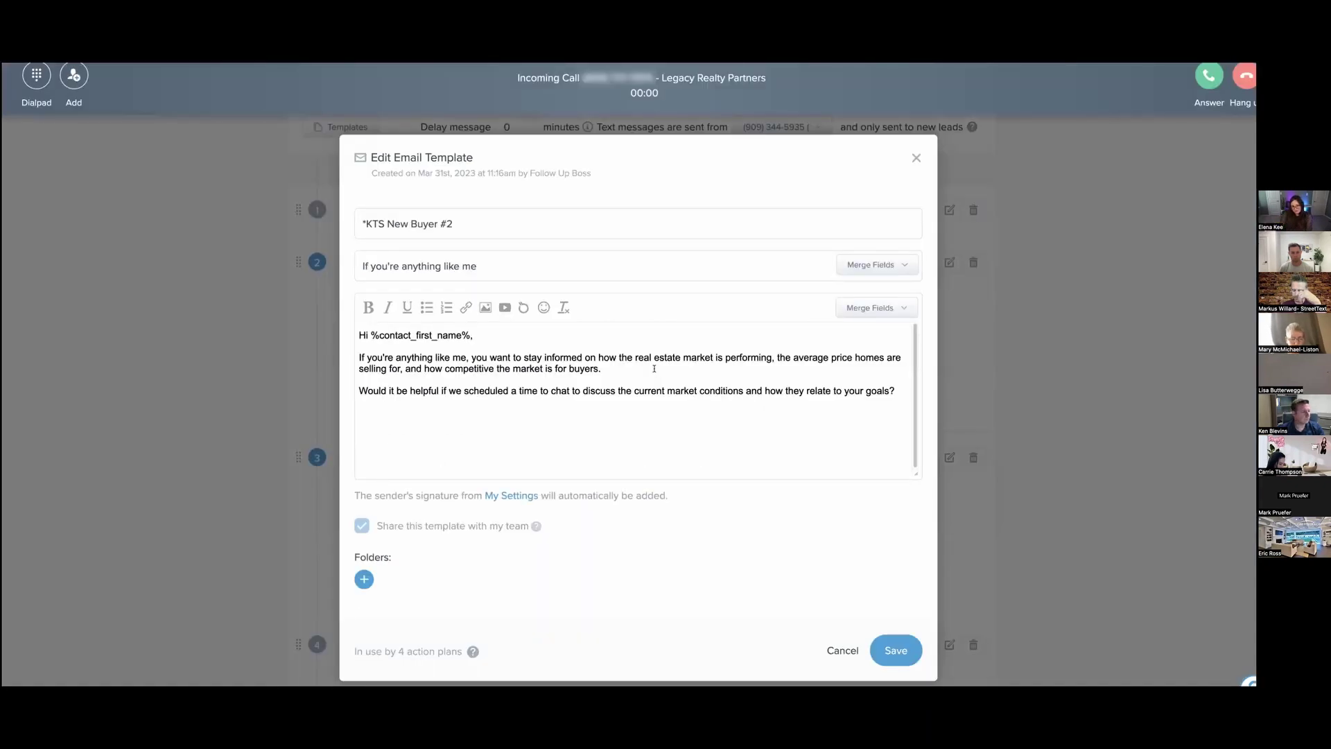
{"action": "left_click_drag", "start_coordinate": [474, 358], "coordinate": [901, 365]}
{"action": "left_click", "coordinate": [496, 407]}
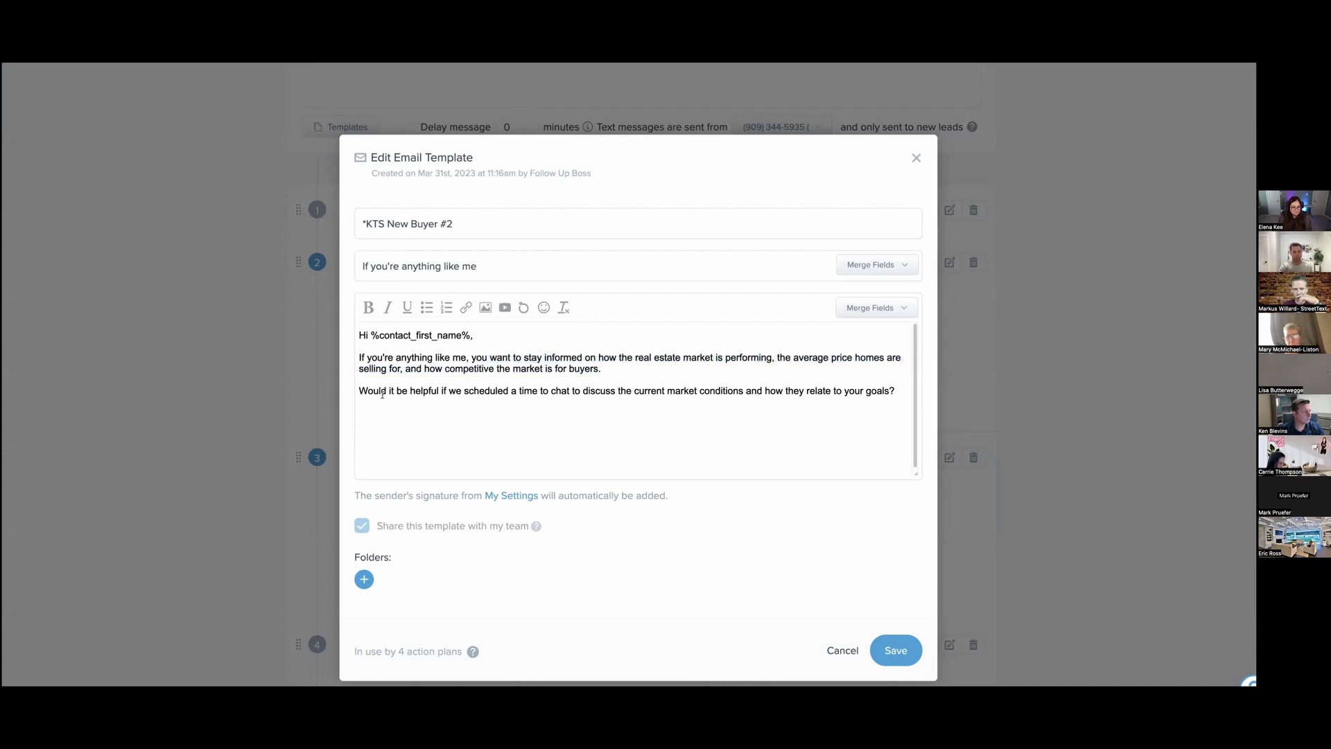
{"action": "left_click_drag", "start_coordinate": [362, 390], "coordinate": [662, 393]}
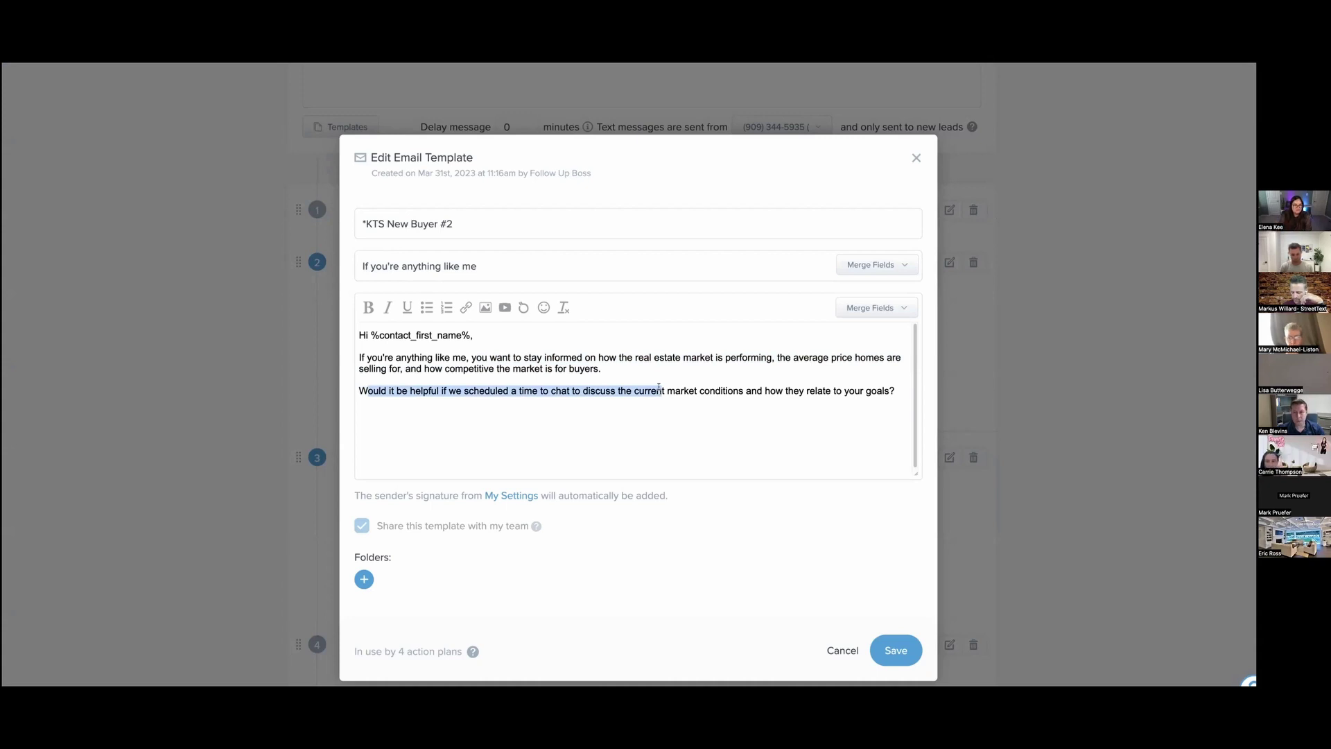
{"action": "left_click", "coordinate": [143, 336]}
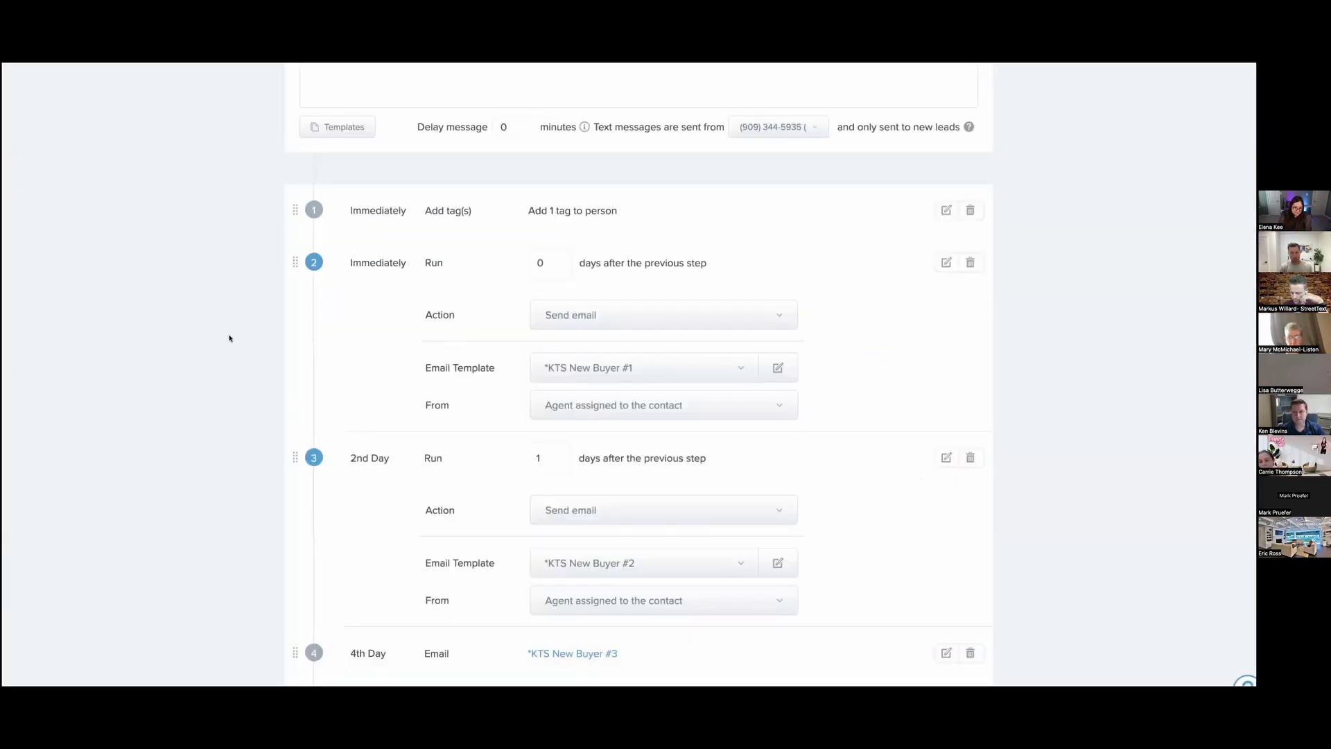
Step: Look through the action plan's remaining email steps down to the last one and highlight the final tag-adding step
{"action": "scroll", "coordinate": [274, 335], "scroll_direction": "down", "scroll_amount": 1}
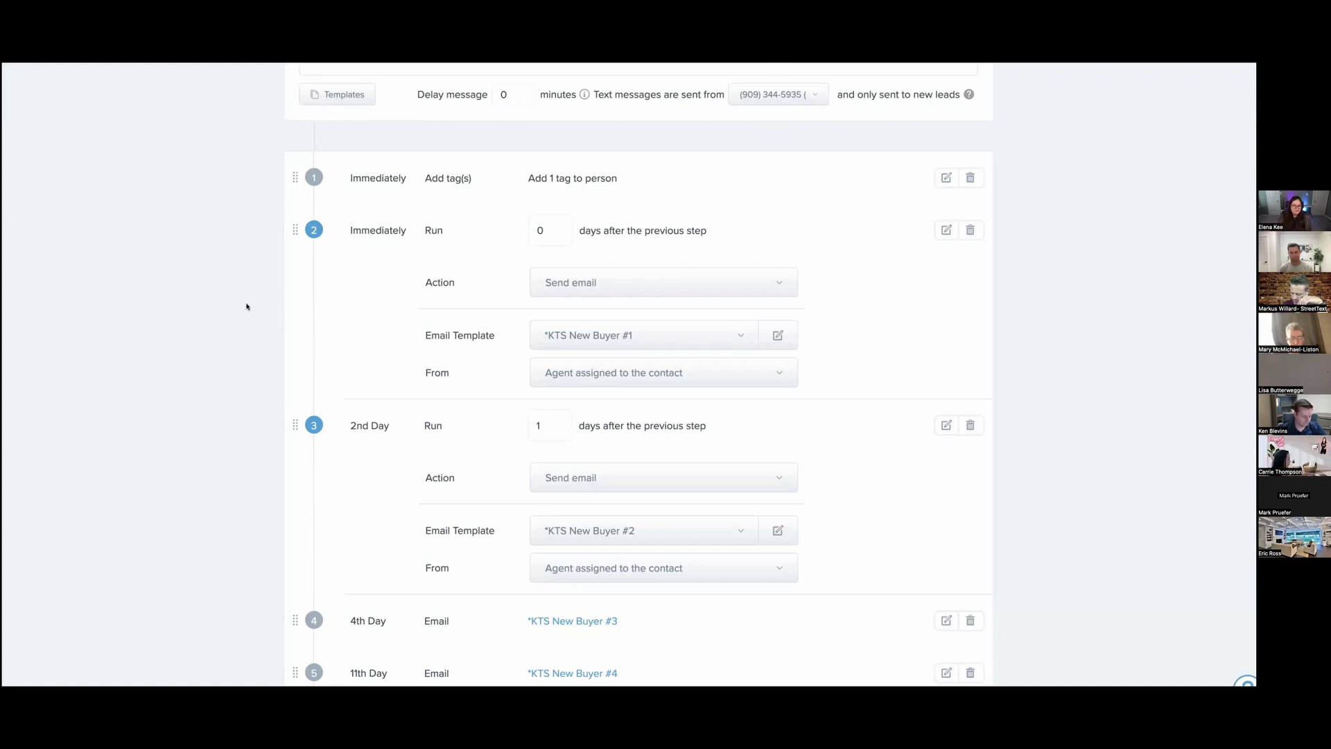
{"action": "scroll", "coordinate": [306, 340], "scroll_direction": "down", "scroll_amount": 9}
{"action": "scroll", "coordinate": [311, 336], "scroll_direction": "down", "scroll_amount": 14}
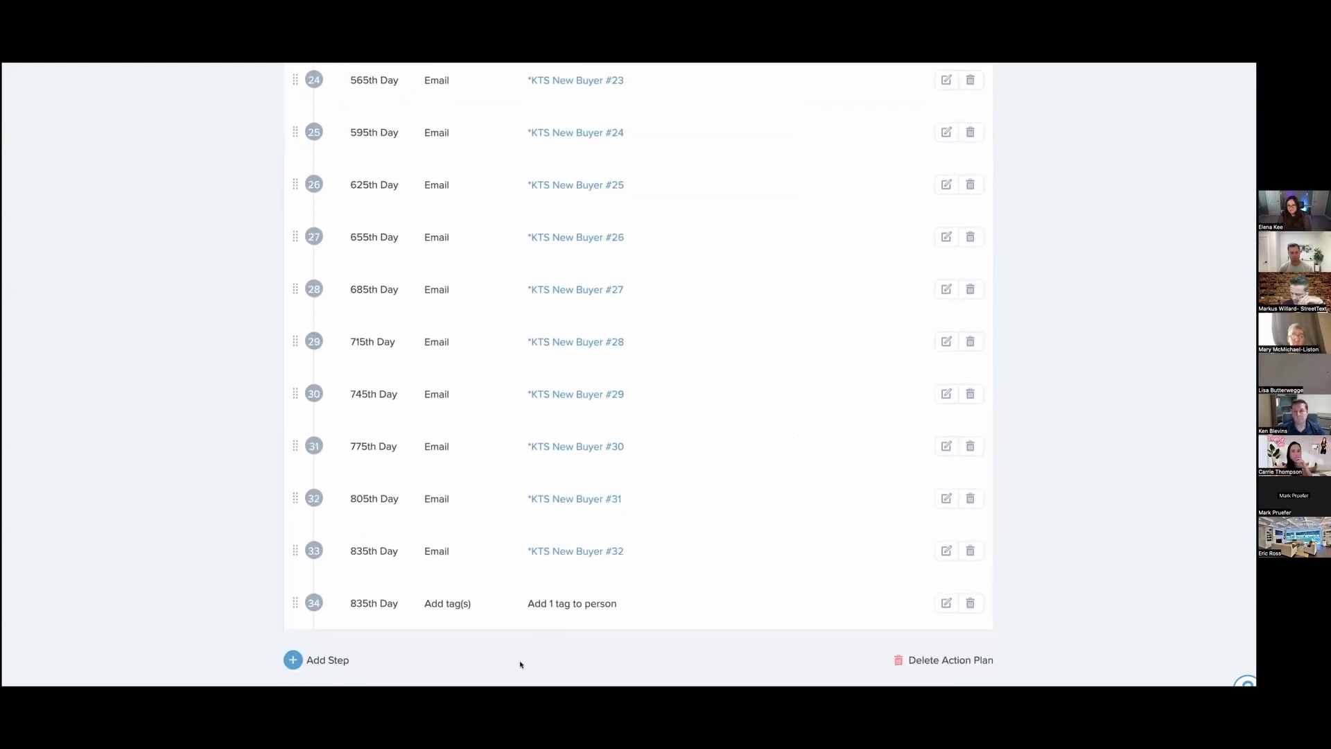
{"action": "left_click_drag", "start_coordinate": [630, 614], "coordinate": [514, 620]}
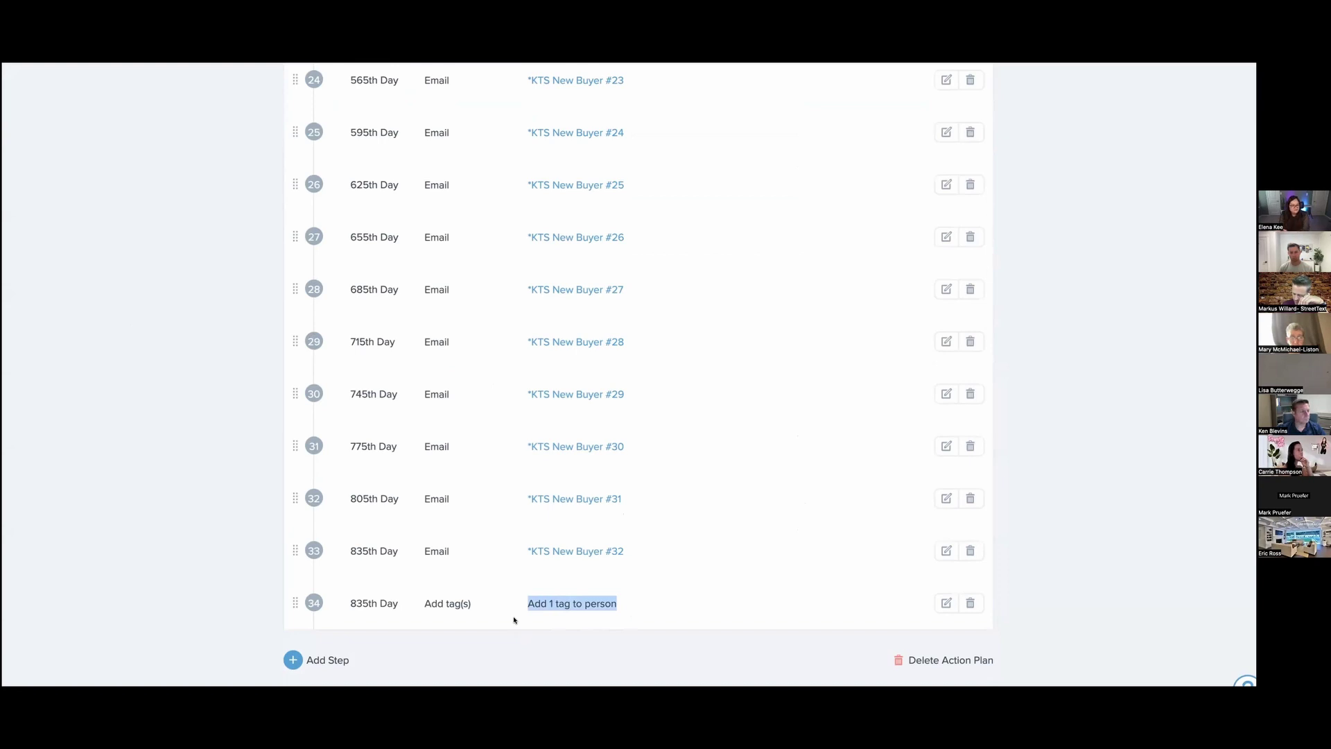
Step: Return to the start of the plan's sequence and review the timing of the emails from the 4th Day onward
{"action": "scroll", "coordinate": [493, 562], "scroll_direction": "up", "scroll_amount": 20}
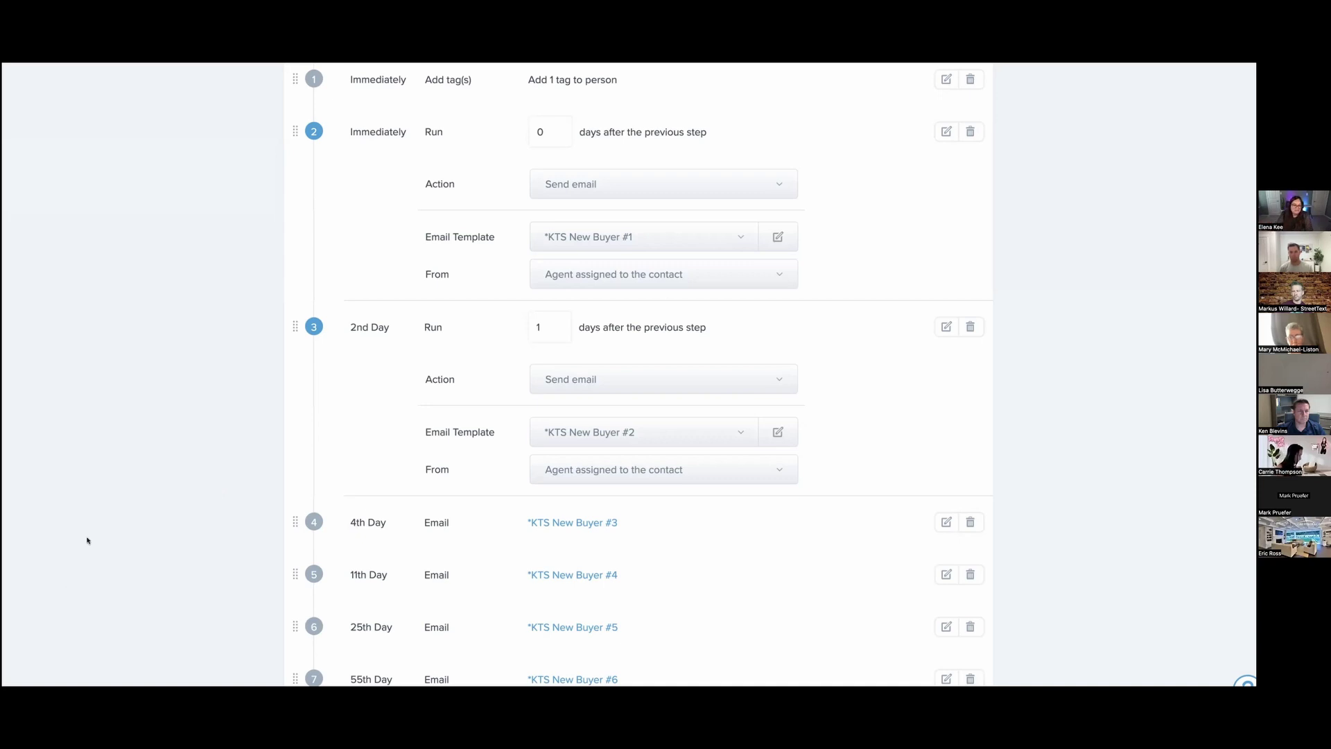
{"action": "scroll", "coordinate": [817, 467], "scroll_direction": "up", "scroll_amount": 4}
{"action": "scroll", "coordinate": [818, 465], "scroll_direction": "down", "scroll_amount": 7}
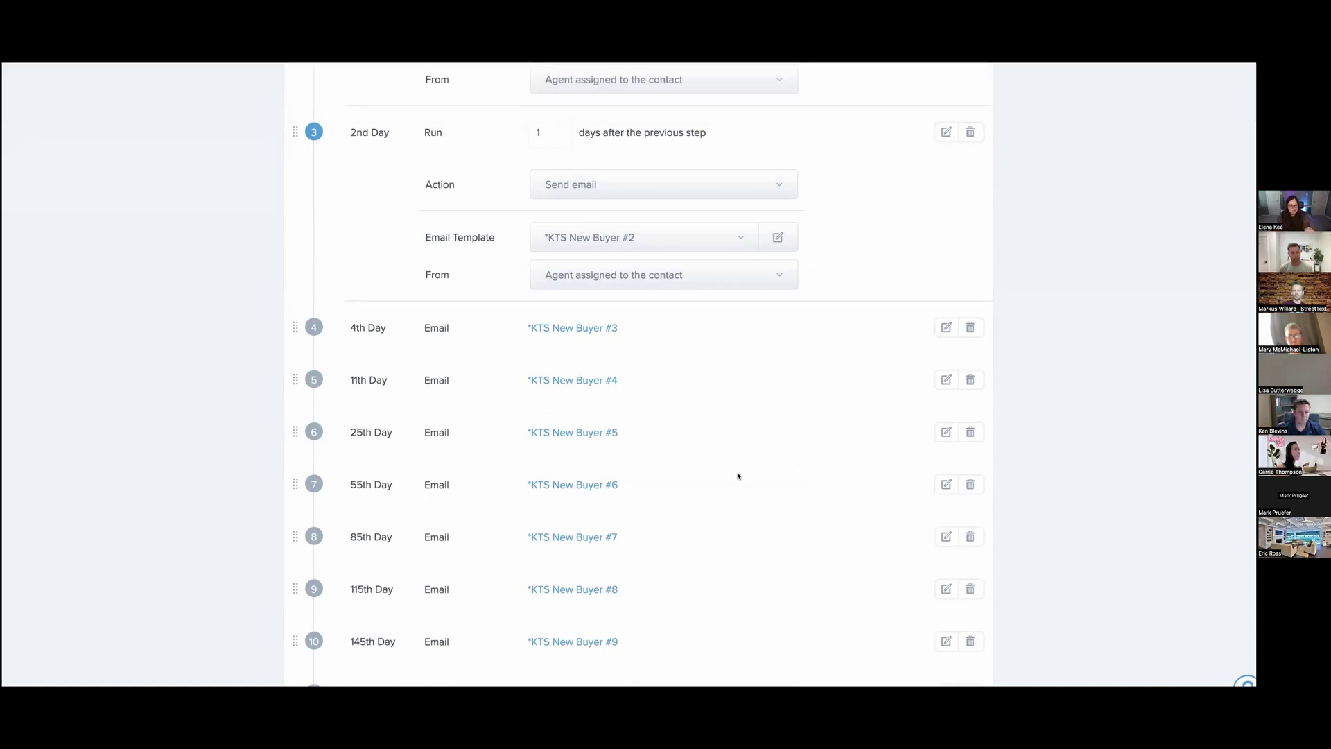
{"action": "scroll", "coordinate": [650, 503], "scroll_direction": "down", "scroll_amount": 2}
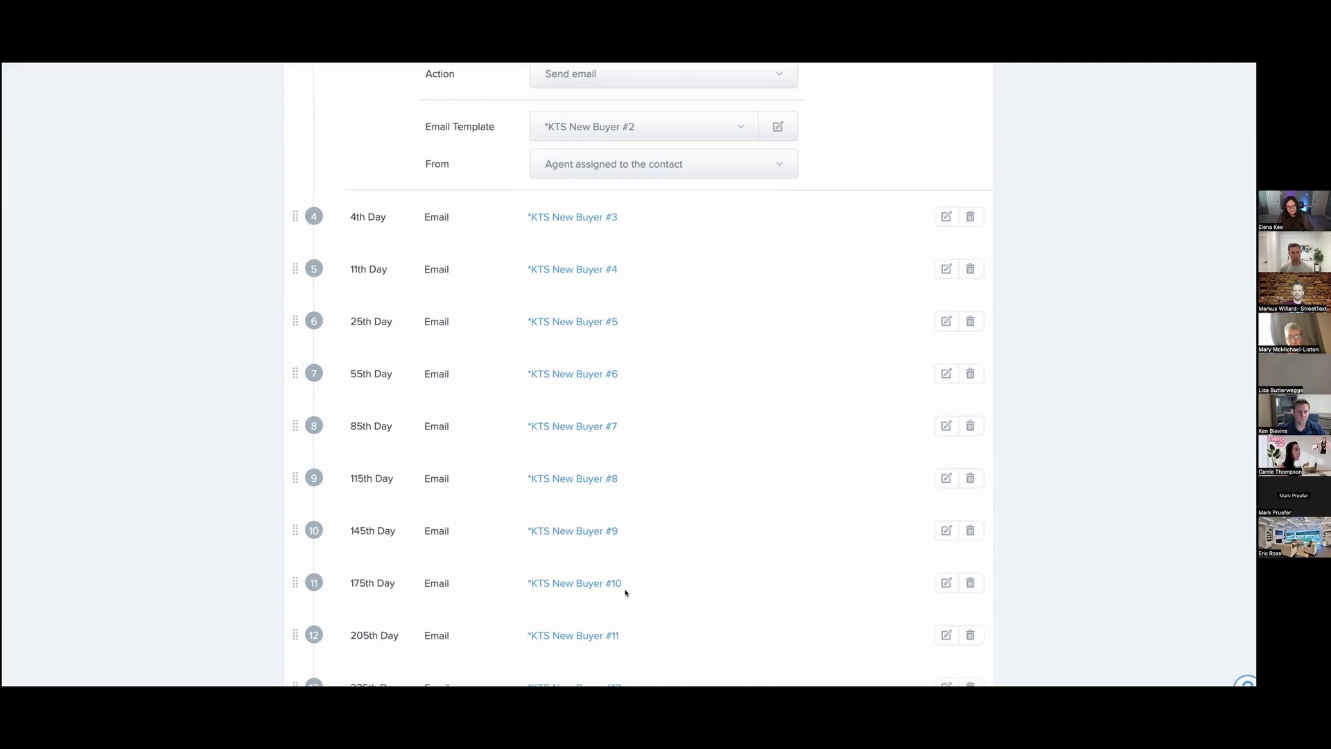
Step: Reopen the *KTS New Buyer #1 email template, check its options for inserting a video and a BombBomb video, and close it unchanged
{"action": "scroll", "coordinate": [772, 572], "scroll_direction": "up", "scroll_amount": 10}
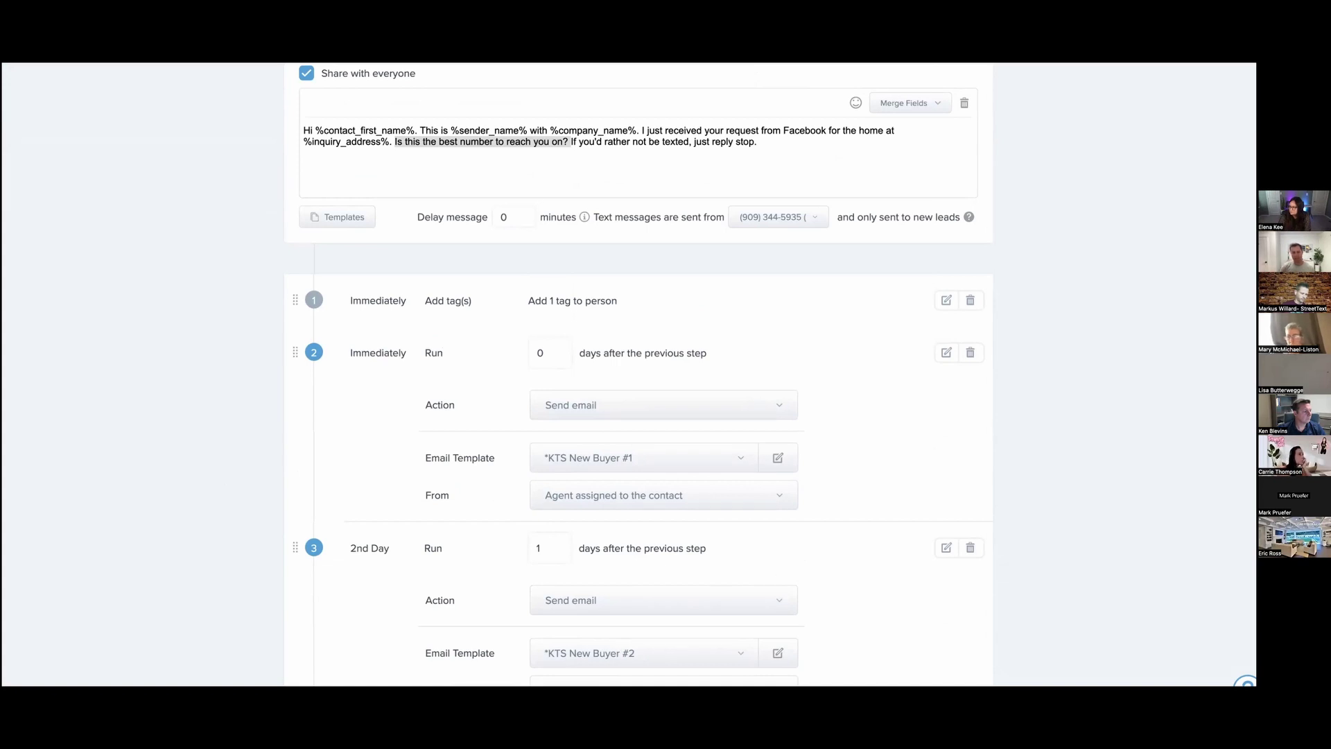
{"action": "left_click", "coordinate": [789, 459]}
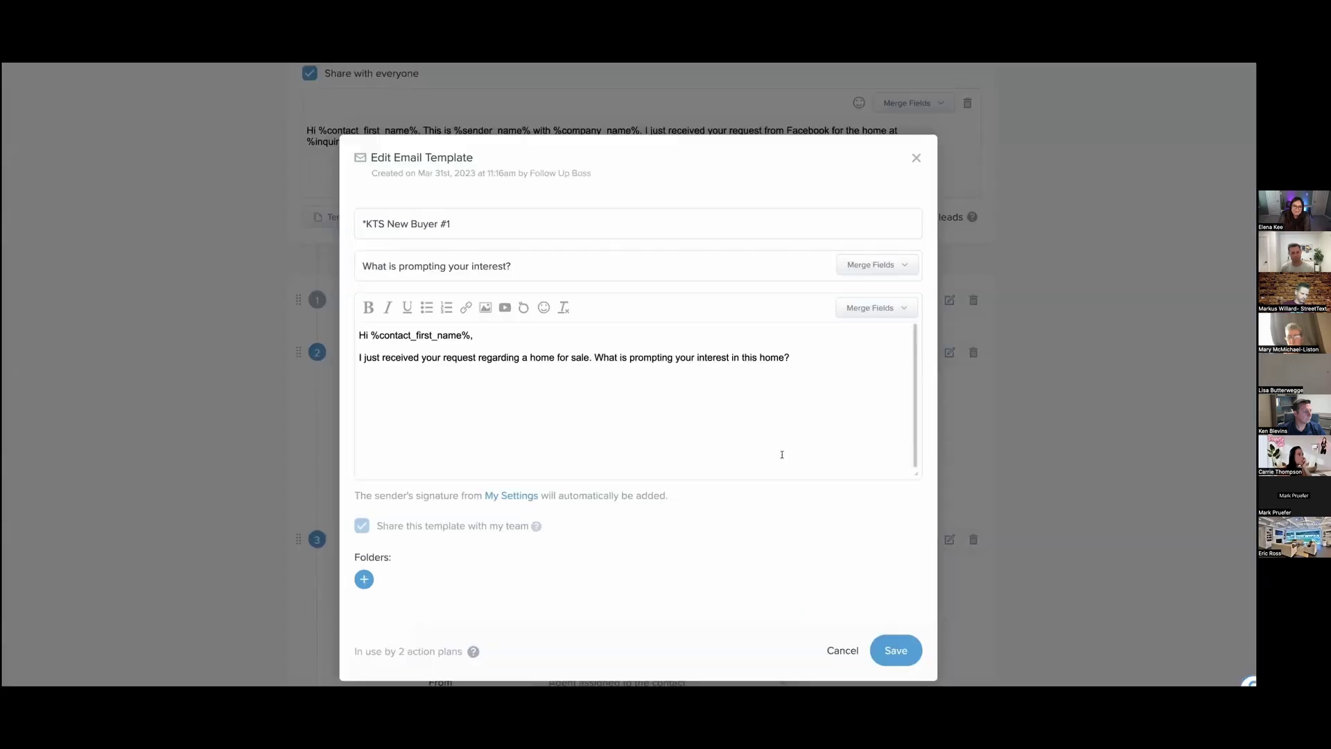
{"action": "left_click", "coordinate": [588, 395]}
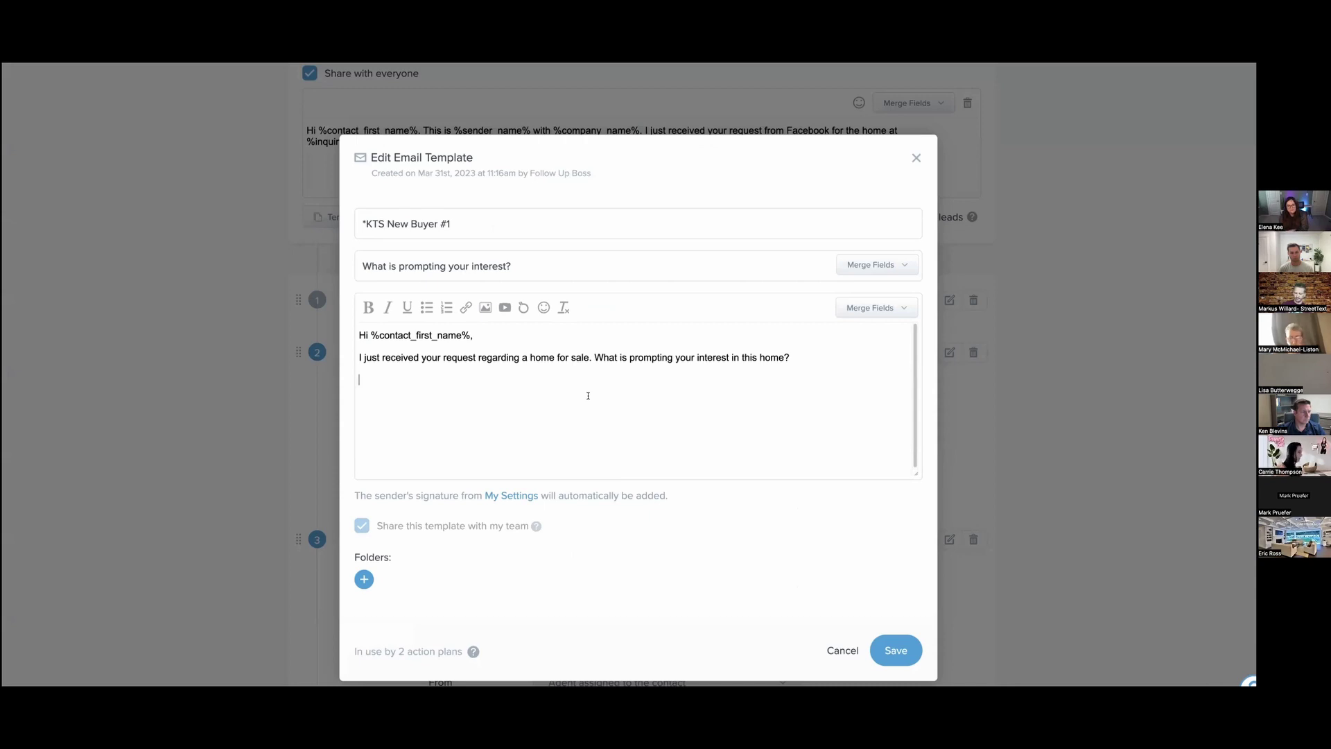
{"action": "left_click", "coordinate": [505, 307]}
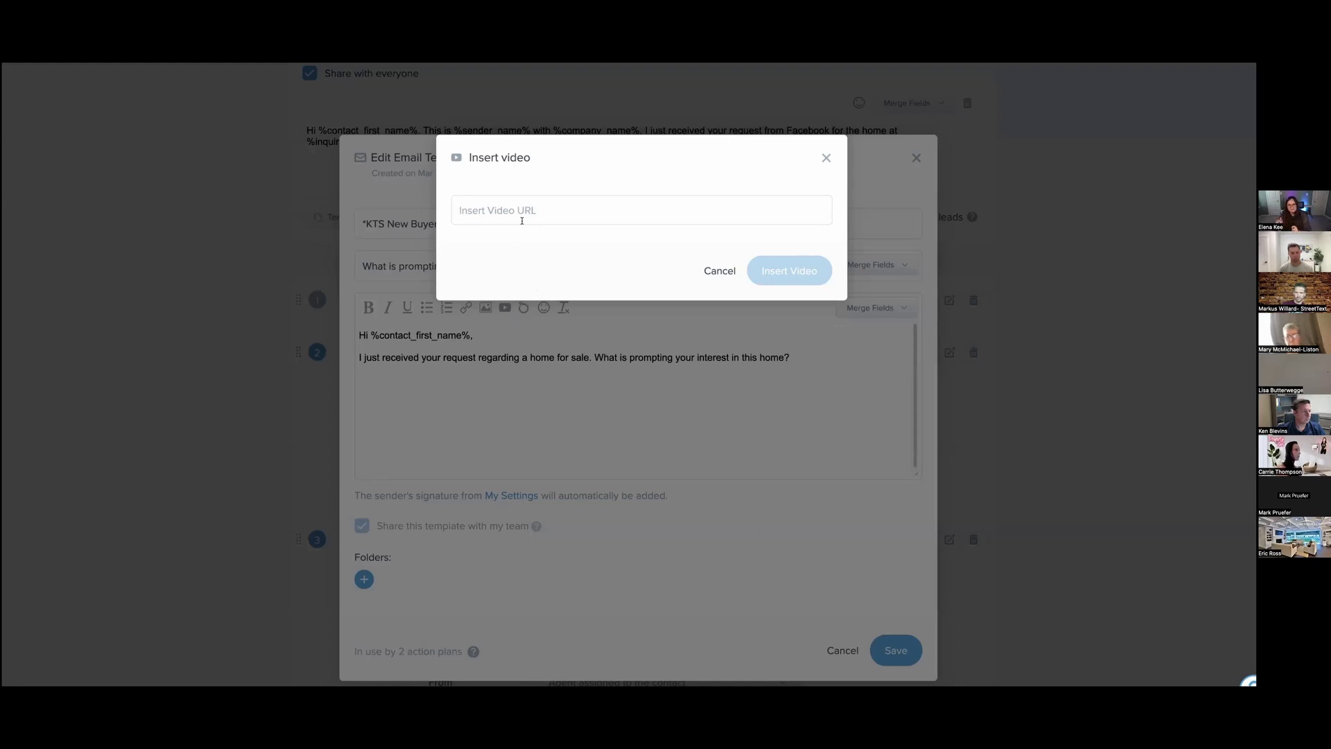
{"action": "left_click", "coordinate": [827, 158]}
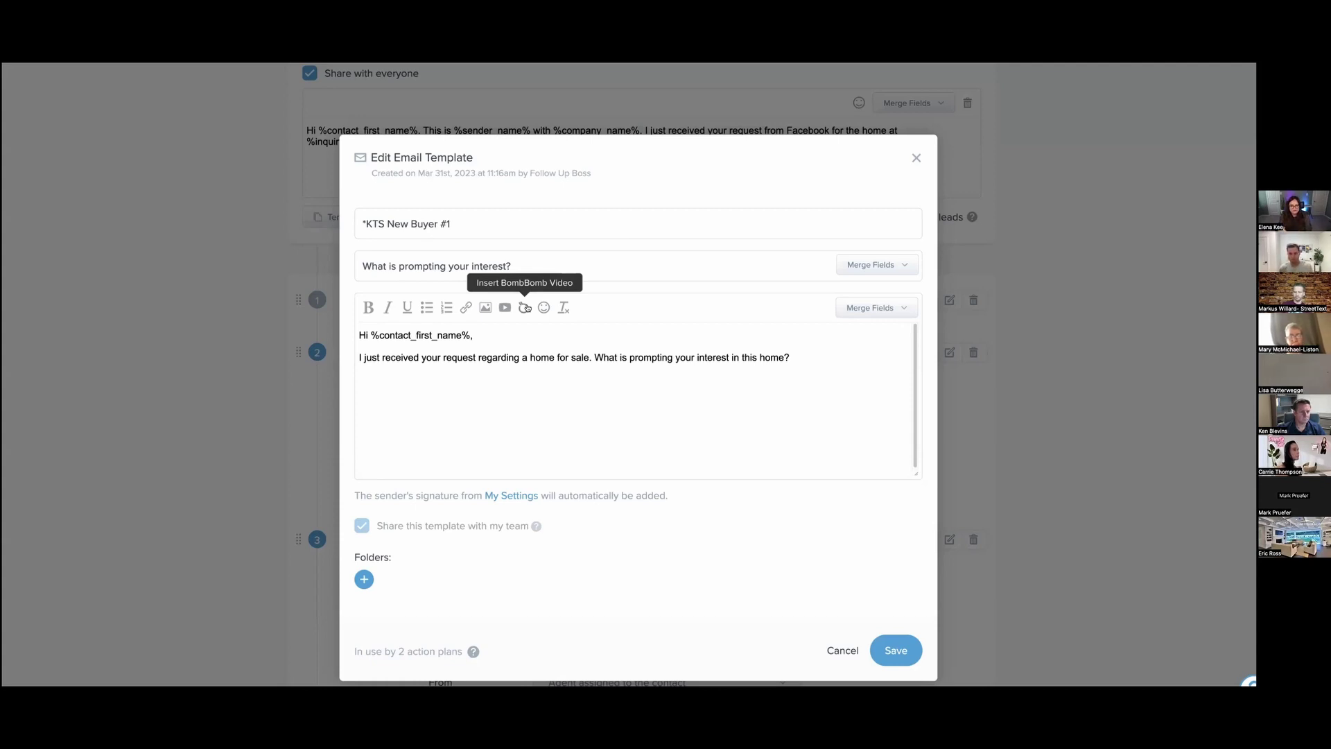
{"action": "left_click", "coordinate": [748, 394]}
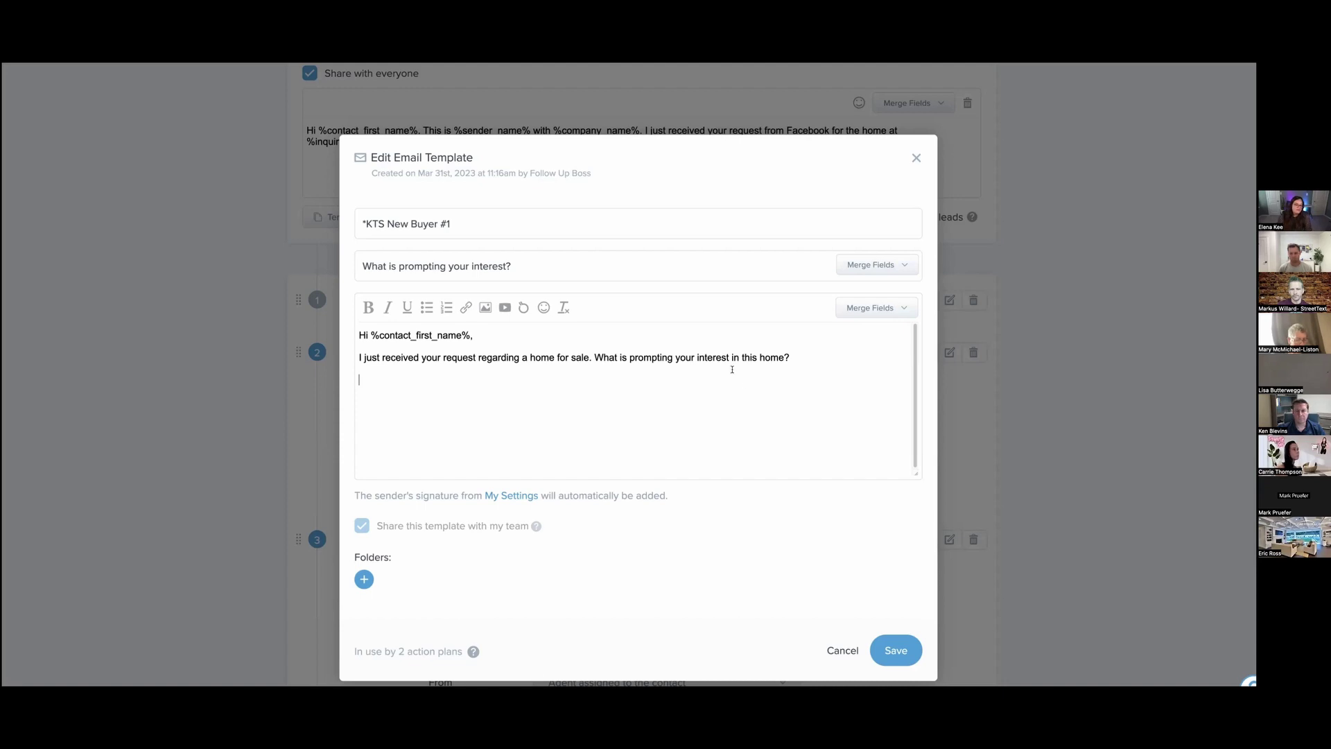
{"action": "left_click", "coordinate": [216, 296]}
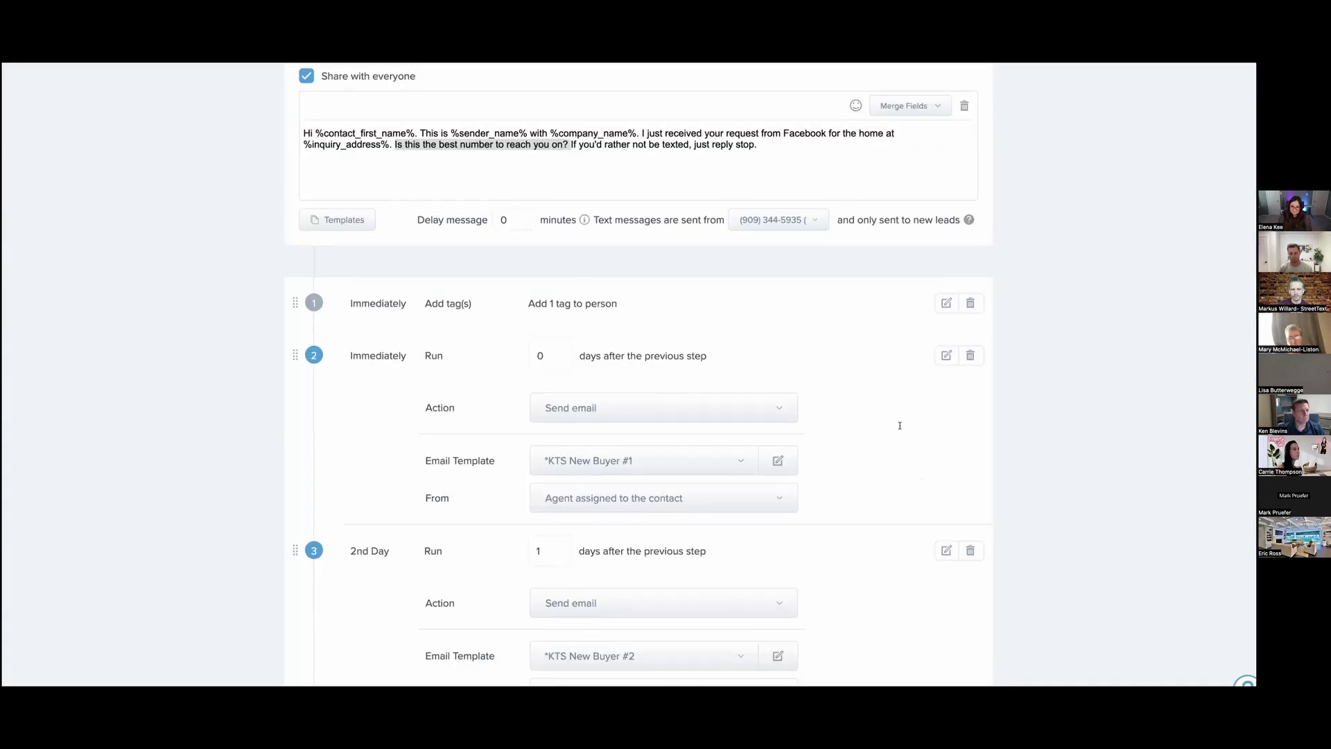
Step: Revisit the plan's initial text message and the *KTS New Buyer #1 email template, leaving the template unsaved
{"action": "scroll", "coordinate": [894, 416], "scroll_direction": "up", "scroll_amount": 4}
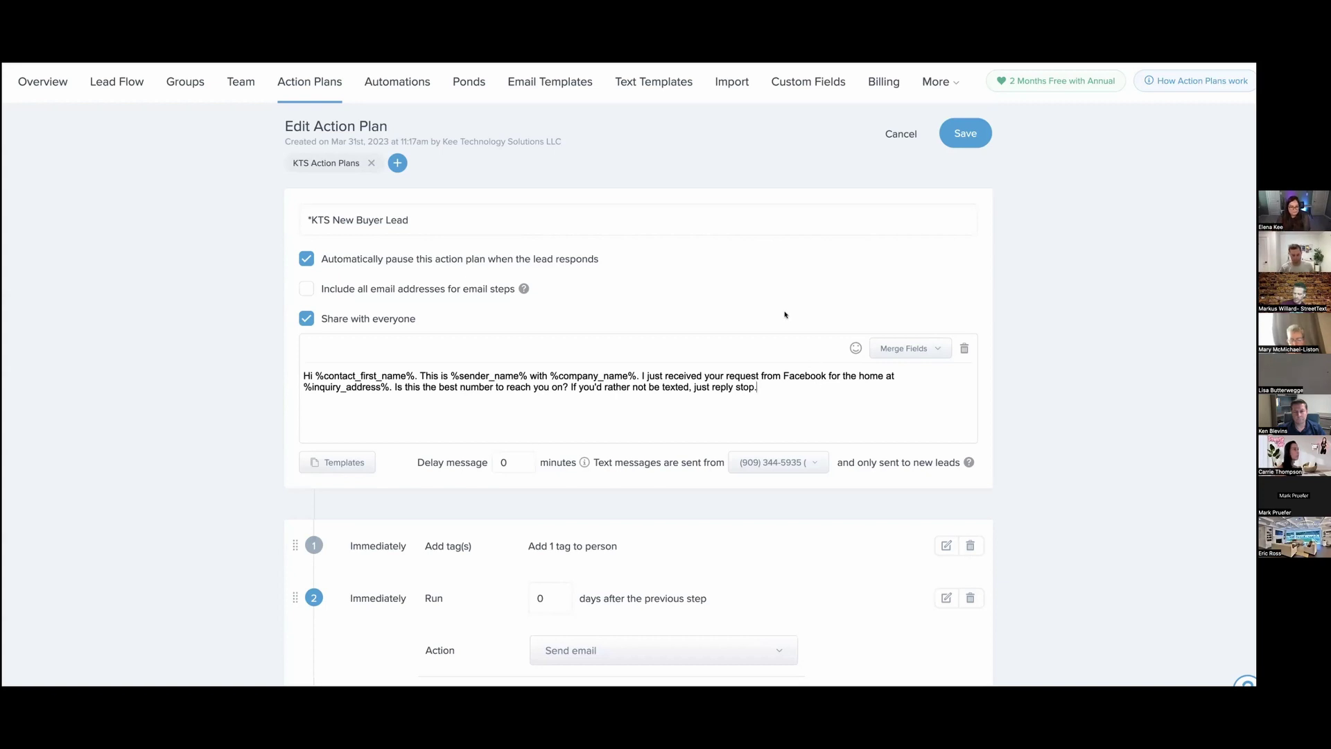
{"action": "scroll", "coordinate": [787, 305], "scroll_direction": "down", "scroll_amount": 3}
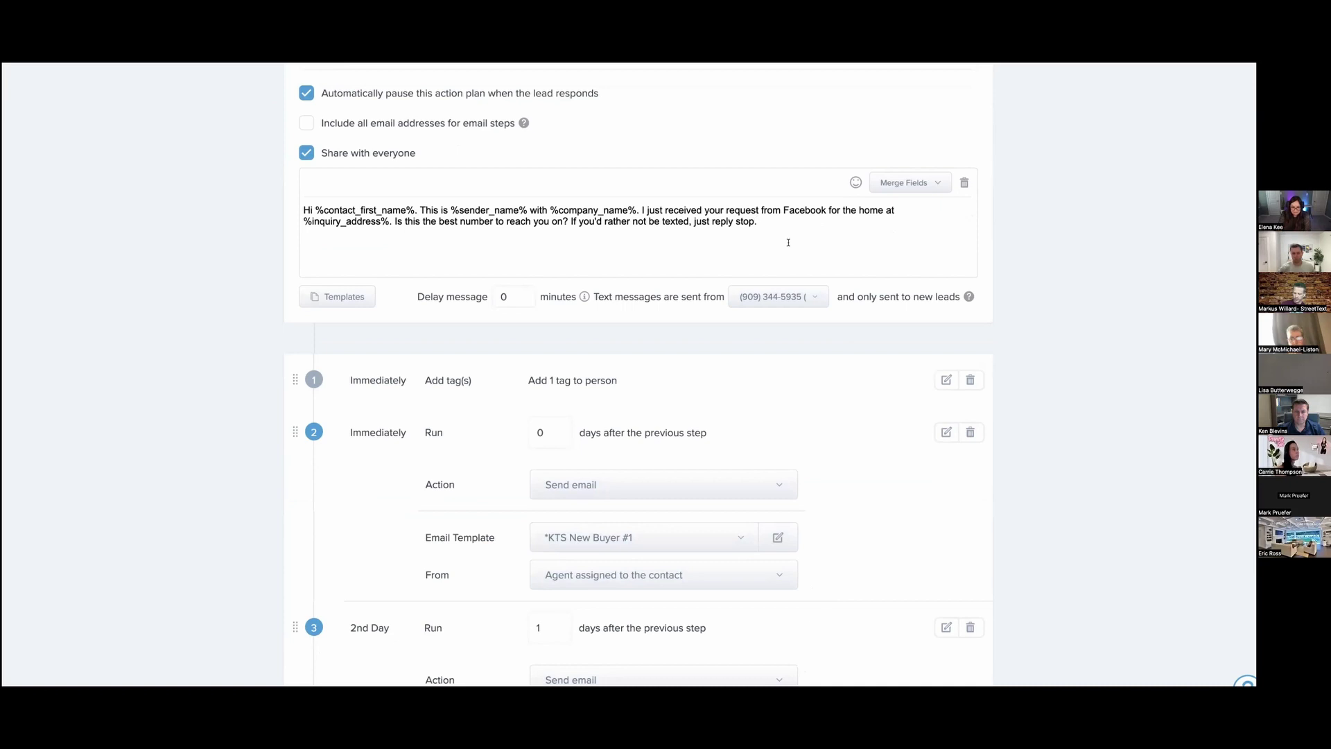
{"action": "left_click", "coordinate": [781, 542]}
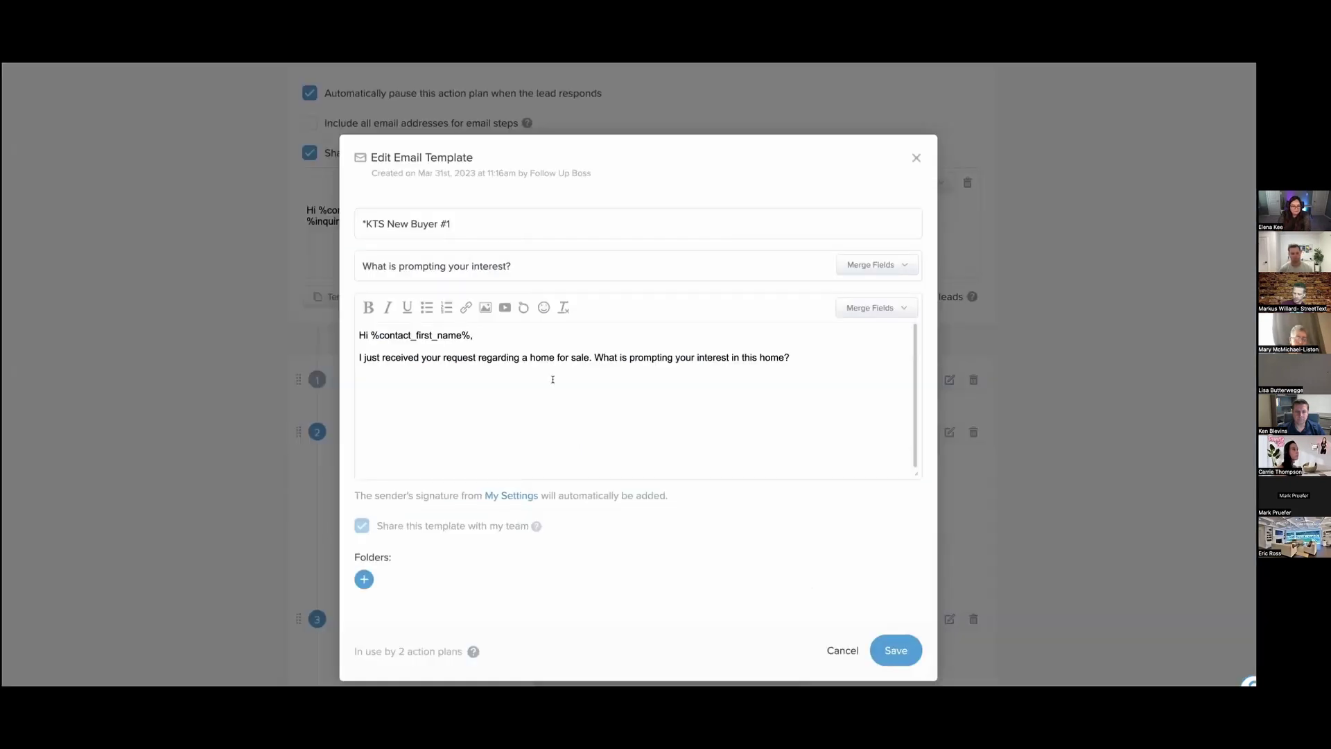
{"action": "left_click", "coordinate": [256, 313]}
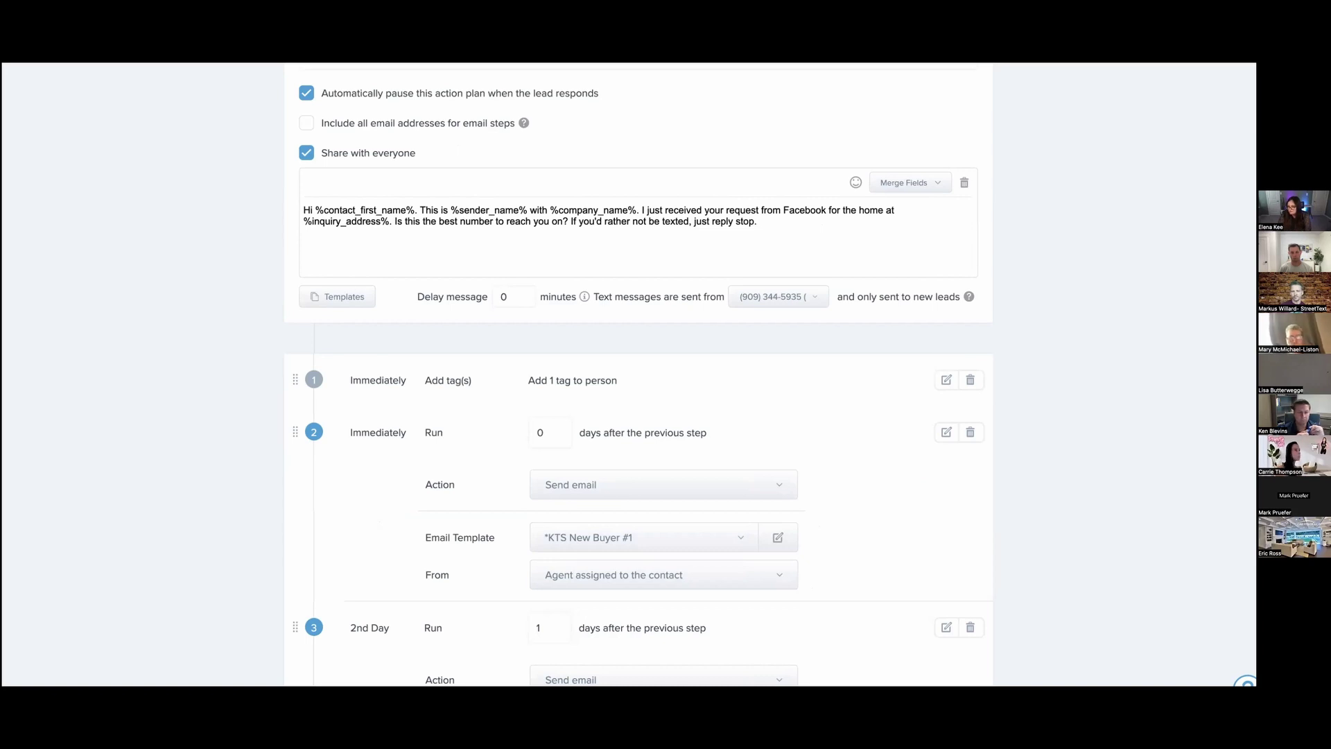
Step: Switch to the StreetText Insider group on Facebook
{"action": "left_click_drag", "start_coordinate": [1255, 208], "coordinate": [663, 126]}
{"action": "double_click", "coordinate": [663, 127]}
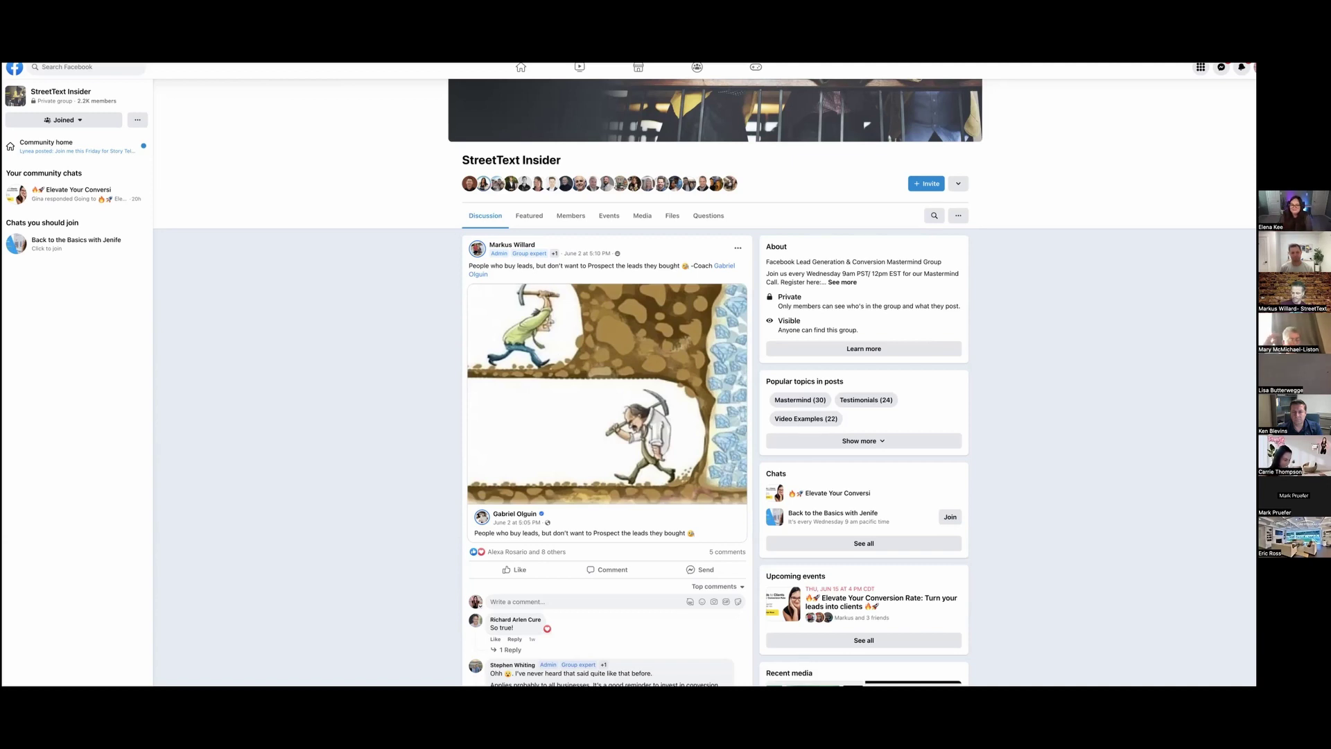
Step: Switch from Facebook back to the action plan in Follow Up Boss, and bring up the Lead Flow page
{"action": "key", "text": "ctrl+Tab"}
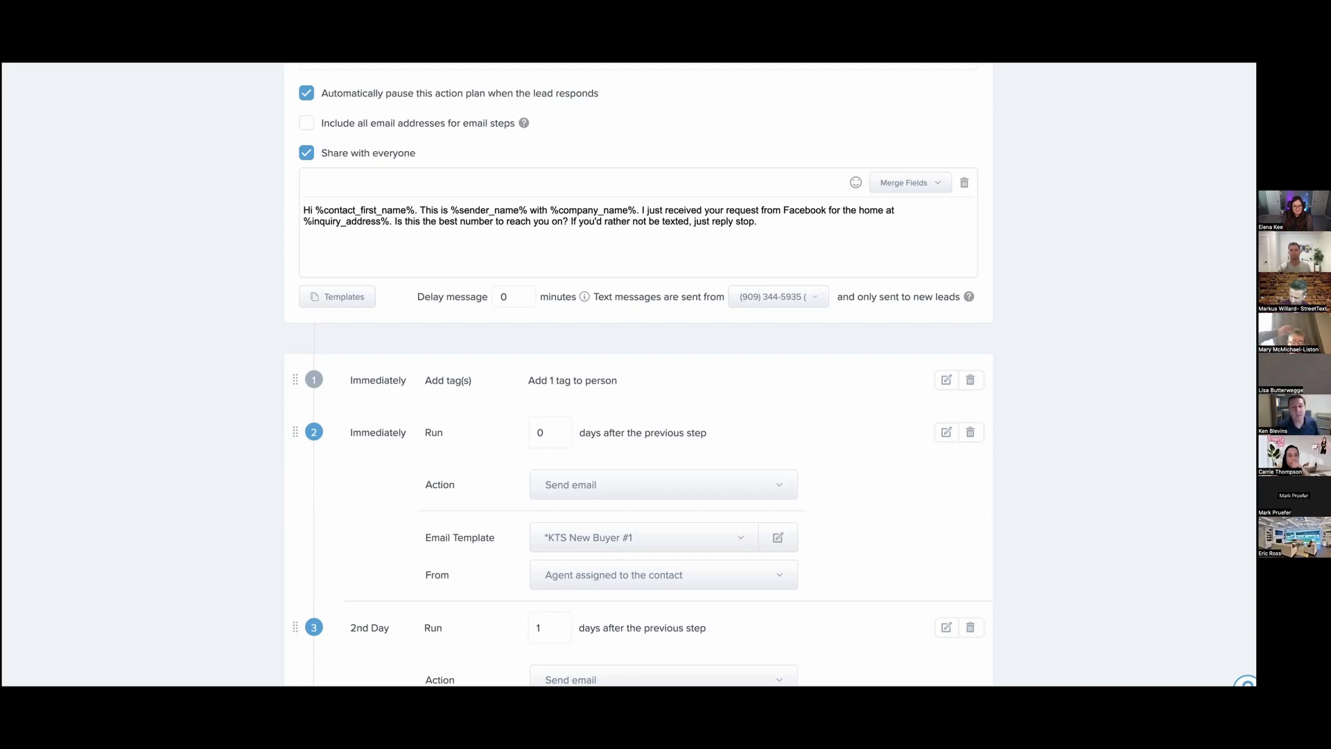
{"action": "scroll", "coordinate": [521, 407], "scroll_direction": "up", "scroll_amount": 1}
{"action": "scroll", "coordinate": [521, 407], "scroll_direction": "up", "scroll_amount": 3}
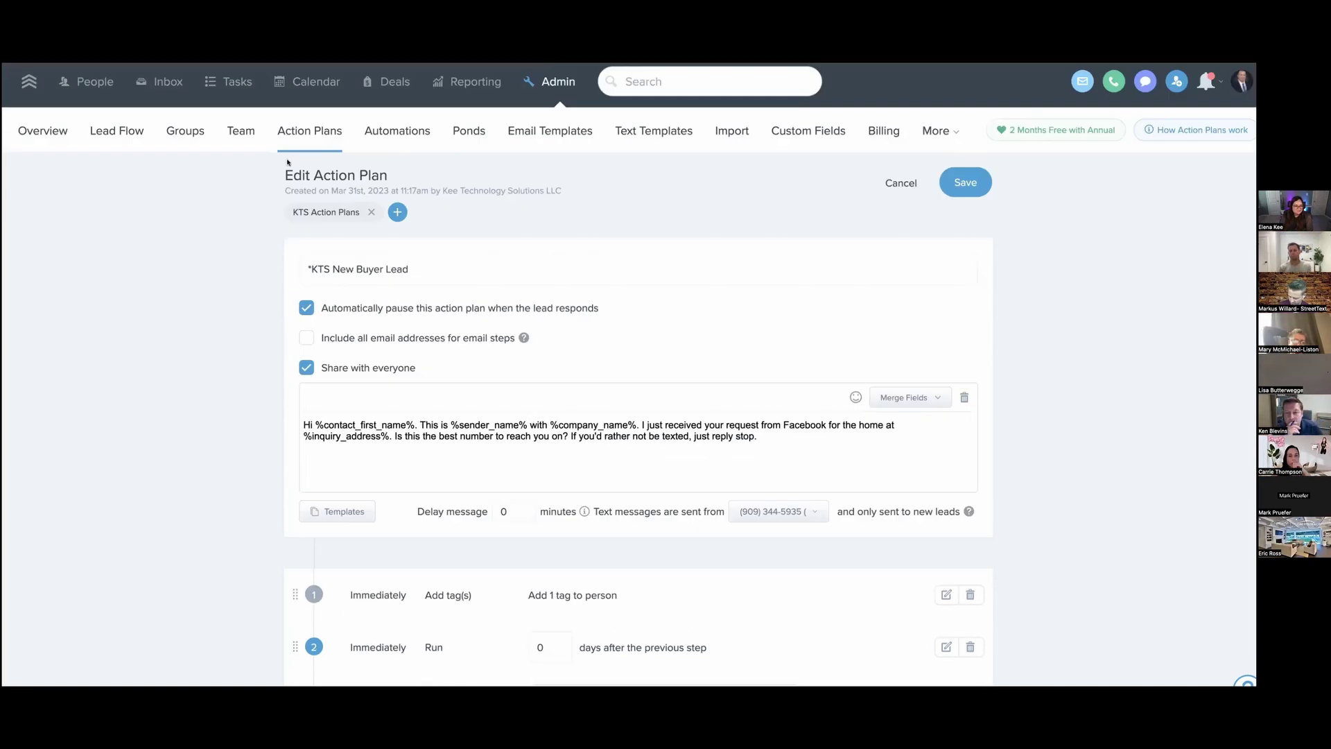
{"action": "left_click", "coordinate": [127, 134]}
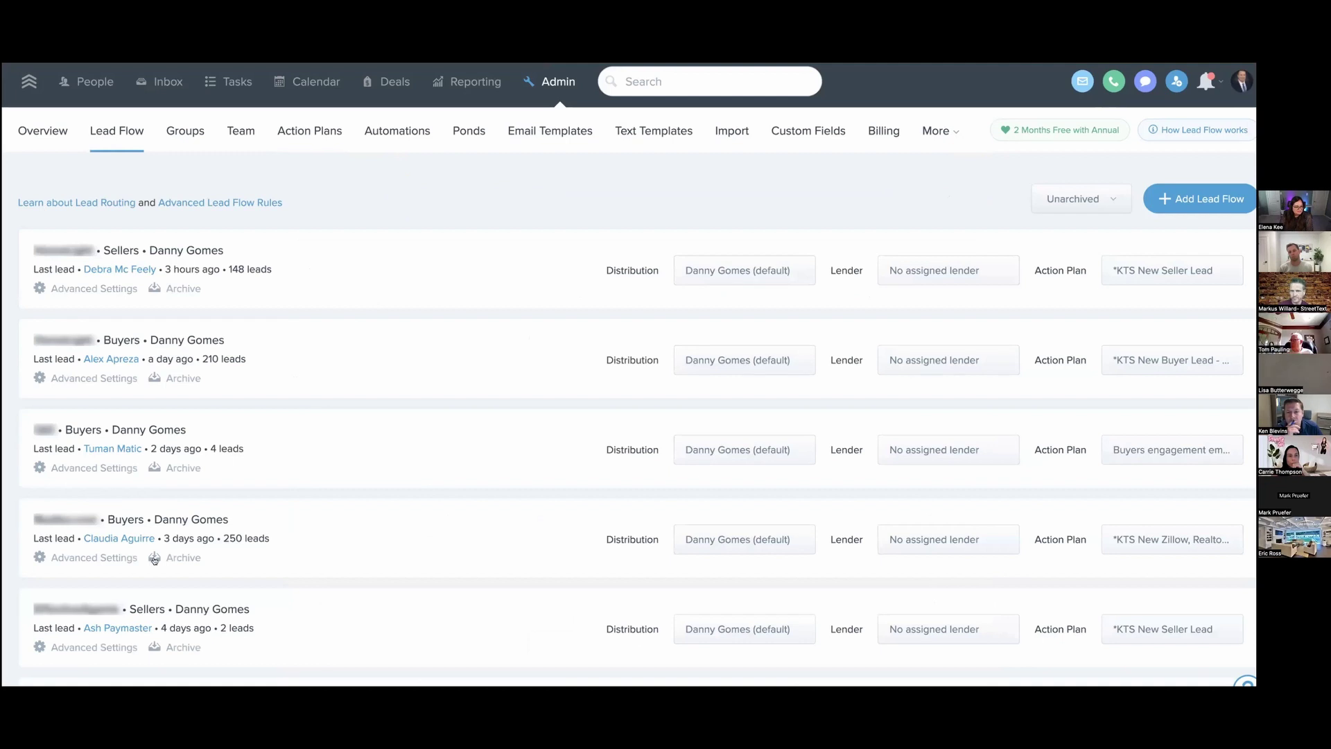
Step: Open the most recent lead of the 250-lead Buyers source, and highlight the lead's email reply and text reply in the timeline
{"action": "left_click", "coordinate": [119, 538]}
{"action": "scroll", "coordinate": [523, 465], "scroll_direction": "down", "scroll_amount": 10}
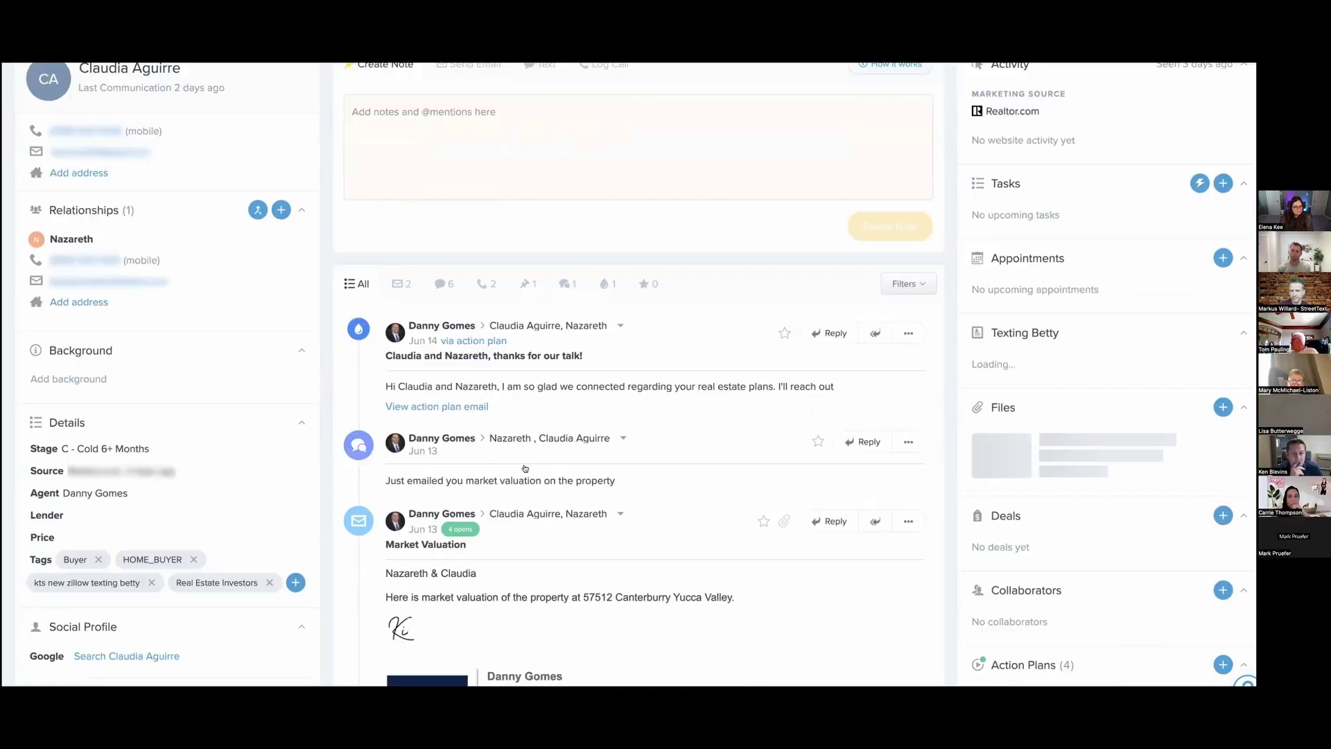
{"action": "scroll", "coordinate": [449, 635], "scroll_direction": "up", "scroll_amount": 1}
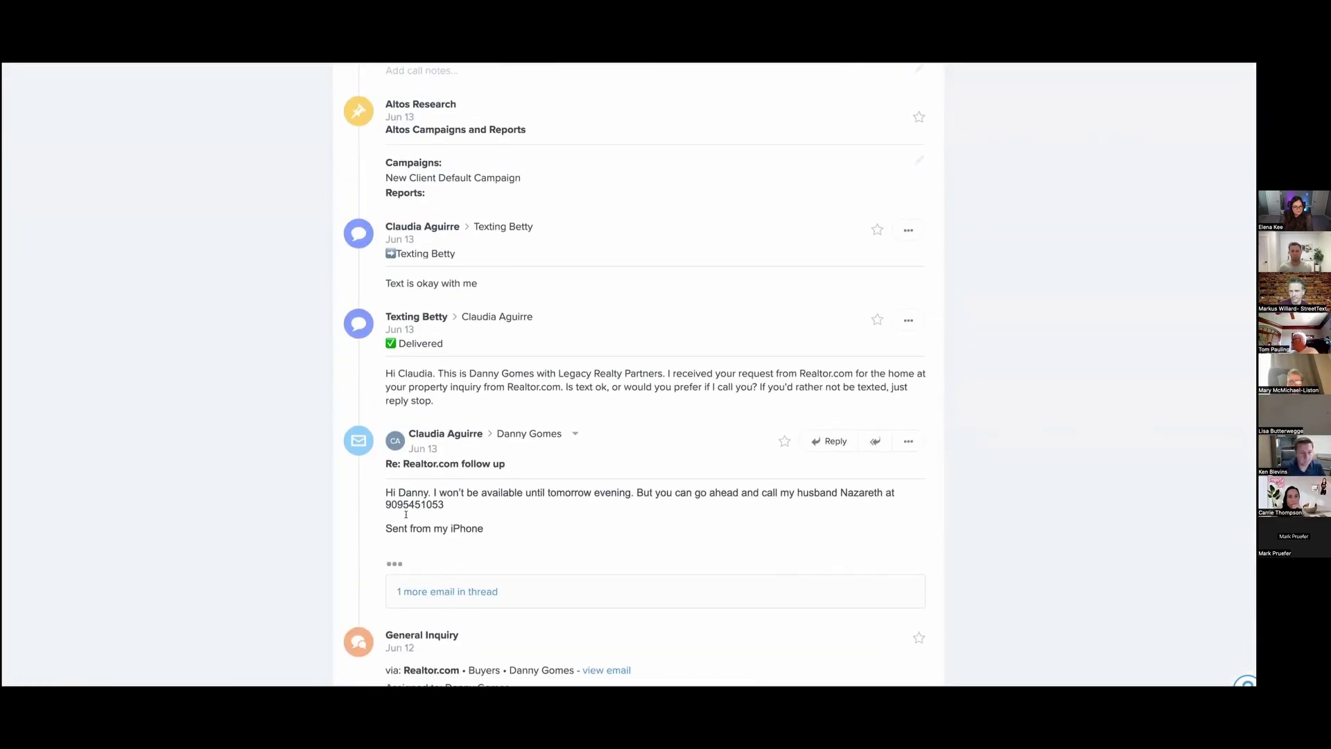
{"action": "left_click_drag", "start_coordinate": [386, 492], "coordinate": [532, 540]}
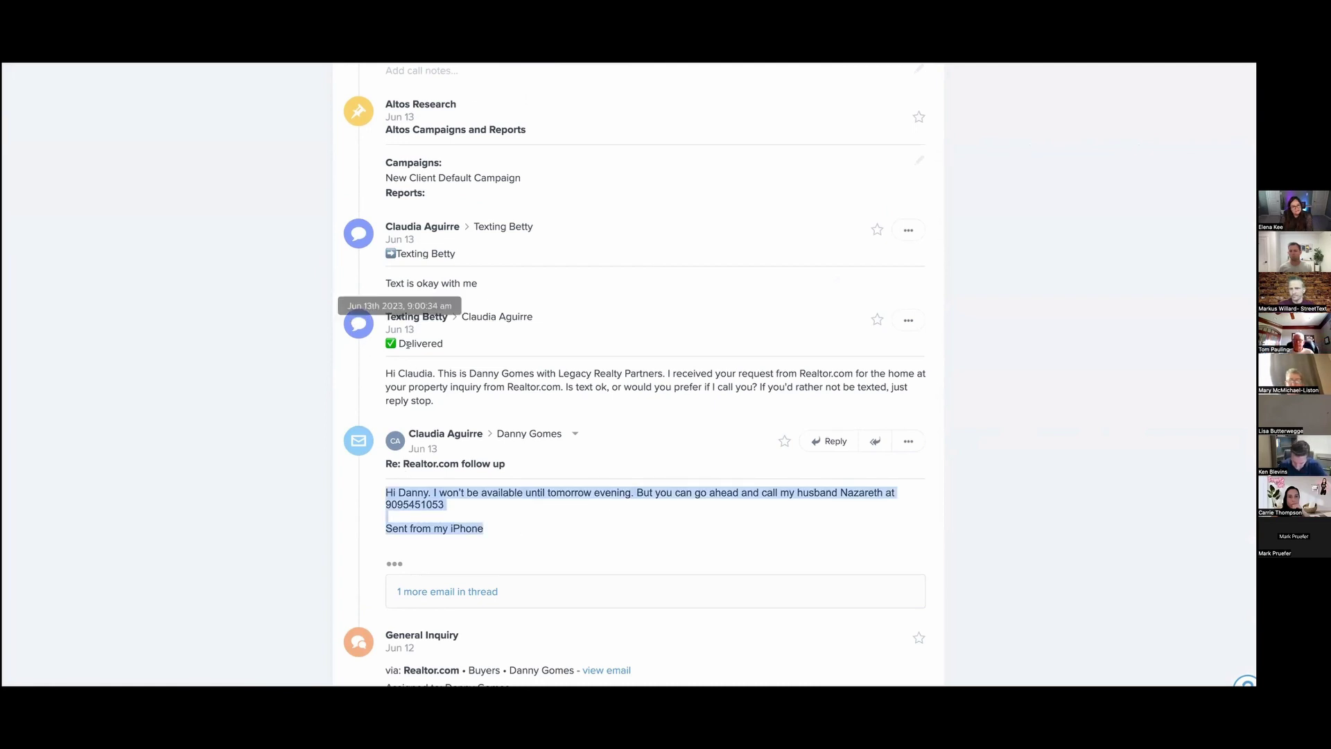
{"action": "left_click_drag", "start_coordinate": [386, 283], "coordinate": [425, 313]}
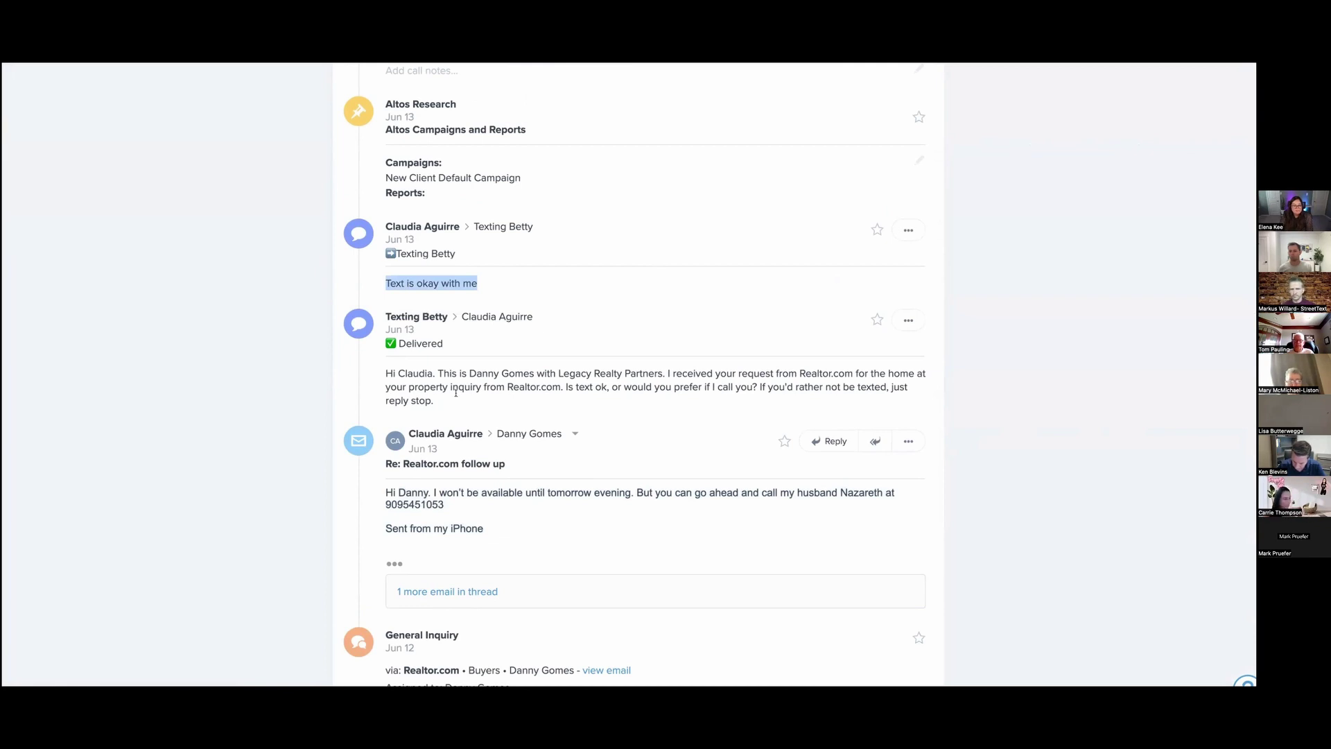
{"action": "scroll", "coordinate": [455, 394], "scroll_direction": "up", "scroll_amount": 4}
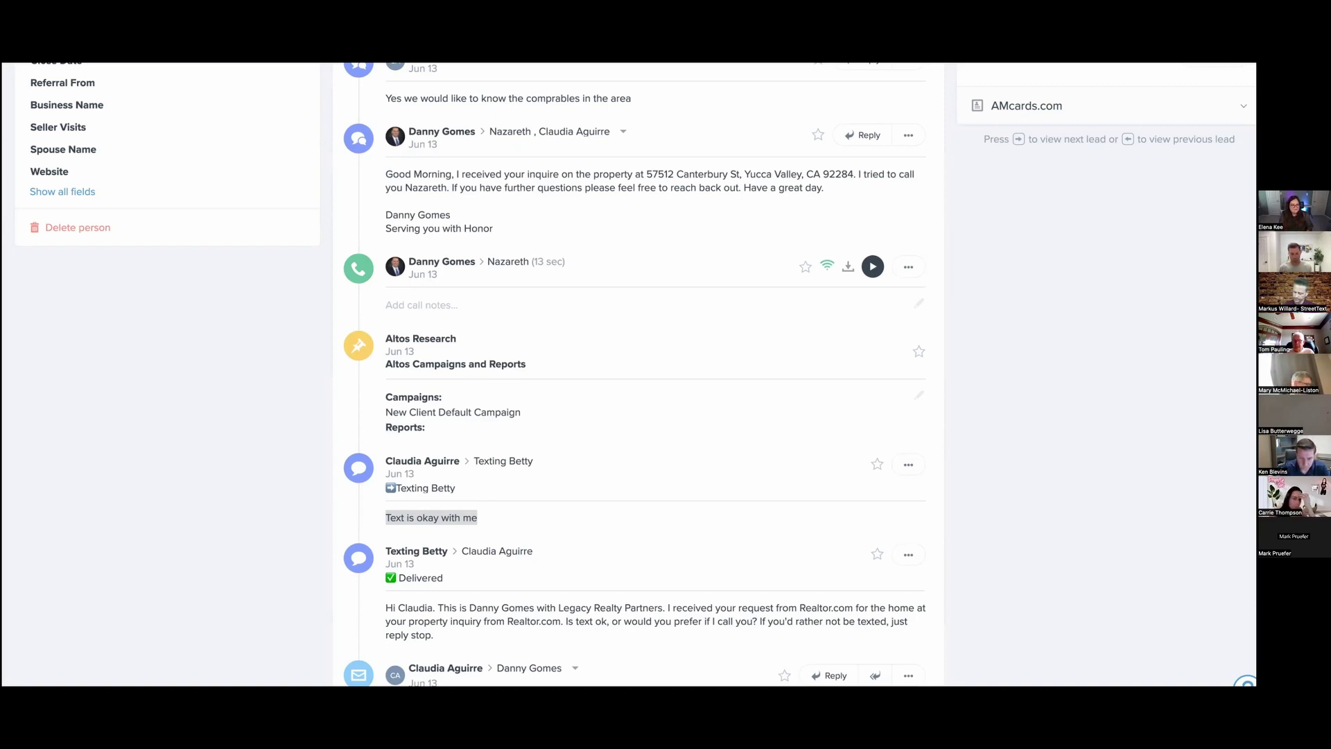
{"action": "scroll", "coordinate": [791, 536], "scroll_direction": "up", "scroll_amount": 3}
{"action": "scroll", "coordinate": [791, 536], "scroll_direction": "up", "scroll_amount": 10}
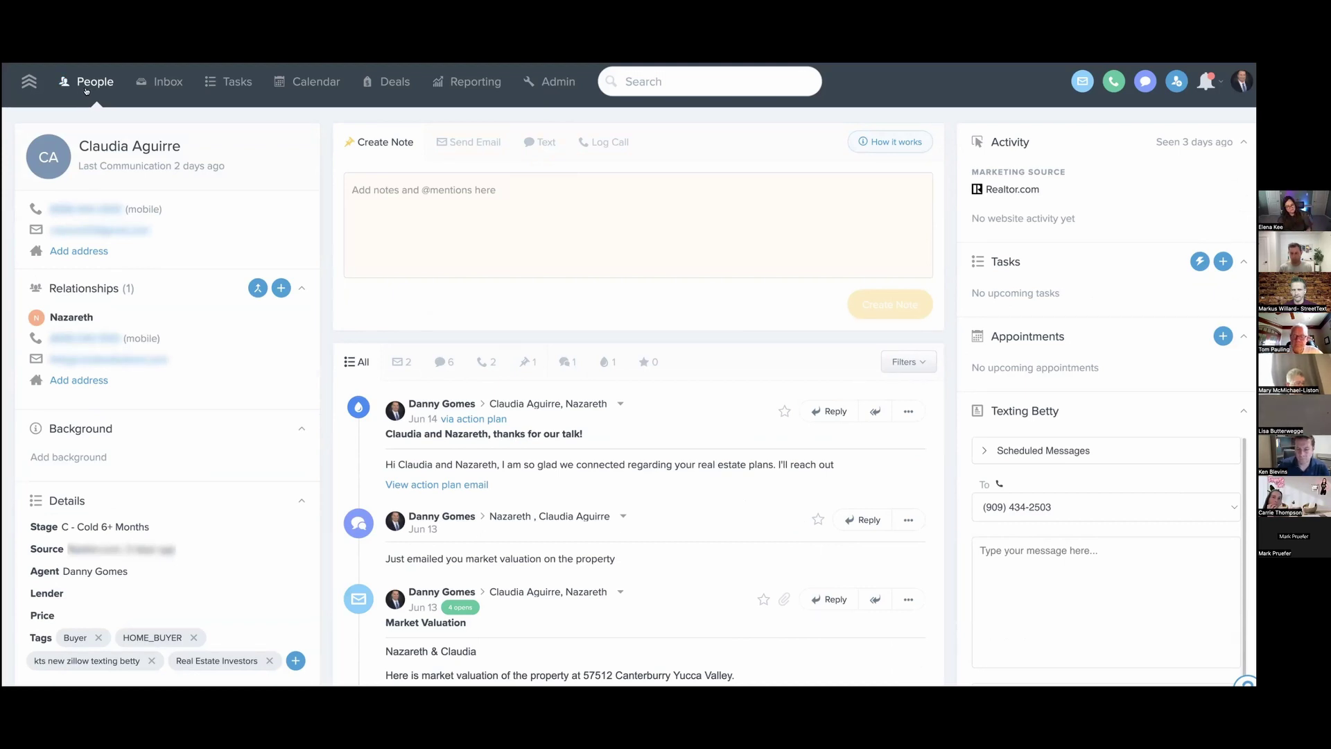
Step: Open the new buyer plan in the KTS Action Plans folder and view the end of its *KTS New Buyer email sequence
{"action": "left_click", "coordinate": [559, 82]}
{"action": "left_click", "coordinate": [283, 141]}
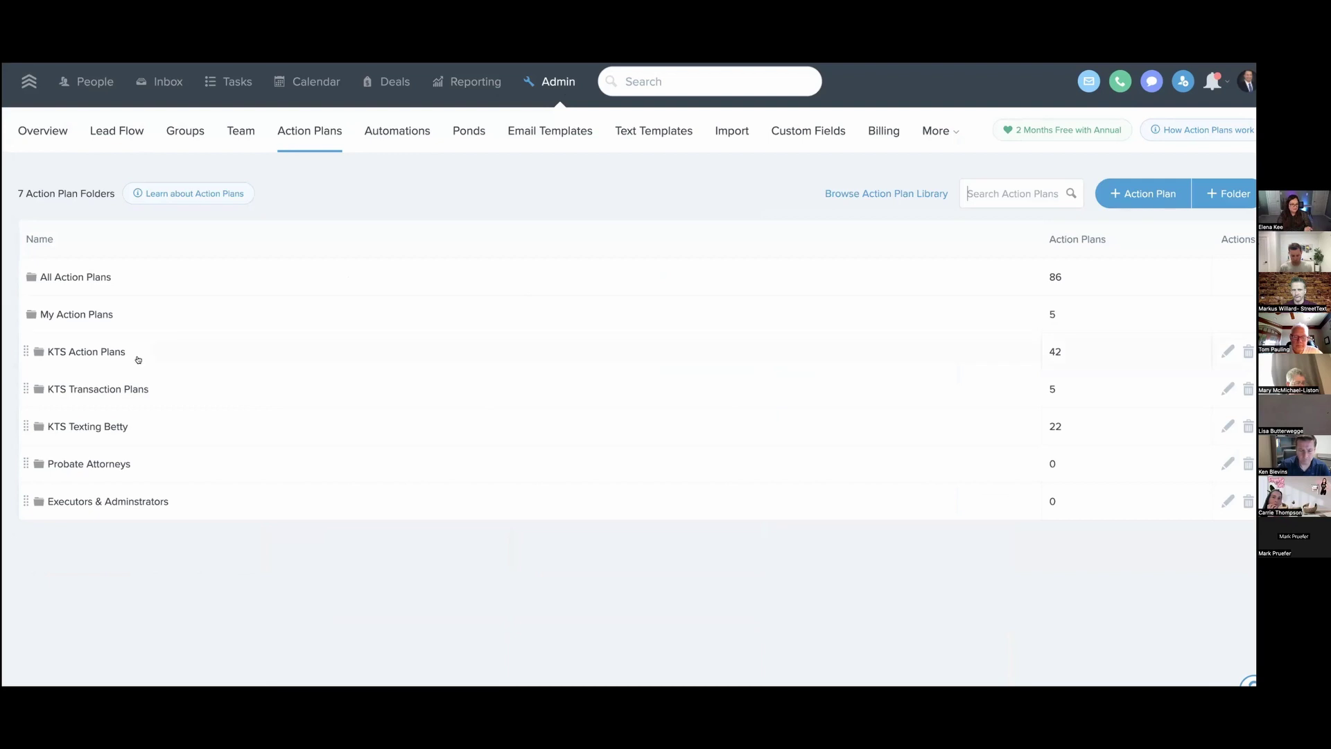
{"action": "left_click", "coordinate": [128, 344]}
{"action": "scroll", "coordinate": [107, 491], "scroll_direction": "down", "scroll_amount": 2}
{"action": "left_click", "coordinate": [100, 538]}
{"action": "scroll", "coordinate": [591, 430], "scroll_direction": "down", "scroll_amount": 10}
{"action": "scroll", "coordinate": [591, 430], "scroll_direction": "down", "scroll_amount": 12}
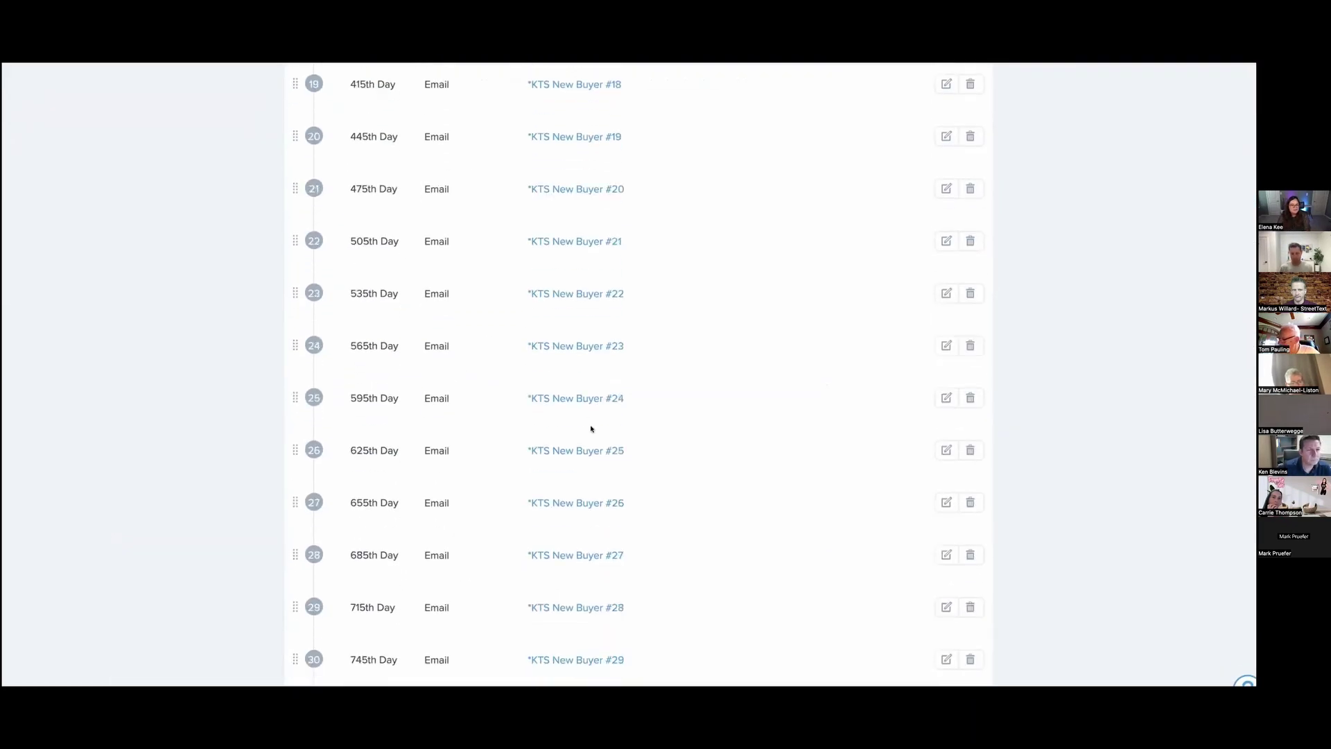
Step: Add two blank Create task steps after the 835th Day tag step at the end of the action plan
{"action": "left_click", "coordinate": [298, 658]}
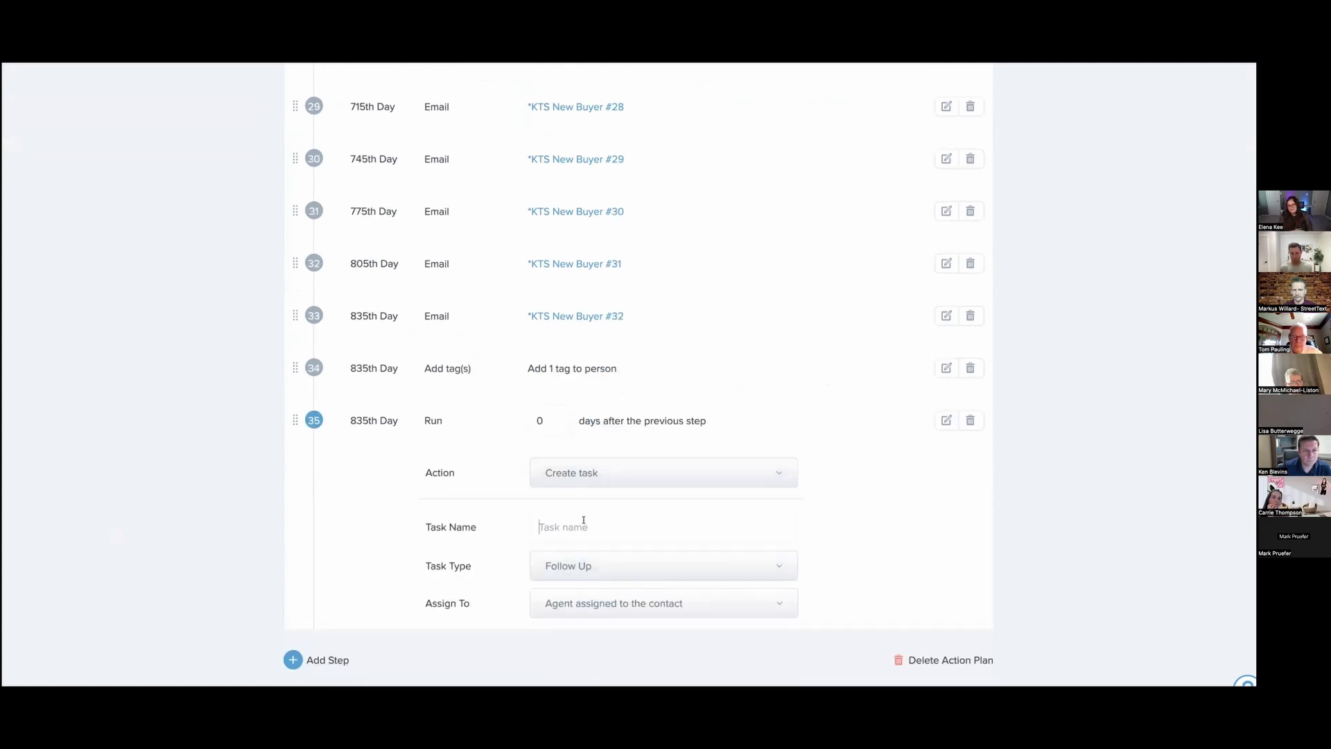
{"action": "left_click", "coordinate": [293, 659]}
{"action": "scroll", "coordinate": [574, 559], "scroll_direction": "down", "scroll_amount": 2}
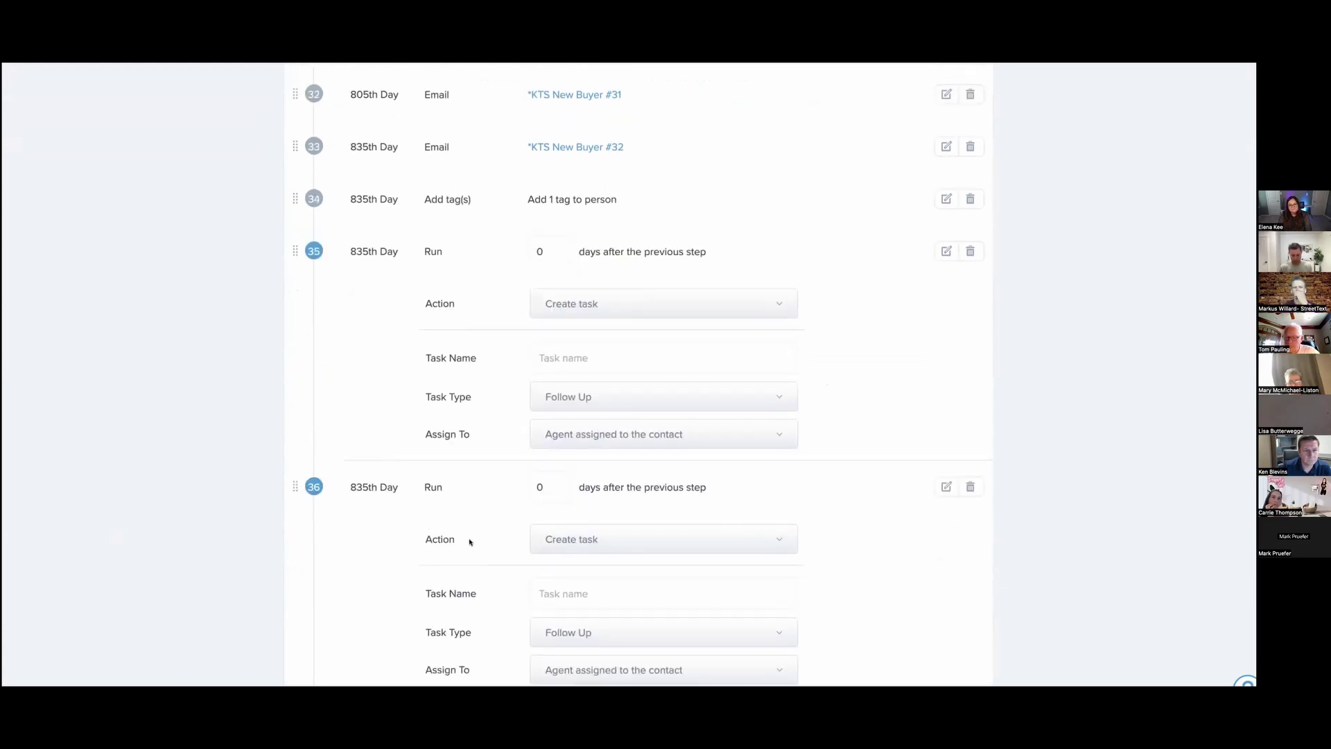
{"action": "scroll", "coordinate": [466, 537], "scroll_direction": "up", "scroll_amount": 2}
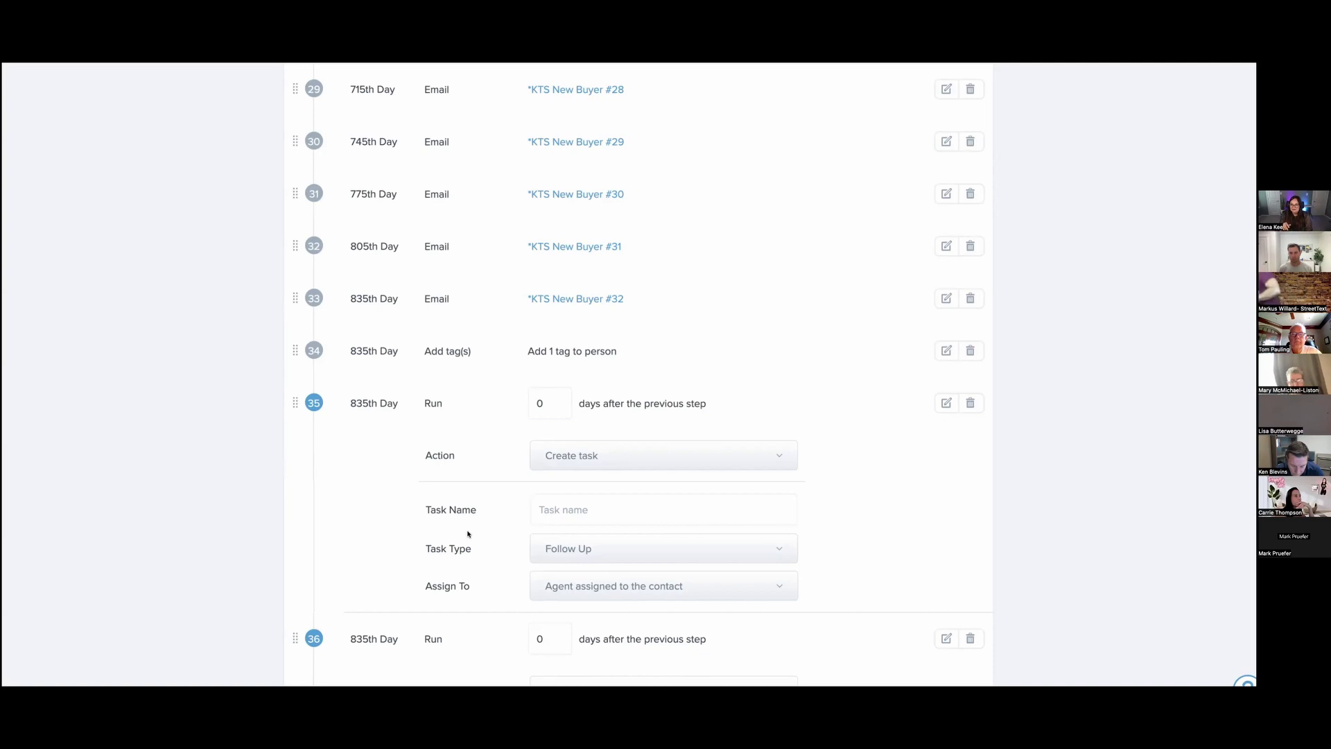
{"action": "scroll", "coordinate": [175, 577], "scroll_direction": "up", "scroll_amount": 20}
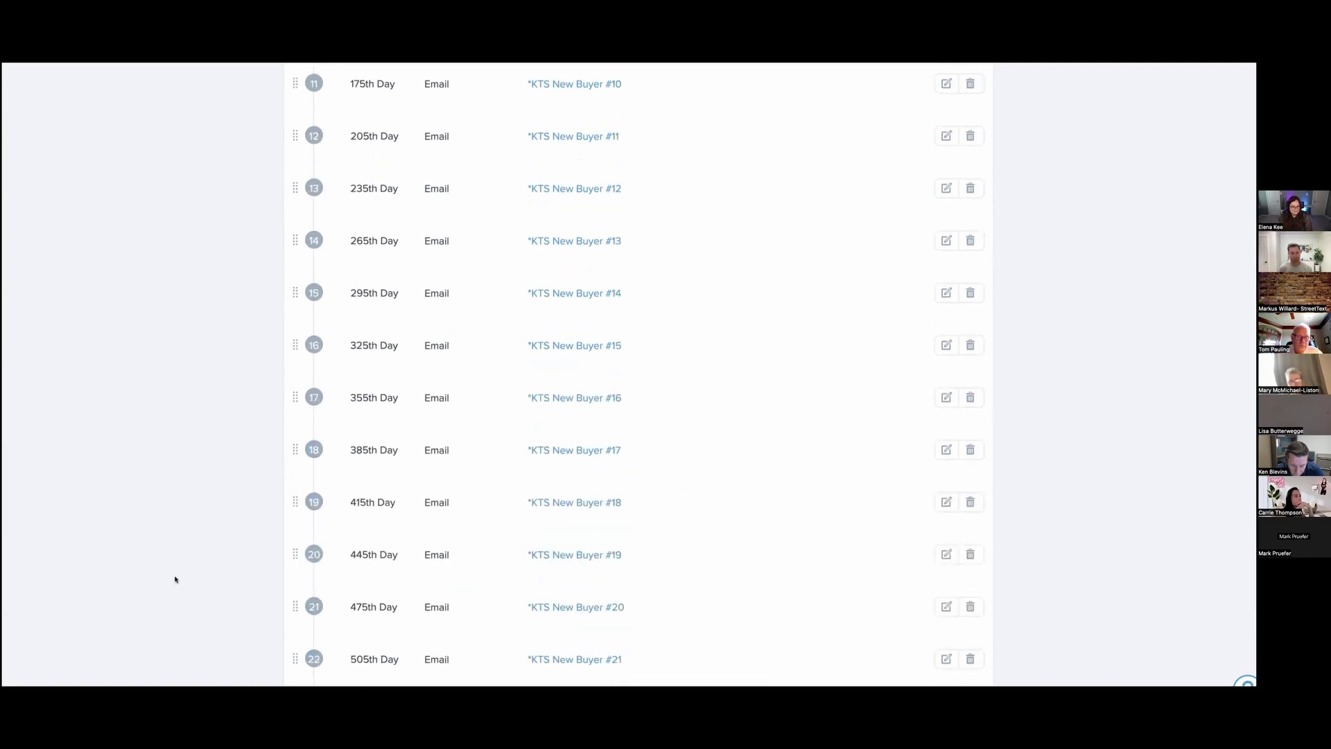
{"action": "scroll", "coordinate": [178, 491], "scroll_direction": "up", "scroll_amount": 2}
Step: Display the 1- Active & Pending Clients list under People, and check which further smart lists are available
{"action": "left_click", "coordinate": [97, 82]}
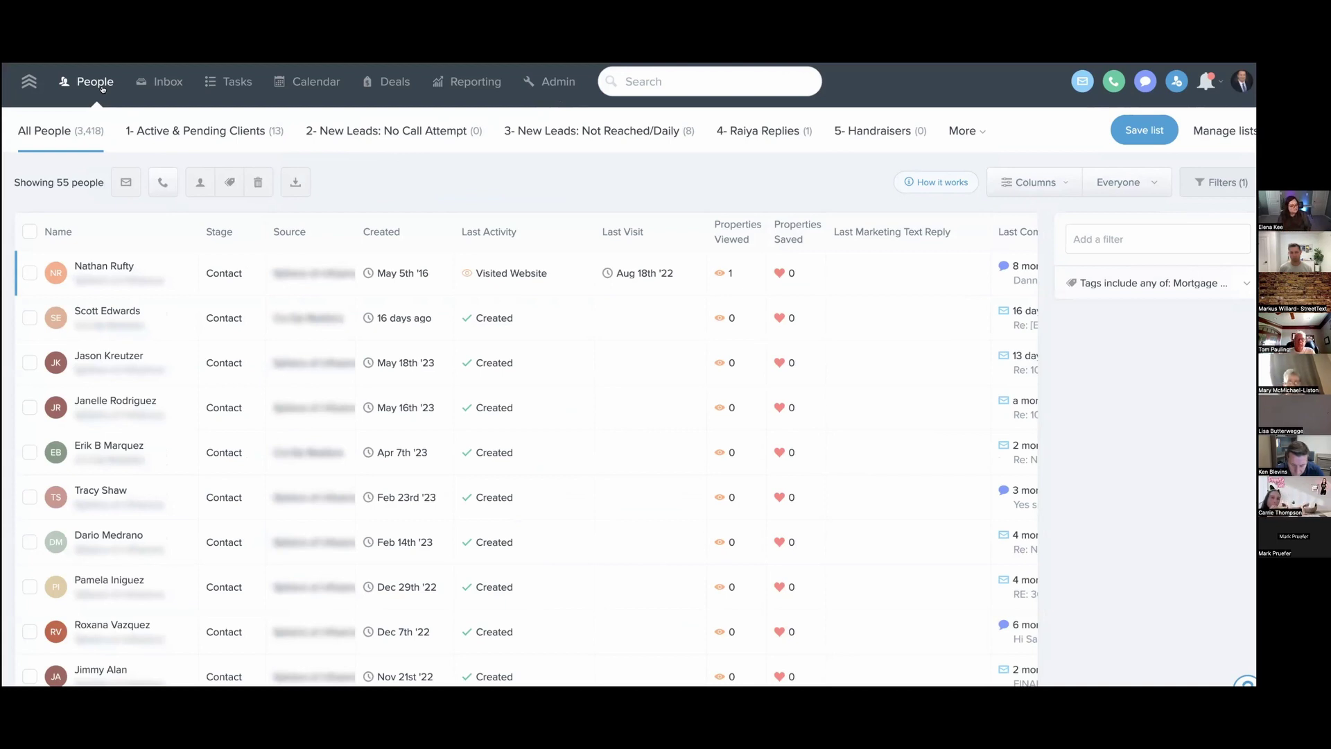
{"action": "left_click", "coordinate": [182, 130]}
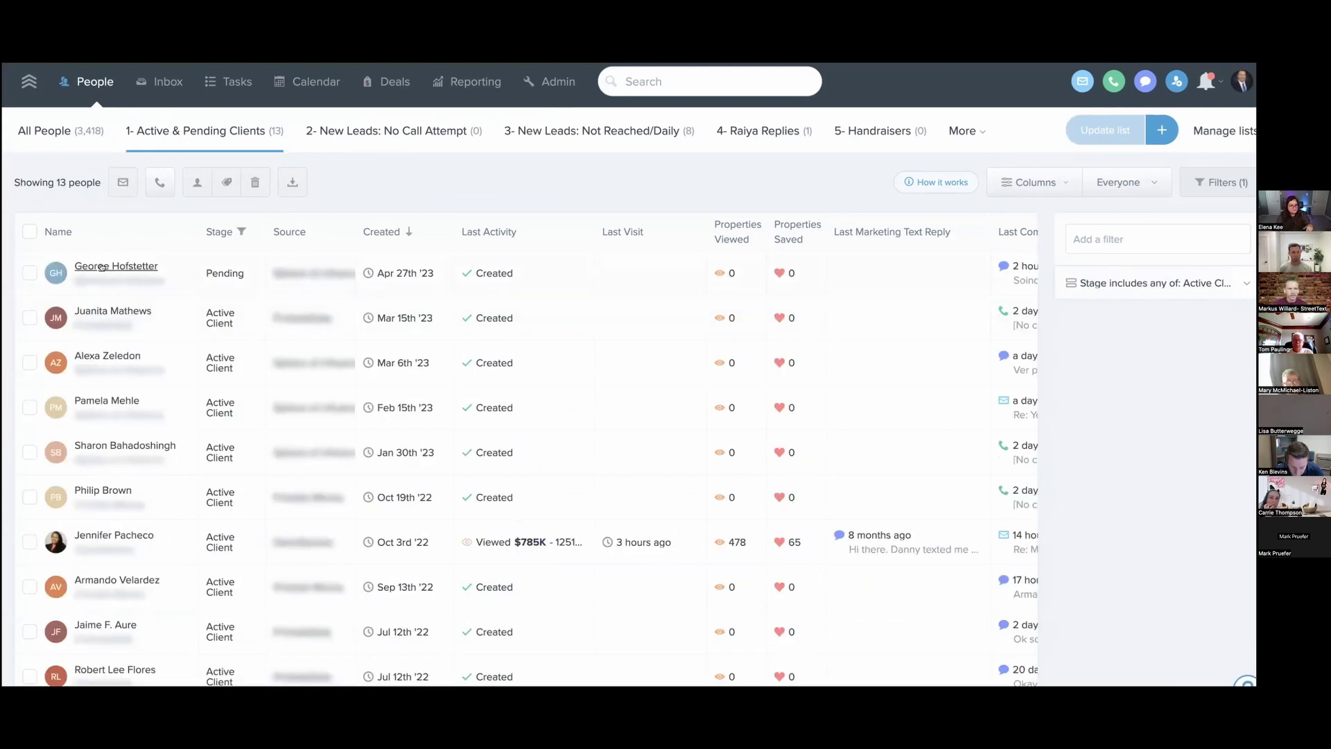
{"action": "left_click_drag", "start_coordinate": [102, 267], "coordinate": [438, 142]}
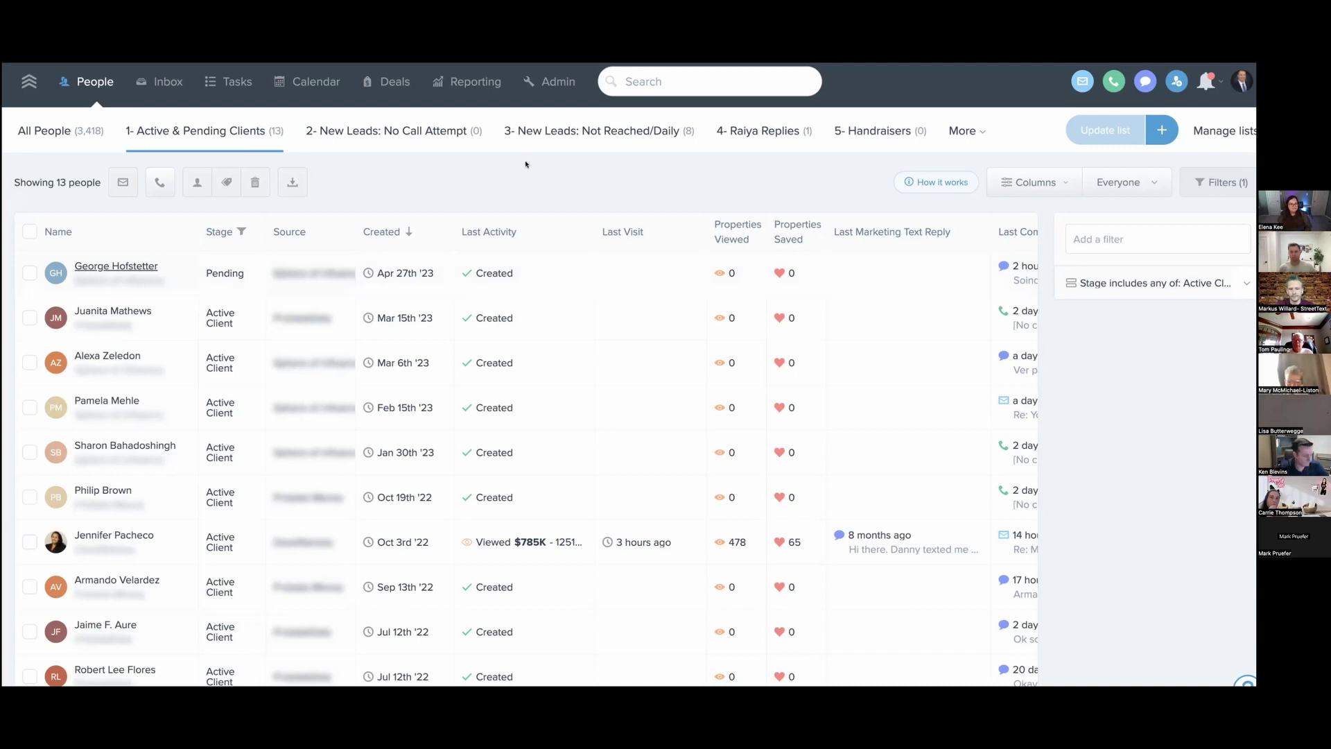
{"action": "left_click", "coordinate": [956, 144]}
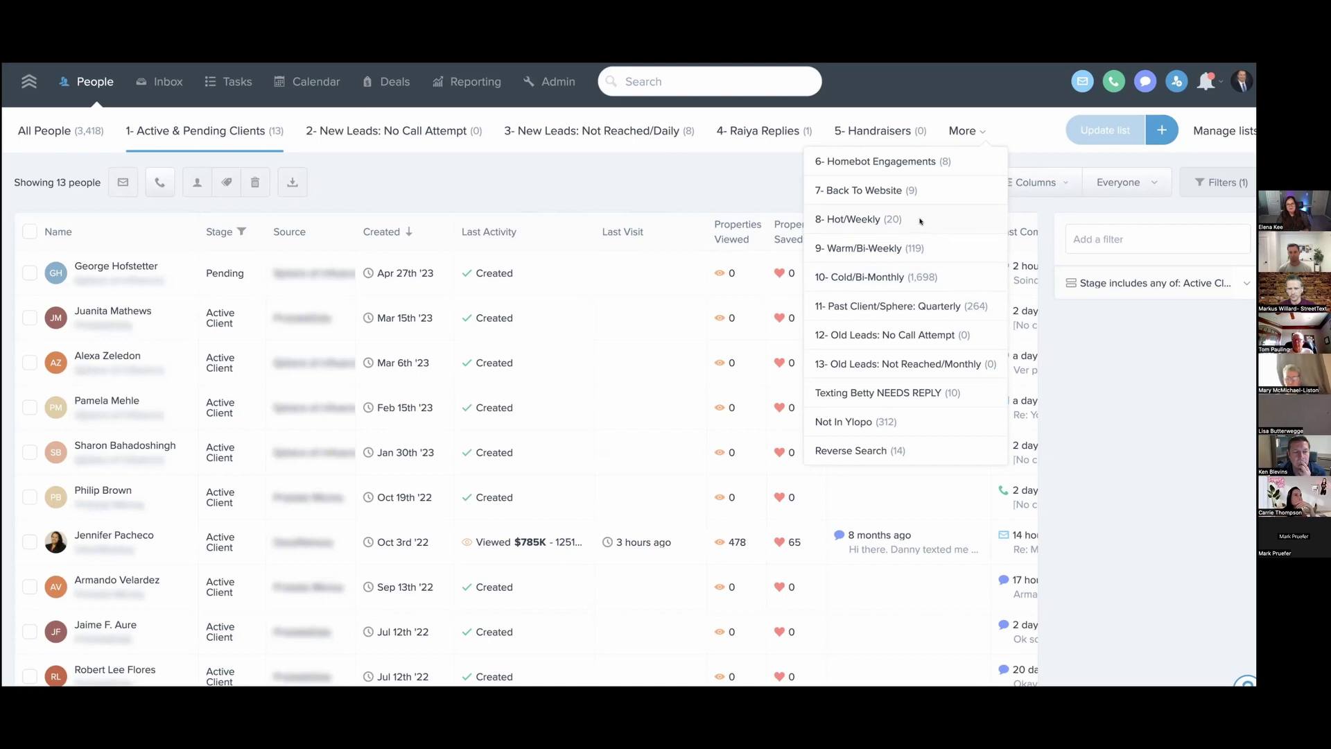
{"action": "left_click", "coordinate": [638, 194]}
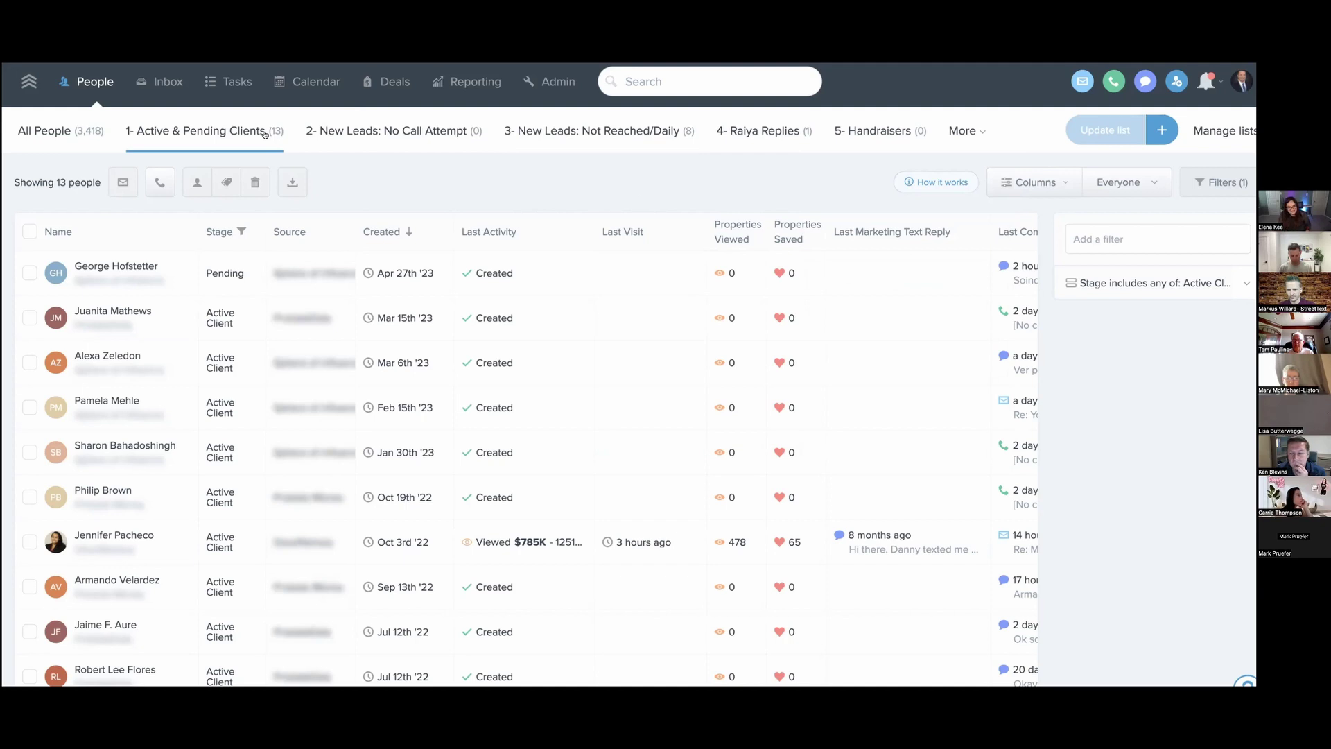
Step: View the 2- New Leads: No Call Attempt list, followed by the 3- New Leads: Not Reached/Daily list with its filters
{"action": "left_click", "coordinate": [346, 142]}
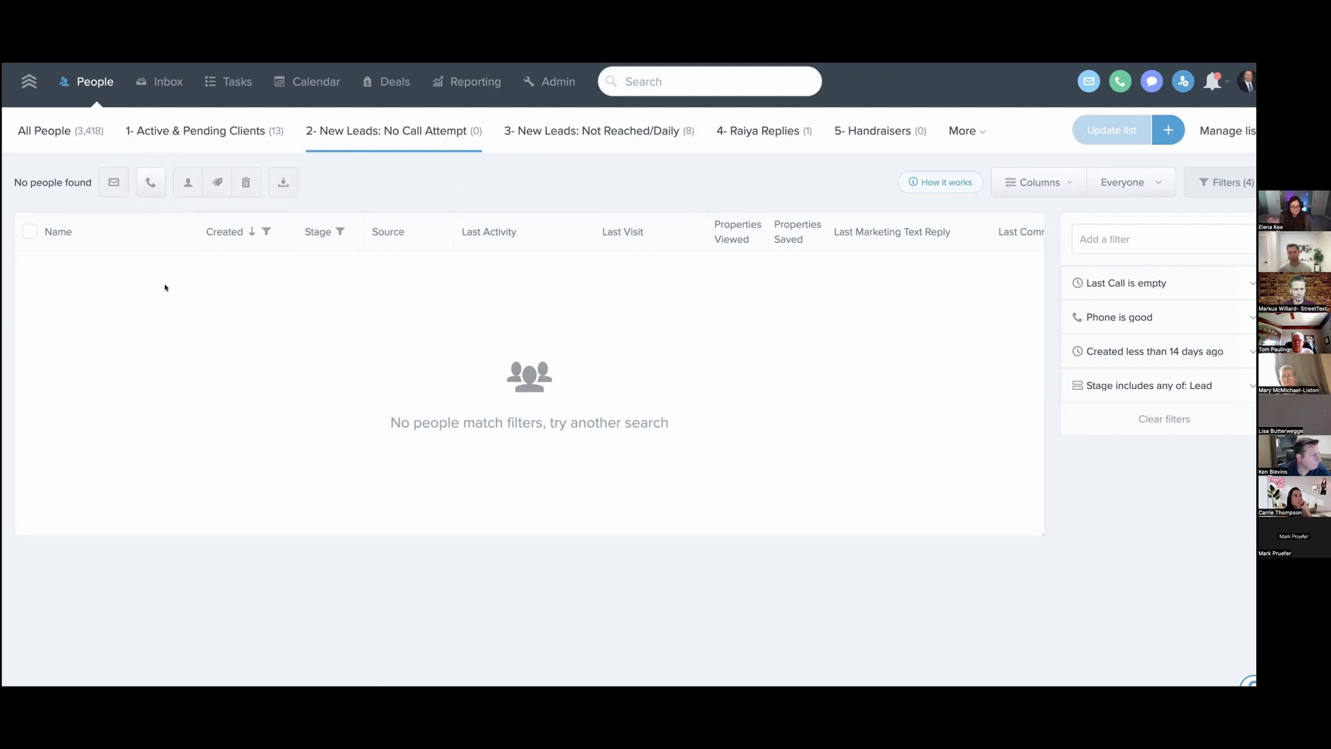
{"action": "left_click", "coordinate": [508, 154]}
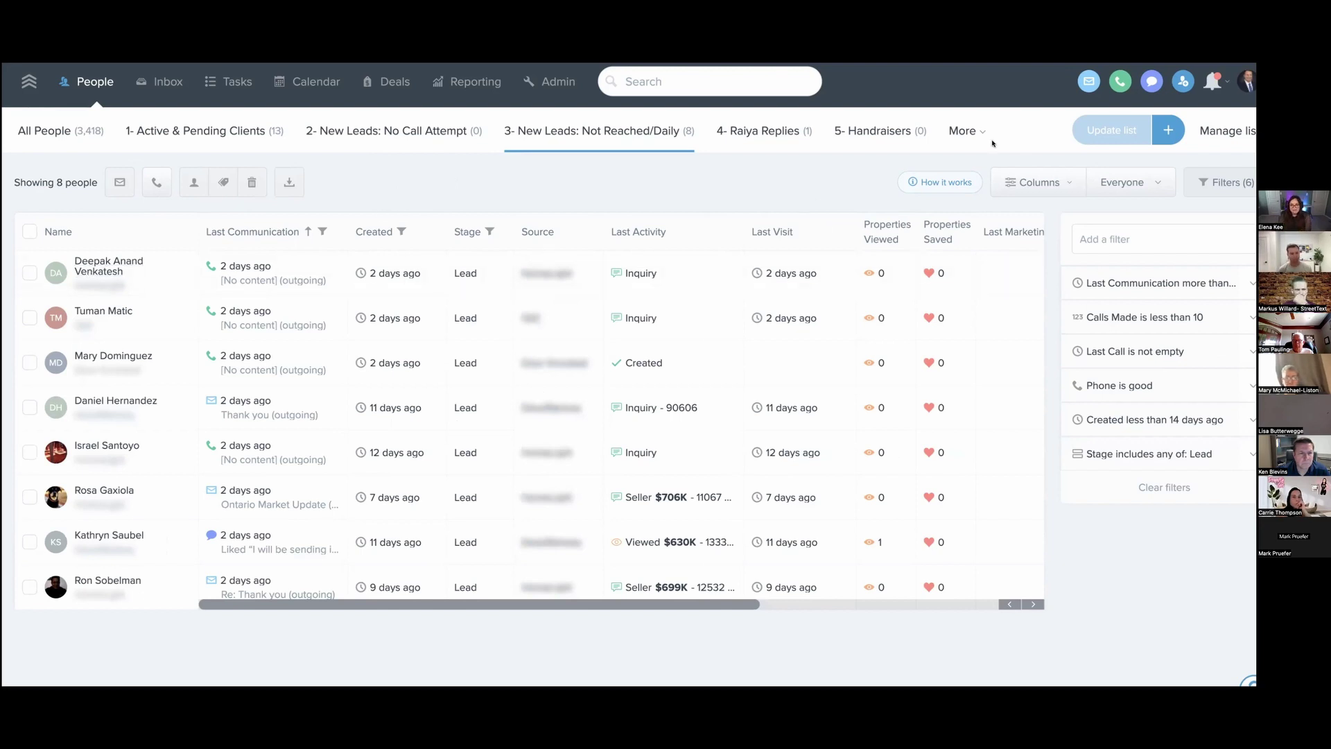
{"action": "left_click", "coordinate": [964, 131]}
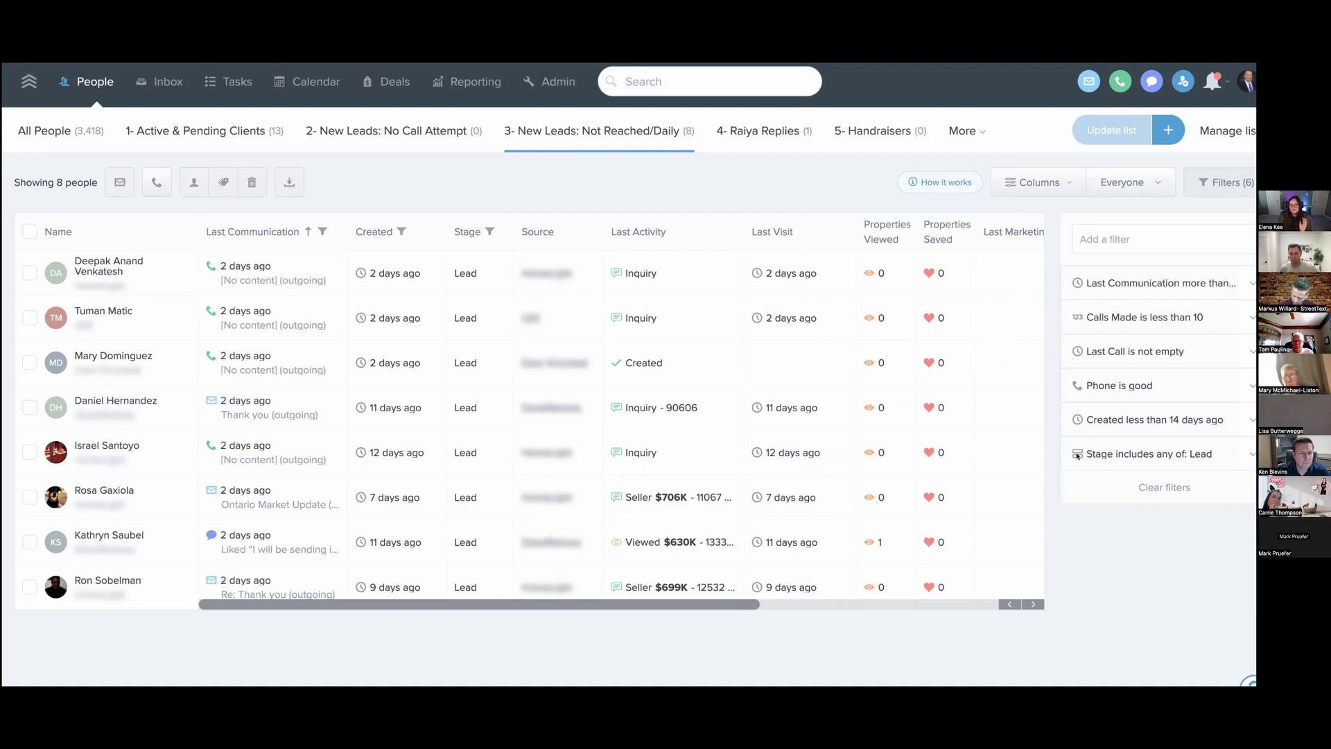
Step: Return to the 2- New Leads: No Call Attempt list, look over the additional lists, and inspect its Last Call filter
{"action": "left_click", "coordinate": [424, 146]}
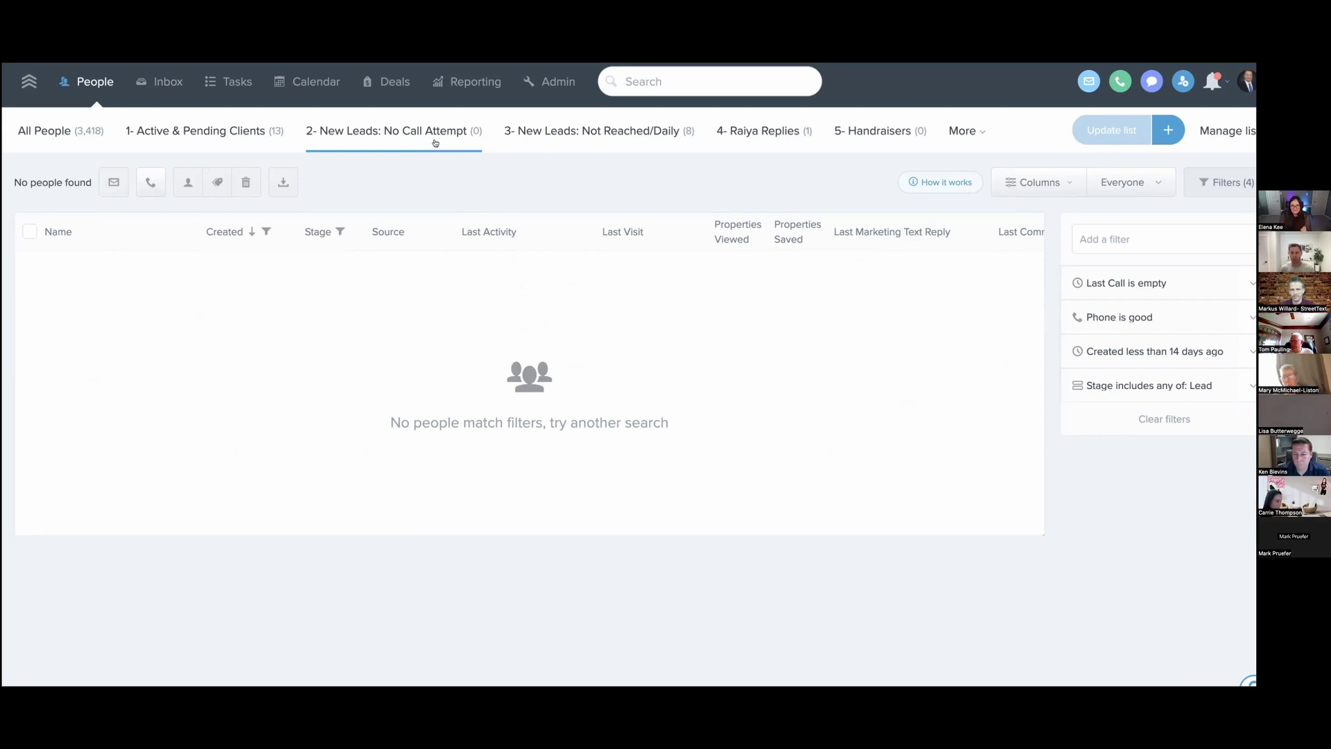
{"action": "left_click", "coordinate": [979, 140]}
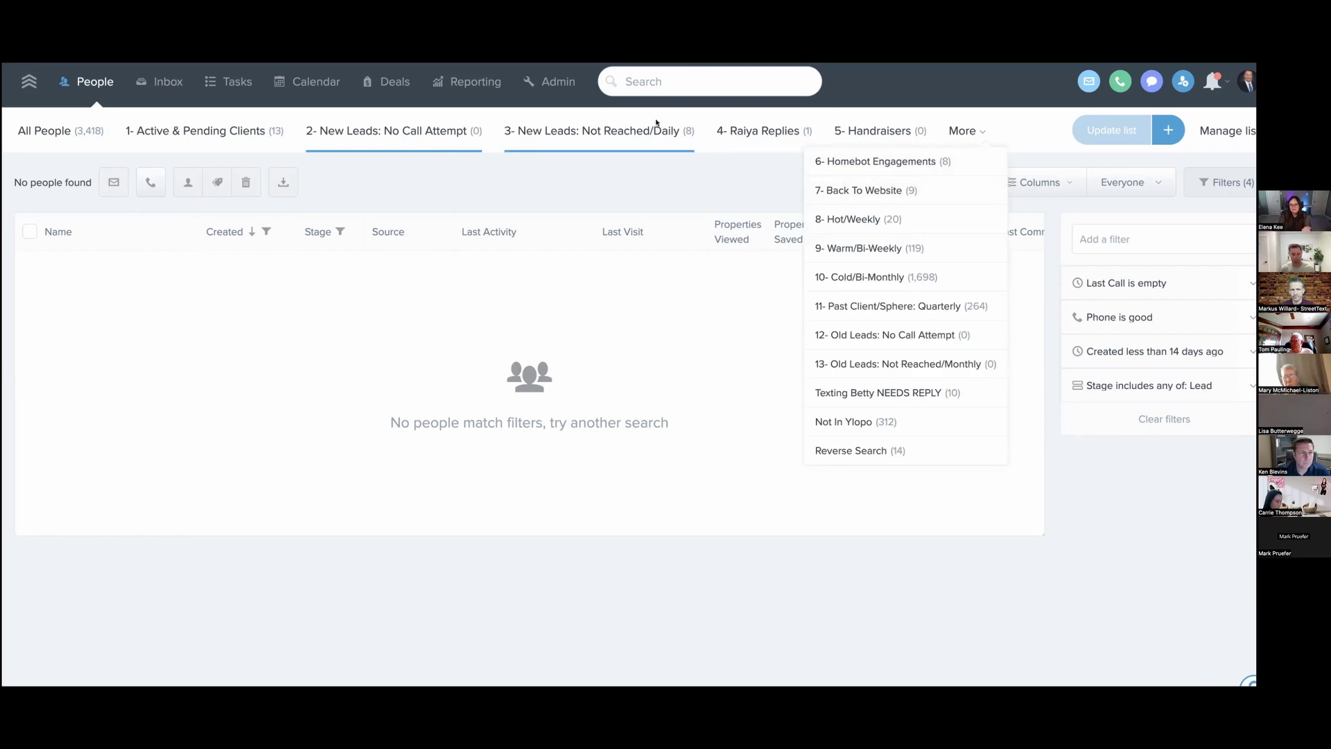
{"action": "left_click", "coordinate": [593, 167]}
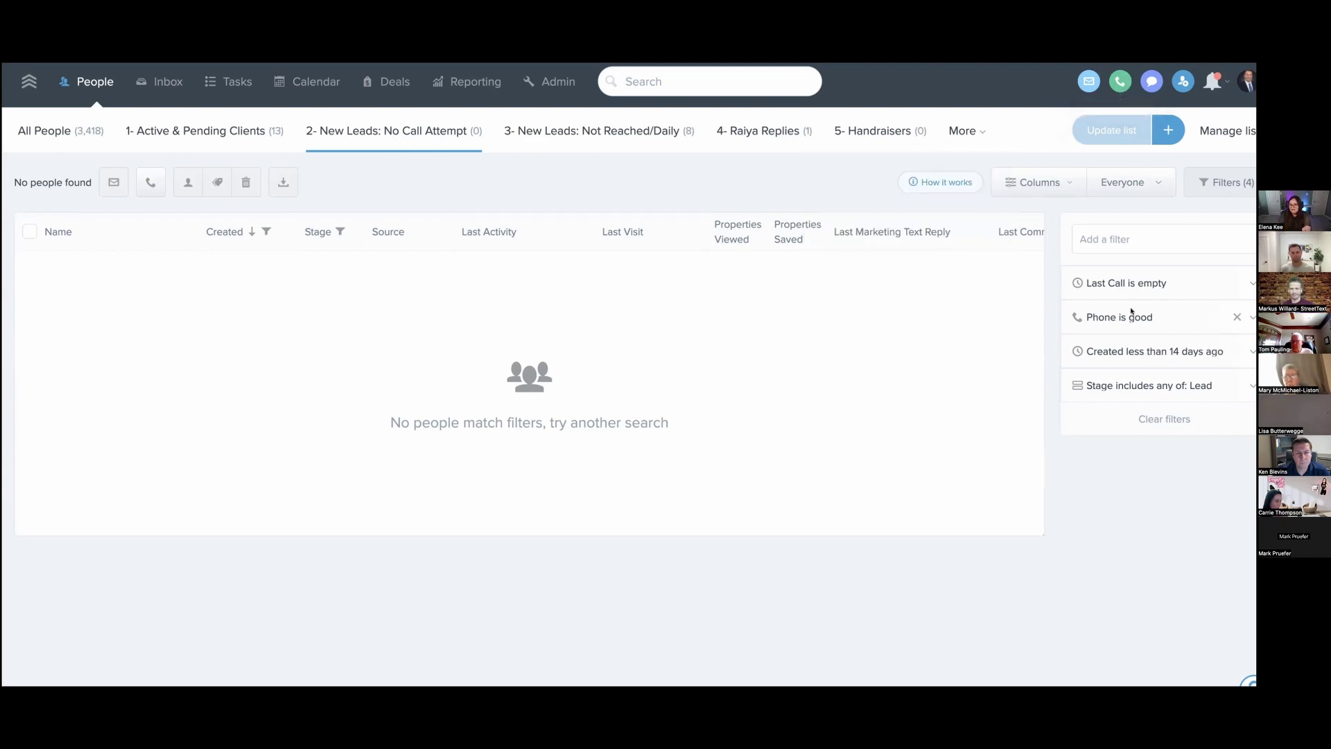
{"action": "left_click", "coordinate": [1131, 283]}
Step: Examine the Last Communication filter of the 3- New Leads: Not Reached/Daily list and its time unit options, leaving them unchanged
{"action": "left_click", "coordinate": [526, 132]}
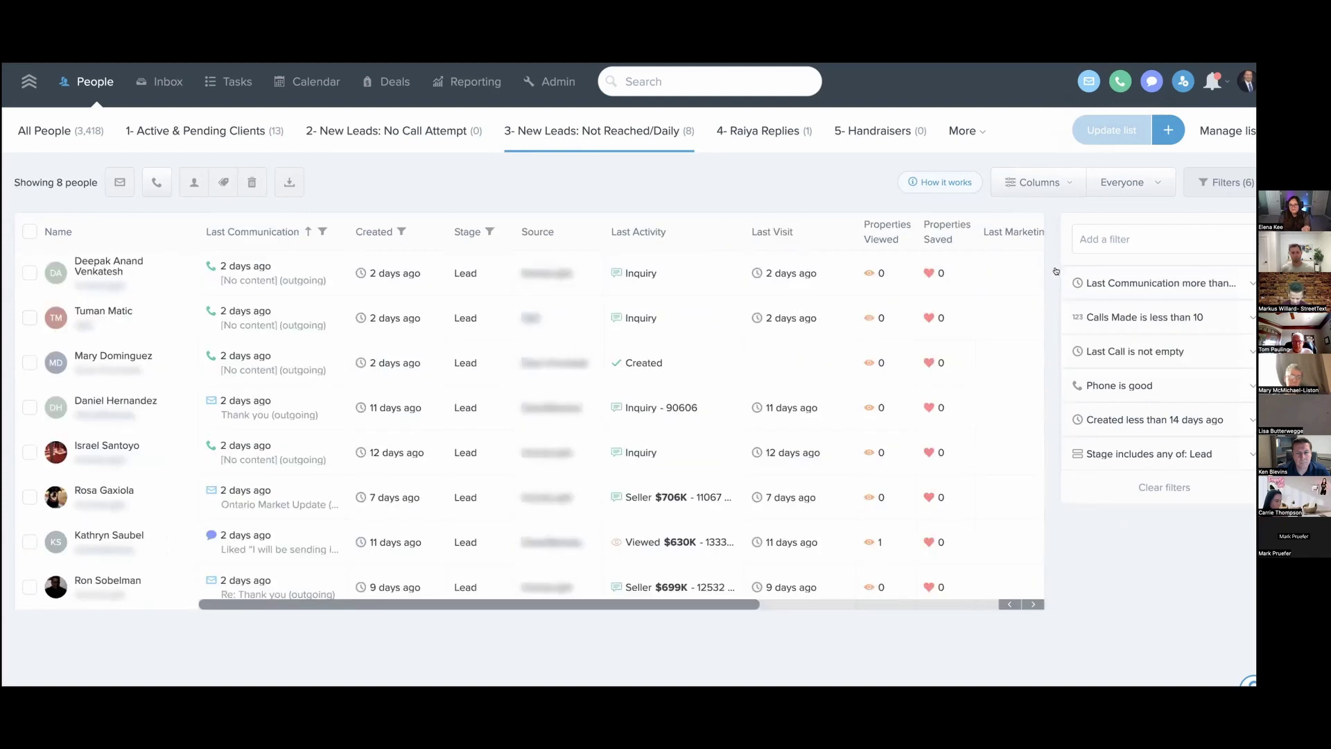
{"action": "left_click", "coordinate": [1162, 283]}
{"action": "left_click", "coordinate": [1179, 366]}
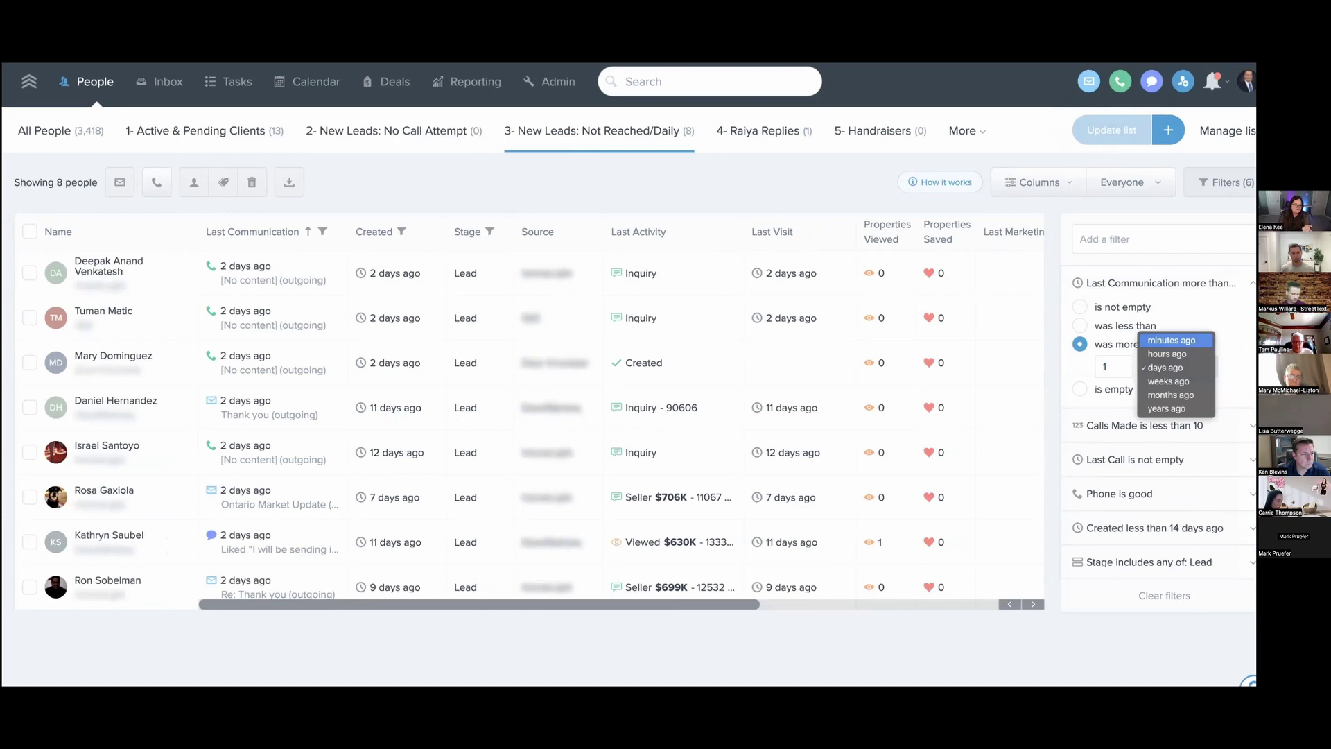
{"action": "left_click", "coordinate": [719, 187]}
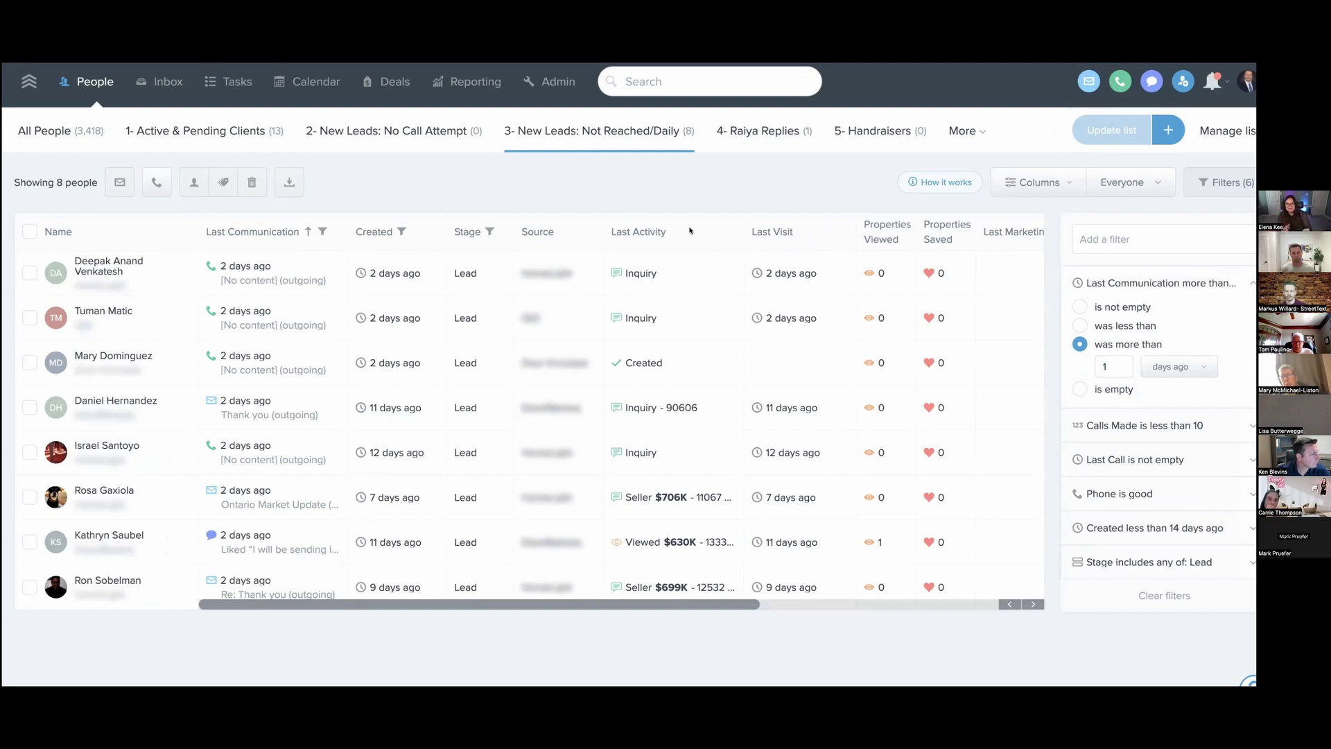
Step: Open the first lead in the list, view the available Stage options without changing the stage, and return to the list
{"action": "left_click", "coordinate": [134, 265]}
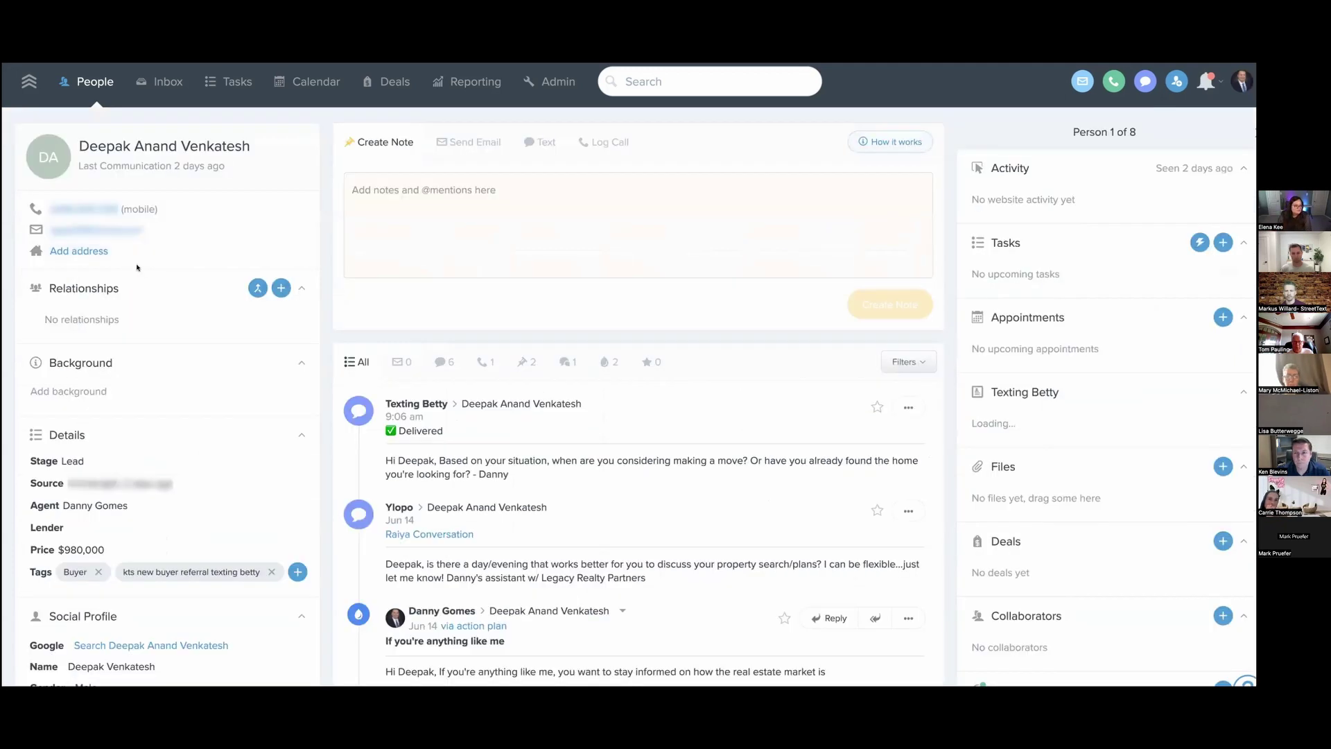
{"action": "left_click", "coordinate": [84, 462]}
{"action": "scroll", "coordinate": [84, 463], "scroll_direction": "down", "scroll_amount": 3}
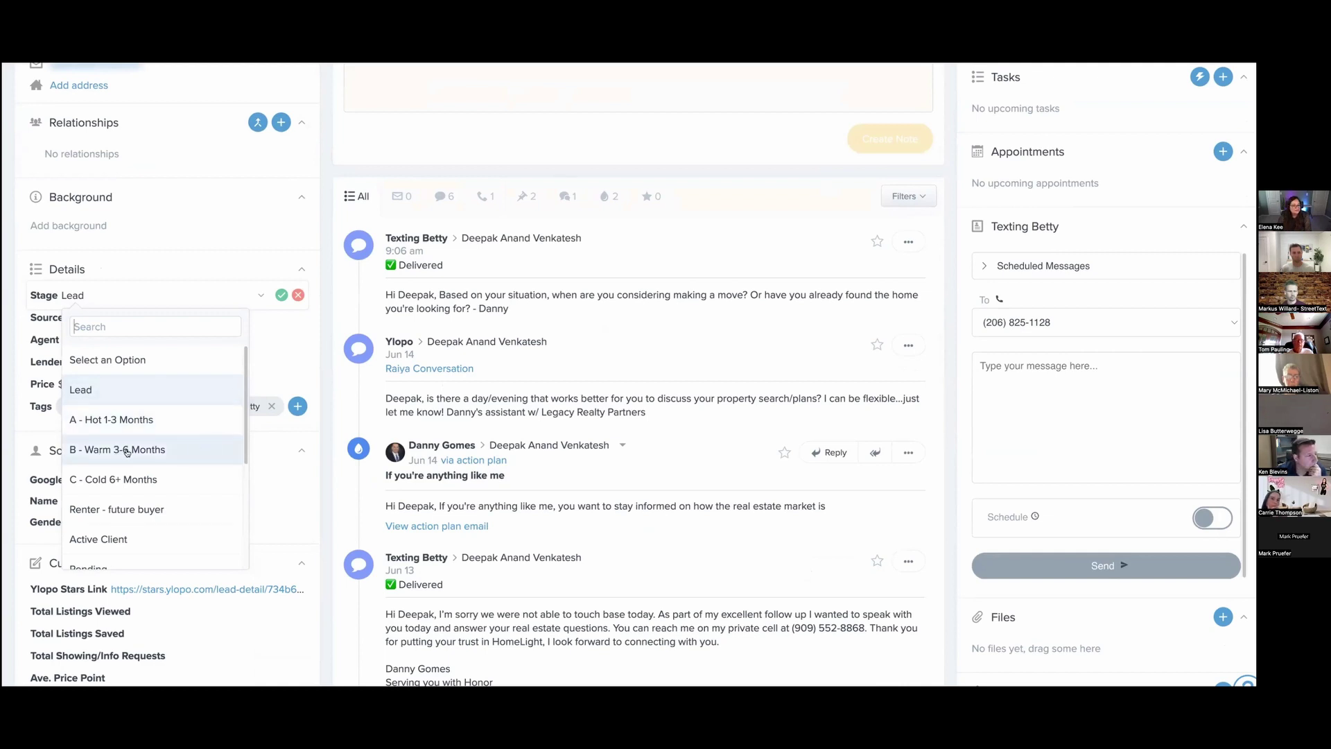
{"action": "left_click", "coordinate": [298, 294]}
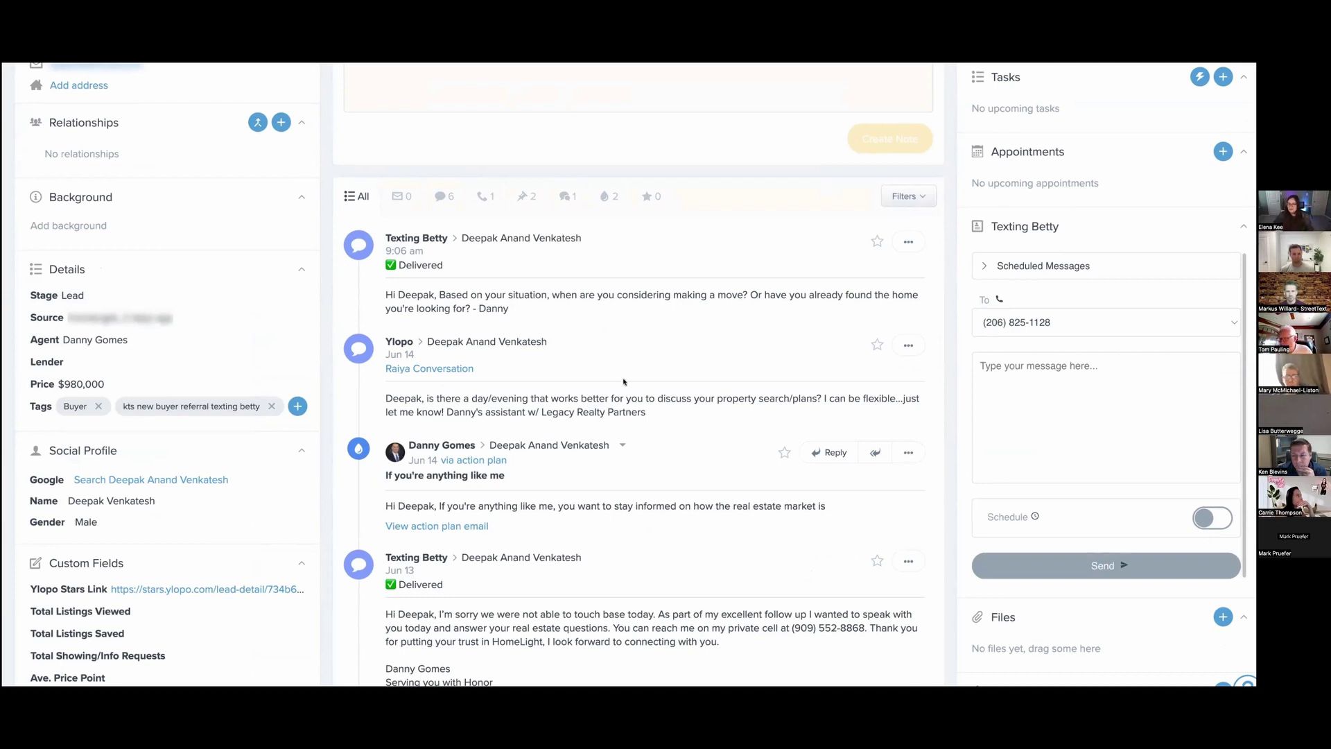
{"action": "scroll", "coordinate": [623, 382], "scroll_direction": "up", "scroll_amount": 3}
{"action": "left_click", "coordinate": [95, 82]}
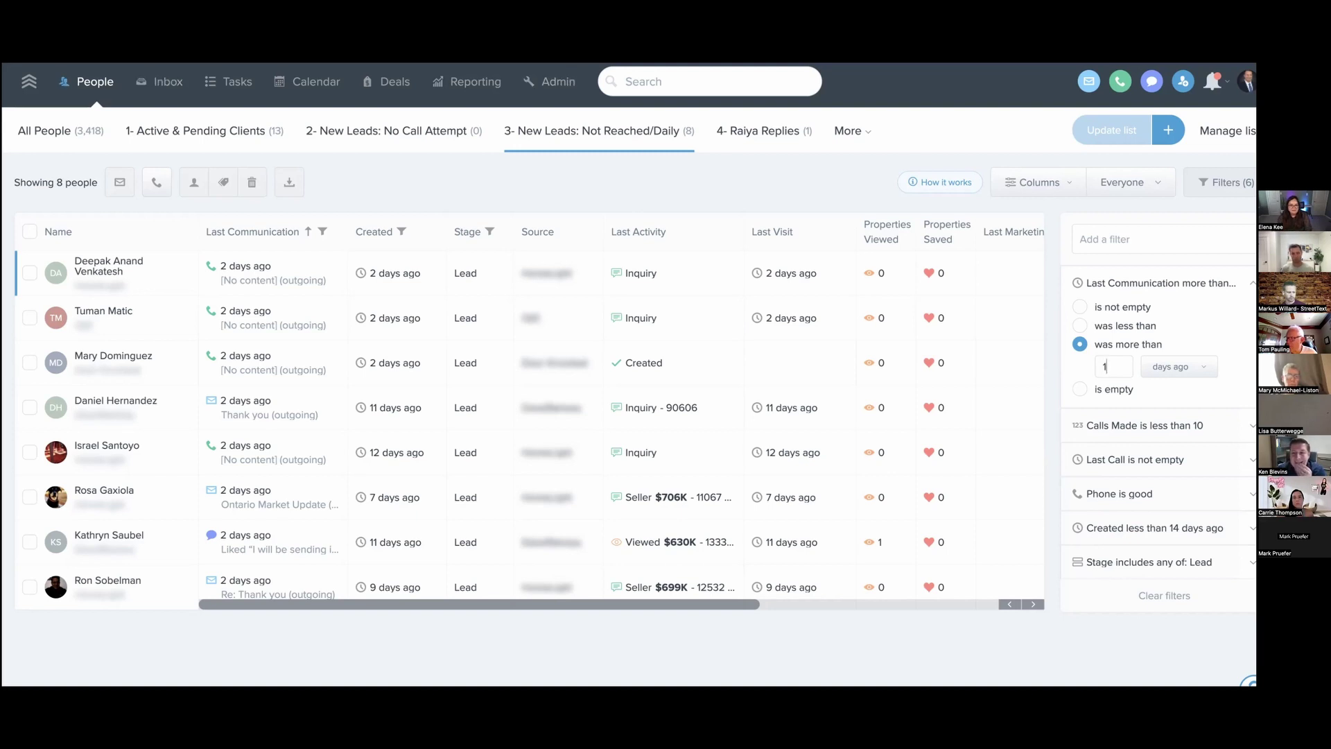
Step: Switch to the Smart Sales Coaching website to show its home page, and return to the Not Reached/Daily list
{"action": "key", "text": "ctrl+shift+n"}
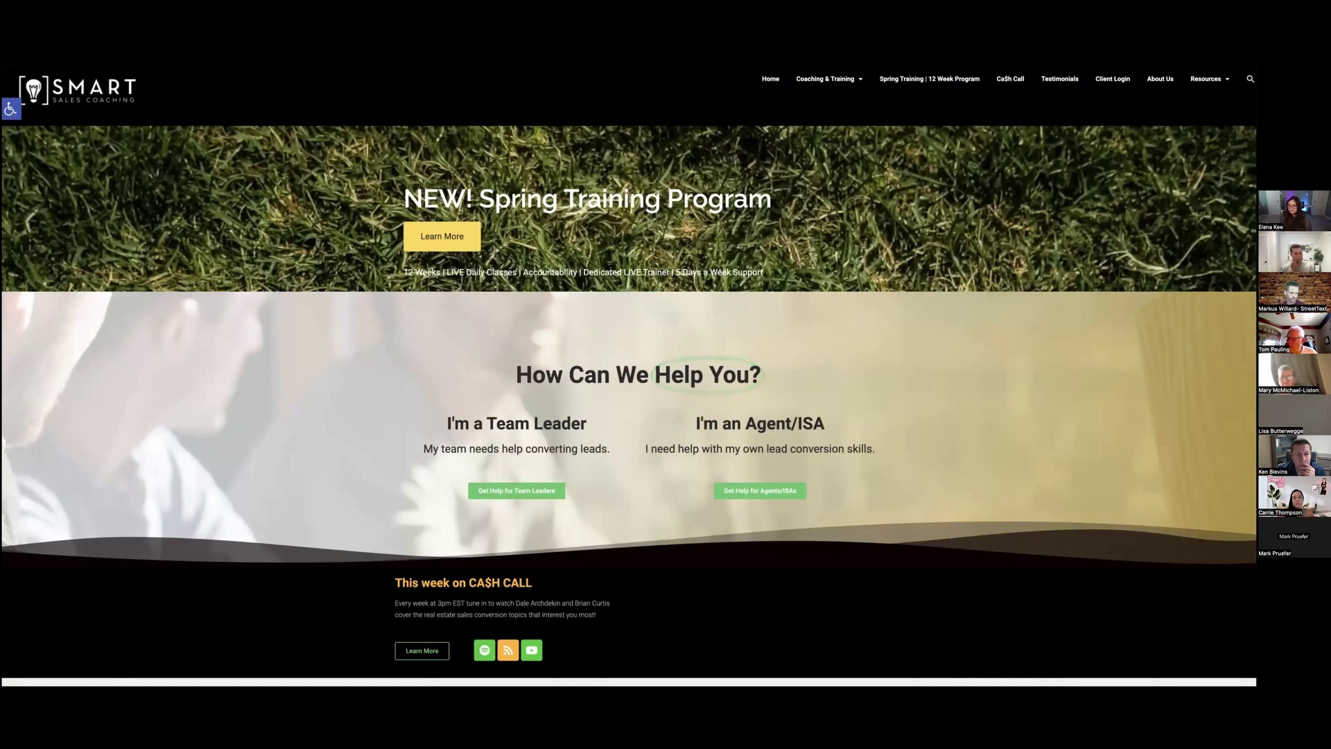
{"action": "key", "text": "alt+Tab"}
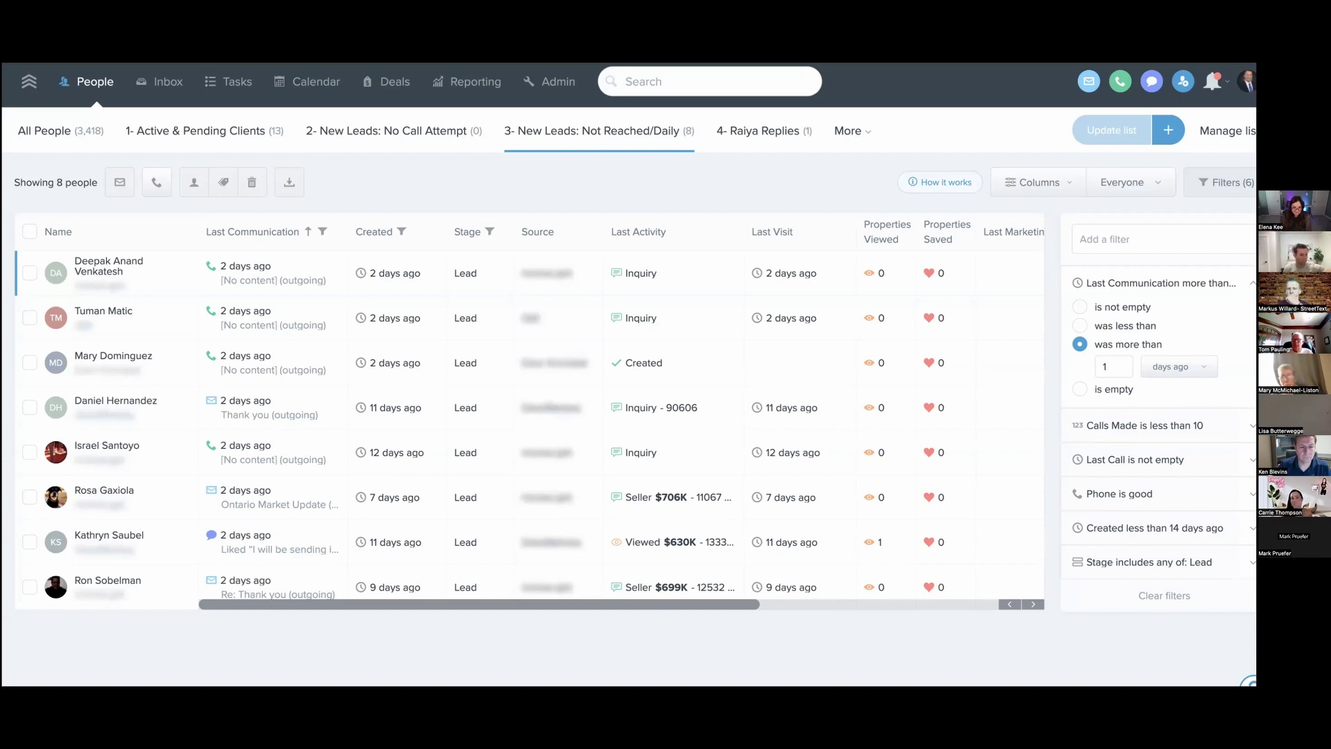
Step: Open the KTS Action Plans folder in the Admin area and look through its plans down to the nurture plans
{"action": "left_click", "coordinate": [559, 81]}
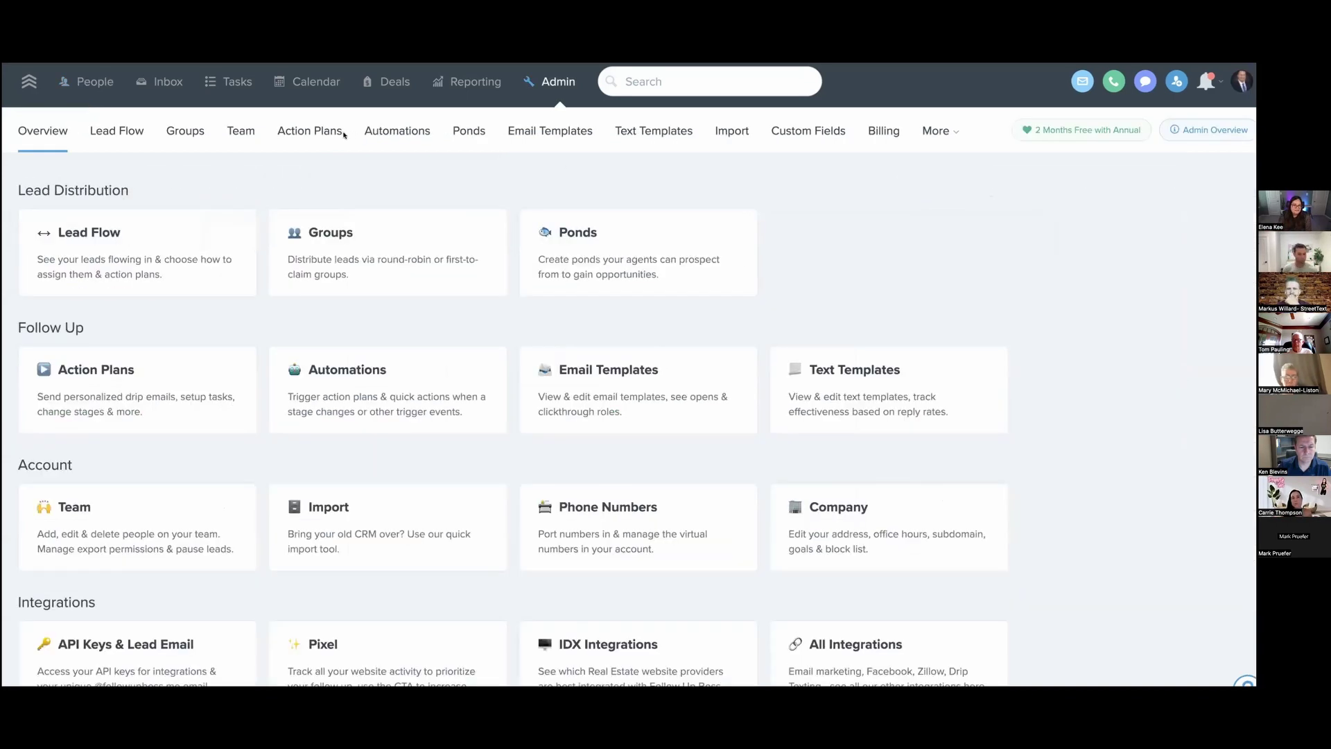
{"action": "left_click", "coordinate": [343, 133]}
{"action": "left_click", "coordinate": [104, 350]}
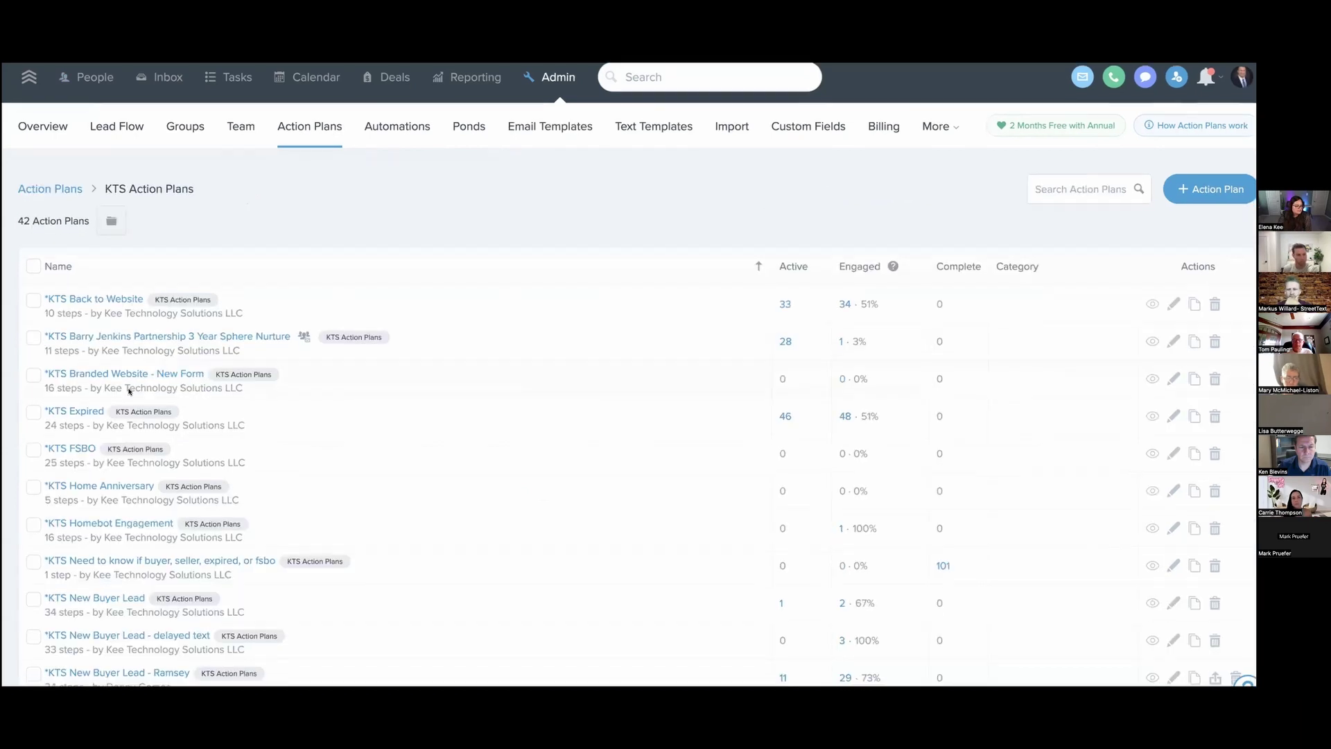
{"action": "scroll", "coordinate": [129, 391], "scroll_direction": "down", "scroll_amount": 10}
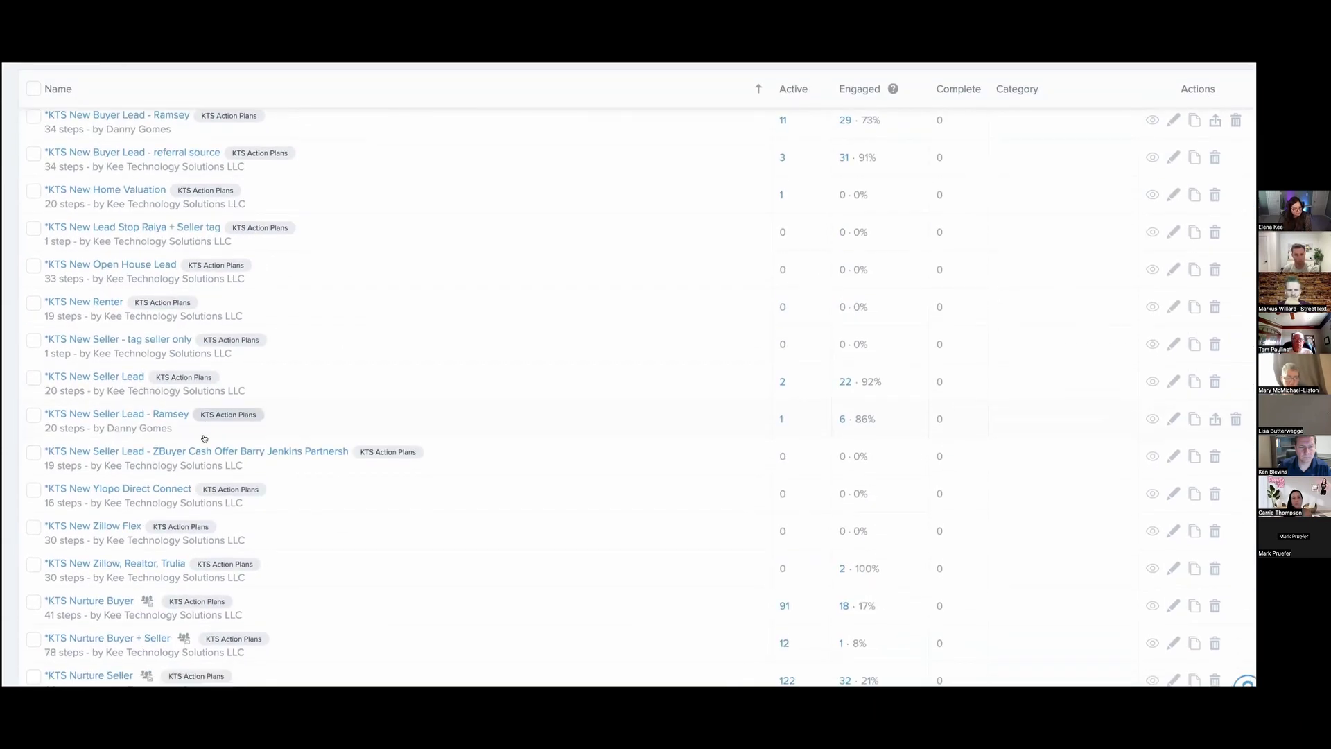
{"action": "scroll", "coordinate": [205, 438], "scroll_direction": "down", "scroll_amount": 3}
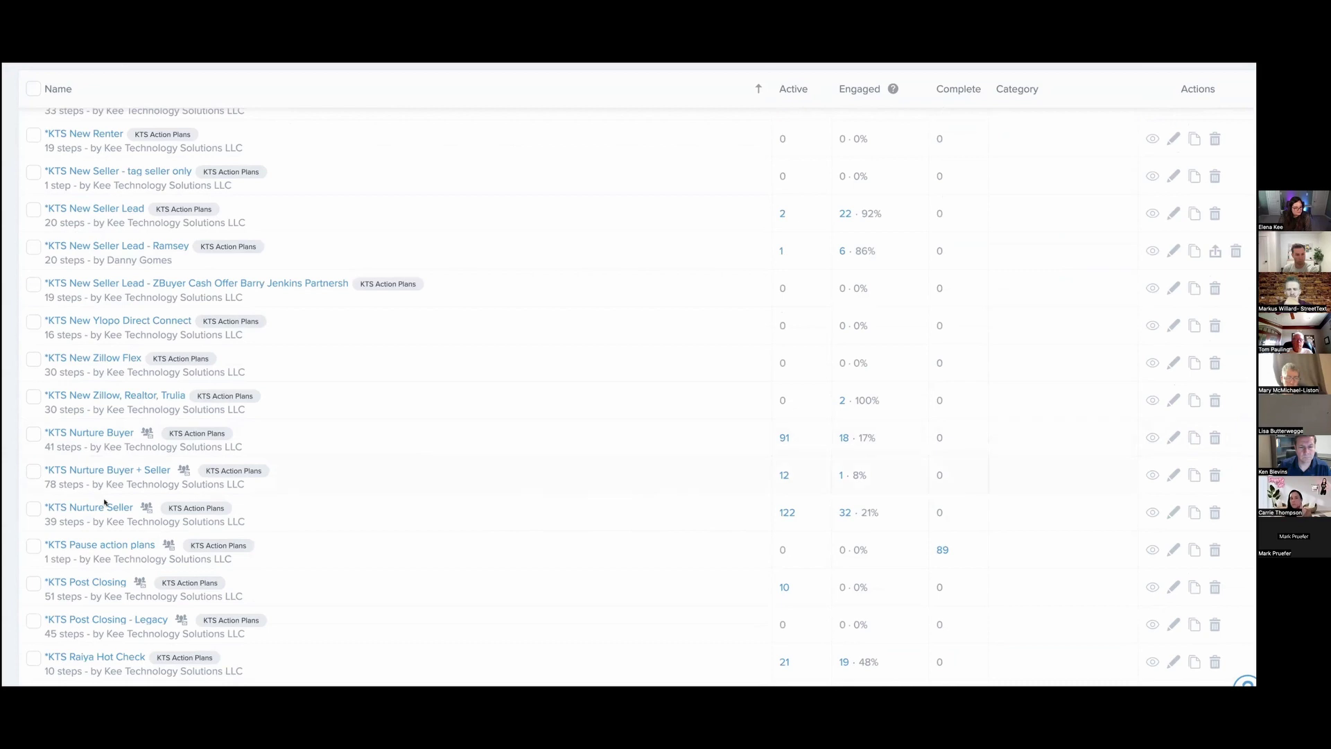
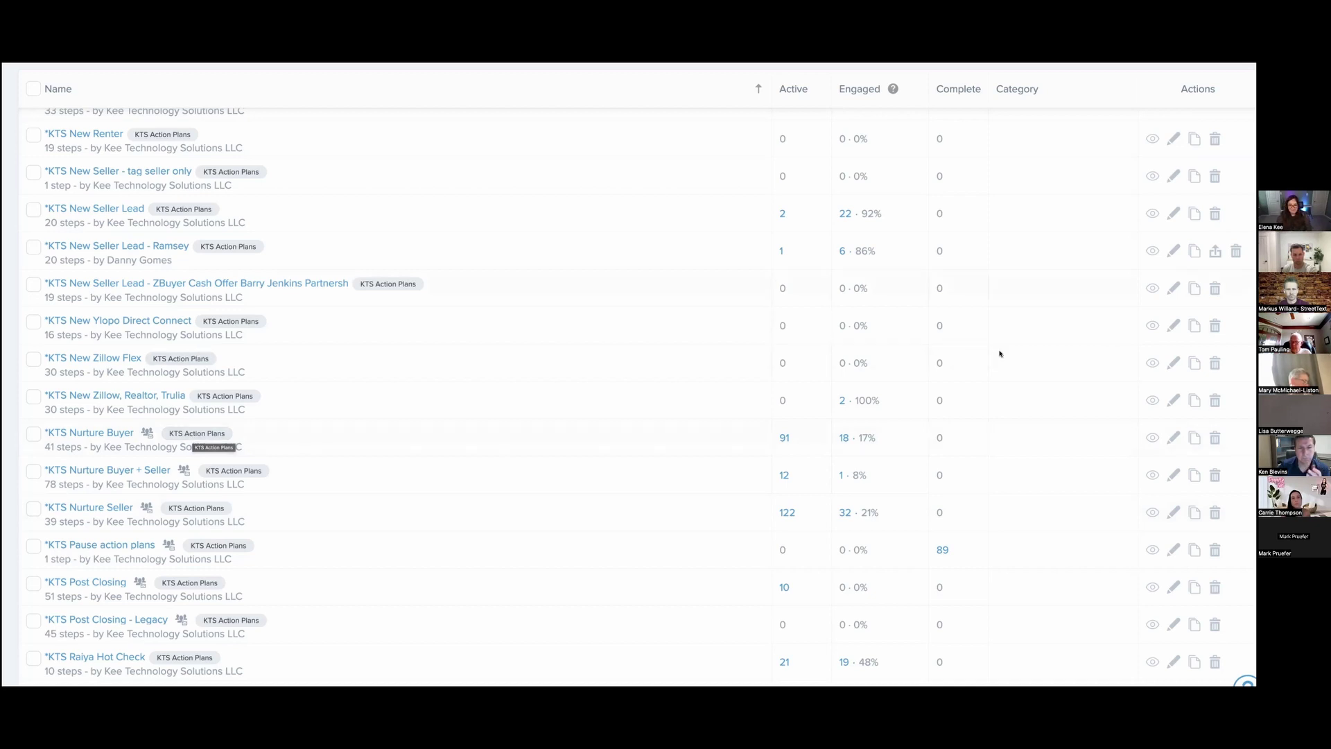
Step: Preview the *KTS Nurture Buyer action plan and examine its first emails, highlighting the link to the communities page
{"action": "left_click", "coordinate": [1152, 438]}
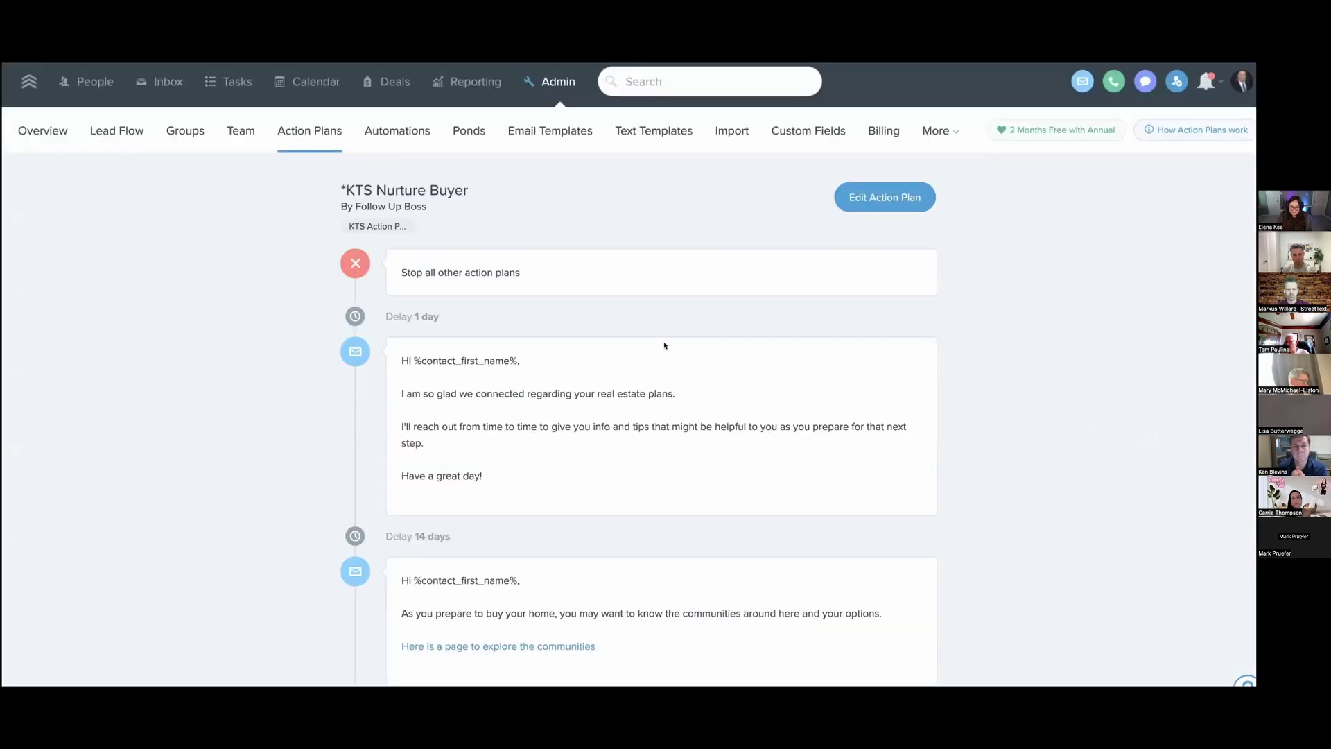
{"action": "scroll", "coordinate": [361, 390], "scroll_direction": "down", "scroll_amount": 2}
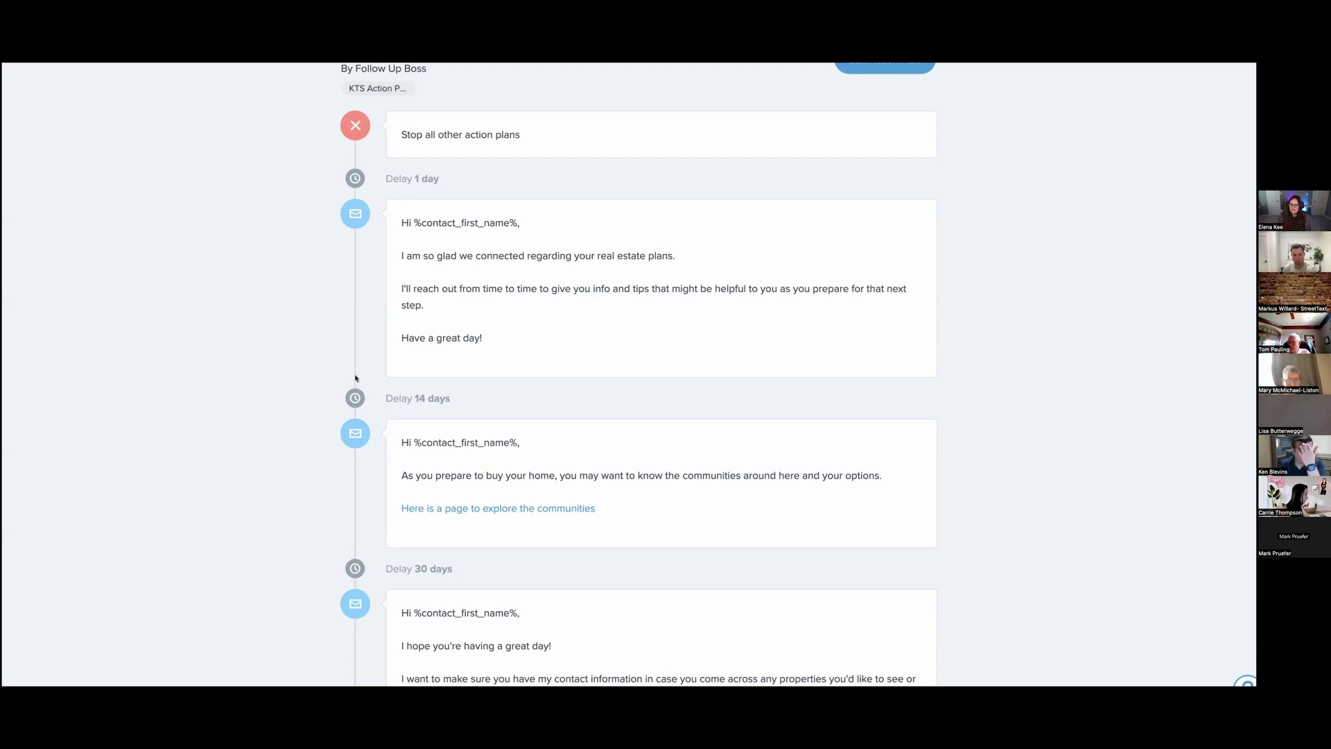
{"action": "scroll", "coordinate": [355, 378], "scroll_direction": "down", "scroll_amount": 1}
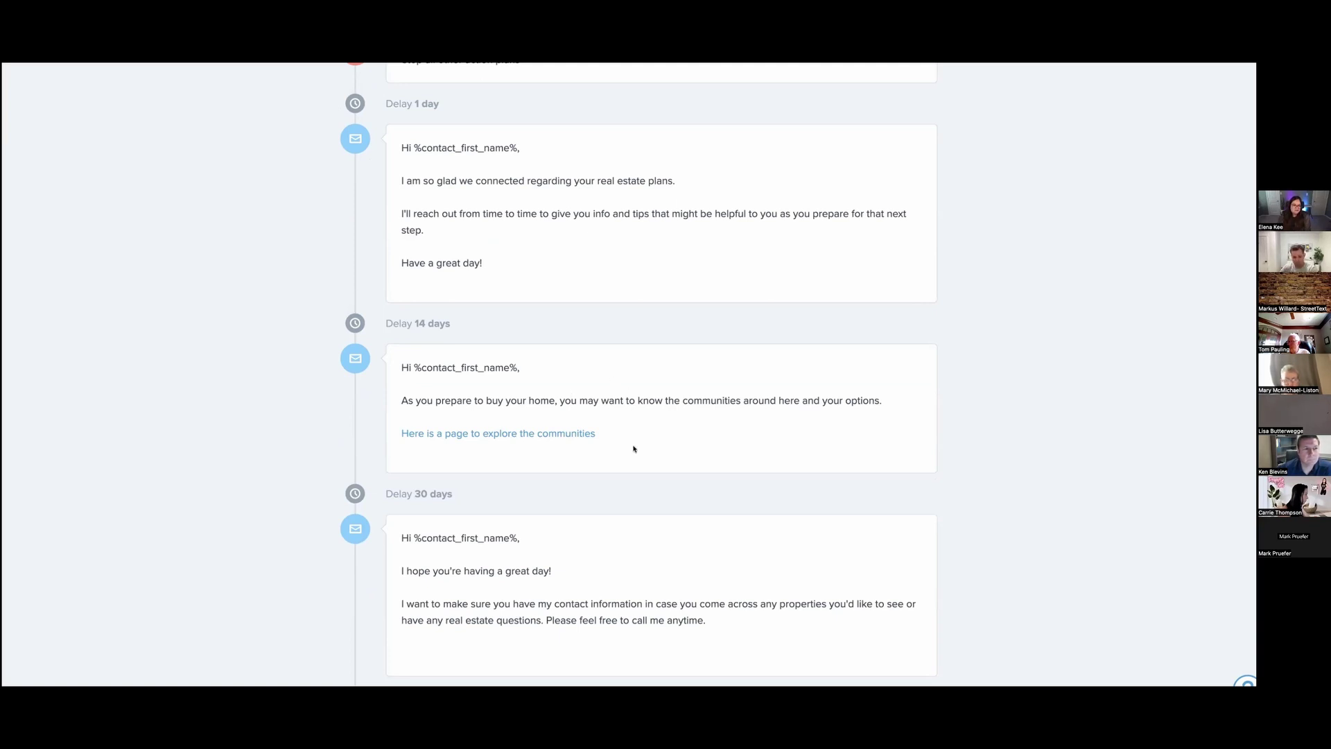
{"action": "left_click_drag", "start_coordinate": [614, 441], "coordinate": [374, 443]}
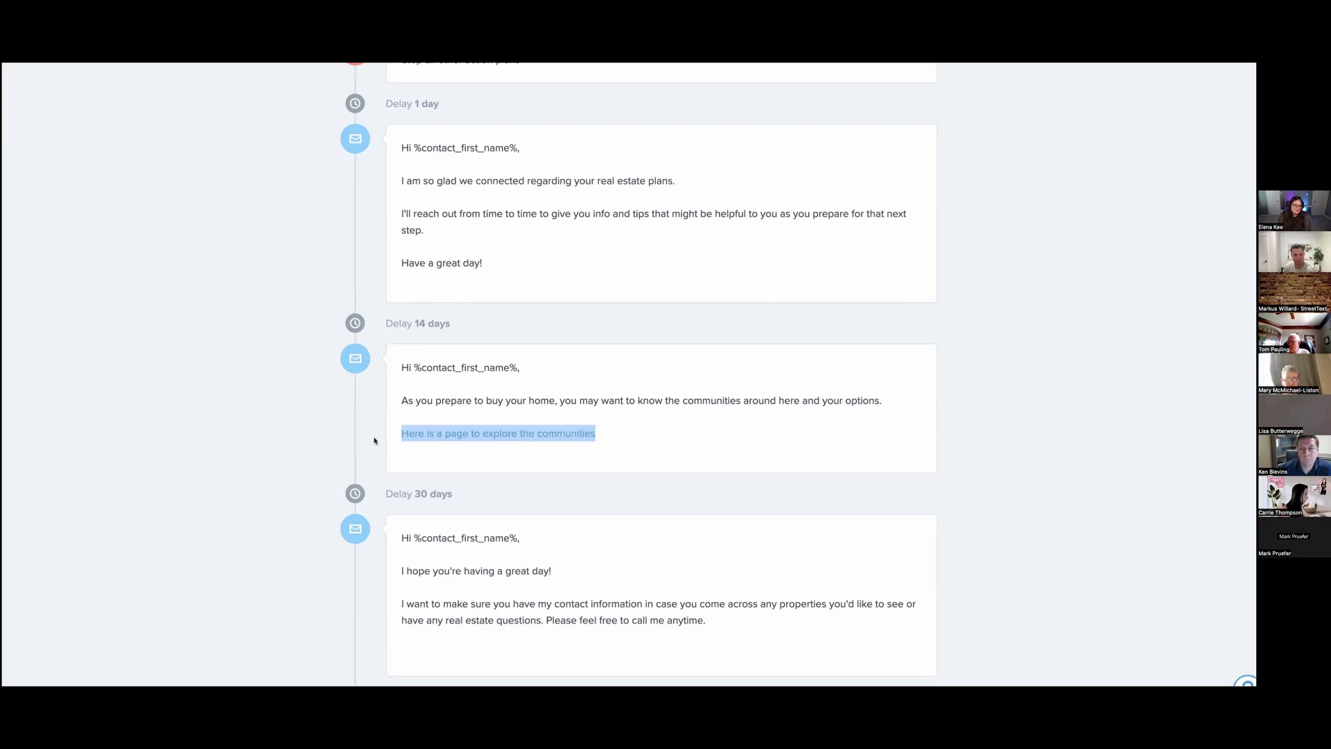
{"action": "scroll", "coordinate": [443, 402], "scroll_direction": "down", "scroll_amount": 7}
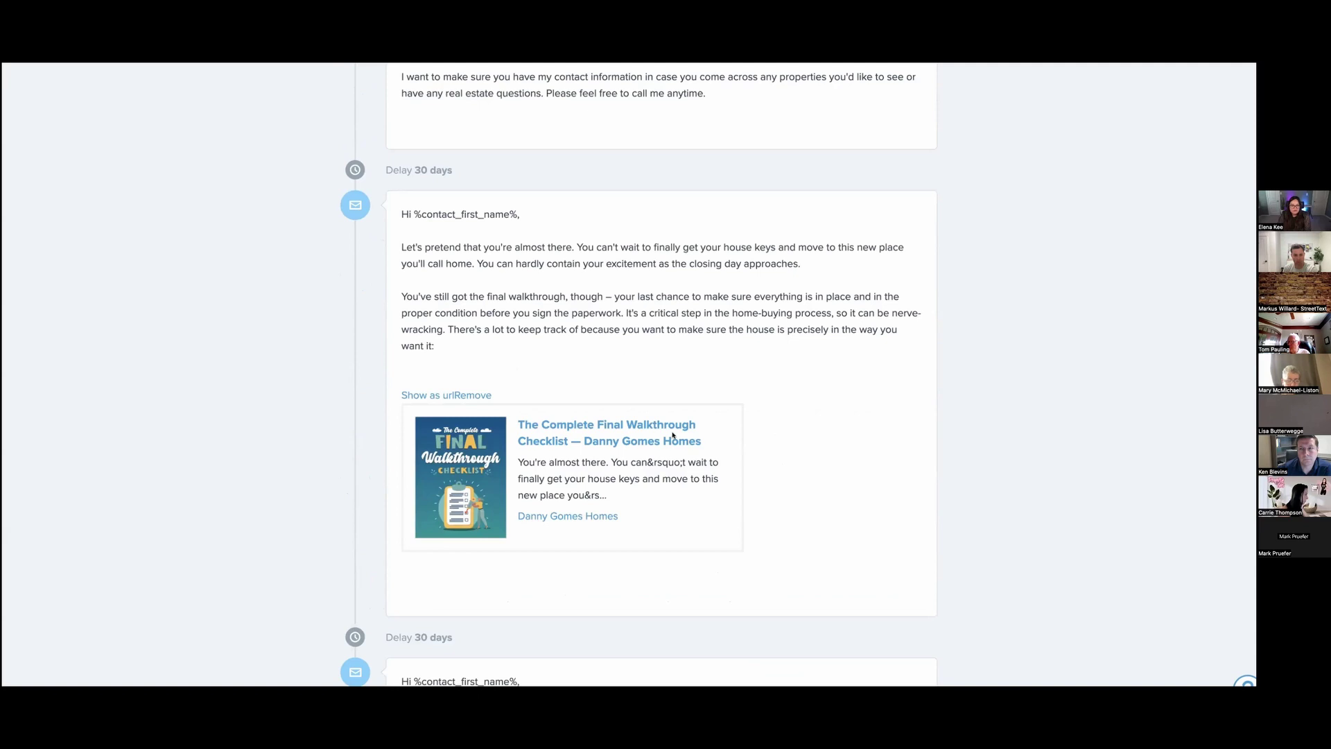
Step: Examine the next nurture emails, highlighting the Google reviews link and the article card on the risks of unpermitted renovation work
{"action": "scroll", "coordinate": [801, 442], "scroll_direction": "down", "scroll_amount": 6}
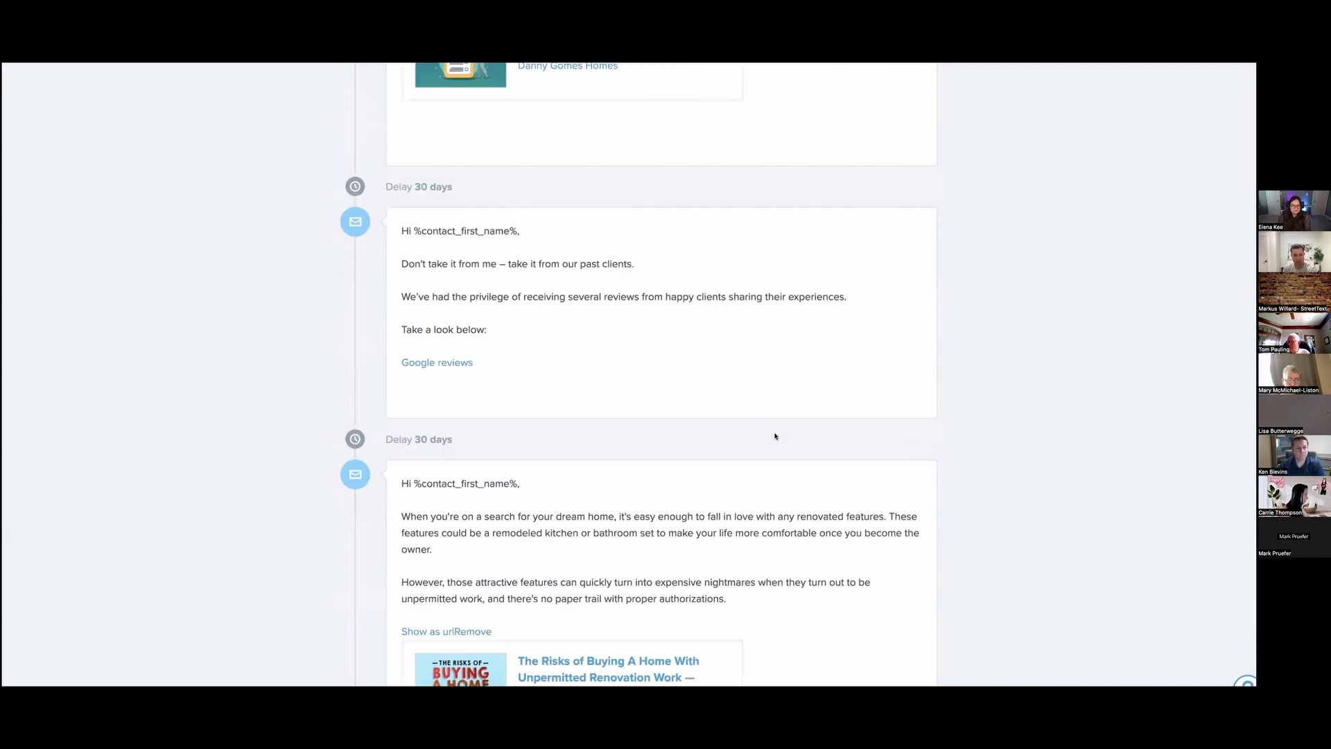
{"action": "left_click_drag", "start_coordinate": [501, 366], "coordinate": [400, 362]}
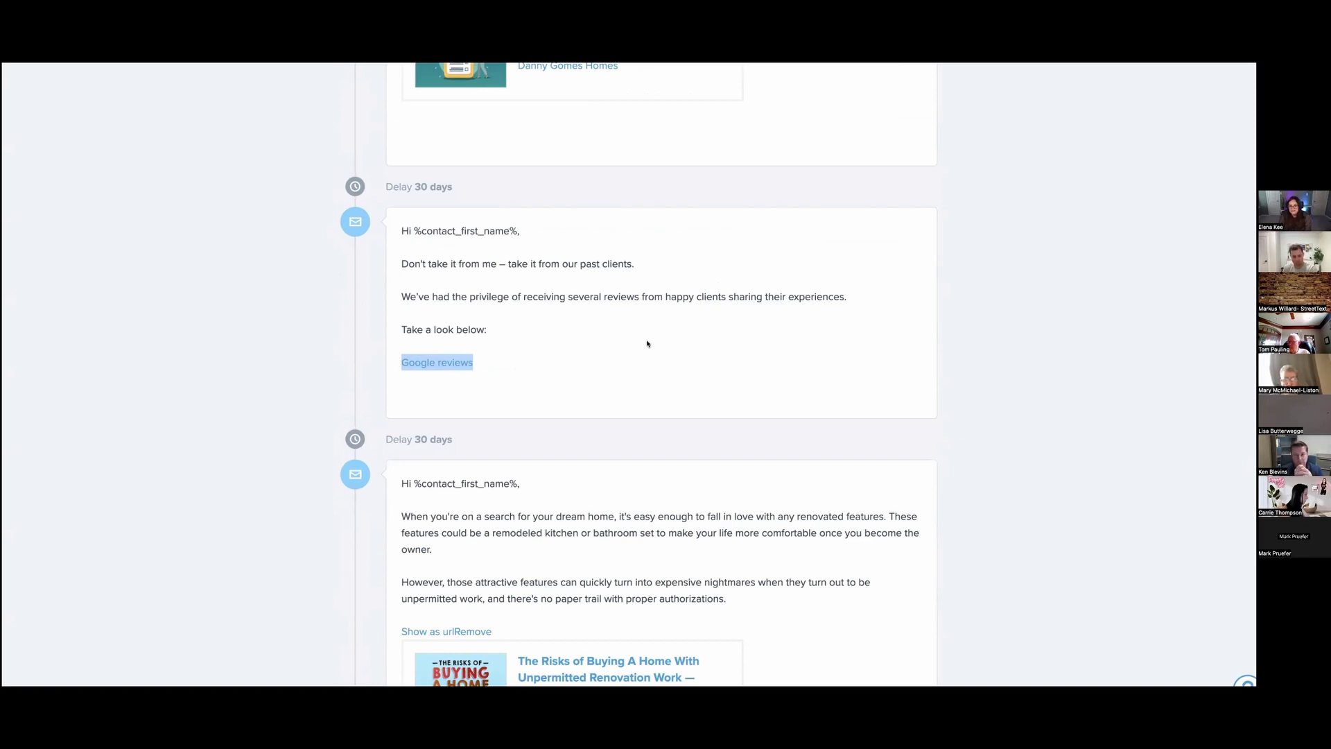
{"action": "scroll", "coordinate": [647, 343], "scroll_direction": "down", "scroll_amount": 1}
{"action": "scroll", "coordinate": [645, 348], "scroll_direction": "down", "scroll_amount": 2}
{"action": "left_click_drag", "start_coordinate": [836, 444], "coordinate": [465, 321]}
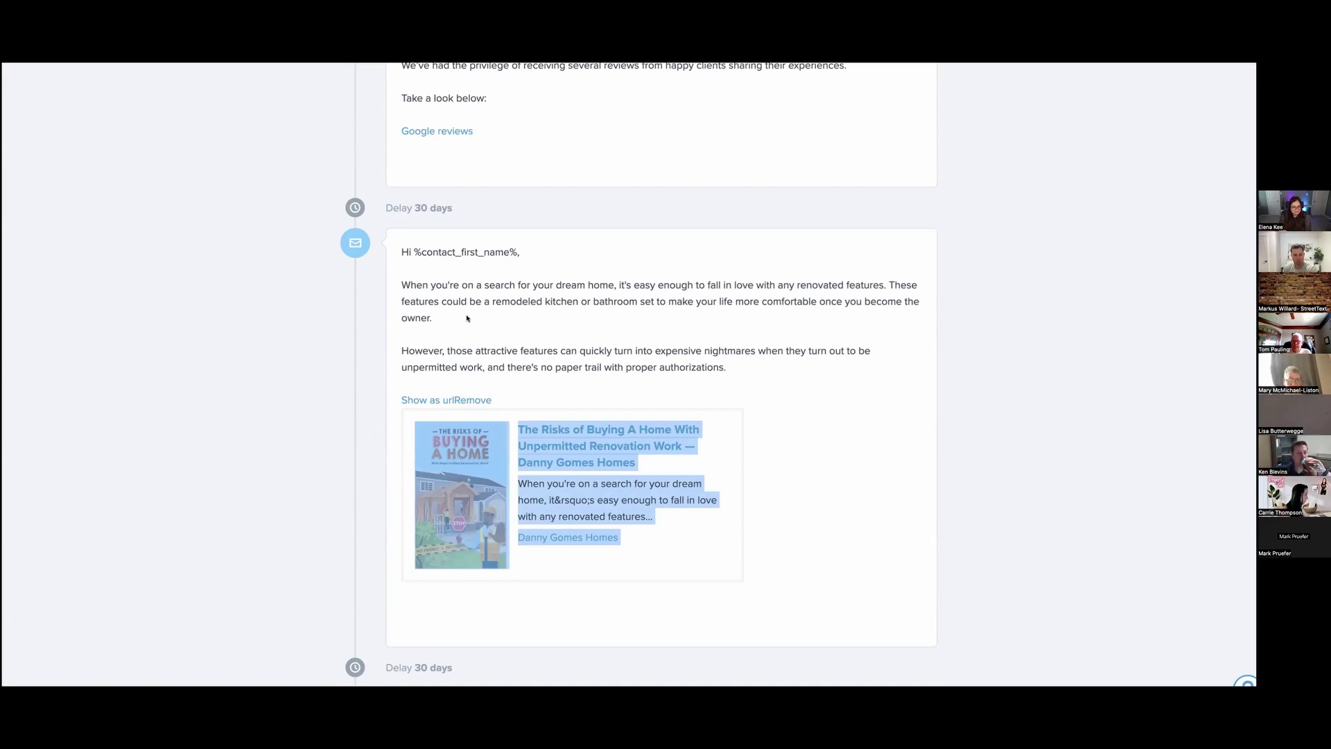
{"action": "scroll", "coordinate": [504, 337], "scroll_direction": "down", "scroll_amount": 1}
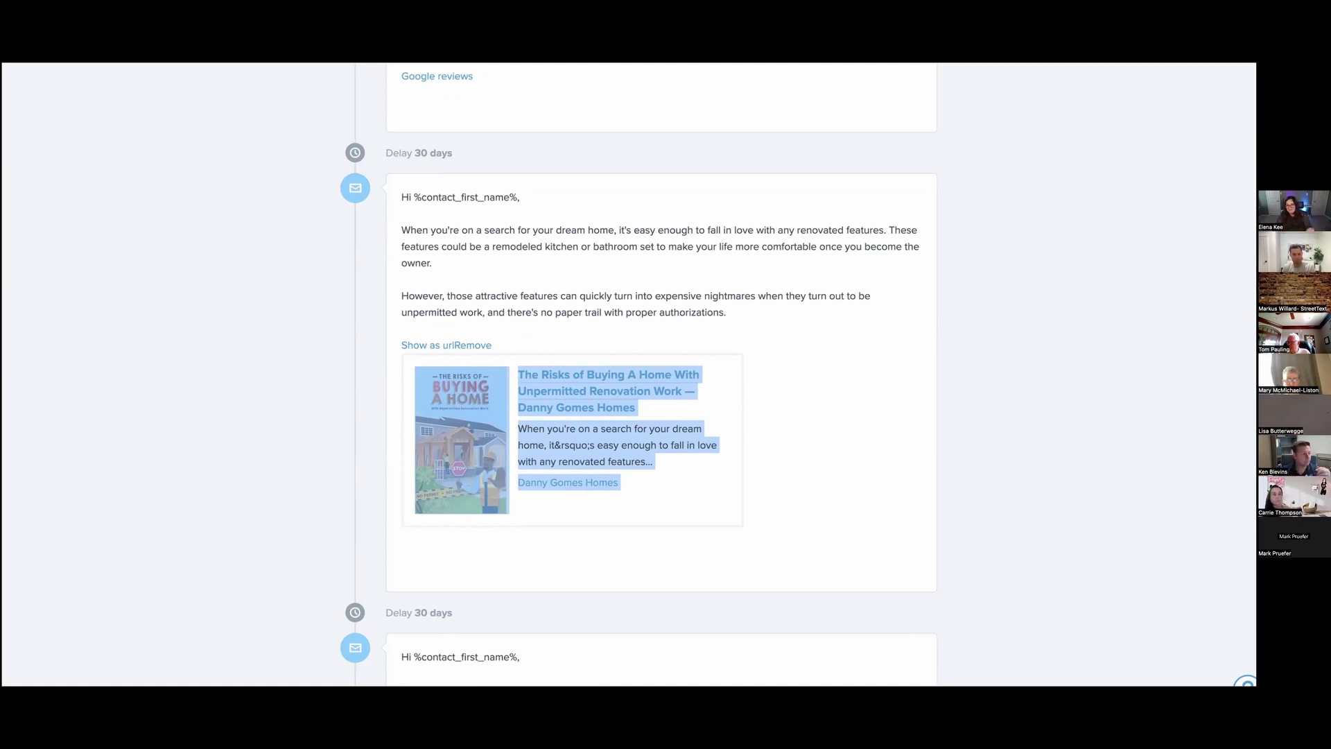
Step: Return to the KTS Action Plans list, open *KTS Nurture Buyer for editing, and review its full email schedule without changes
{"action": "left_click", "coordinate": [90, 63]}
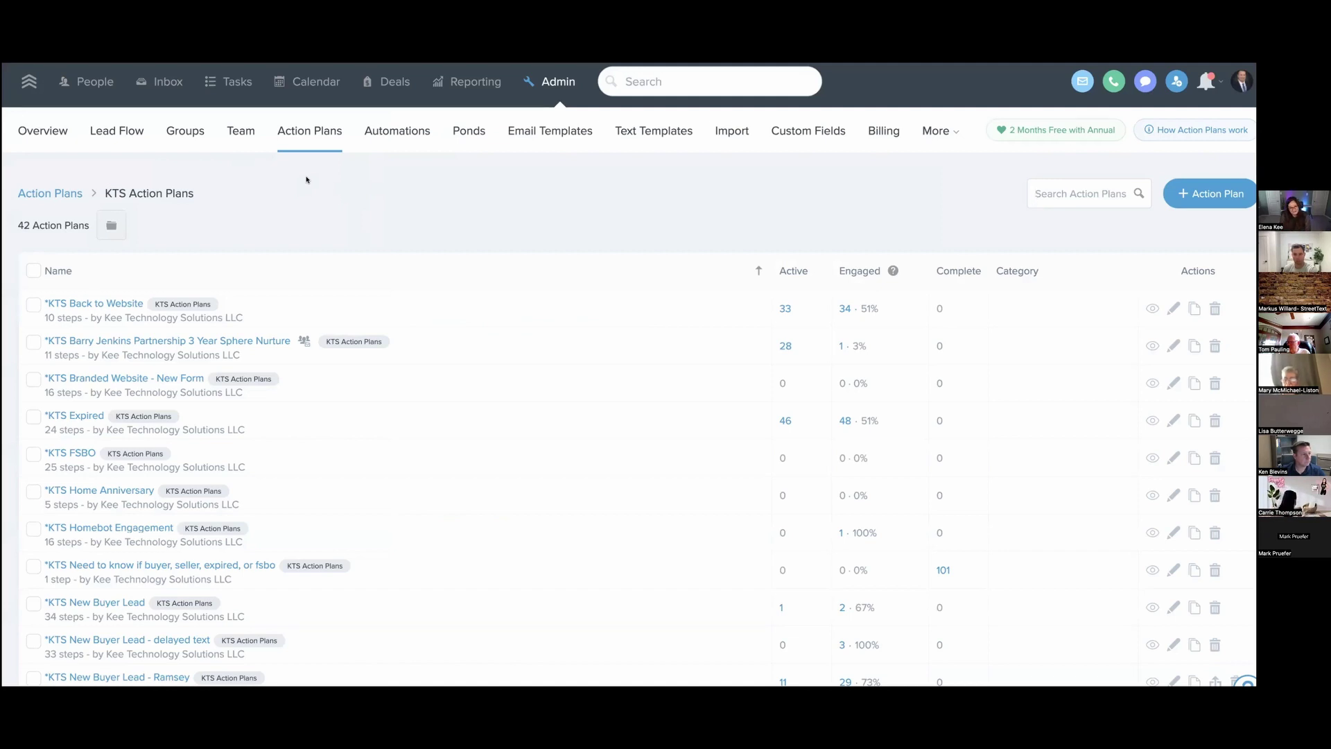
{"action": "scroll", "coordinate": [350, 250], "scroll_direction": "down", "scroll_amount": 15}
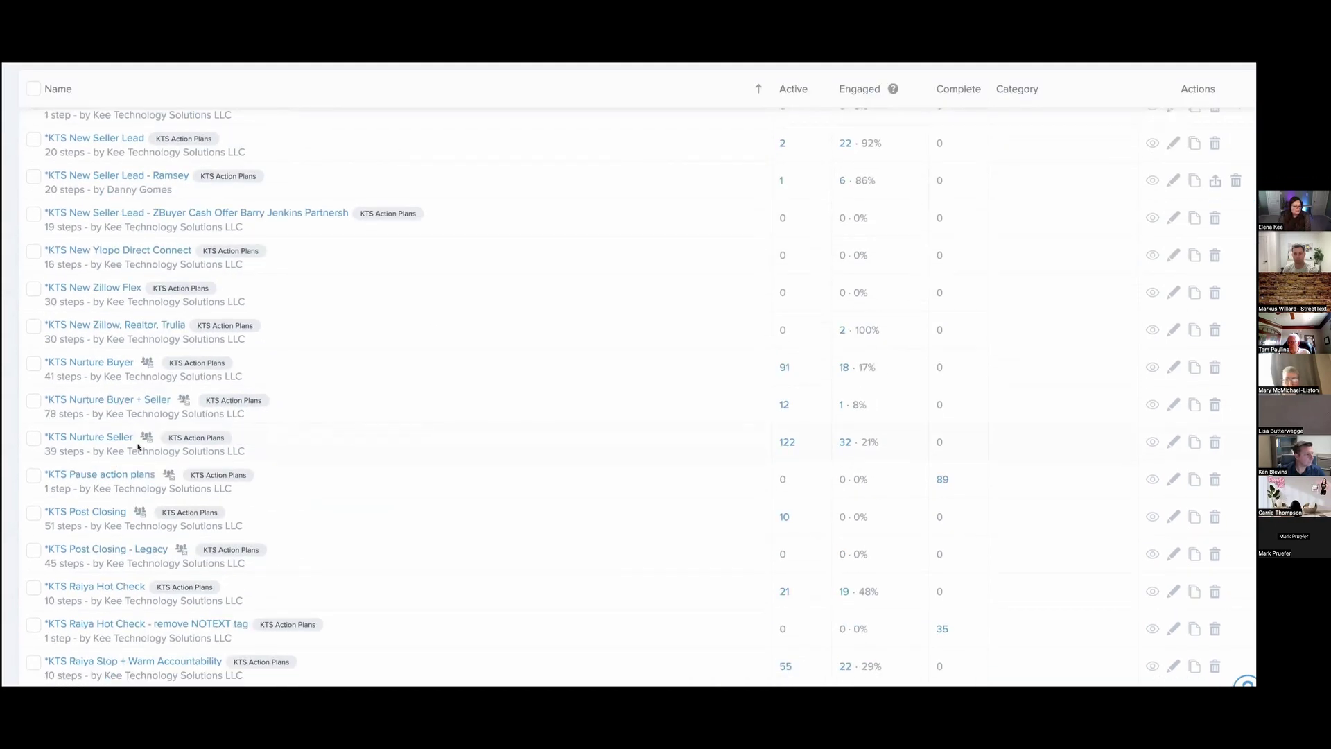
{"action": "left_click", "coordinate": [104, 363]}
{"action": "scroll", "coordinate": [662, 478], "scroll_direction": "down", "scroll_amount": 6}
{"action": "scroll", "coordinate": [667, 485], "scroll_direction": "down", "scroll_amount": 15}
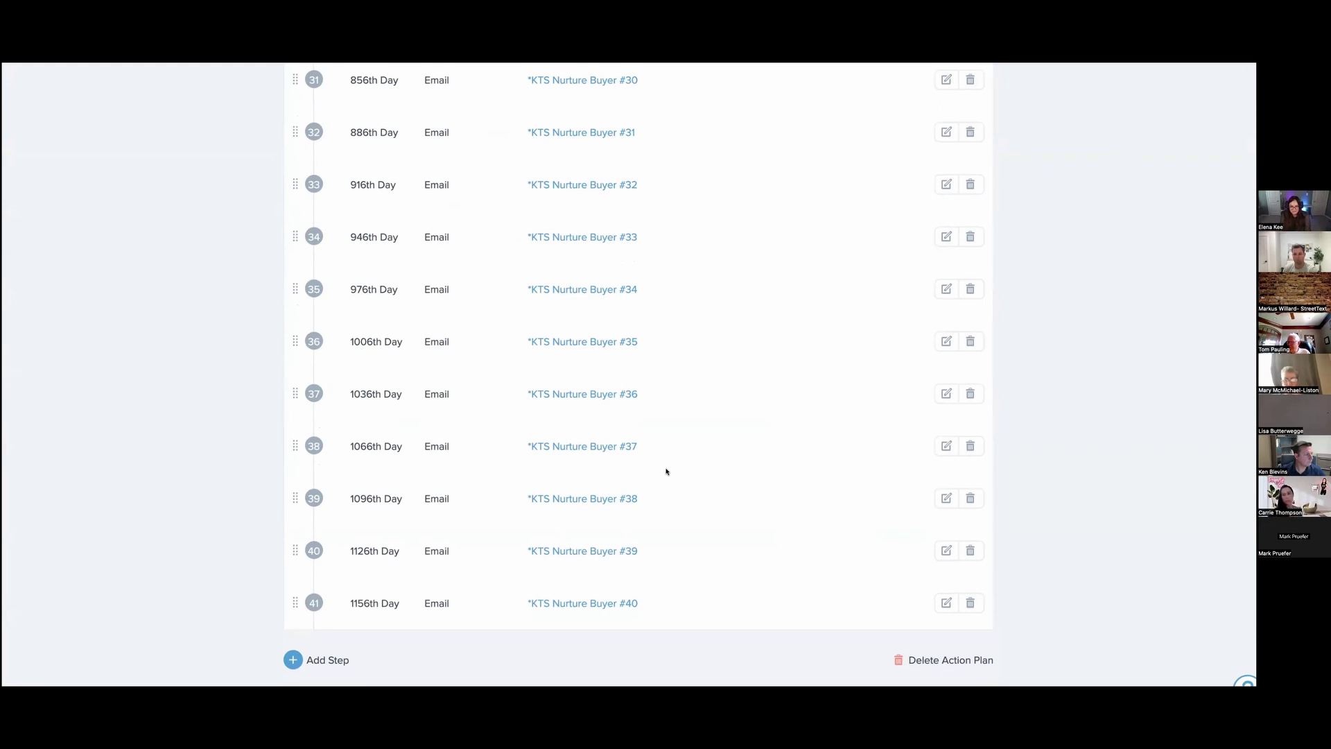
{"action": "scroll", "coordinate": [670, 475], "scroll_direction": "up", "scroll_amount": 4}
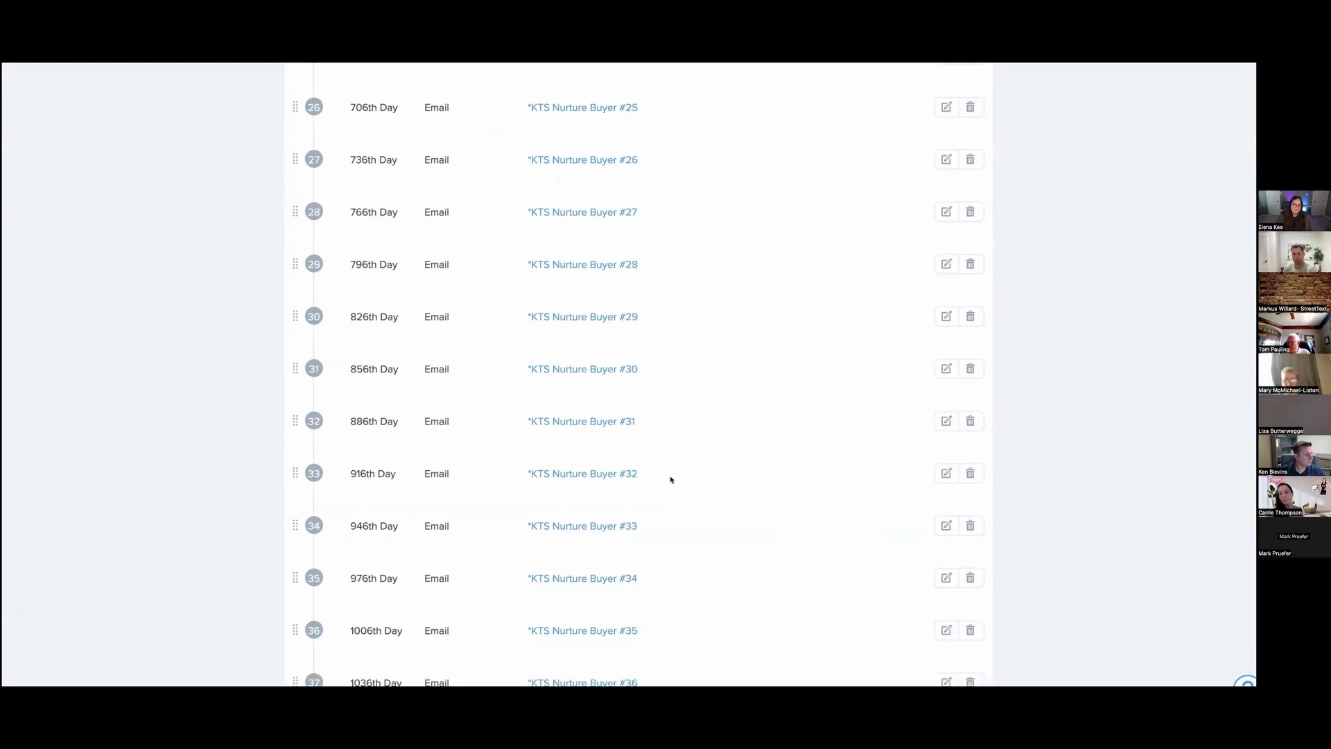
{"action": "scroll", "coordinate": [671, 479], "scroll_direction": "up", "scroll_amount": 15}
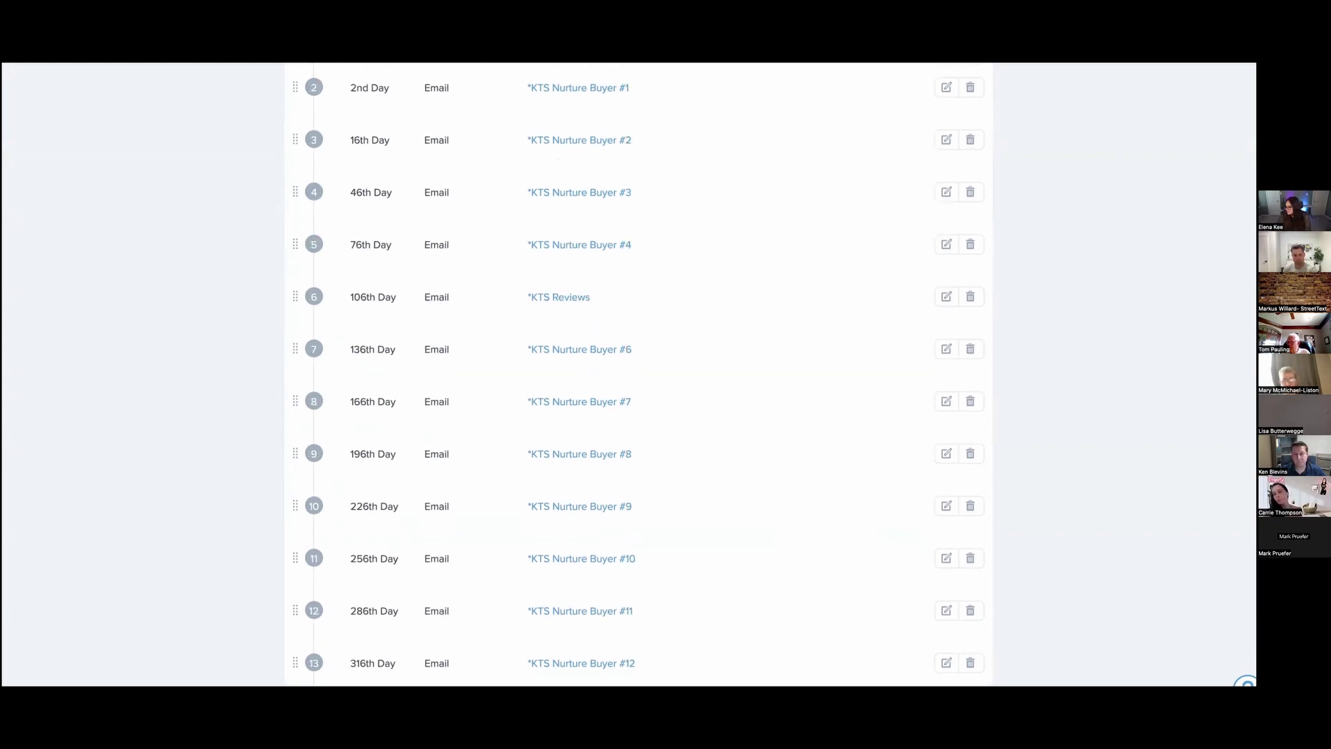
{"action": "scroll", "coordinate": [768, 443], "scroll_direction": "up", "scroll_amount": 5}
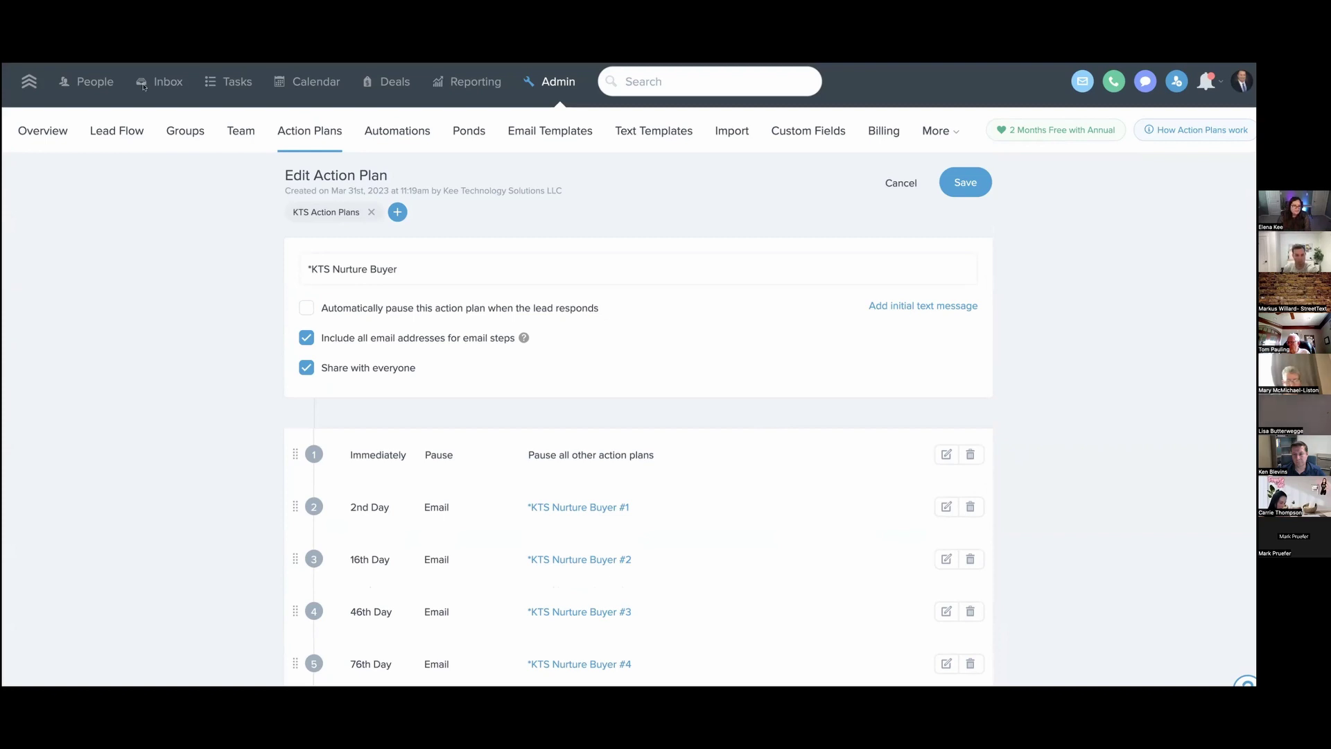
Step: Open the first lead in the Not Reached/Daily list, view the Stage options without changing them, and find its Action Plans section
{"action": "left_click", "coordinate": [104, 82]}
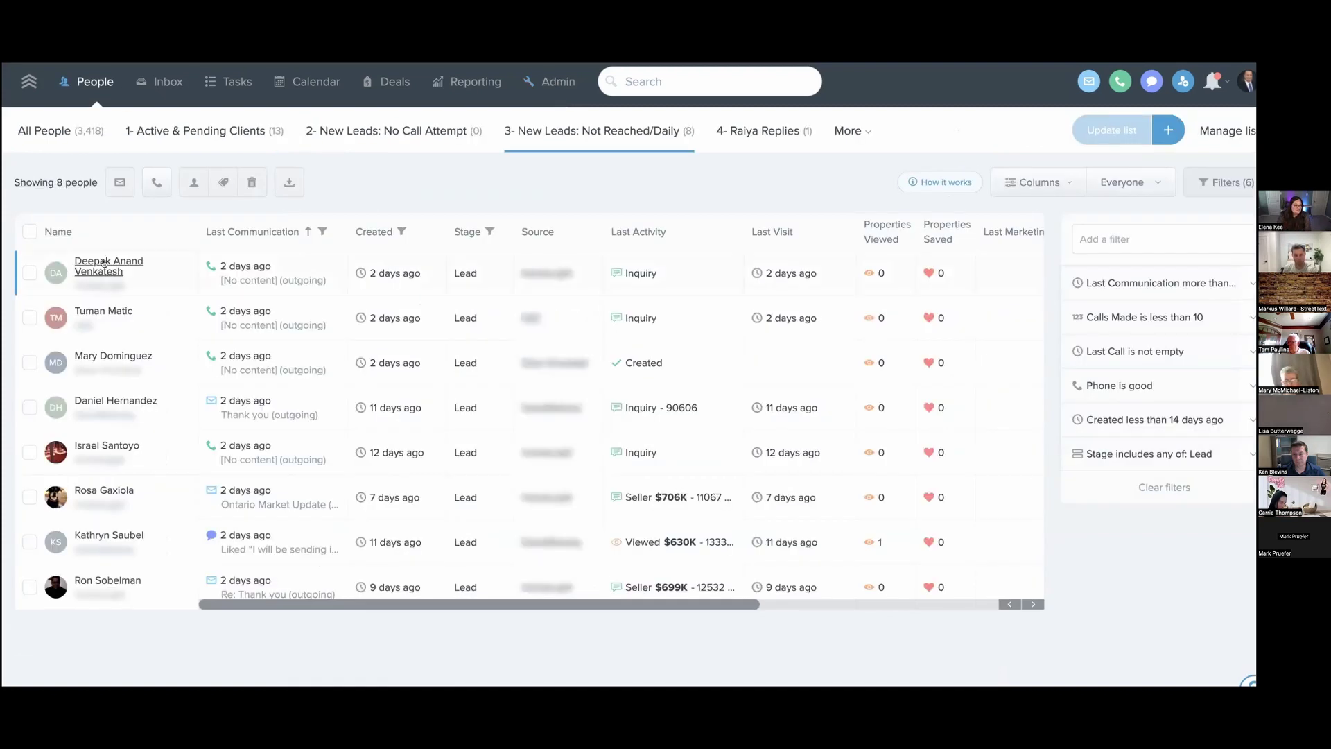
{"action": "left_click", "coordinate": [103, 263]}
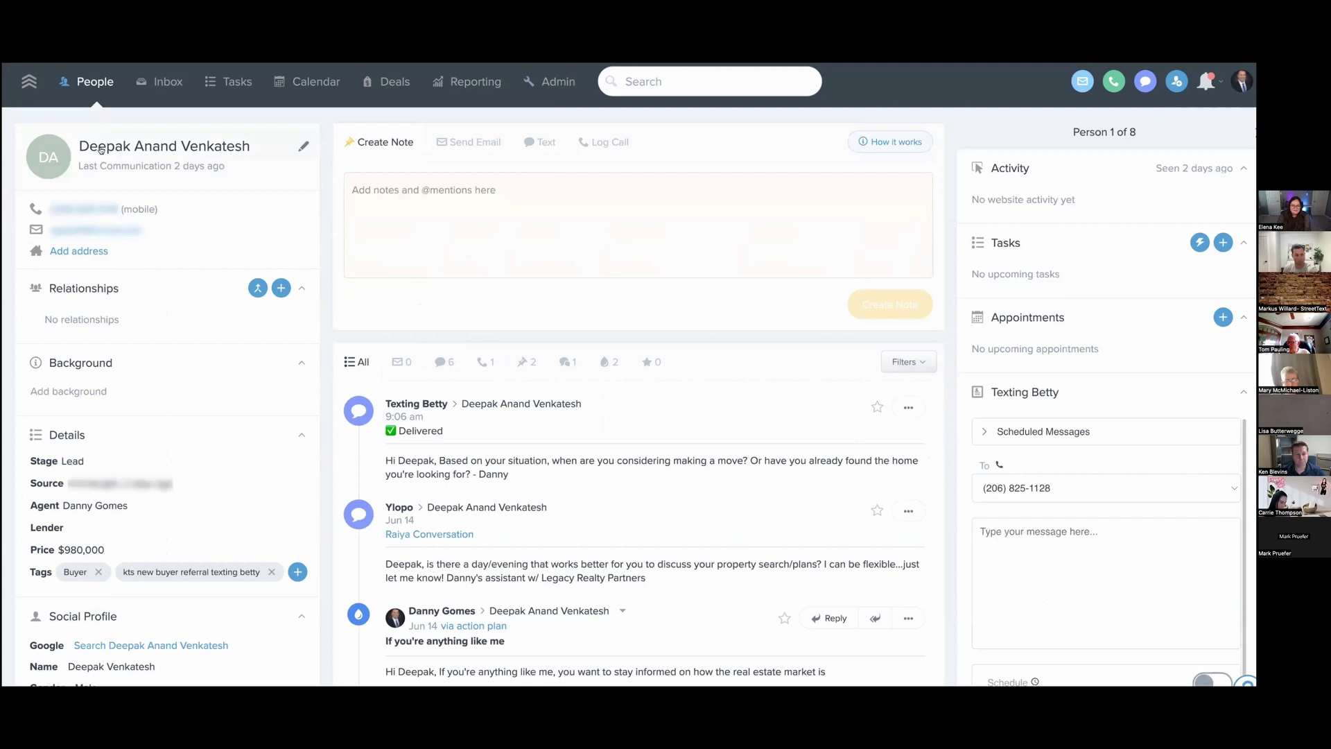
{"action": "scroll", "coordinate": [630, 262], "scroll_direction": "down", "scroll_amount": 1}
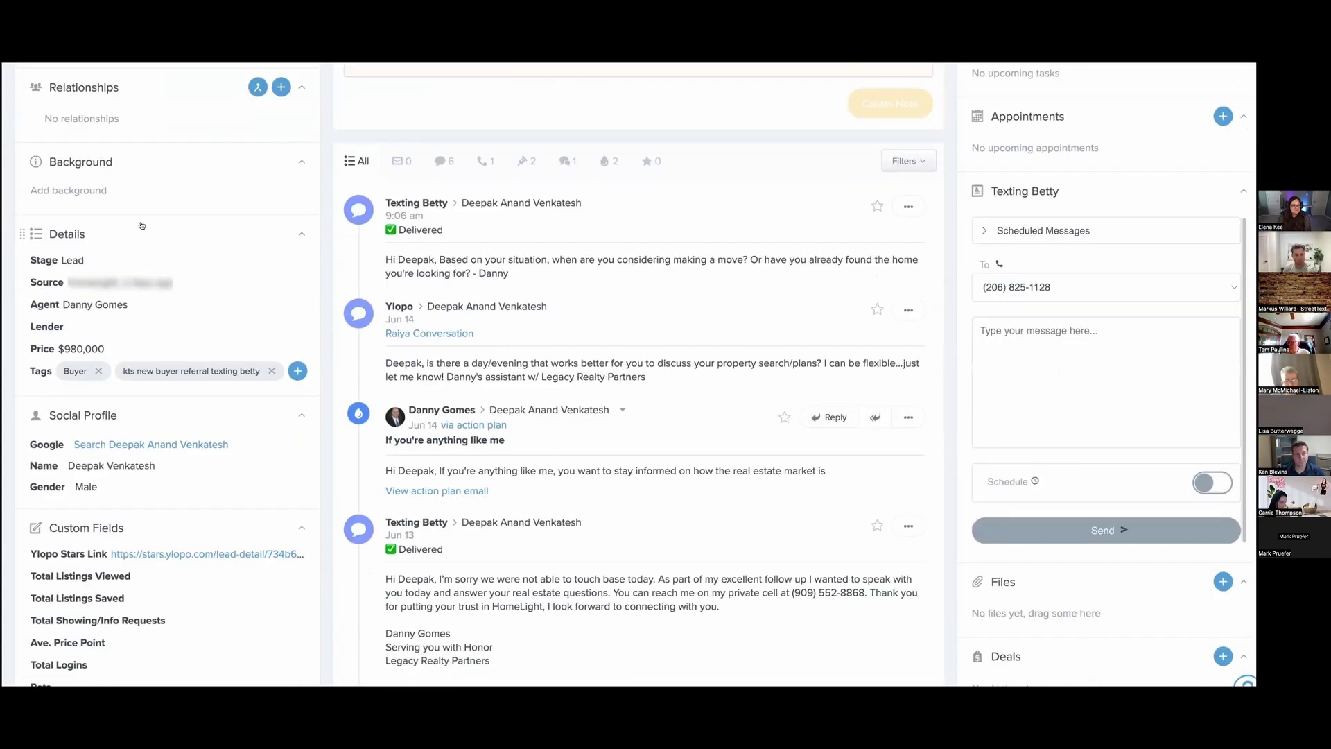
{"action": "left_click", "coordinate": [144, 267]}
{"action": "left_click", "coordinate": [791, 242]}
{"action": "scroll", "coordinate": [790, 242], "scroll_direction": "down", "scroll_amount": 6}
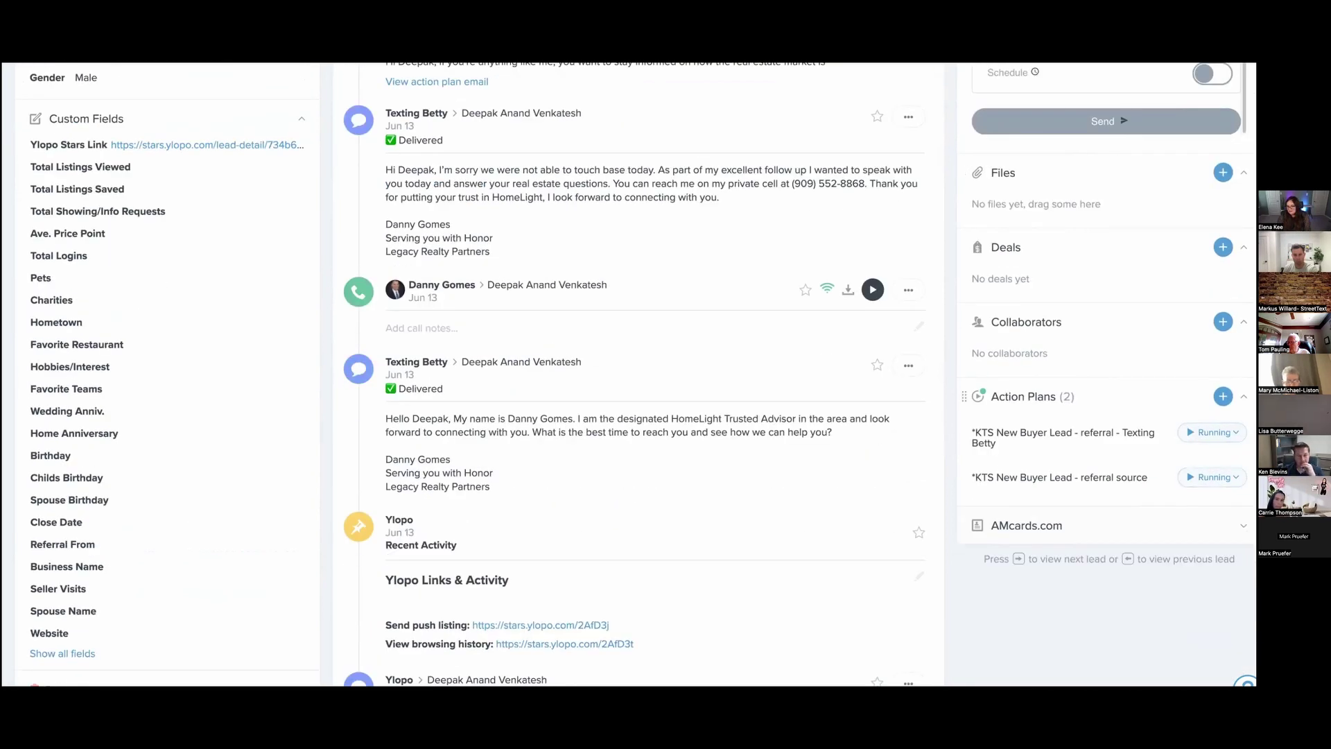
Step: Search the plans available to add to this lead for nurture and renter plans, and close the picker without activating any
{"action": "left_click", "coordinate": [1223, 396]}
{"action": "type", "text": "nurutre"}
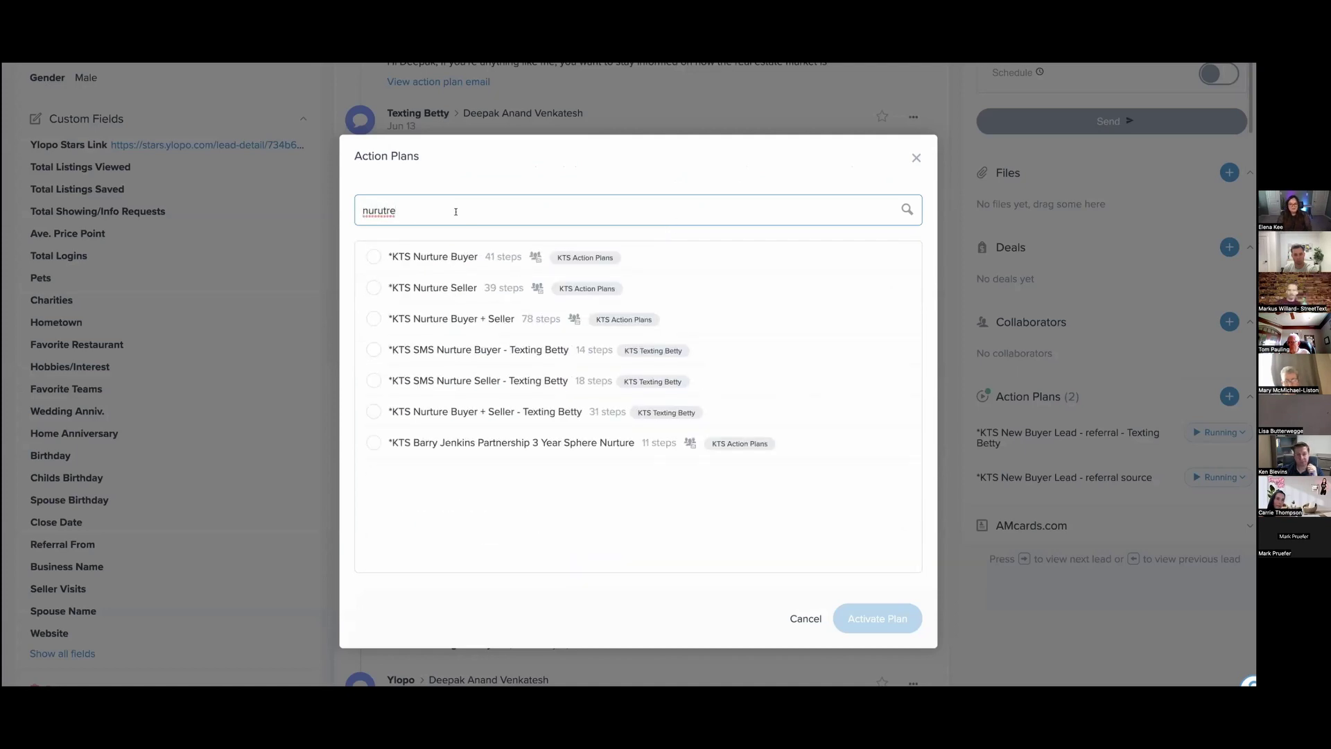
{"action": "key", "text": "ctrl+a"}
{"action": "type", "text": "renter"}
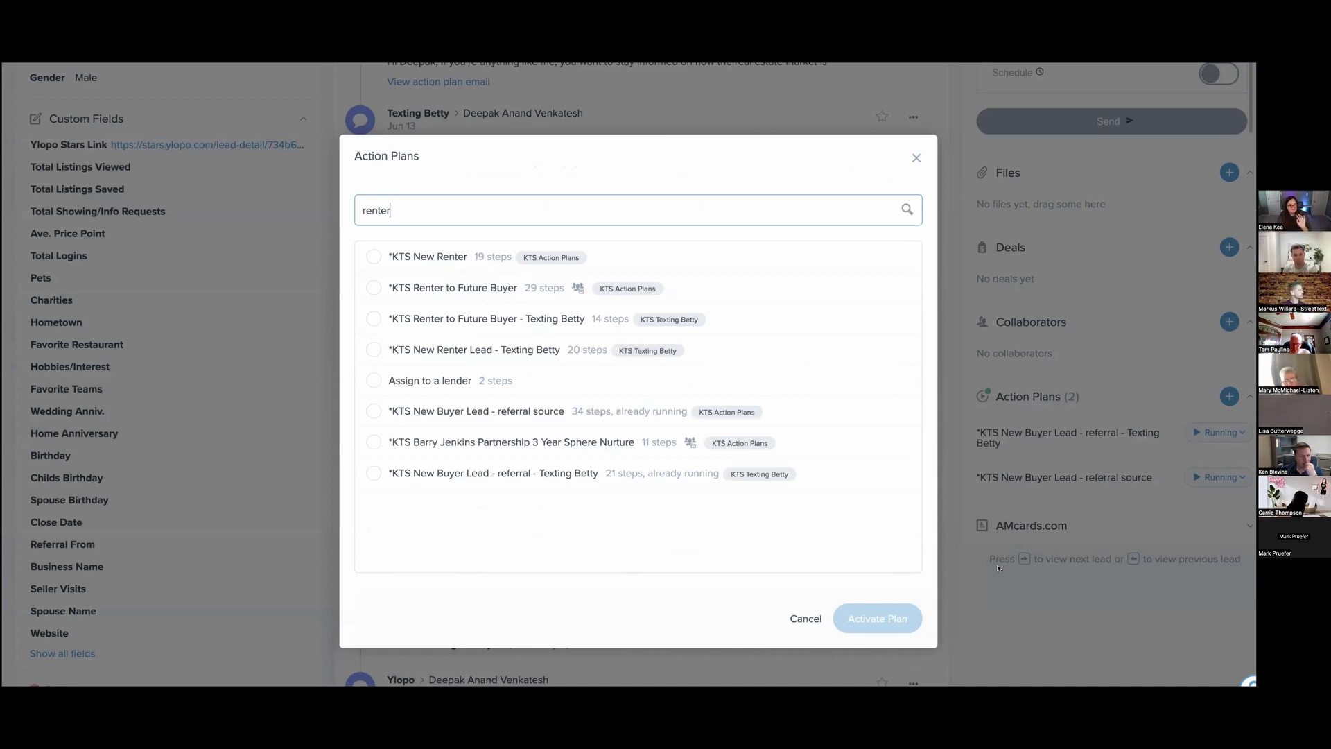
{"action": "left_click", "coordinate": [943, 545]}
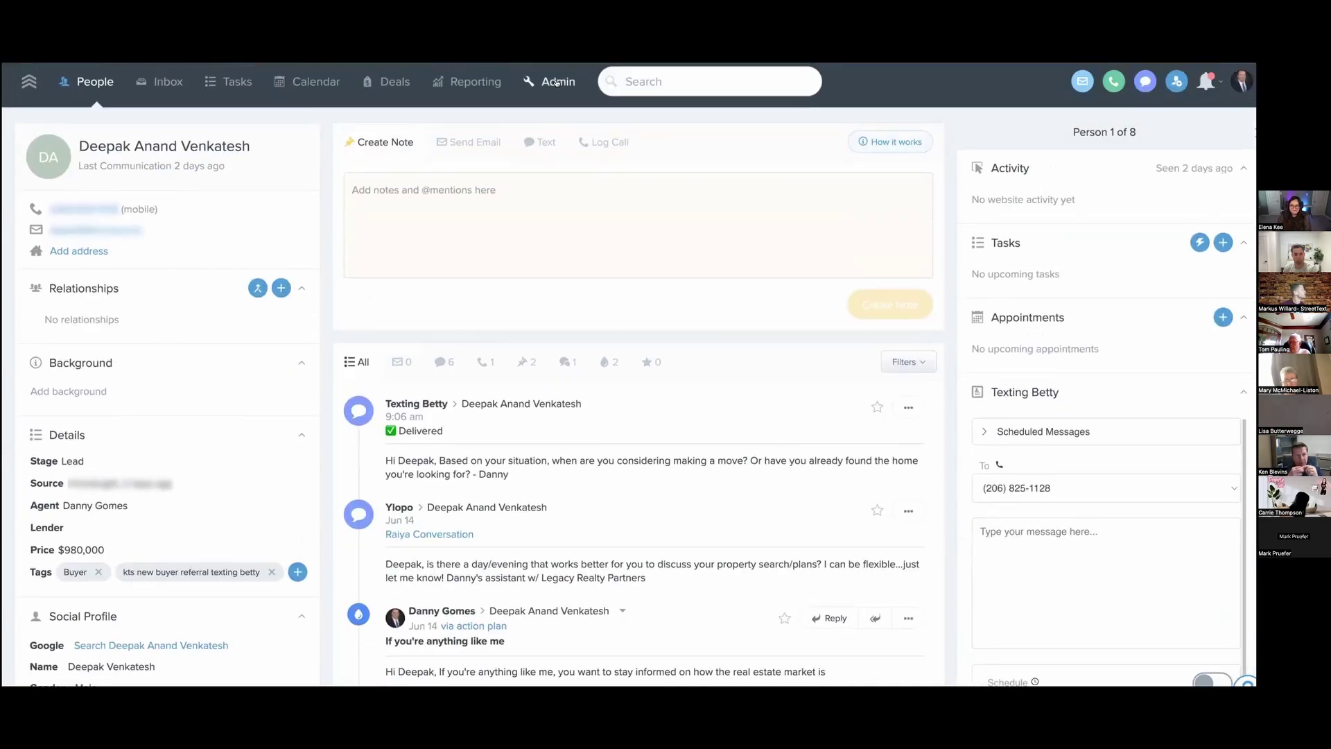
Step: Create a new automation triggered by a stage change to A - Hot 1-3 Months or B - Warm 3-6 Months
{"action": "left_click", "coordinate": [557, 82]}
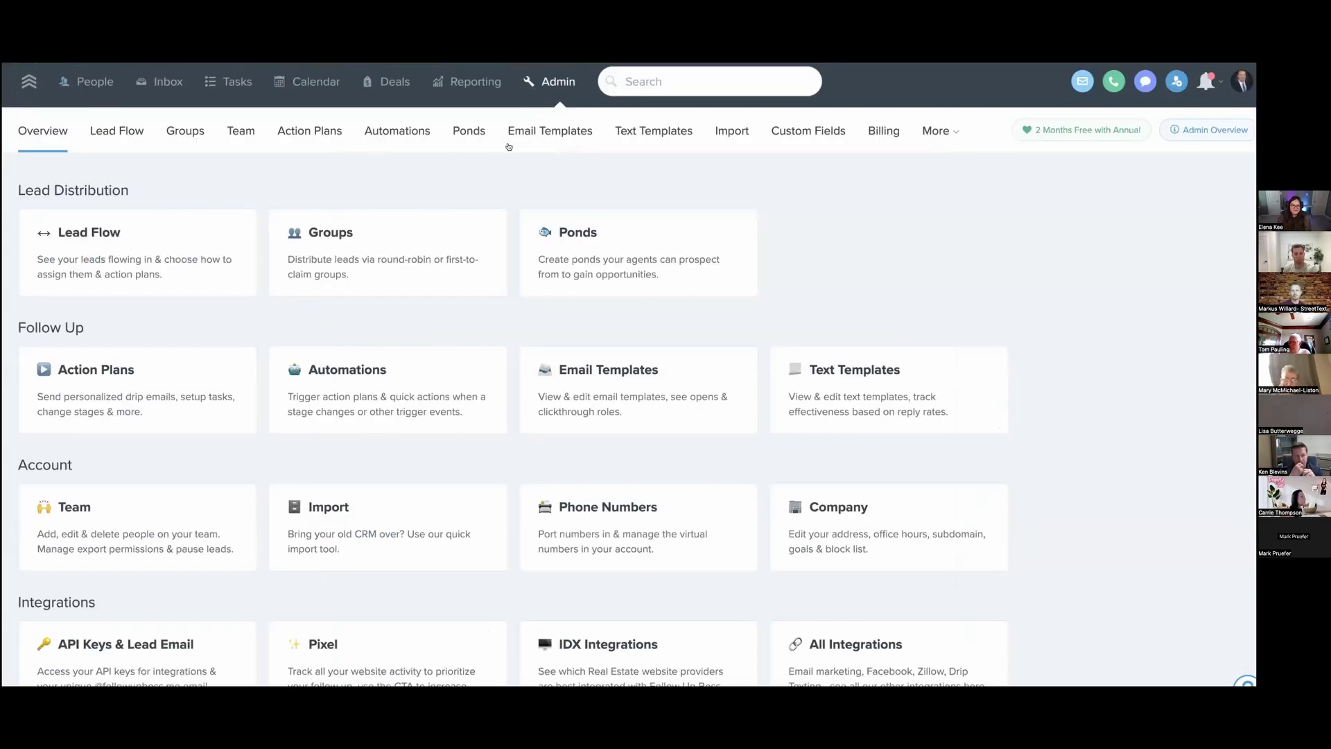
{"action": "left_click", "coordinate": [423, 146]}
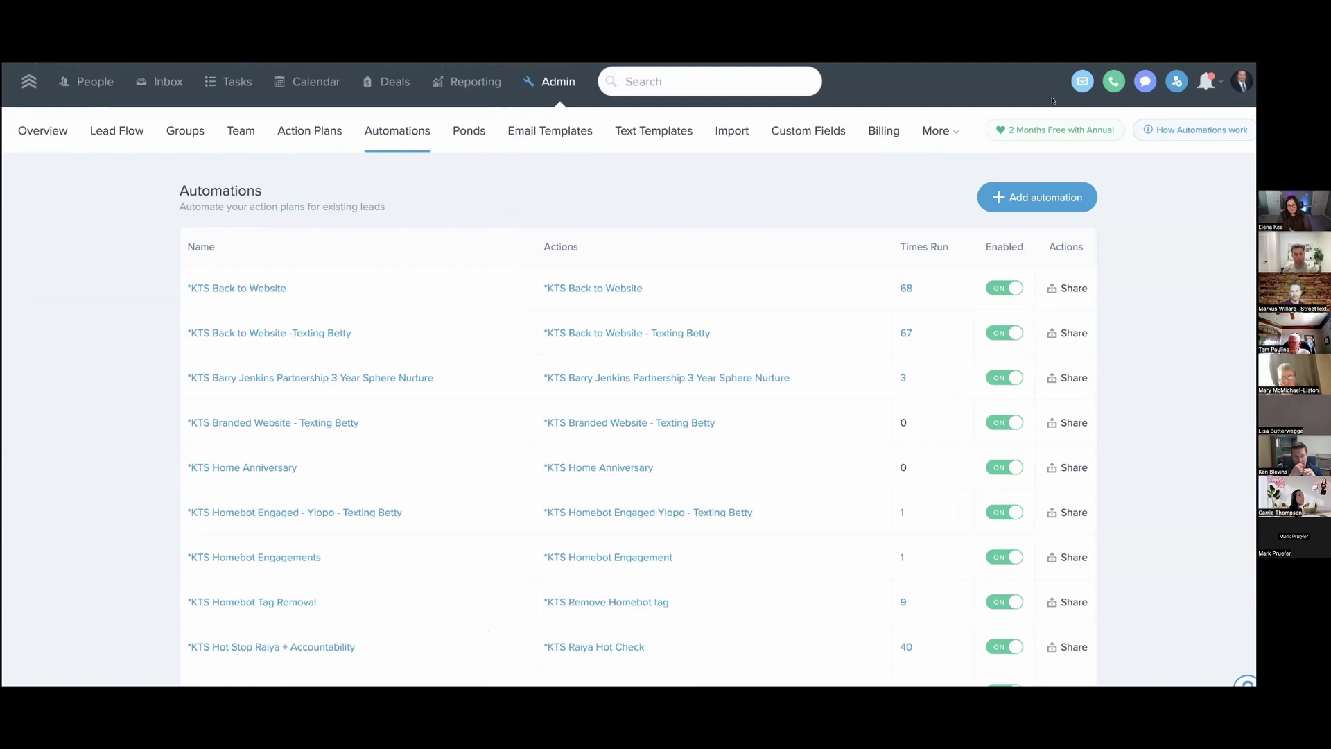
{"action": "left_click", "coordinate": [1023, 200]}
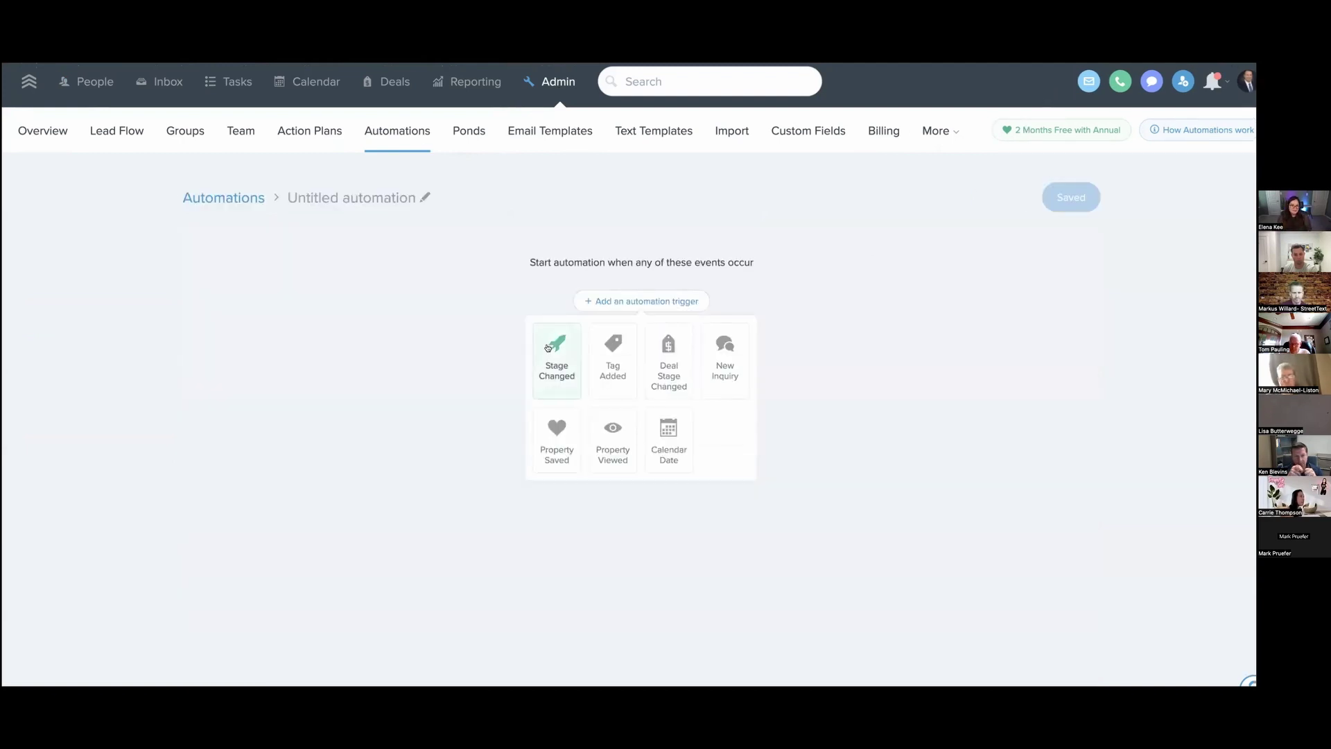
{"action": "left_click", "coordinate": [548, 346]}
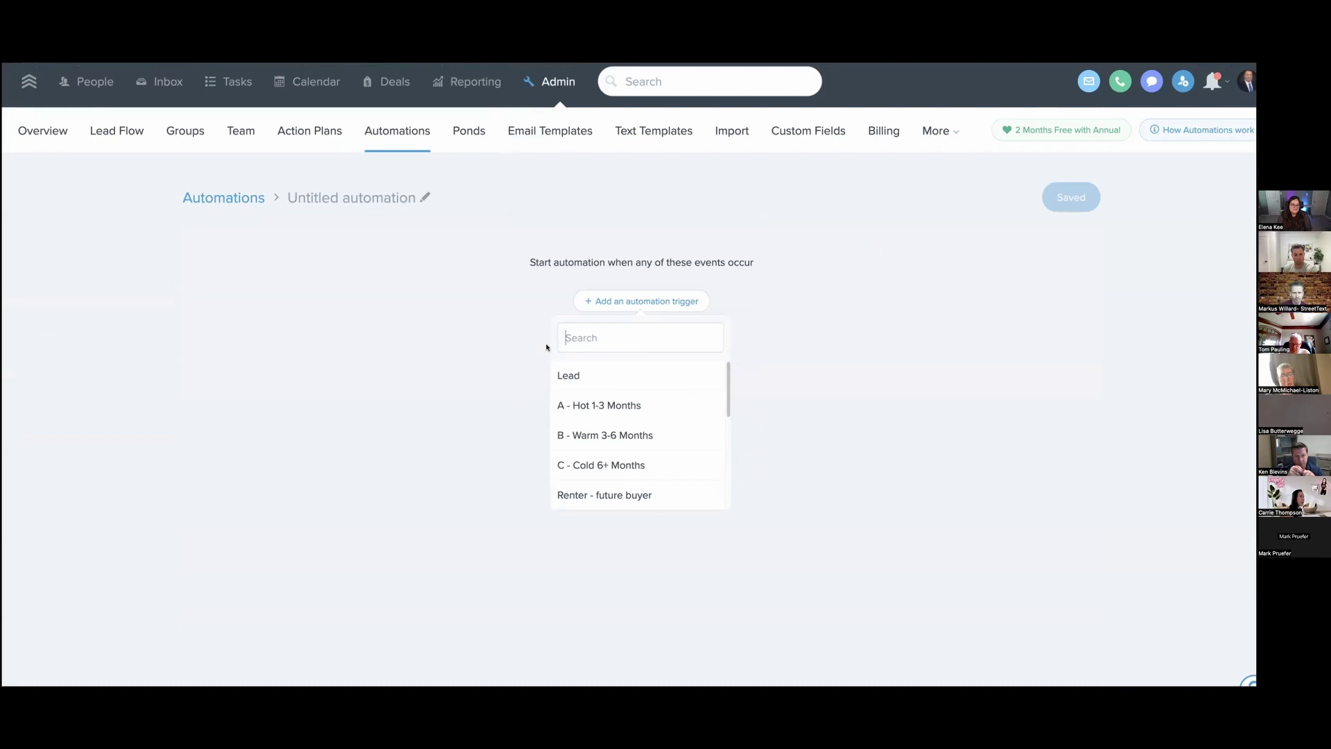
{"action": "left_click", "coordinate": [682, 400]}
{"action": "left_click", "coordinate": [658, 383]}
{"action": "type", "text": "warm"}
{"action": "left_click", "coordinate": [555, 461]}
{"action": "left_click", "coordinate": [728, 439]}
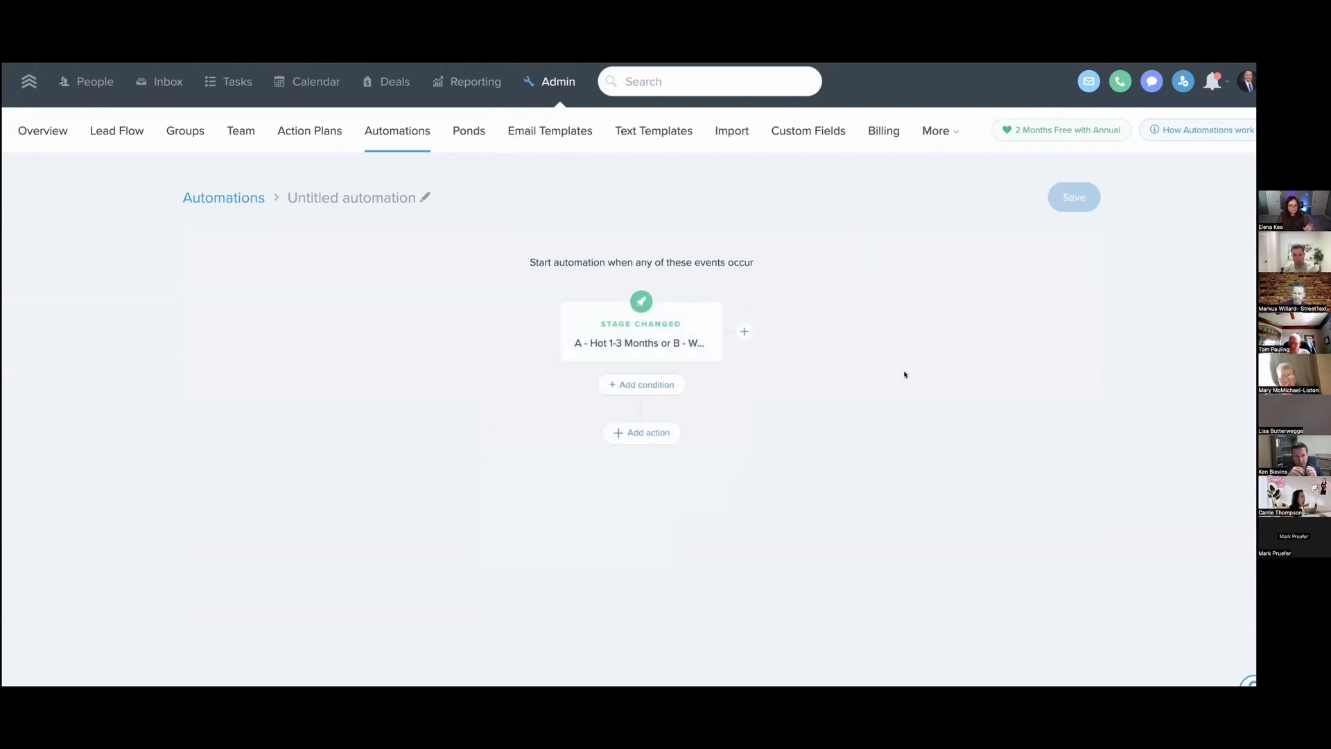
Step: Add a condition to the automation requiring that the lead's tags include any of: Buyer
{"action": "left_click", "coordinate": [632, 382]}
{"action": "type", "text": "tag"}
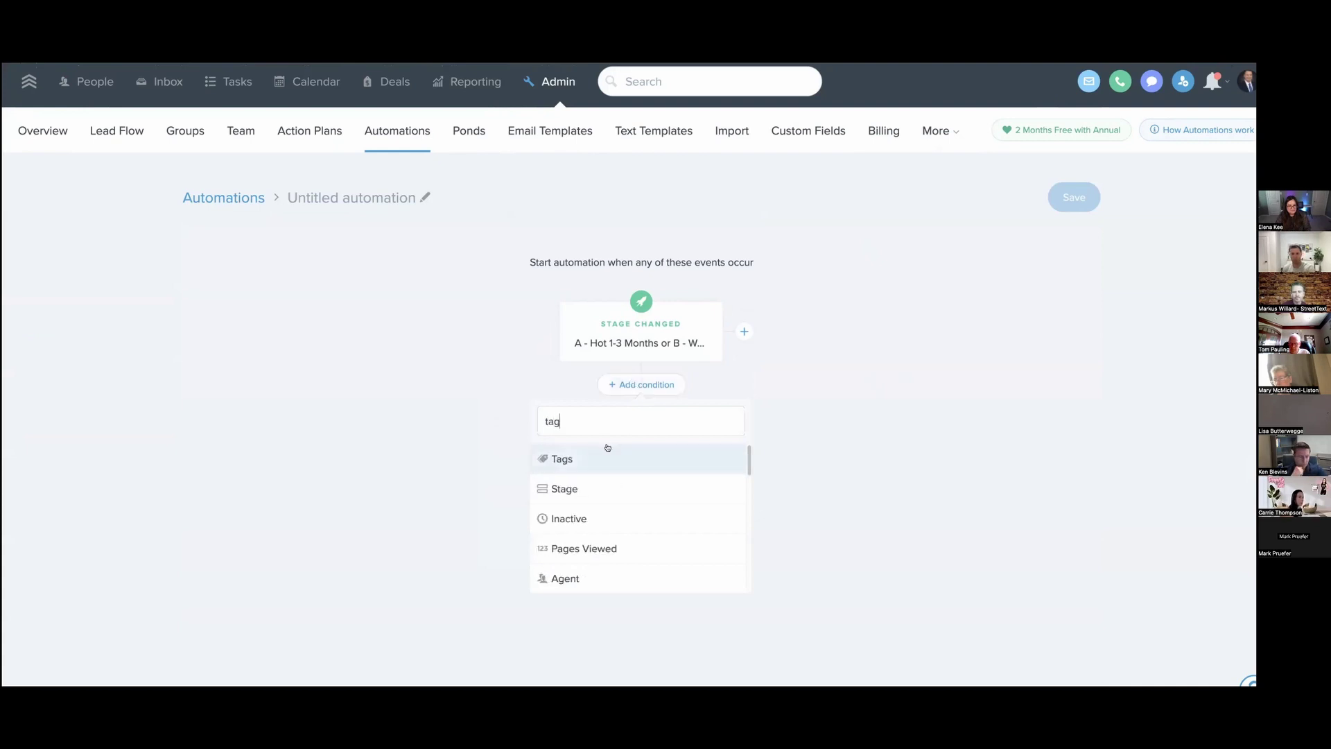
{"action": "left_click", "coordinate": [606, 459]}
{"action": "left_click", "coordinate": [590, 518]}
{"action": "type", "text": "u"}
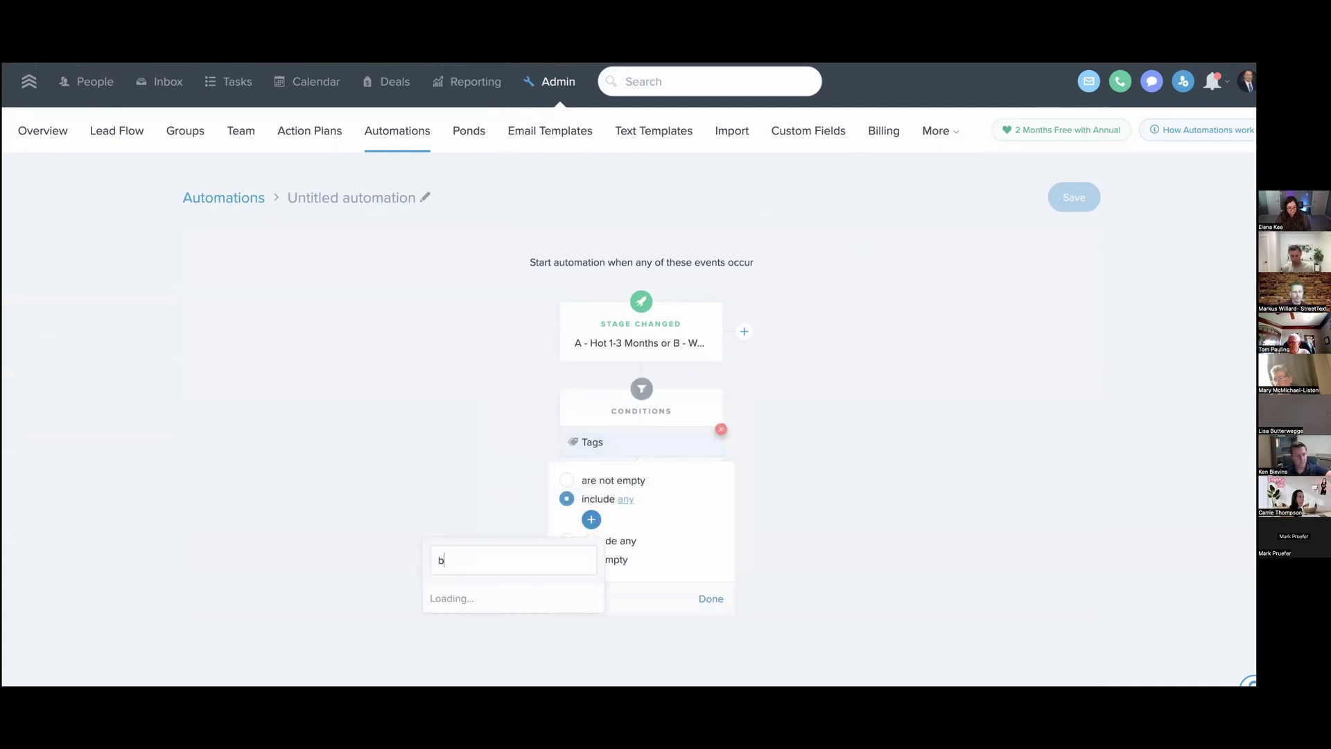
{"action": "key", "text": "BackSpace"}
{"action": "type", "text": "buyer"}
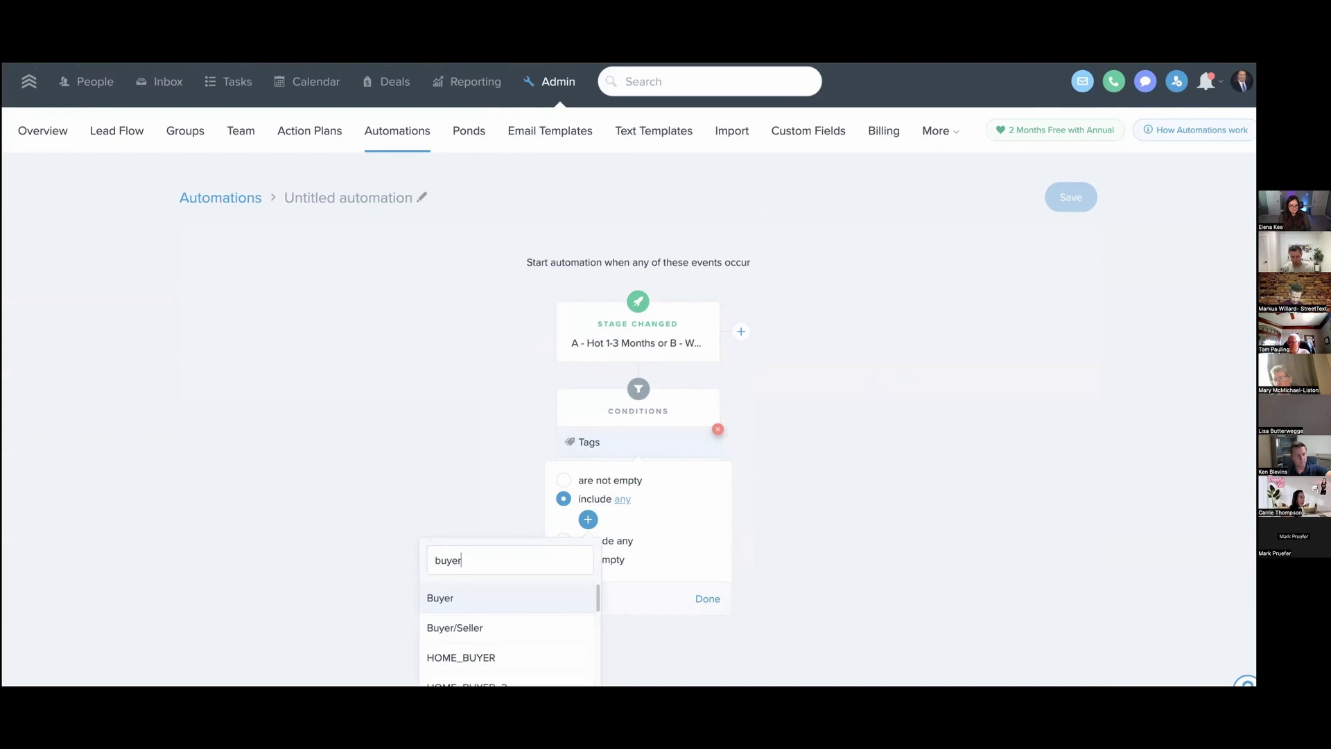
{"action": "left_click", "coordinate": [514, 600]}
{"action": "left_click", "coordinate": [708, 598]}
Step: Add an action to the automation that starts the *KTS Nurture Buyer action plan
{"action": "left_click", "coordinate": [642, 525]}
{"action": "left_click", "coordinate": [697, 575]}
{"action": "type", "text": "nurt"}
{"action": "left_click", "coordinate": [645, 376]}
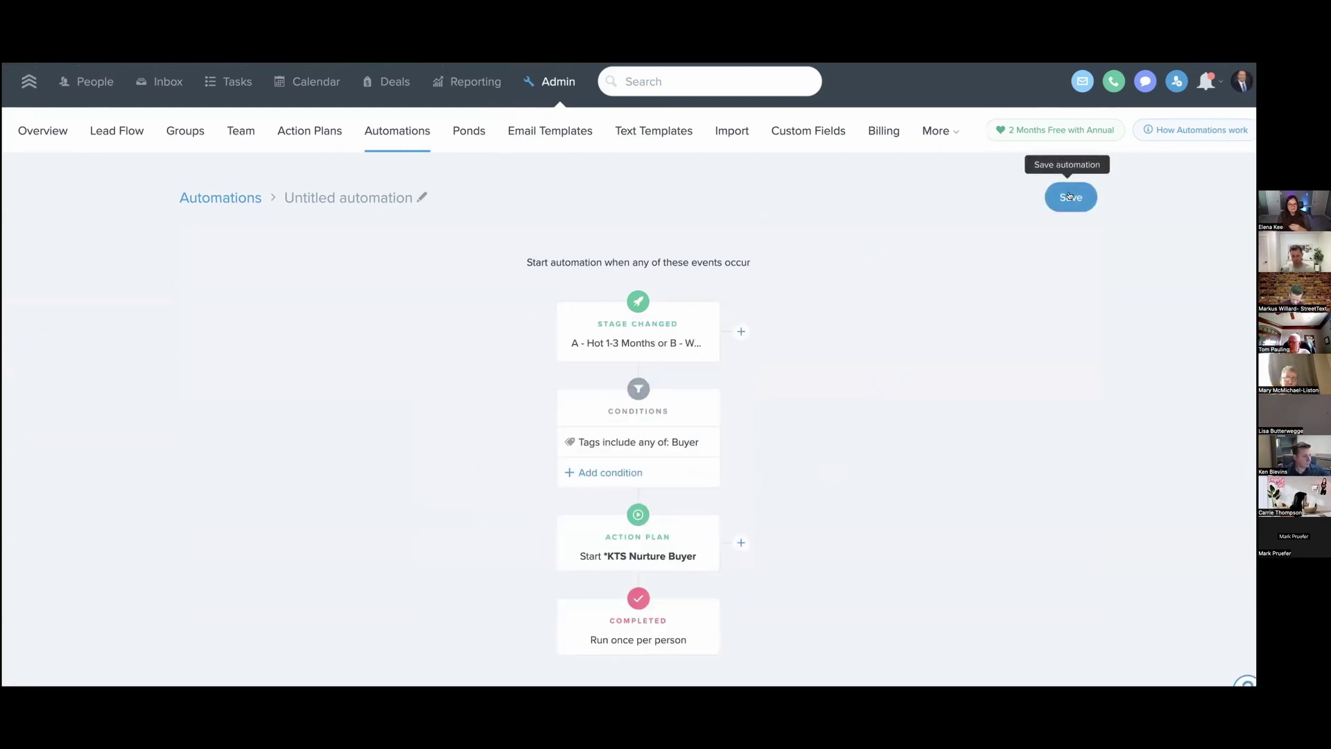
Step: Return to the automations list, view the people run through *KTS Nurture Buyer - stage, and open the first lead's profile
{"action": "left_click", "coordinate": [381, 139]}
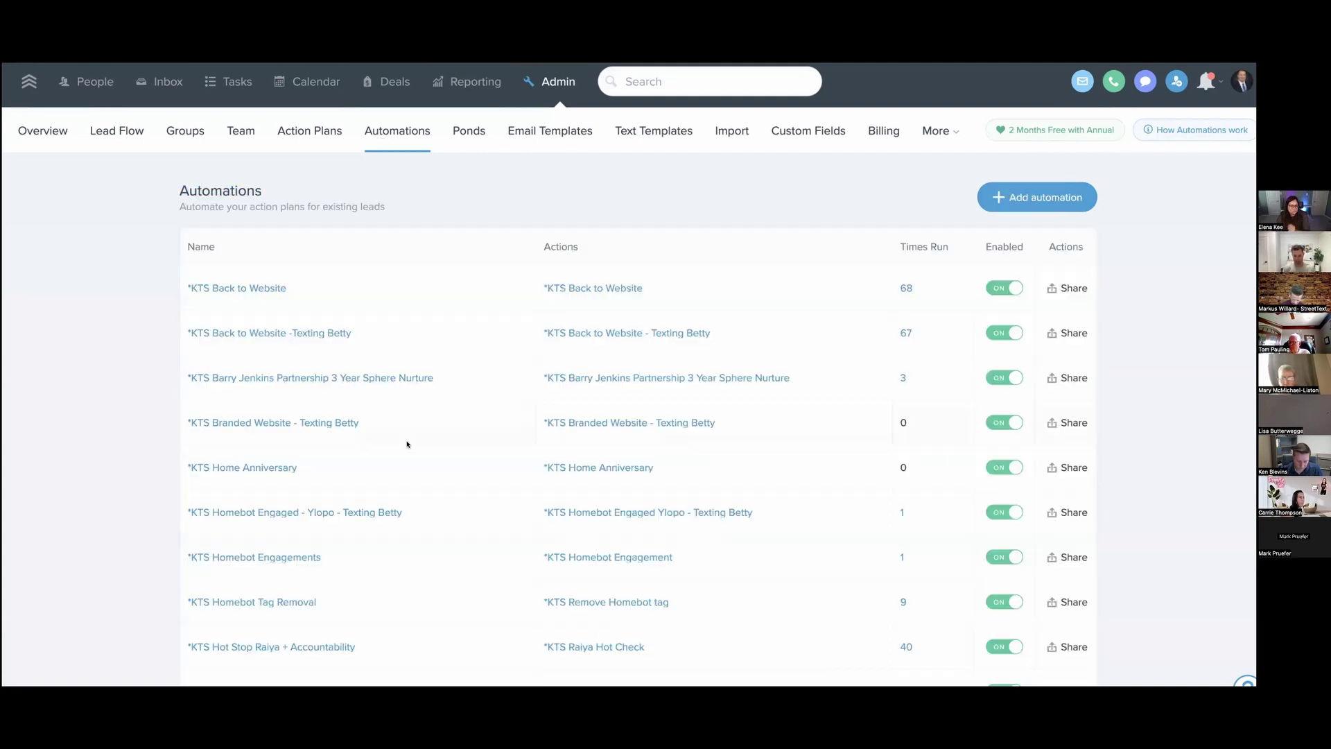
{"action": "scroll", "coordinate": [389, 444], "scroll_direction": "down", "scroll_amount": 10}
{"action": "scroll", "coordinate": [381, 450], "scroll_direction": "down", "scroll_amount": 3}
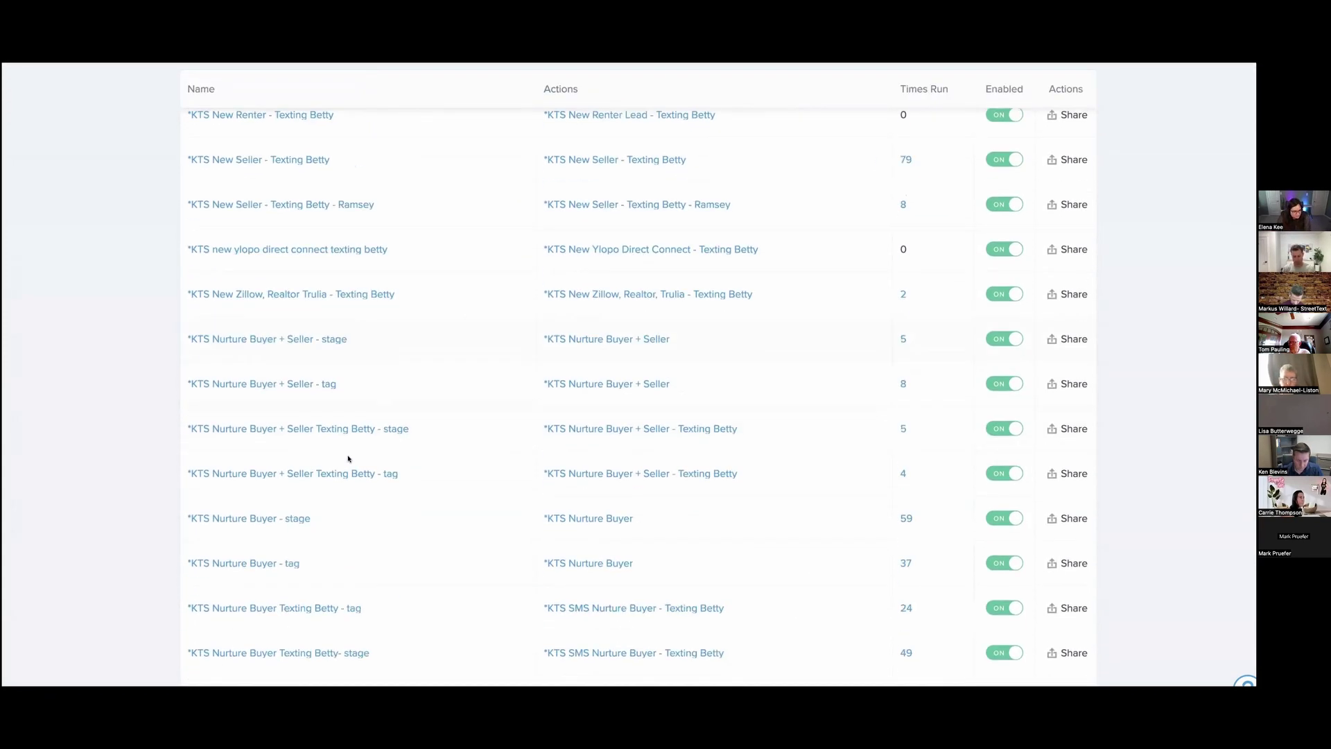
{"action": "left_click", "coordinate": [905, 486]}
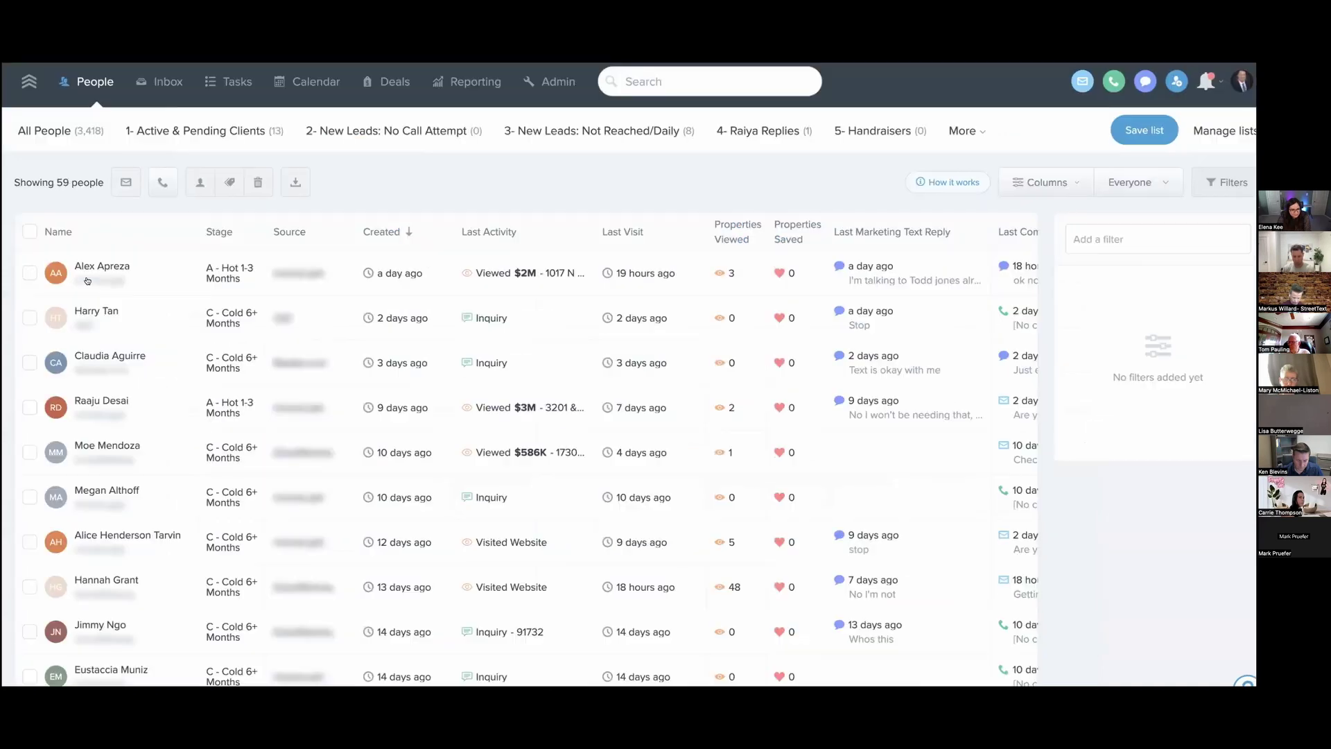
{"action": "left_click", "coordinate": [93, 347]}
Step: Examine the lead's call and text history, stage and action plans, highlighting the *KTS Nurture Buyer plan
{"action": "scroll", "coordinate": [707, 482], "scroll_direction": "down", "scroll_amount": 2}
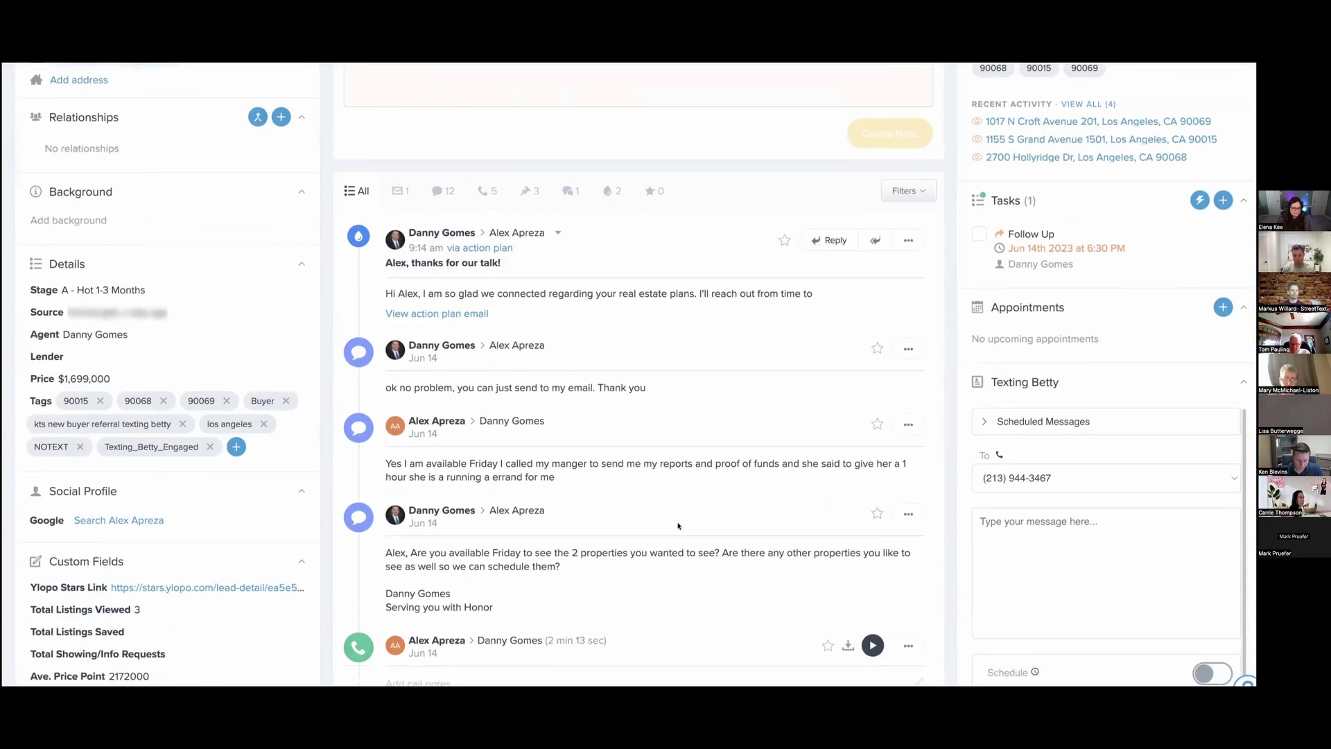
{"action": "left_click_drag", "start_coordinate": [624, 572], "coordinate": [545, 573]}
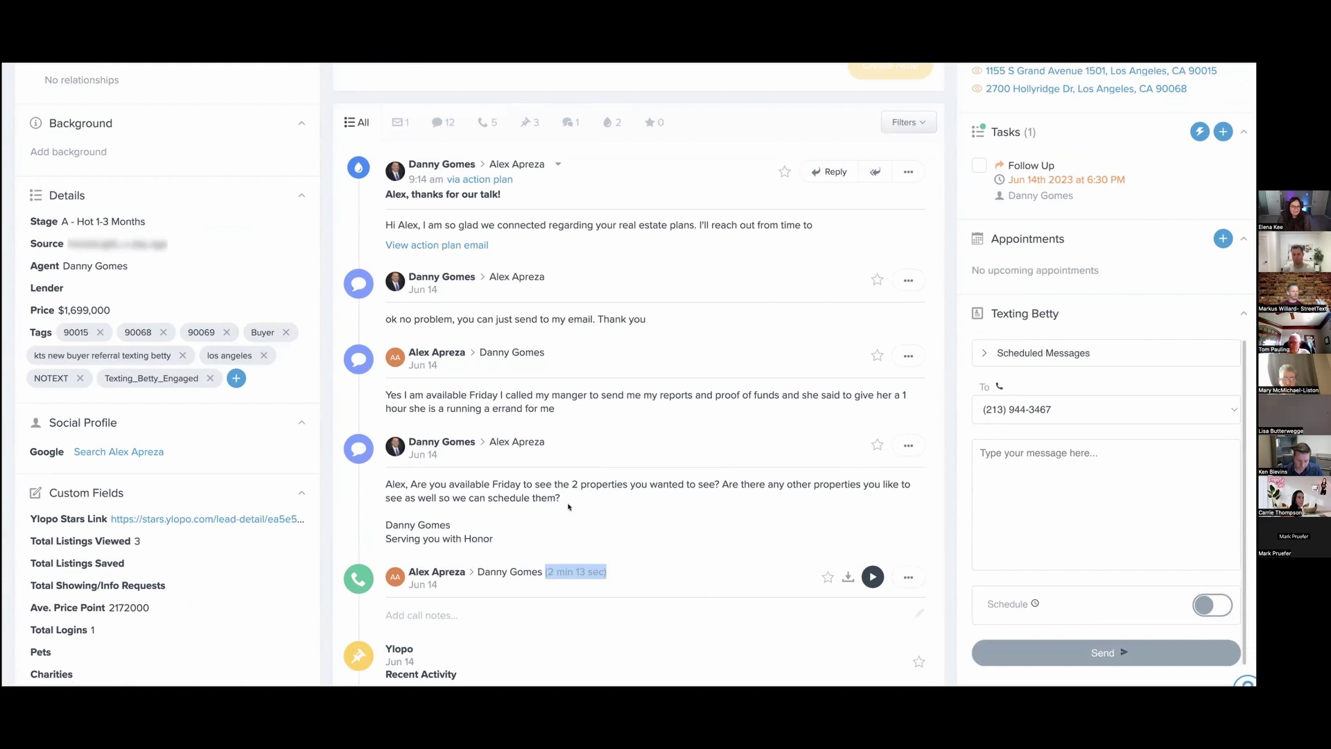
{"action": "left_click_drag", "start_coordinate": [562, 499], "coordinate": [355, 475]}
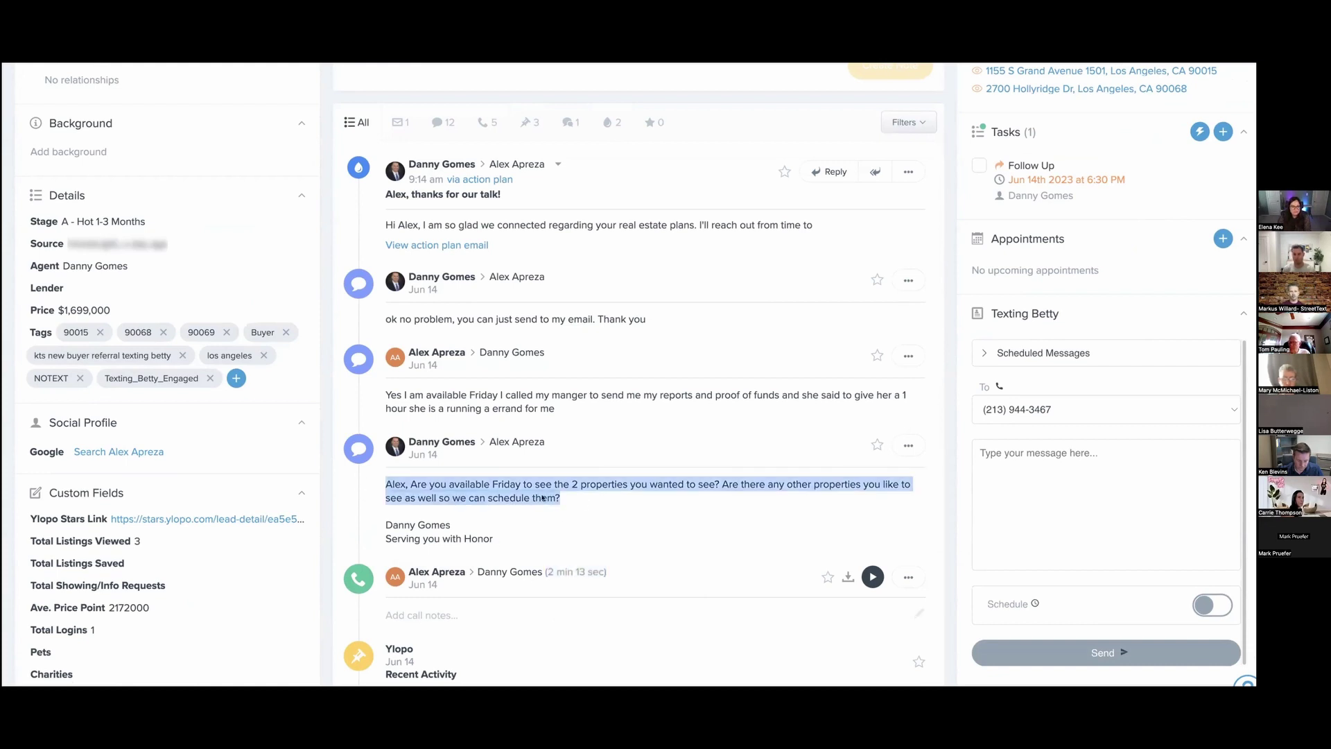
{"action": "scroll", "coordinate": [144, 281], "scroll_direction": "up", "scroll_amount": 1}
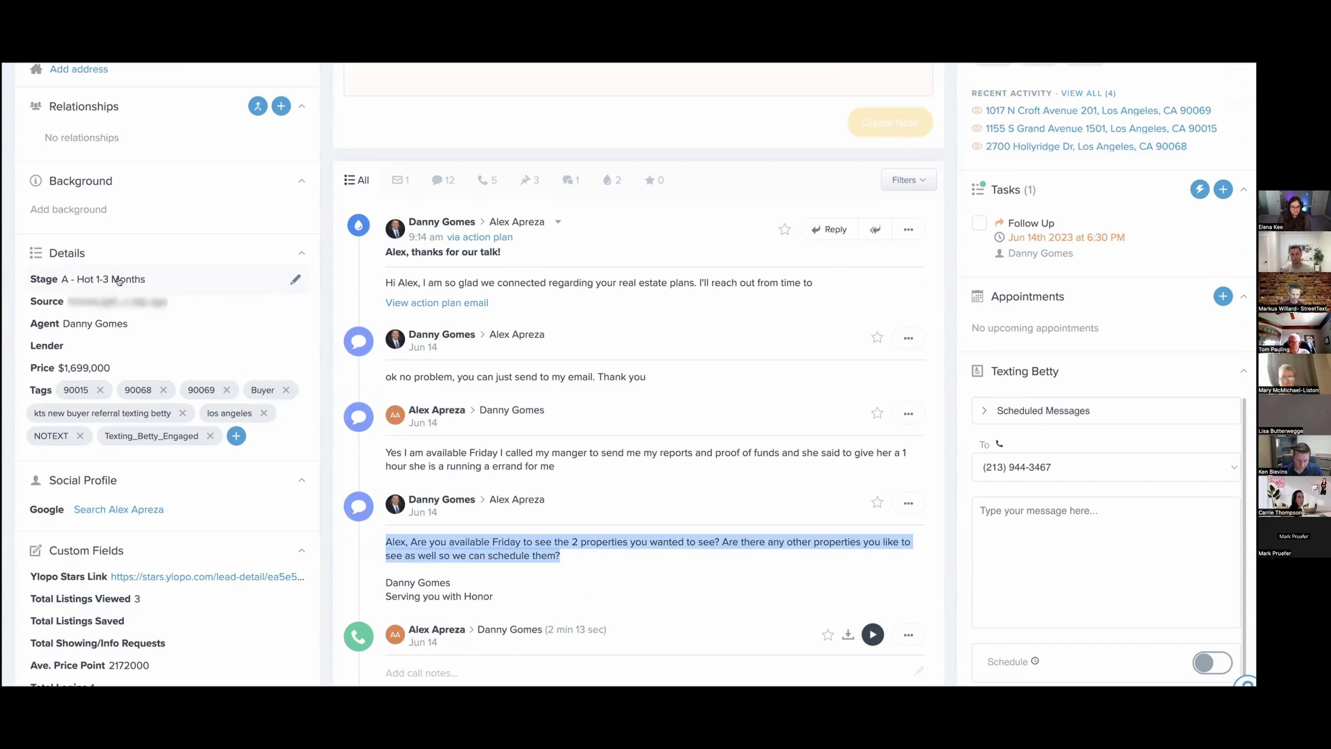
{"action": "scroll", "coordinate": [613, 469], "scroll_direction": "down", "scroll_amount": 5}
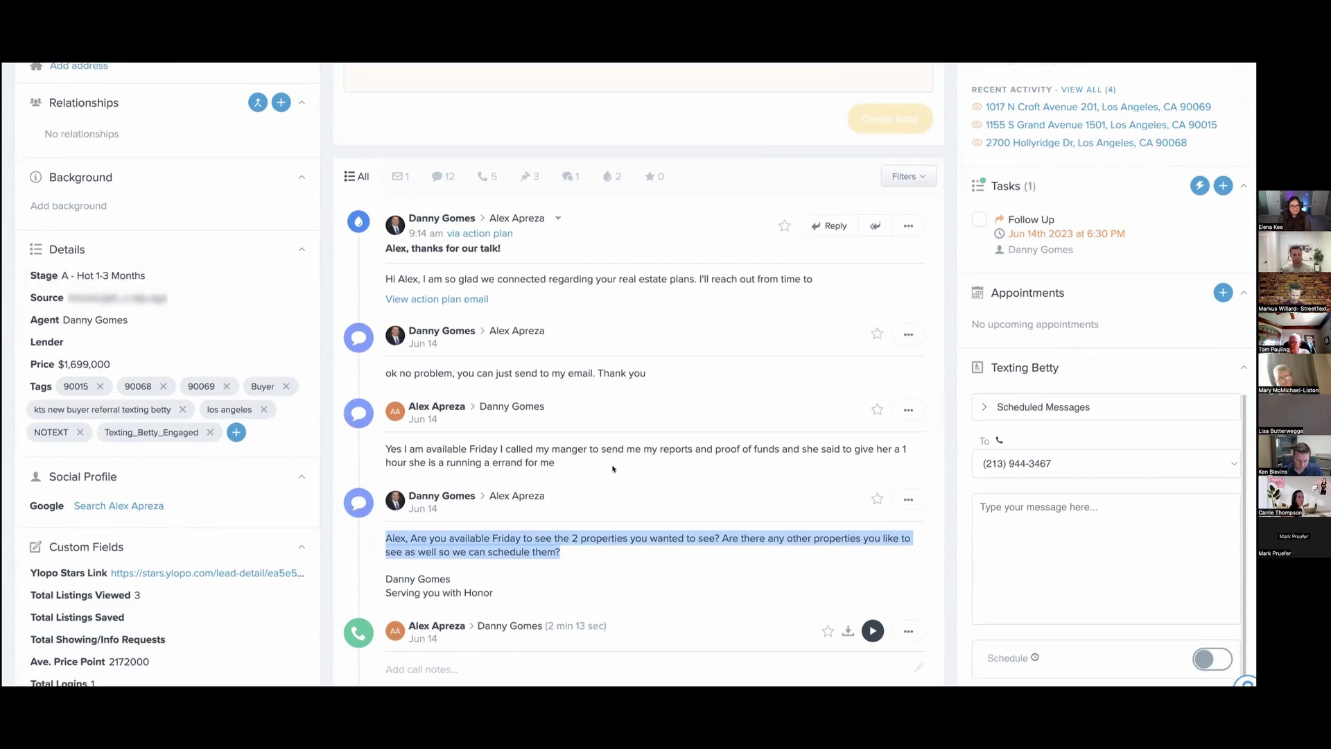
{"action": "scroll", "coordinate": [613, 469], "scroll_direction": "down", "scroll_amount": 5}
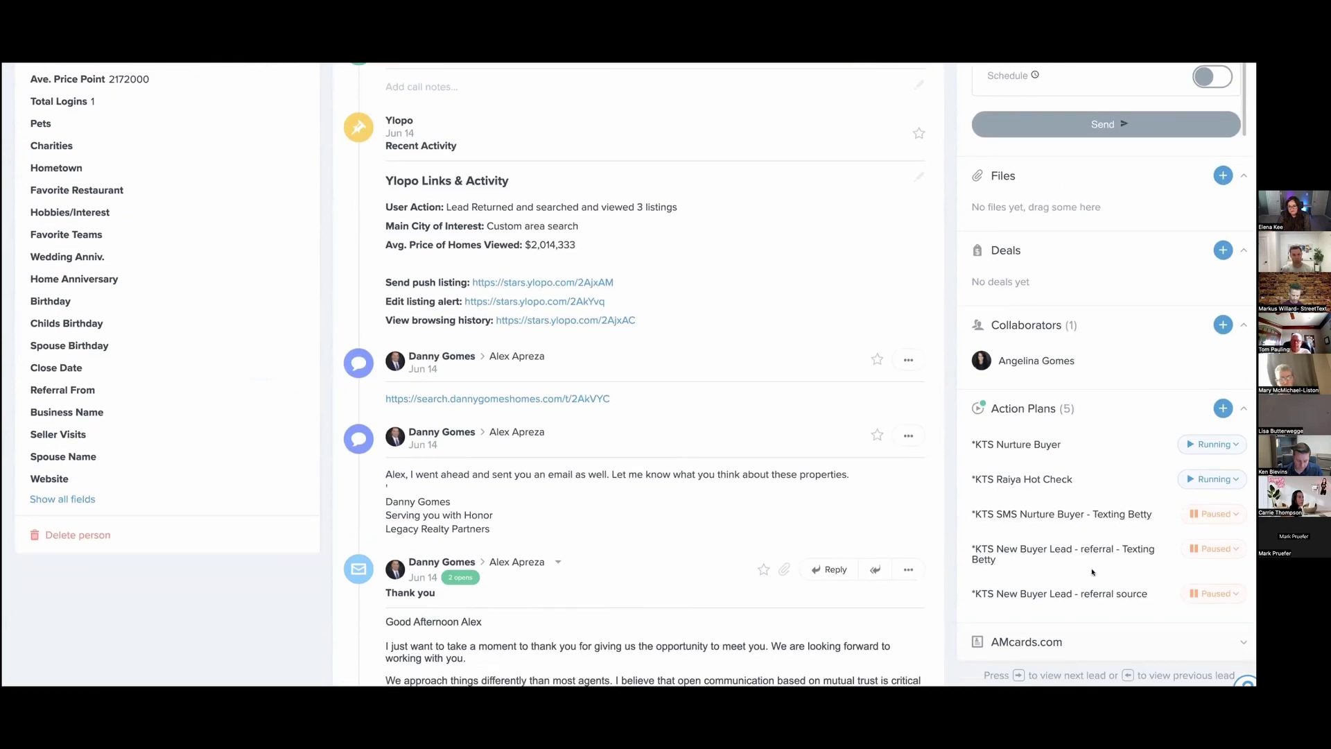
{"action": "left_click_drag", "start_coordinate": [1061, 445], "coordinate": [953, 449]}
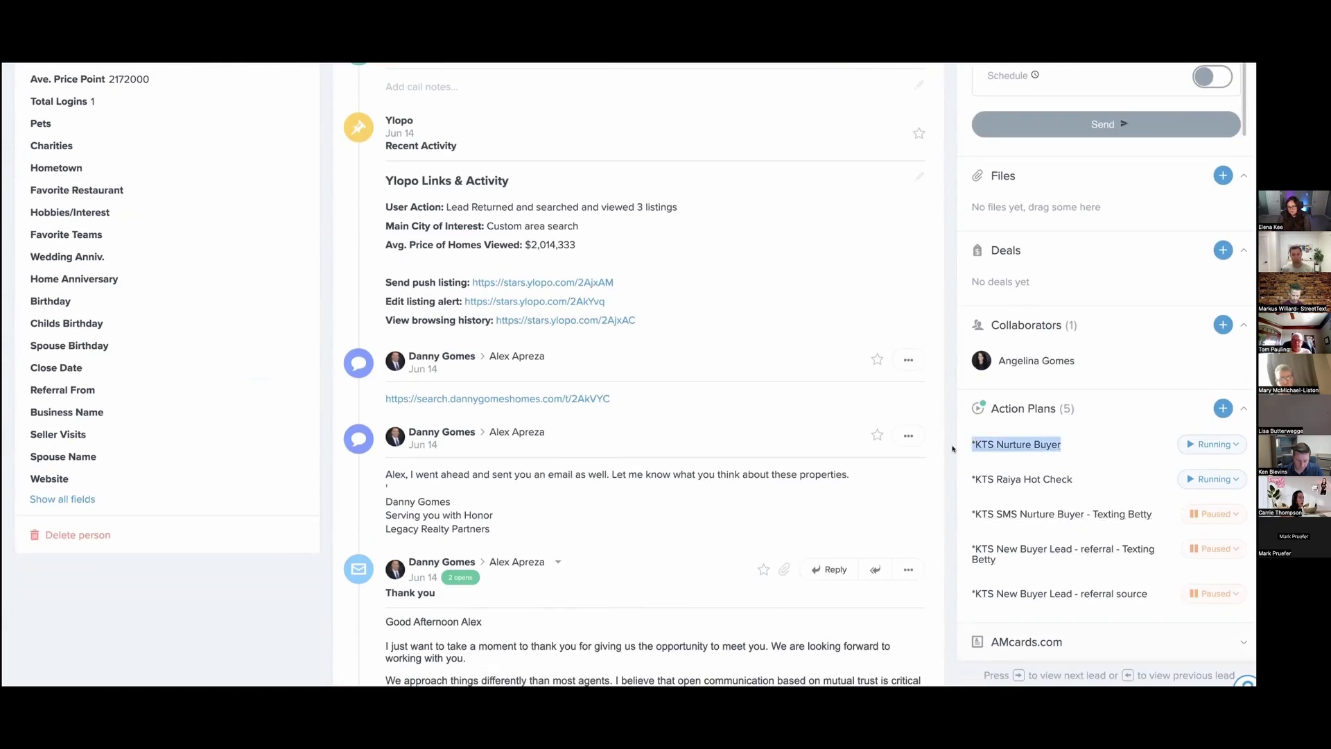
Step: Expand the action plan email in the lead's timeline and read its message alongside the earlier texts
{"action": "scroll", "coordinate": [691, 542], "scroll_direction": "up", "scroll_amount": 10}
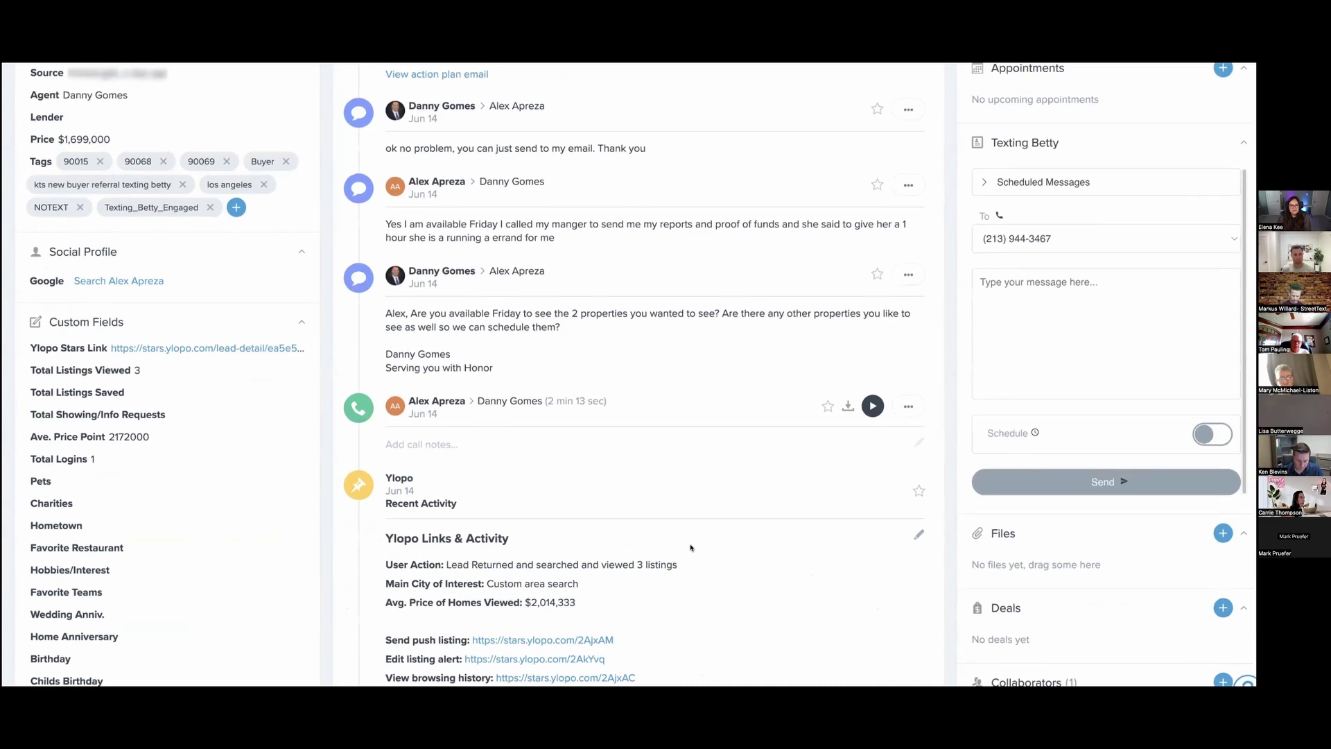
{"action": "left_click", "coordinate": [446, 336]}
{"action": "left_click_drag", "start_coordinate": [385, 313], "coordinate": [594, 384]}
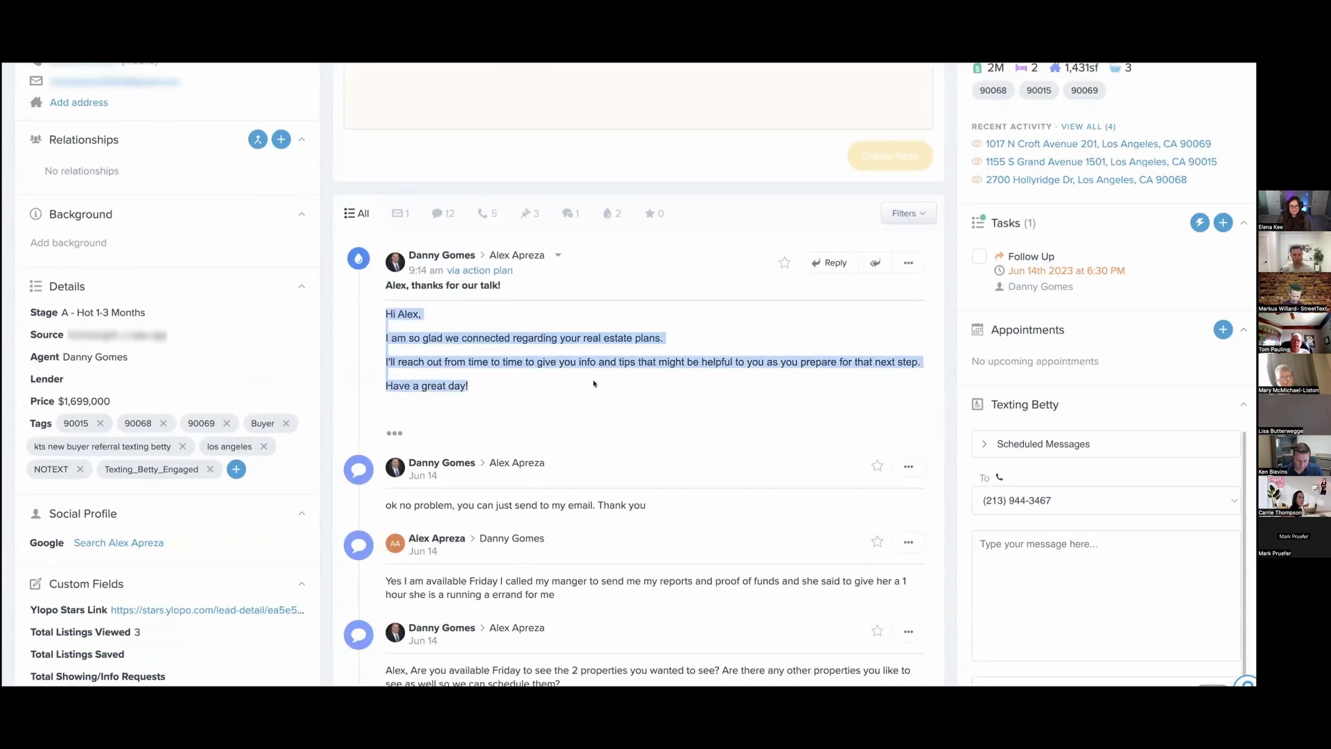
{"action": "left_click", "coordinate": [594, 383]}
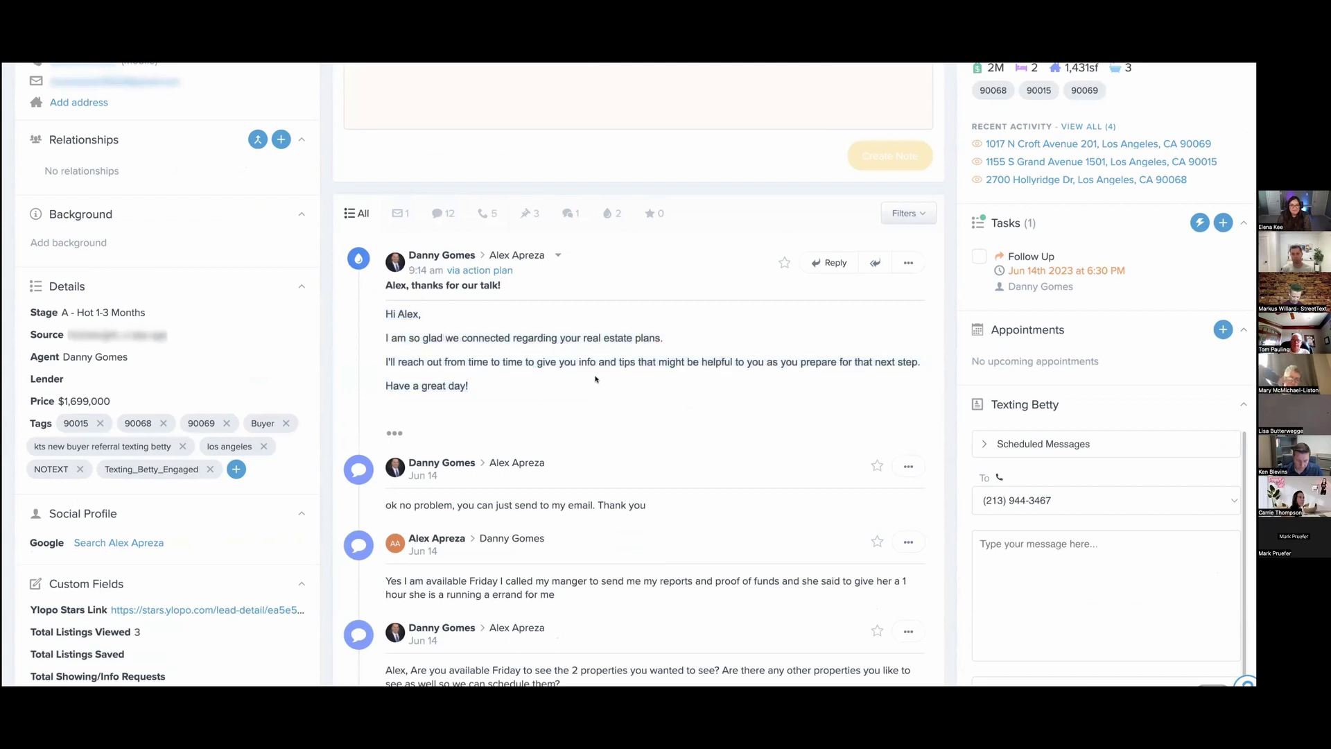
{"action": "scroll", "coordinate": [595, 378], "scroll_direction": "down", "scroll_amount": 1}
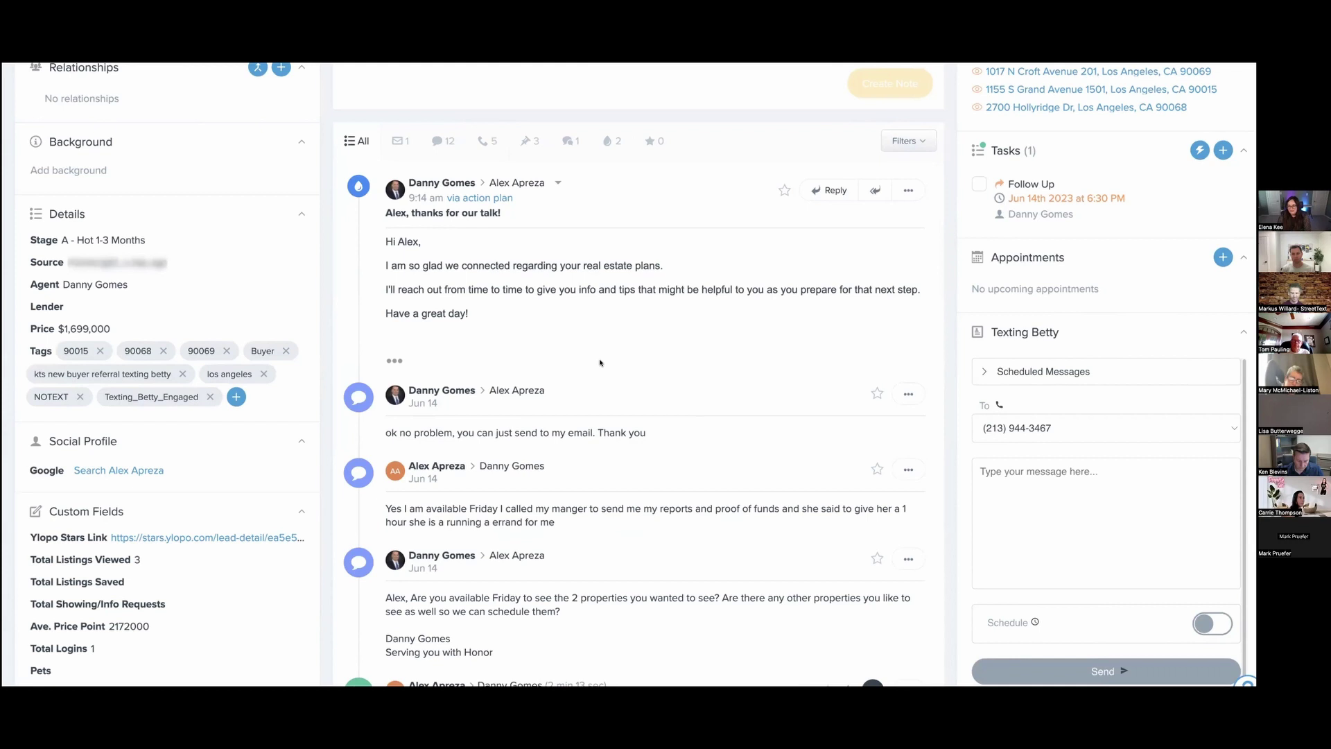
{"action": "scroll", "coordinate": [601, 363], "scroll_direction": "down", "scroll_amount": 1}
{"action": "left_click_drag", "start_coordinate": [574, 326], "coordinate": [499, 313]}
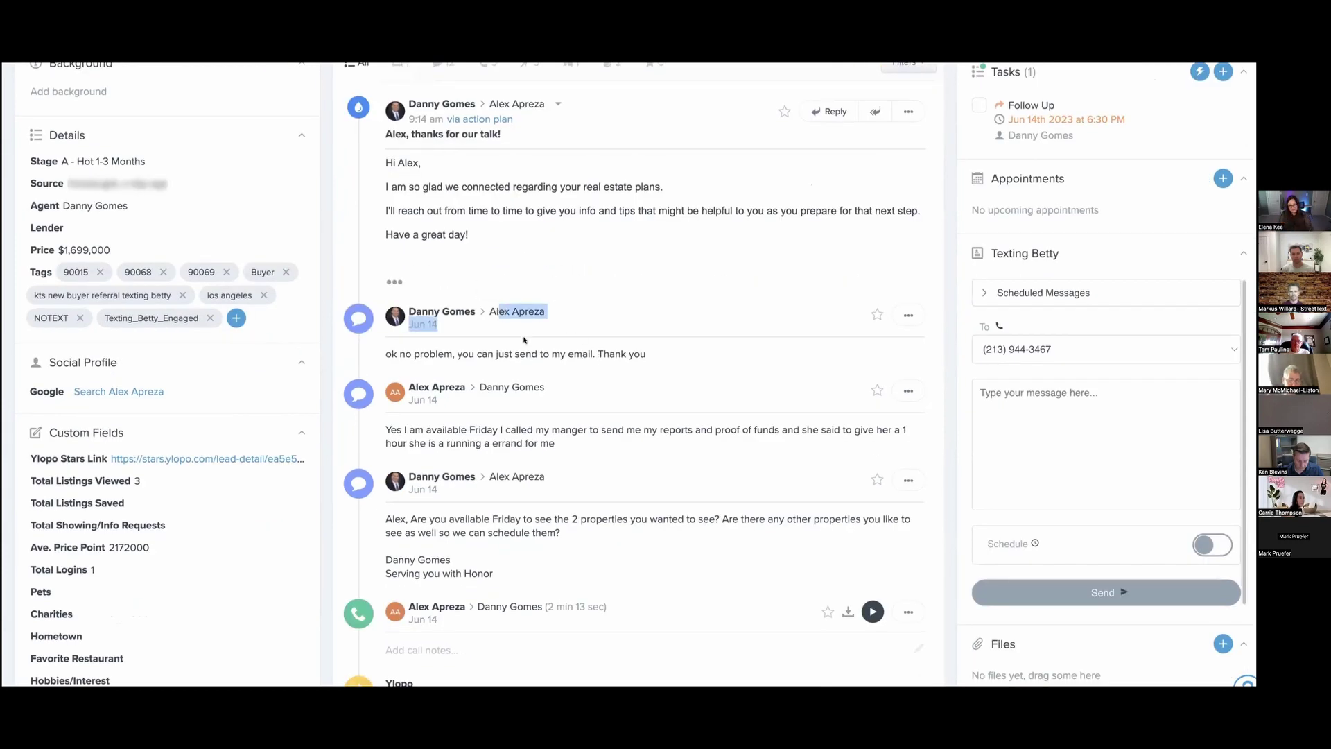
Step: View the Stage options for this lead and cancel without changing the stage
{"action": "scroll", "coordinate": [521, 334], "scroll_direction": "up", "scroll_amount": 2}
{"action": "left_click", "coordinate": [164, 330]}
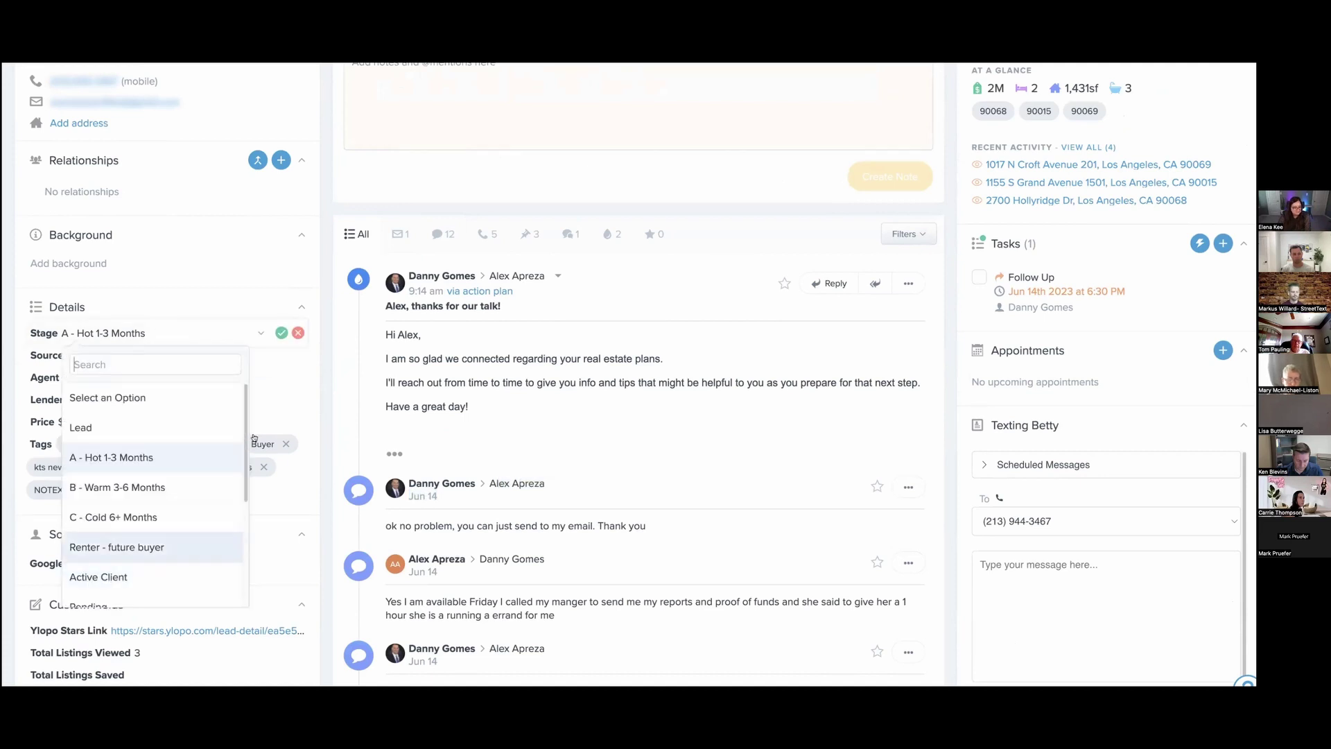
{"action": "left_click", "coordinate": [298, 333]}
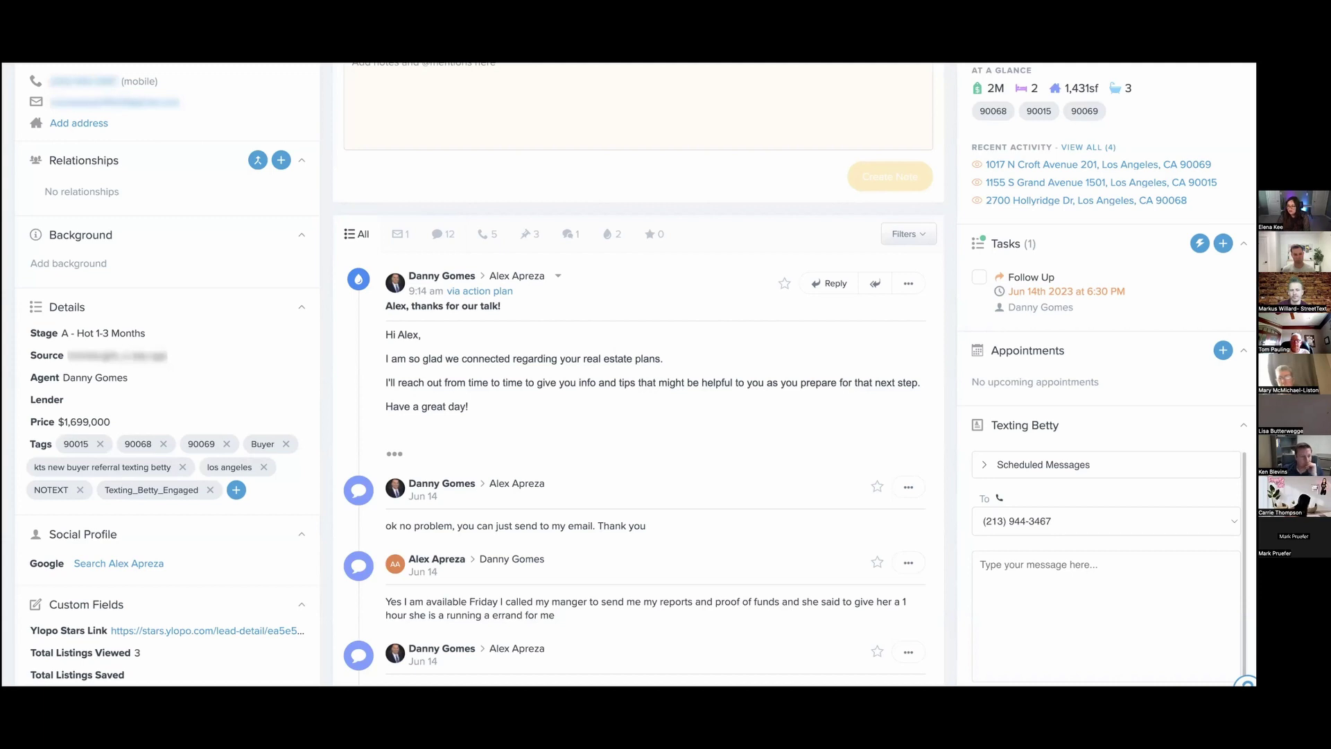
Step: Search the action plans for "post clo" and open *KTS Post Closing for editing
{"action": "scroll", "coordinate": [493, 363], "scroll_direction": "up", "scroll_amount": 3}
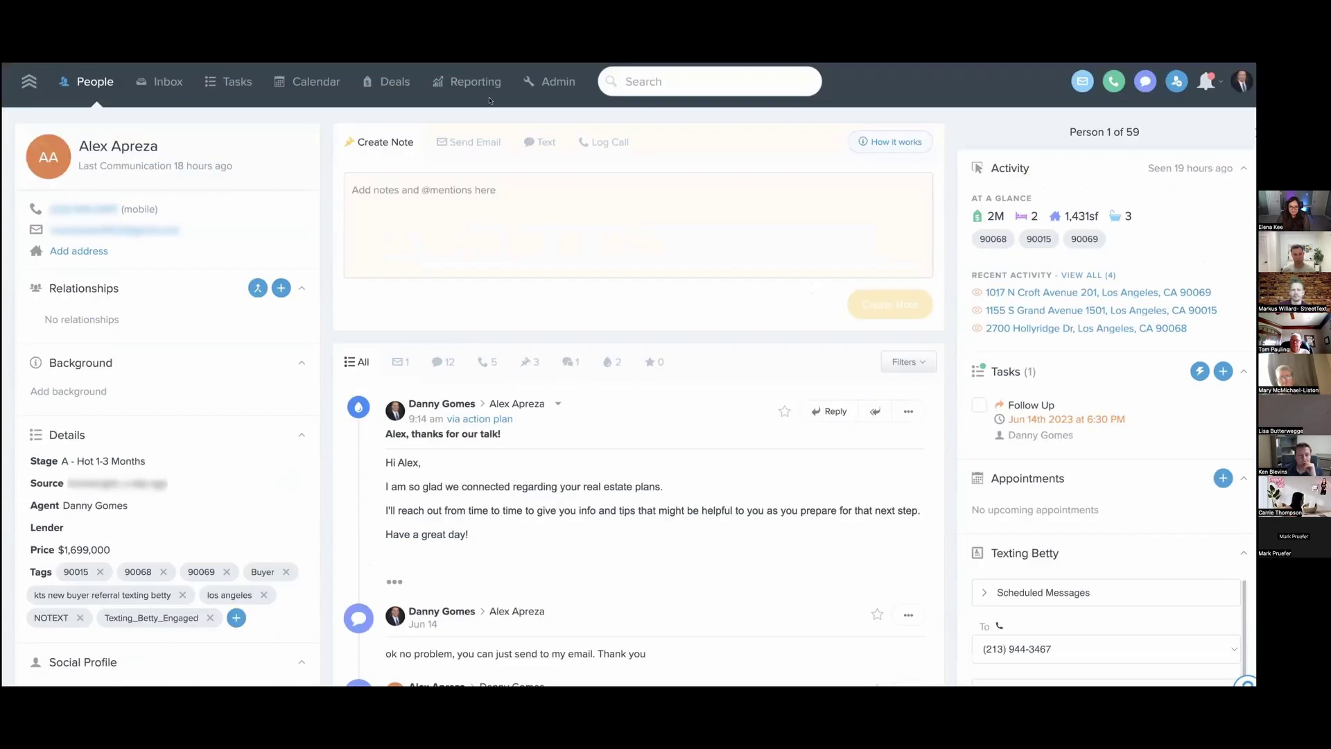
{"action": "left_click", "coordinate": [548, 90]}
{"action": "left_click", "coordinate": [305, 137]}
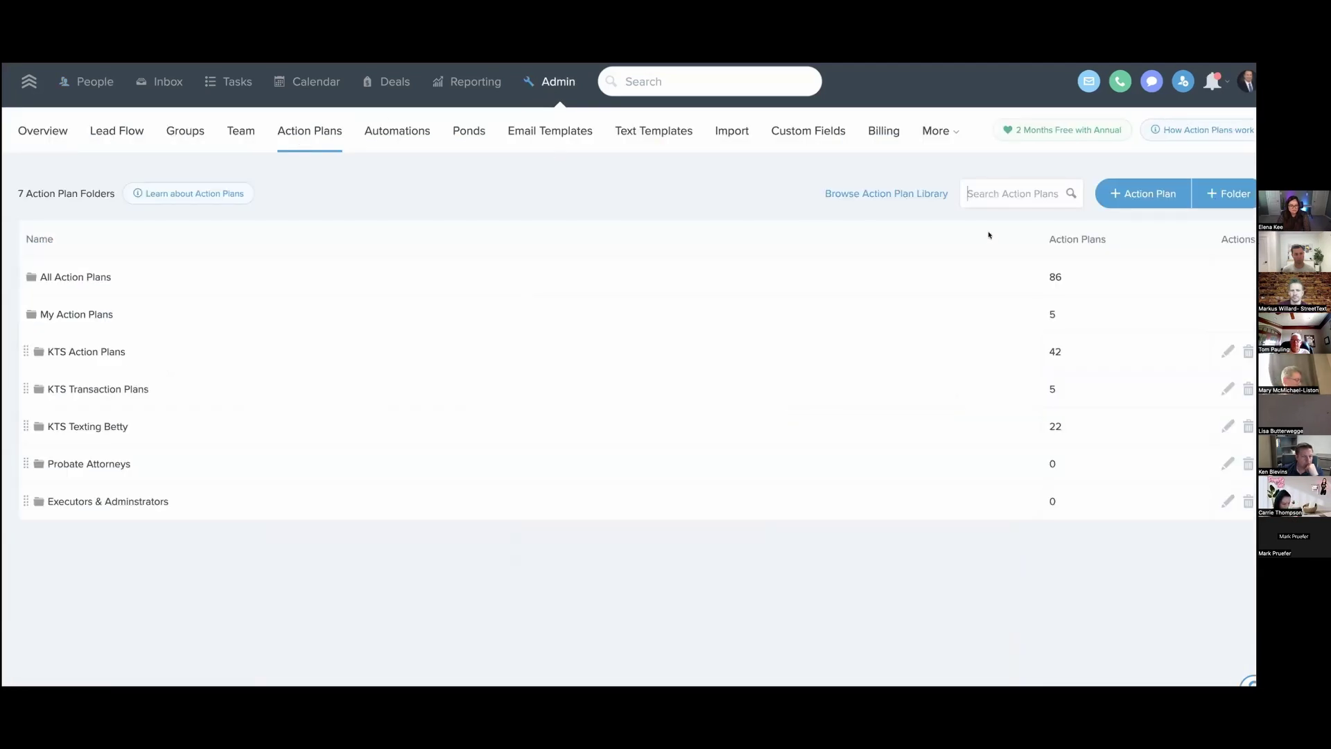
{"action": "type", "text": "post clo"}
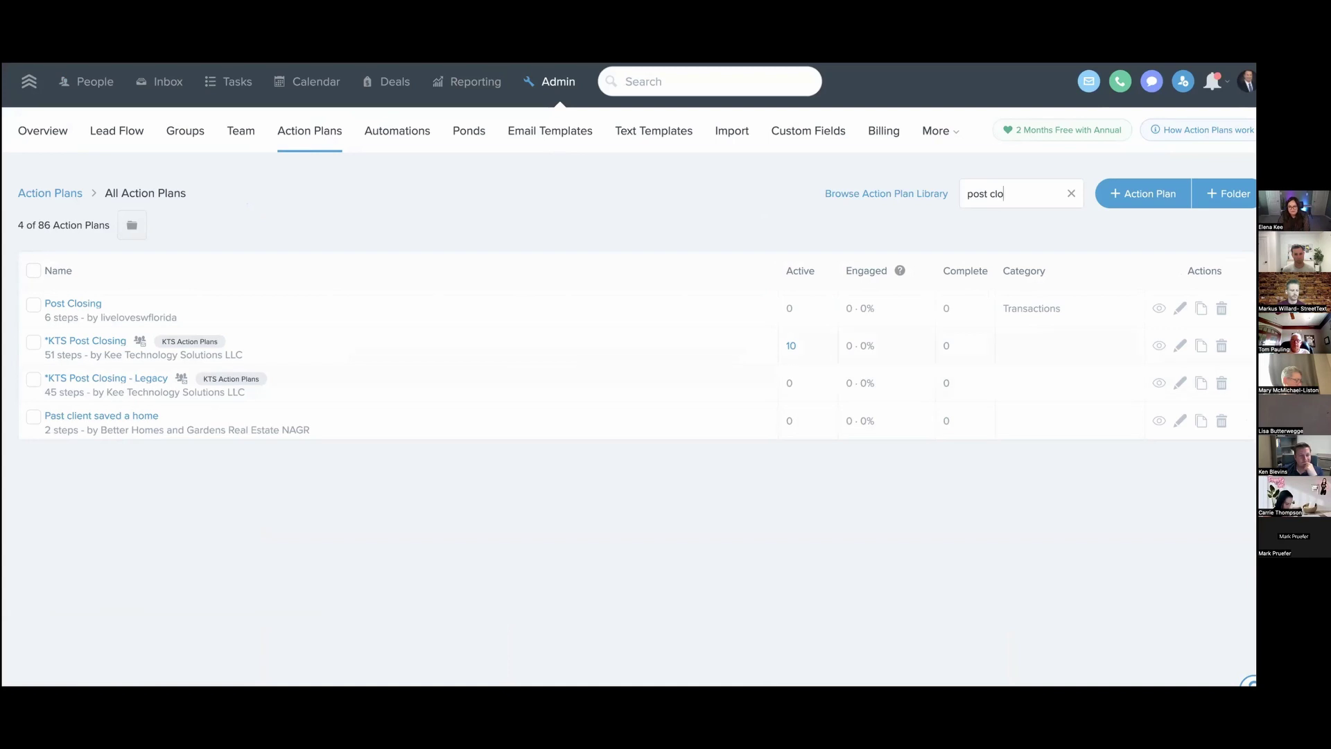
{"action": "left_click", "coordinate": [85, 340]}
Step: Preview the *KTS Post Closing #1 and #2 email templates, highlighting the five review questions in #2, and close them without changes
{"action": "left_click", "coordinate": [604, 497]}
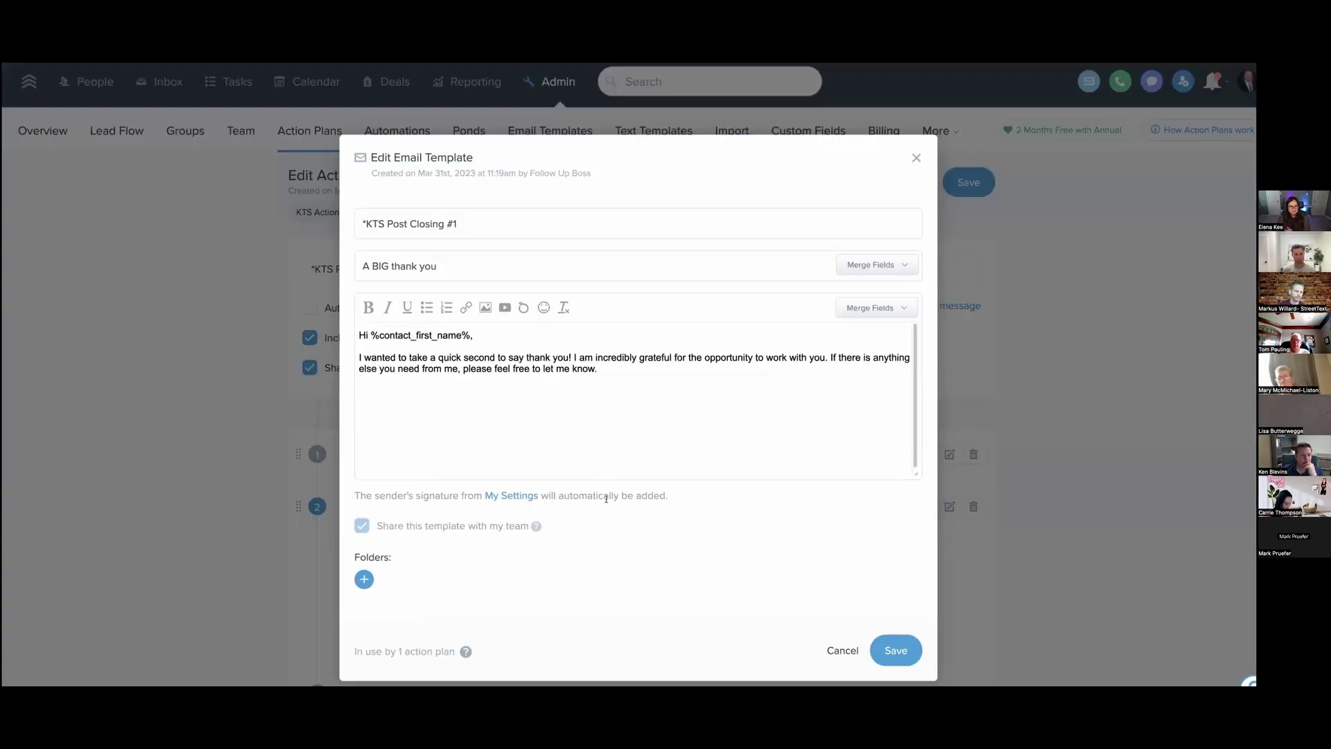
{"action": "left_click", "coordinate": [110, 408]}
{"action": "scroll", "coordinate": [500, 527], "scroll_direction": "down", "scroll_amount": 1}
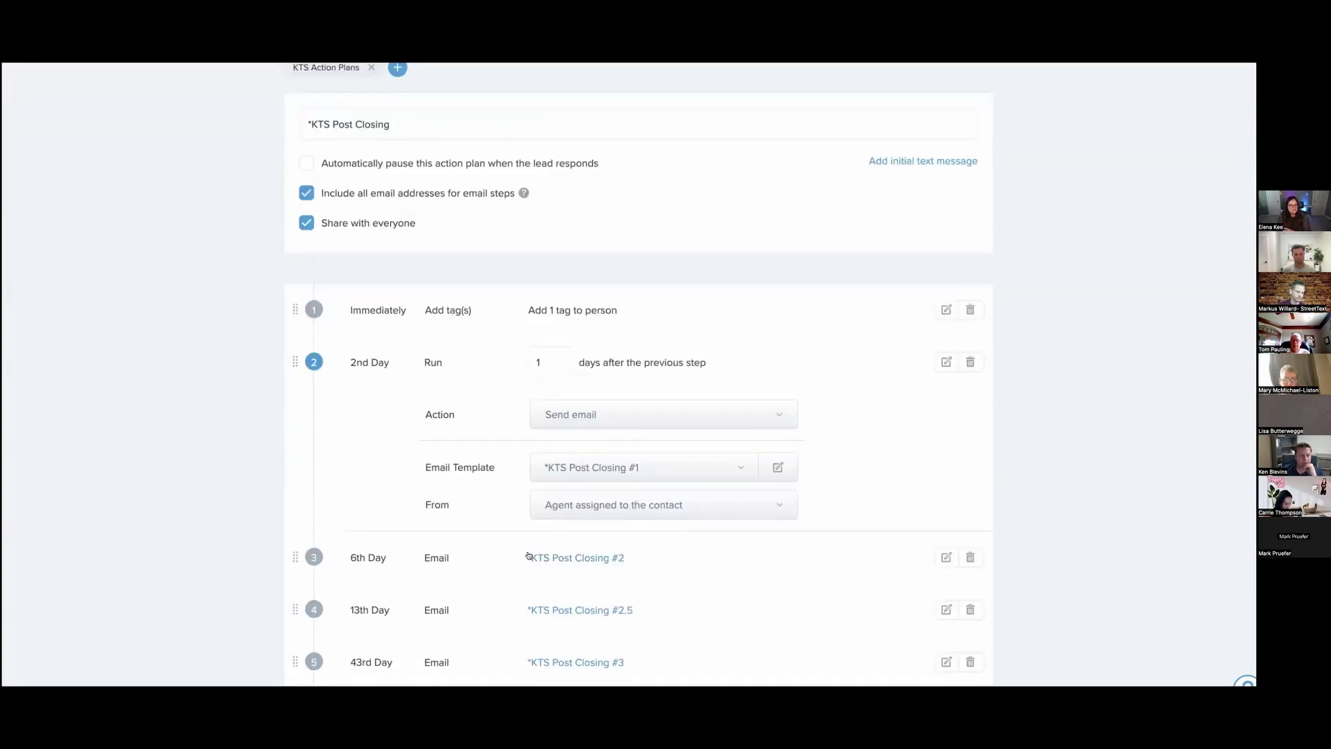
{"action": "left_click", "coordinate": [533, 551]}
{"action": "scroll", "coordinate": [526, 381], "scroll_direction": "down", "scroll_amount": 1}
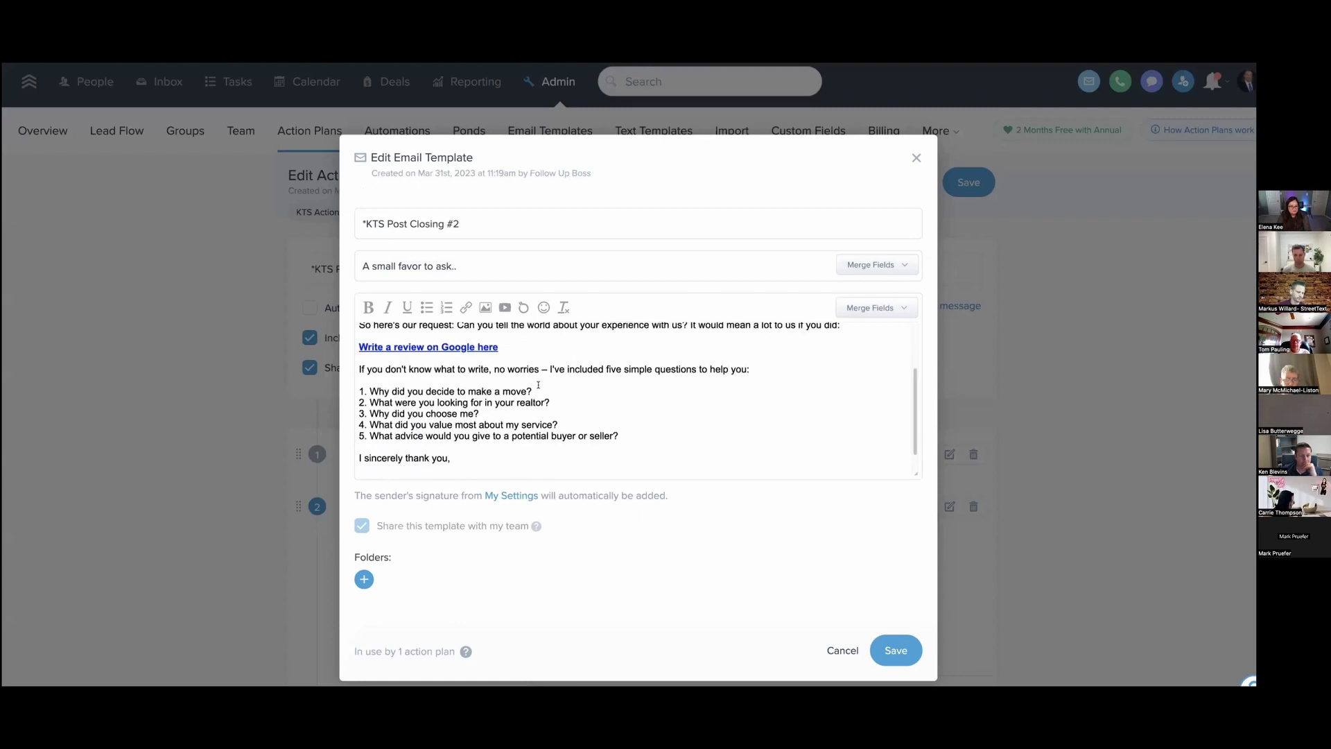
{"action": "left_click_drag", "start_coordinate": [619, 436], "coordinate": [294, 358]}
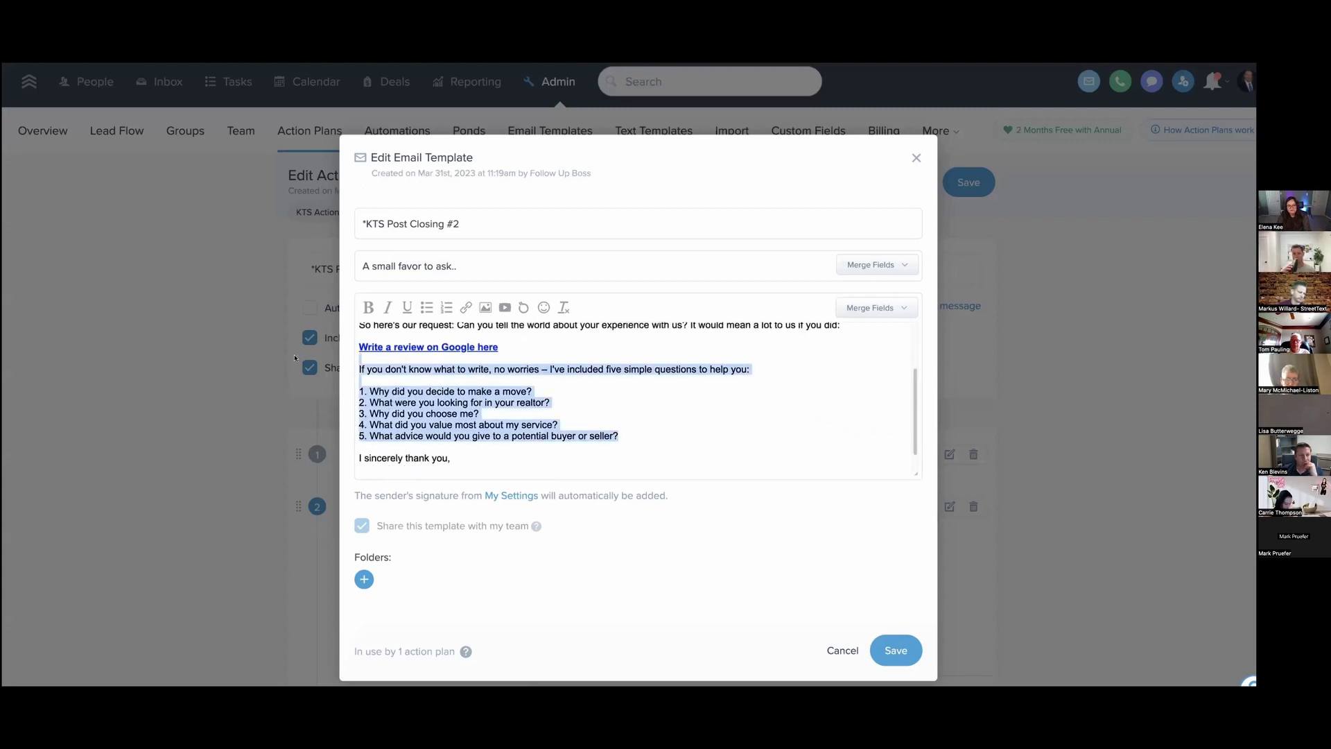
{"action": "left_click", "coordinate": [496, 382]}
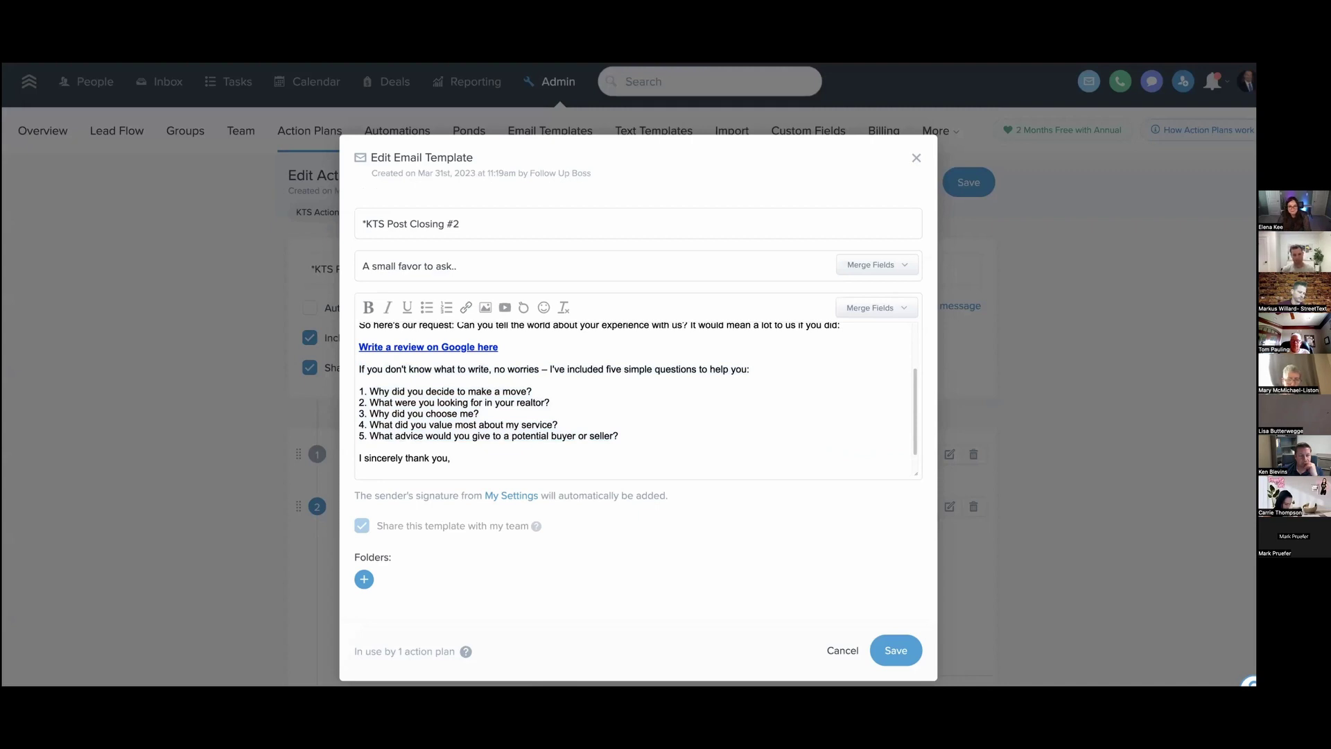
{"action": "key", "text": "Escape"}
Step: Preview the *KTS Post Closing #2.5 email template in the 13th Day step and close it without changes
{"action": "scroll", "coordinate": [811, 520], "scroll_direction": "down", "scroll_amount": 5}
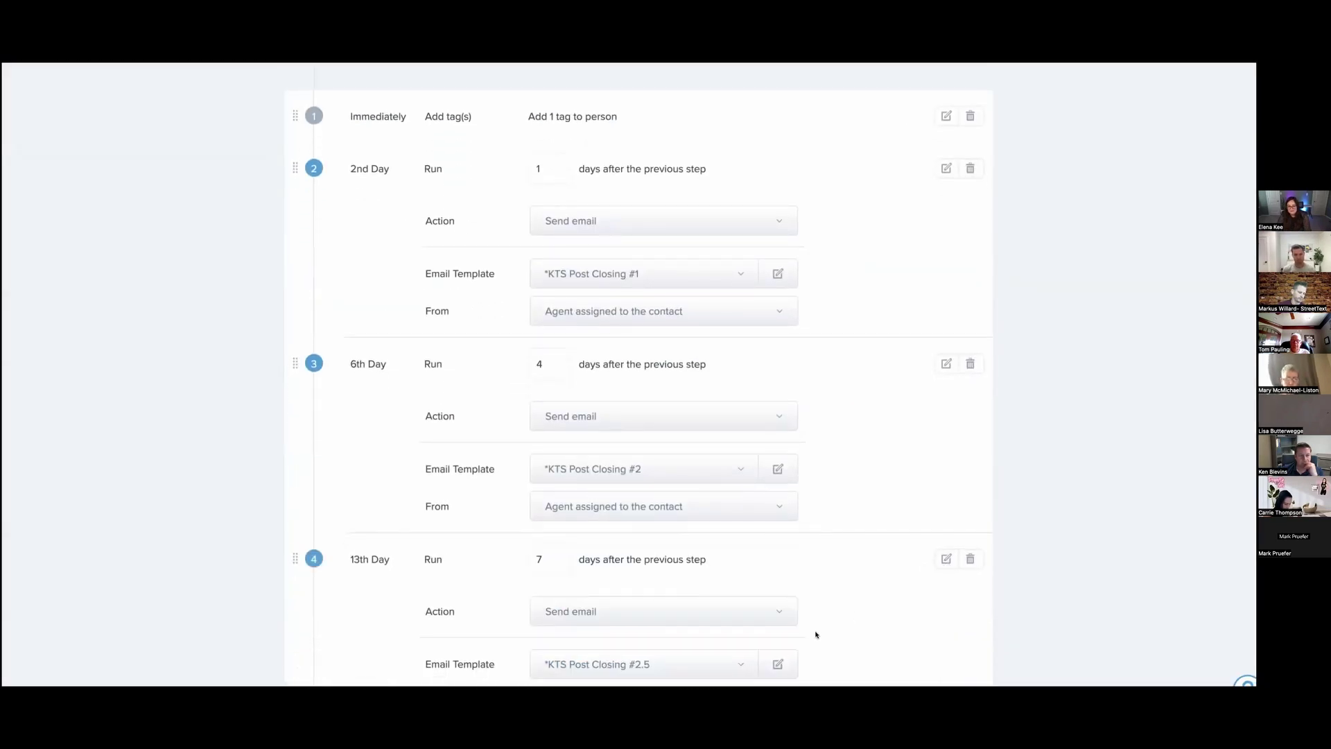
{"action": "left_click", "coordinate": [783, 658]}
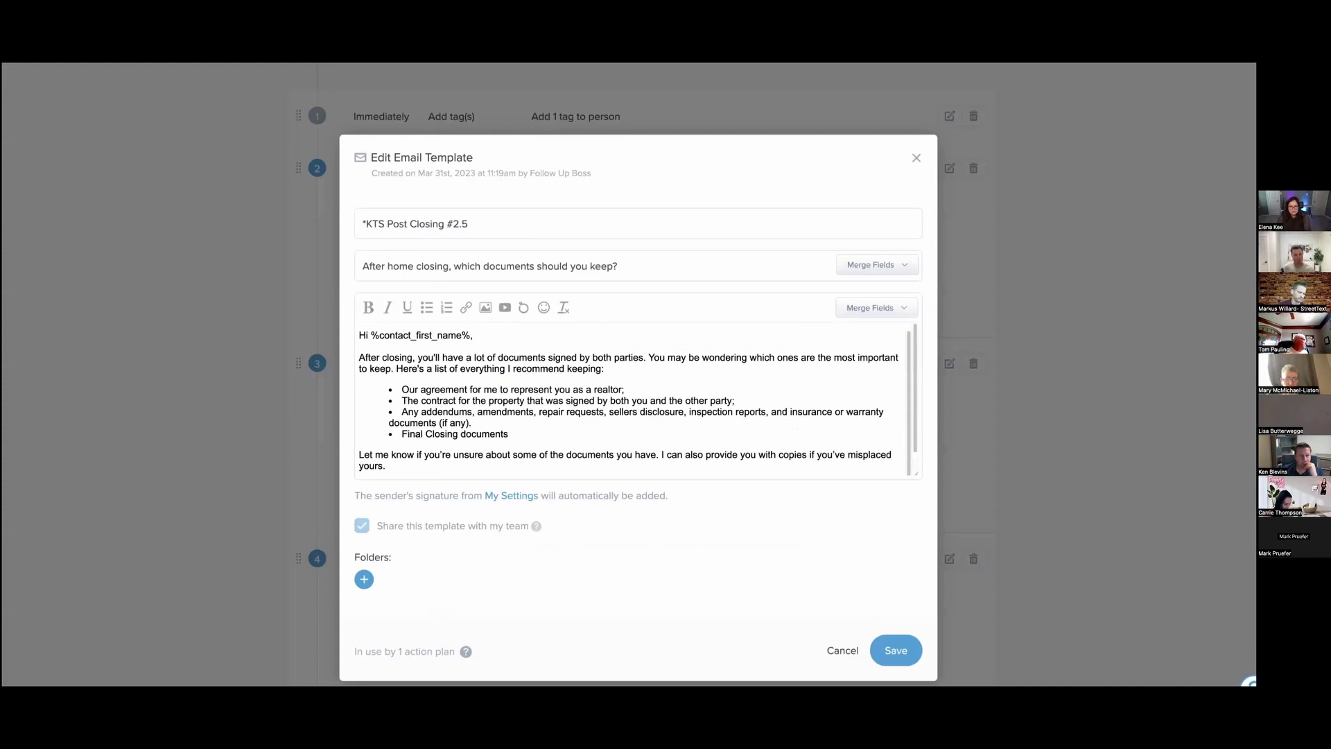
{"action": "key", "text": "Escape"}
Step: Review the full email schedule of the *KTS Post Closing plan through its last step, and return to the early steps
{"action": "scroll", "coordinate": [744, 550], "scroll_direction": "down", "scroll_amount": 15}
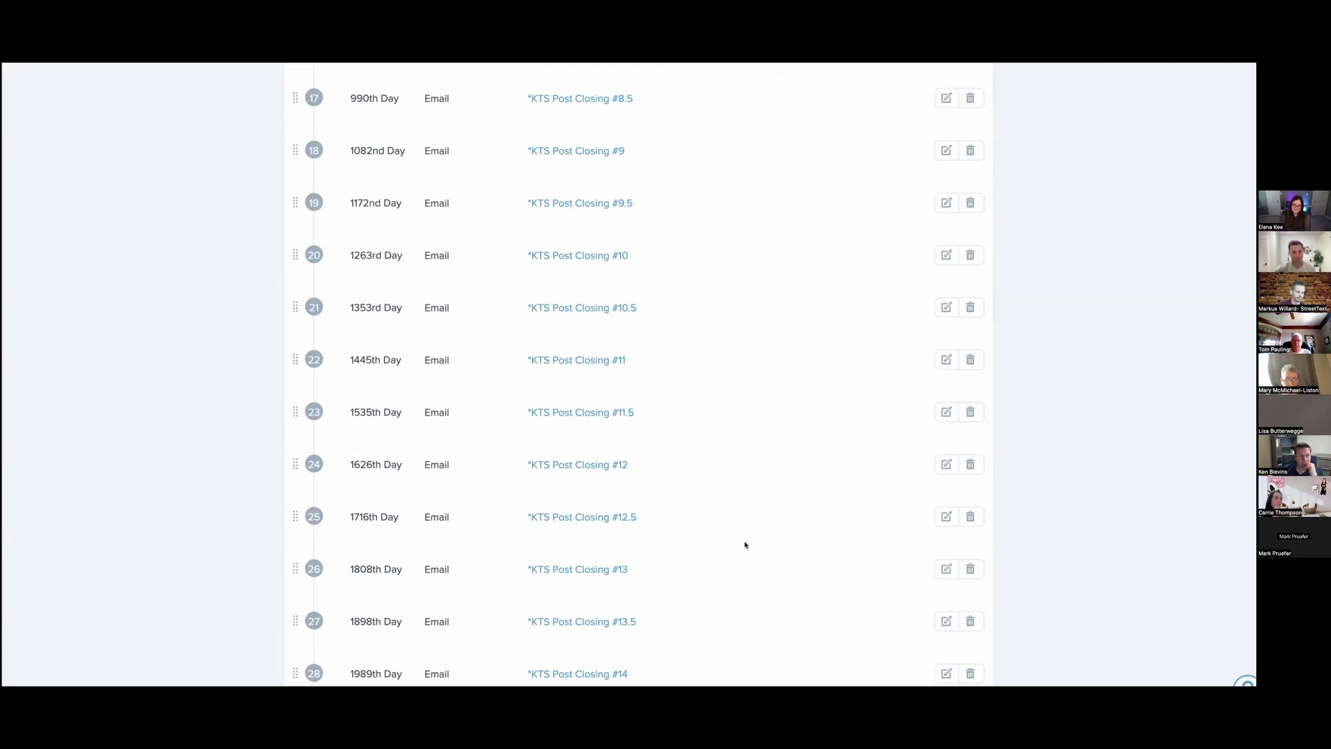
{"action": "scroll", "coordinate": [758, 548], "scroll_direction": "down", "scroll_amount": 4}
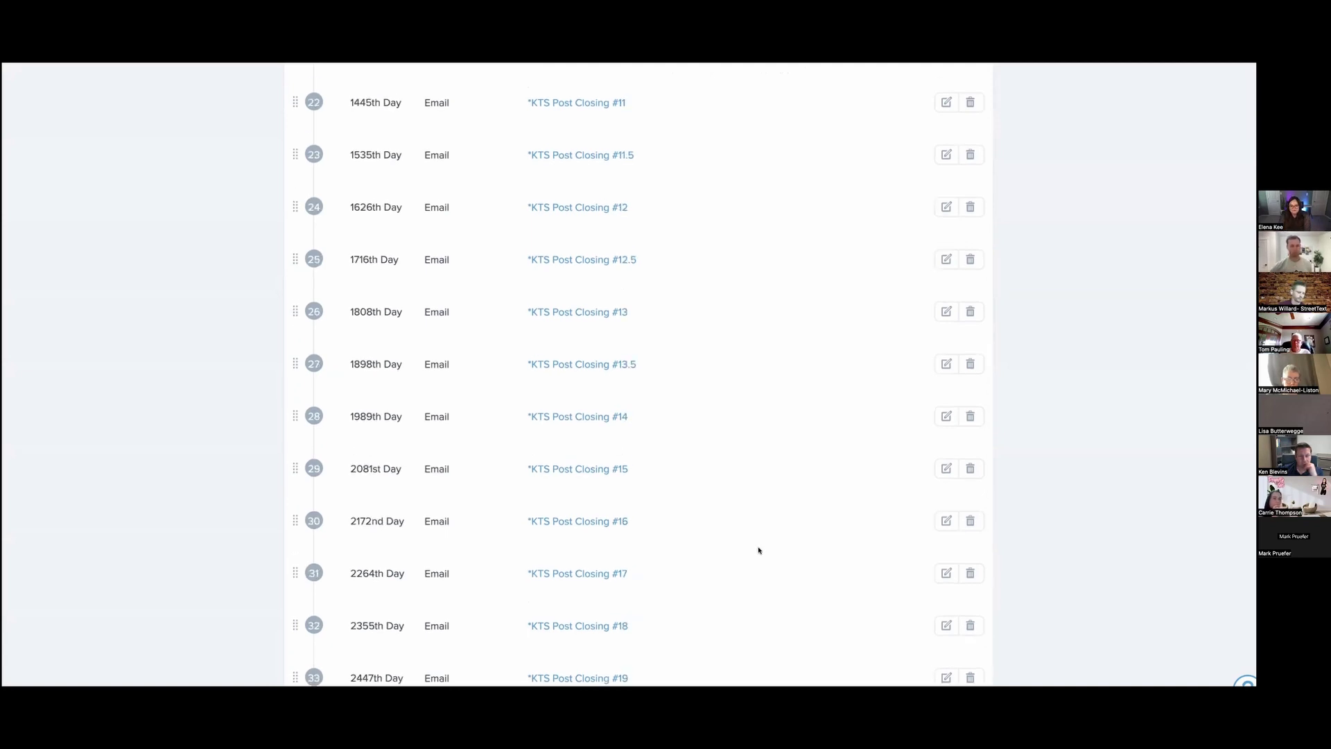
{"action": "scroll", "coordinate": [758, 550], "scroll_direction": "down", "scroll_amount": 15}
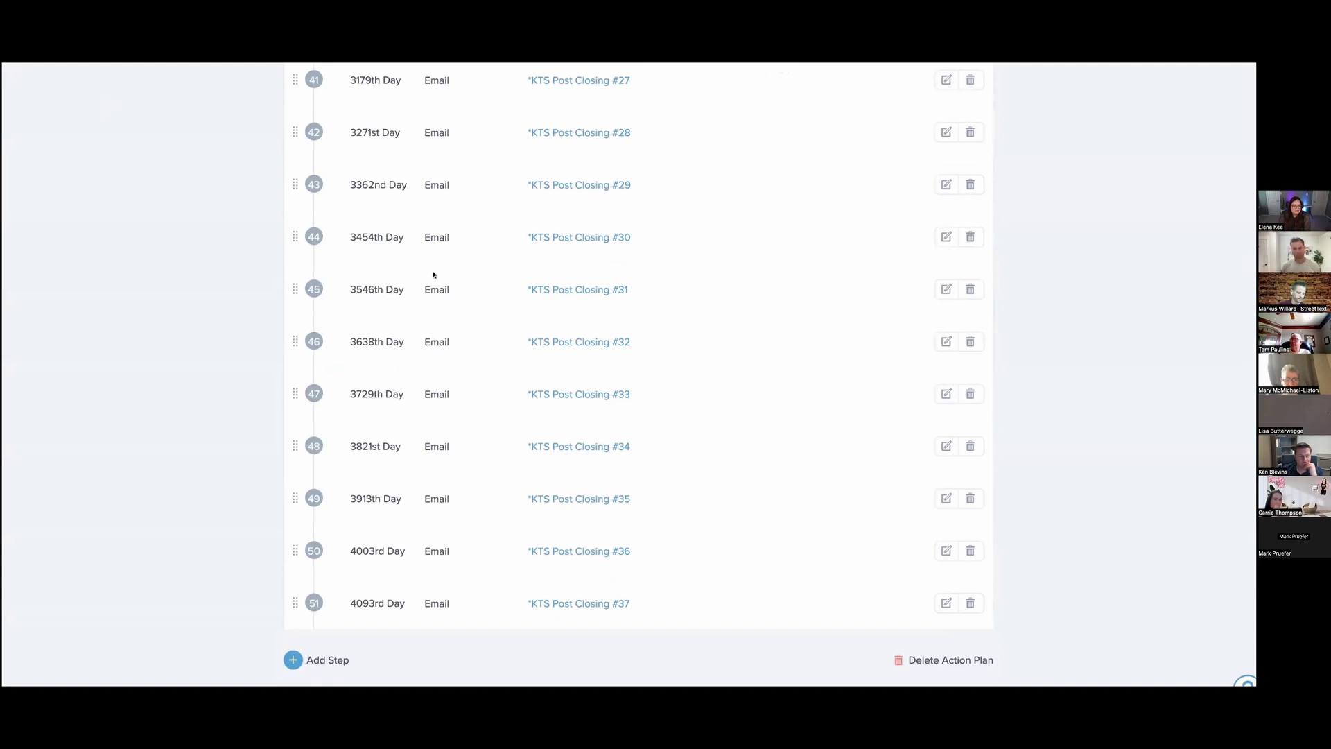
{"action": "scroll", "coordinate": [543, 444], "scroll_direction": "up", "scroll_amount": 20}
{"action": "scroll", "coordinate": [546, 445], "scroll_direction": "up", "scroll_amount": 6}
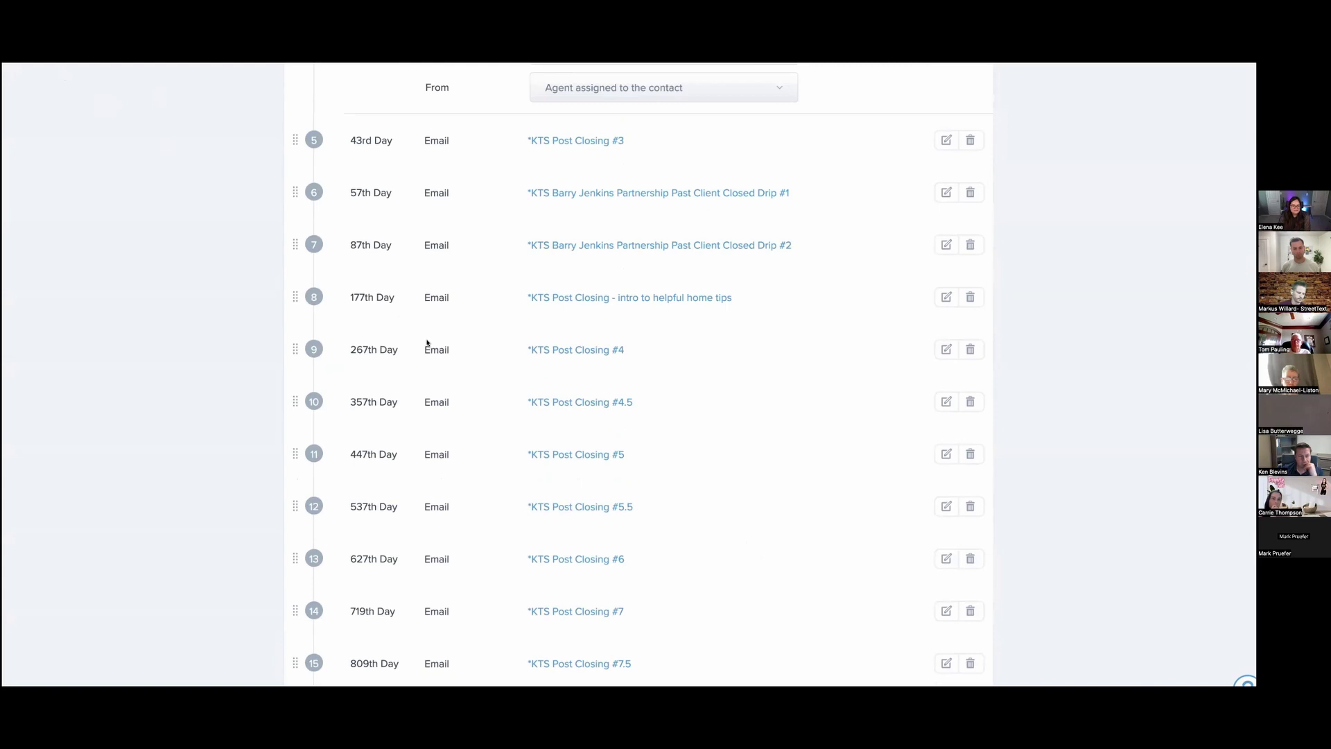
Step: Preview the *KTS Post Closing - intro to helpful home tips email template, highlighting its newsletter invitation and closing question, and close it unchanged
{"action": "left_click", "coordinate": [427, 298]}
{"action": "left_click", "coordinate": [776, 401]}
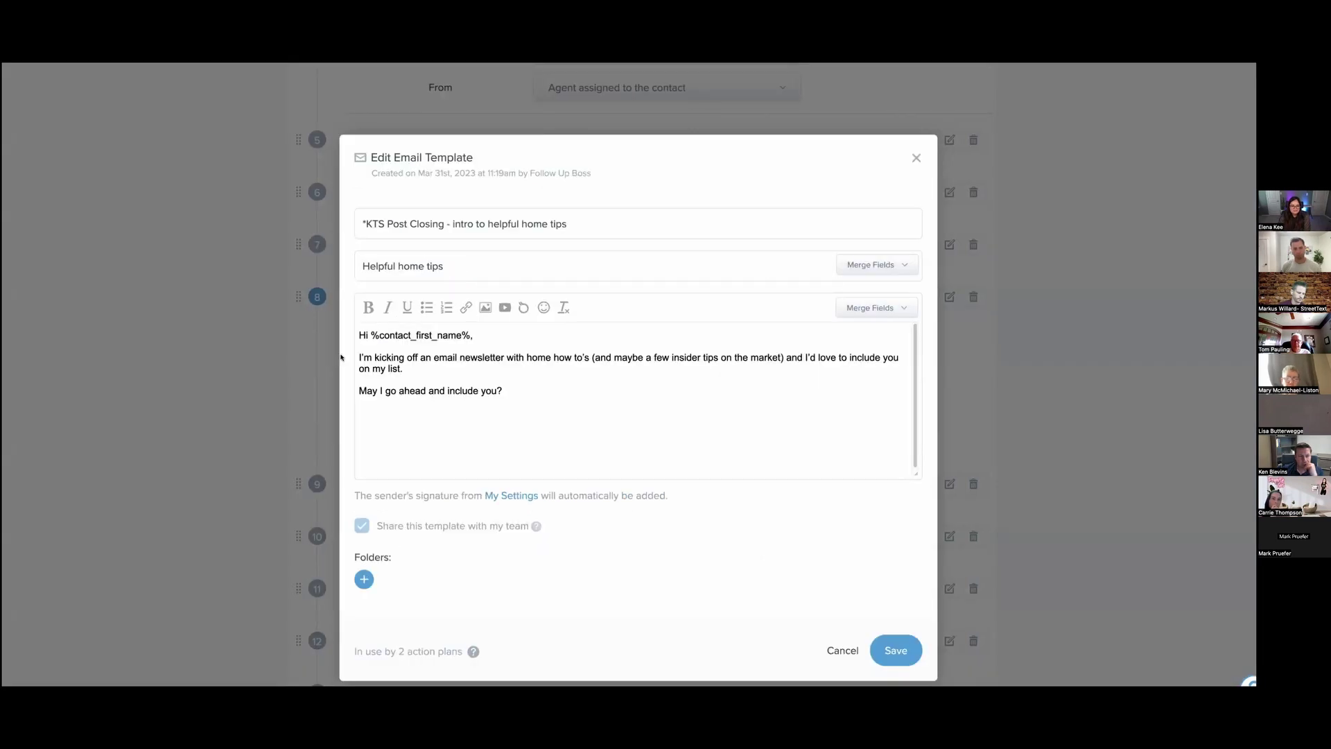
{"action": "left_click_drag", "start_coordinate": [362, 360], "coordinate": [593, 359]}
{"action": "left_click_drag", "start_coordinate": [503, 391], "coordinate": [364, 390]}
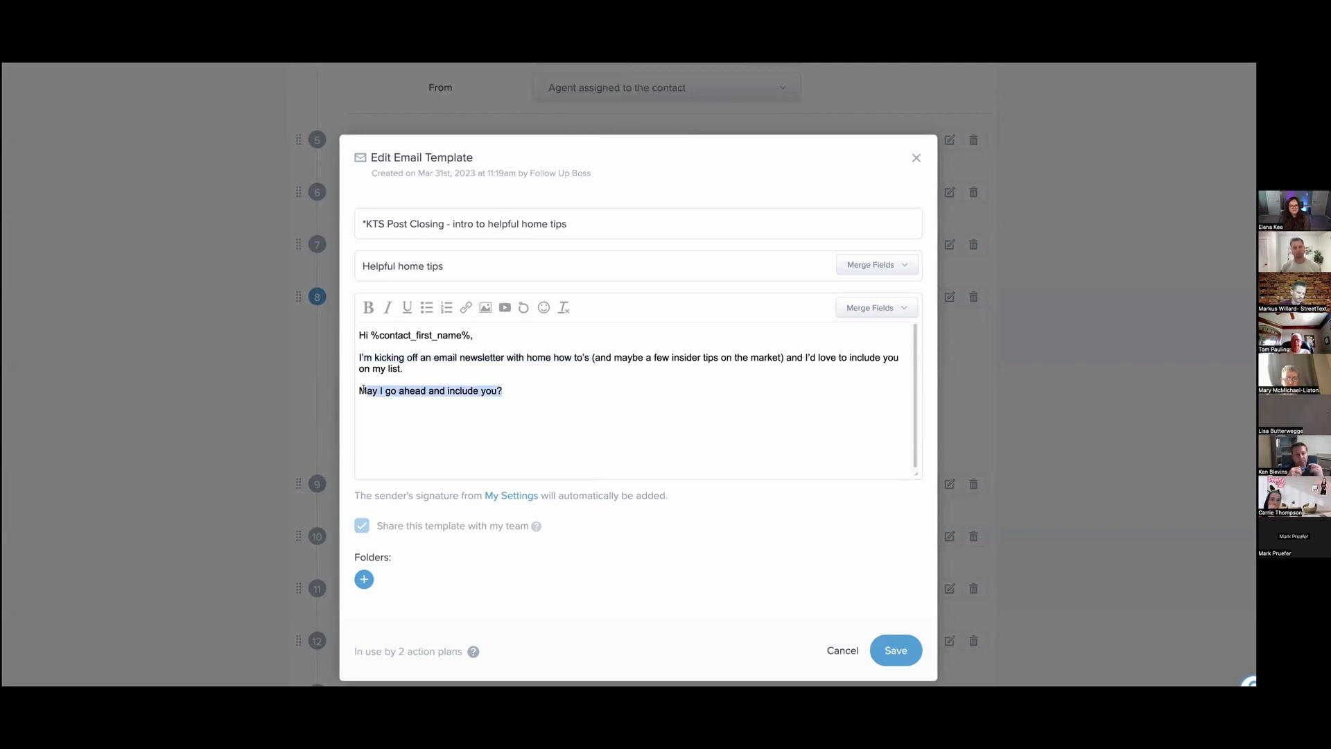
{"action": "left_click", "coordinate": [287, 393]}
Step: Leave the action plan, open the *KTS Back to Website automation, and examine its property viewed and property saved triggers and conditions
{"action": "scroll", "coordinate": [740, 436], "scroll_direction": "up", "scroll_amount": 7}
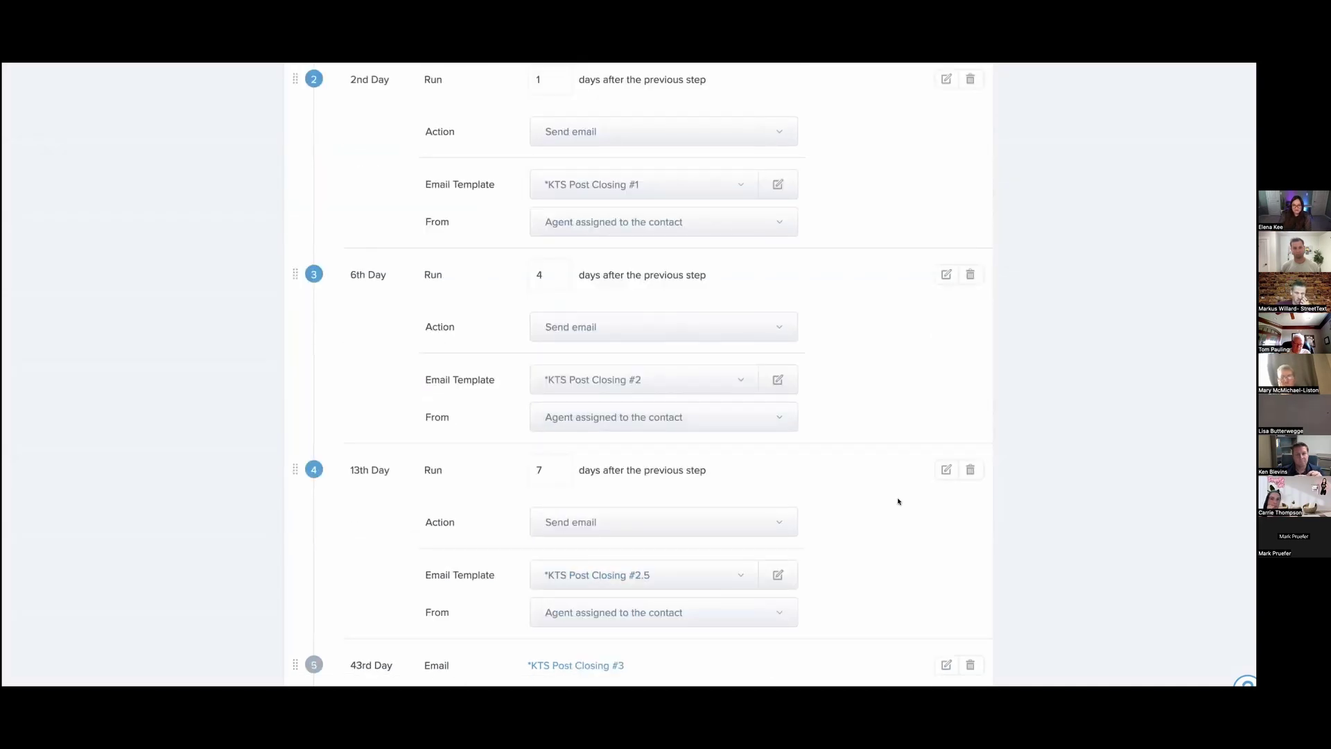
{"action": "scroll", "coordinate": [898, 501], "scroll_direction": "up", "scroll_amount": 6}
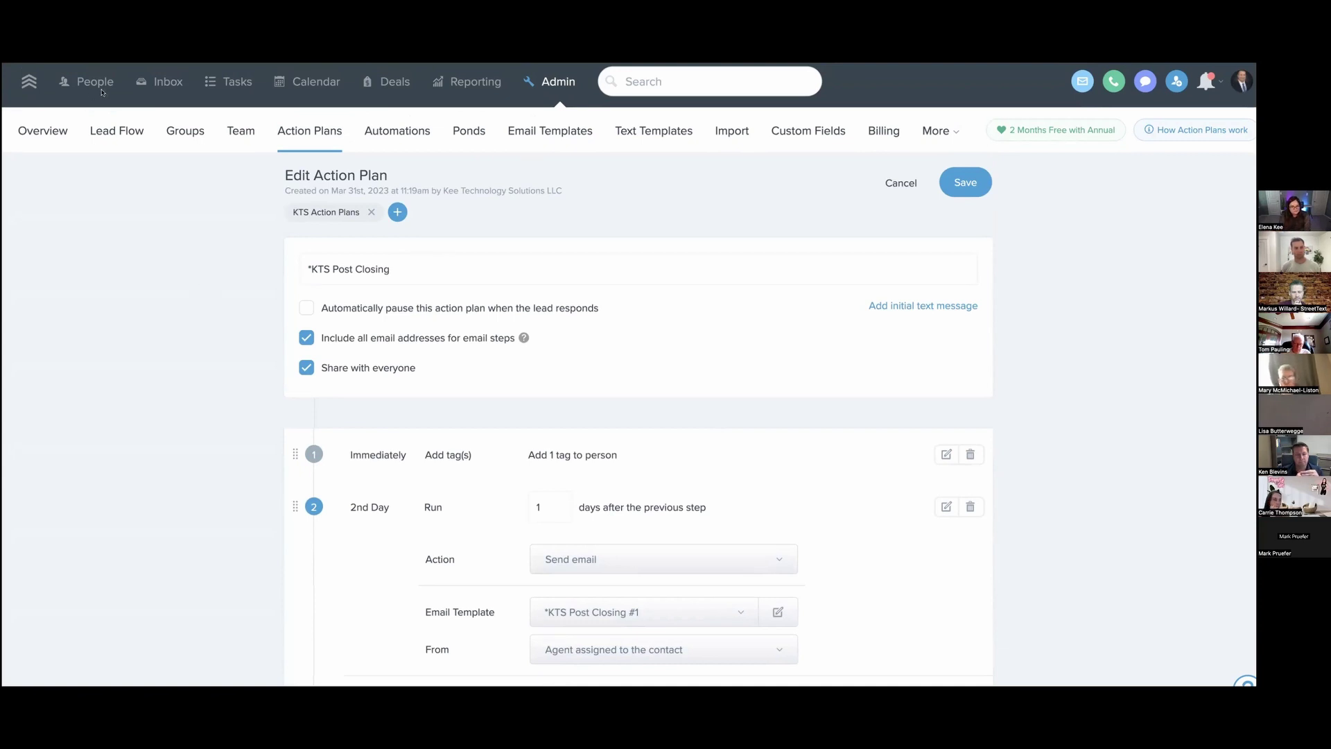
{"action": "left_click", "coordinate": [395, 130]}
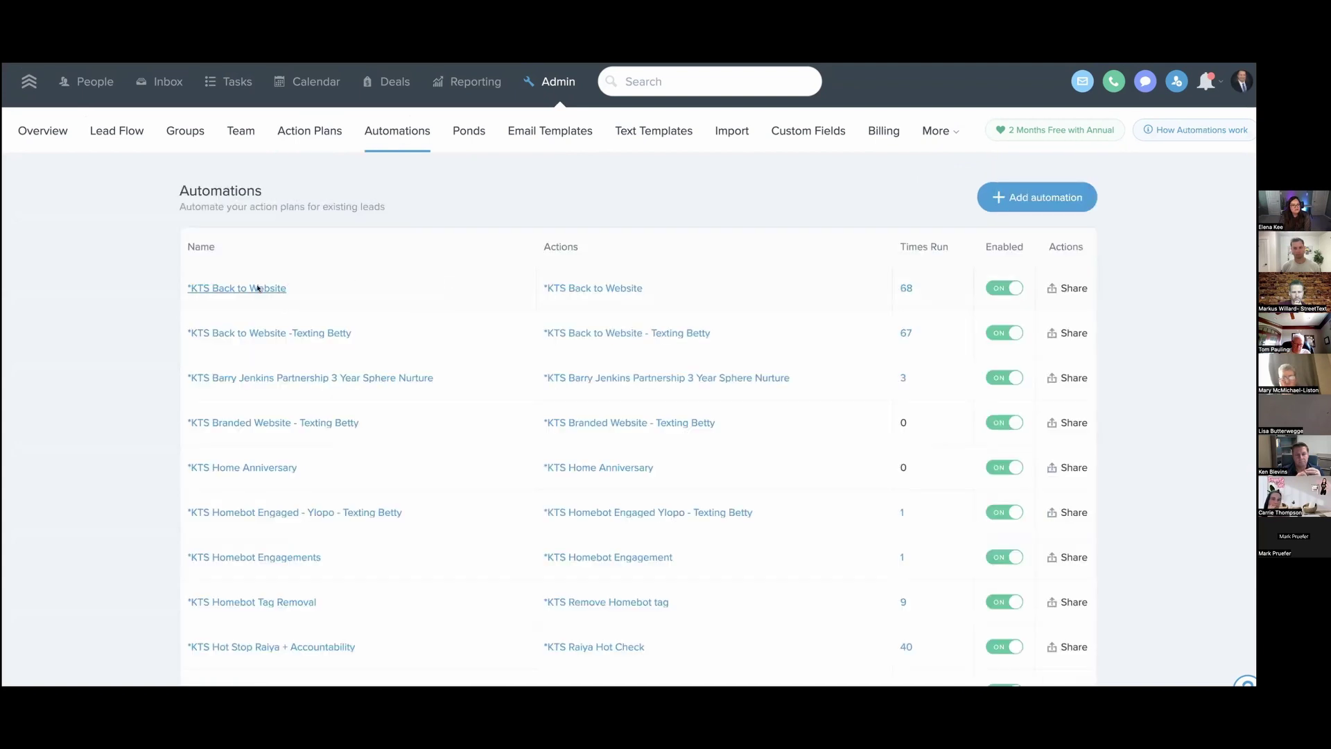
{"action": "left_click", "coordinate": [261, 288]}
{"action": "left_click_drag", "start_coordinate": [533, 356], "coordinate": [775, 355]}
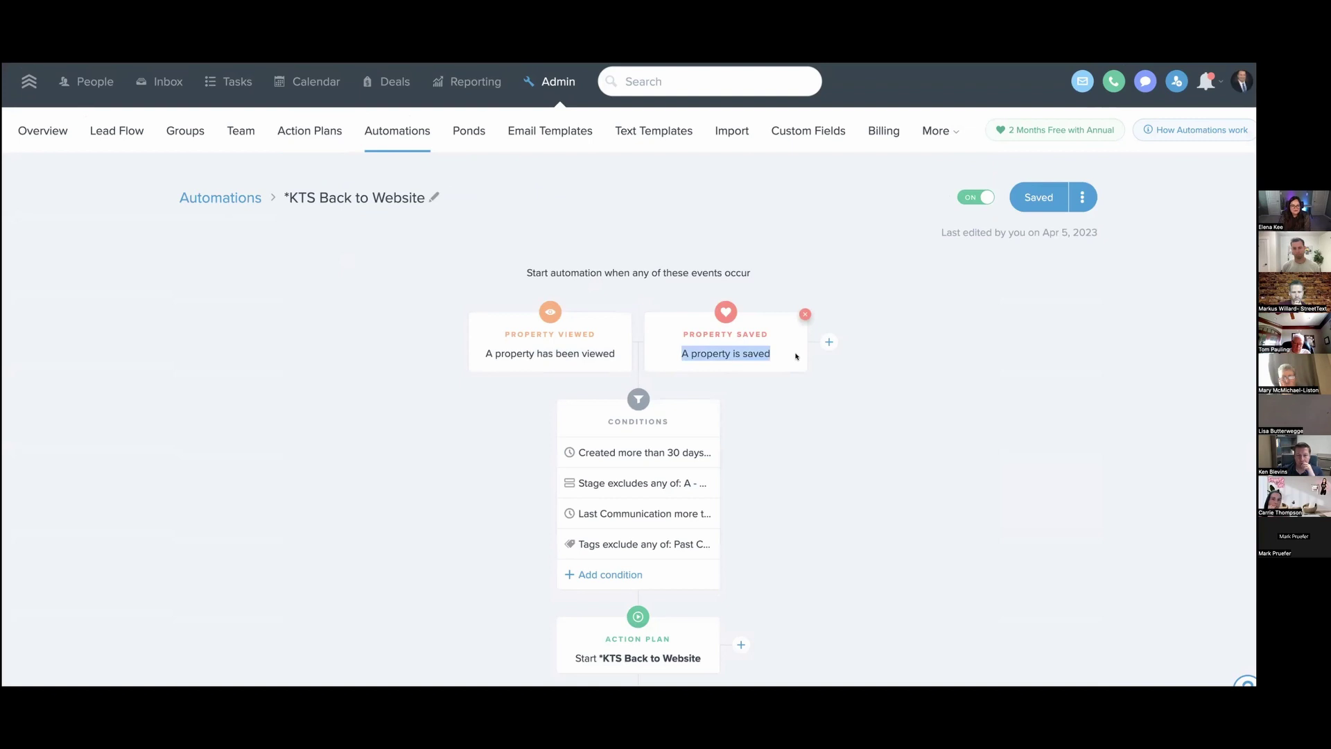
{"action": "scroll", "coordinate": [797, 357], "scroll_direction": "down", "scroll_amount": 3}
{"action": "left_click", "coordinate": [446, 478]}
{"action": "scroll", "coordinate": [443, 480], "scroll_direction": "up", "scroll_amount": 3}
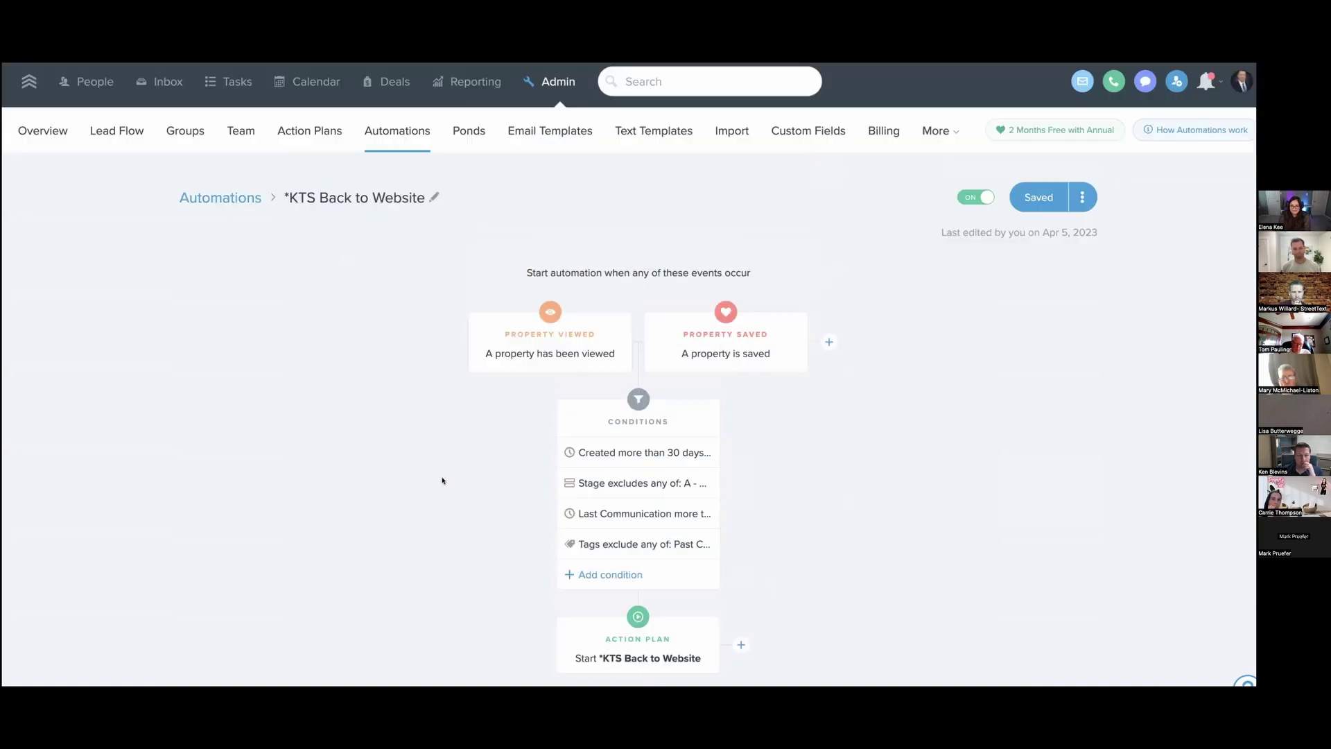
Step: Return to the automations list and highlight how many times *KTS Back to Website has run
{"action": "left_click", "coordinate": [386, 142]}
{"action": "double_click", "coordinate": [905, 289]}
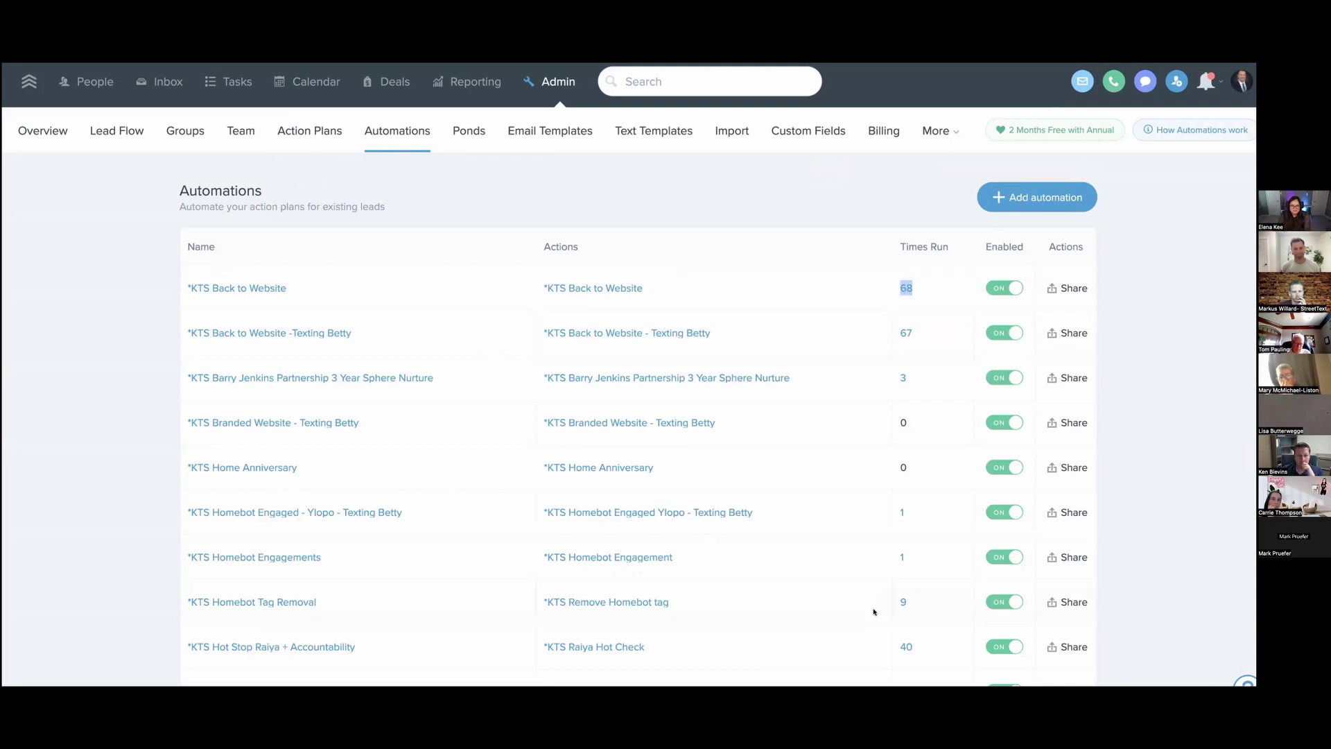
{"action": "left_click", "coordinate": [793, 262]}
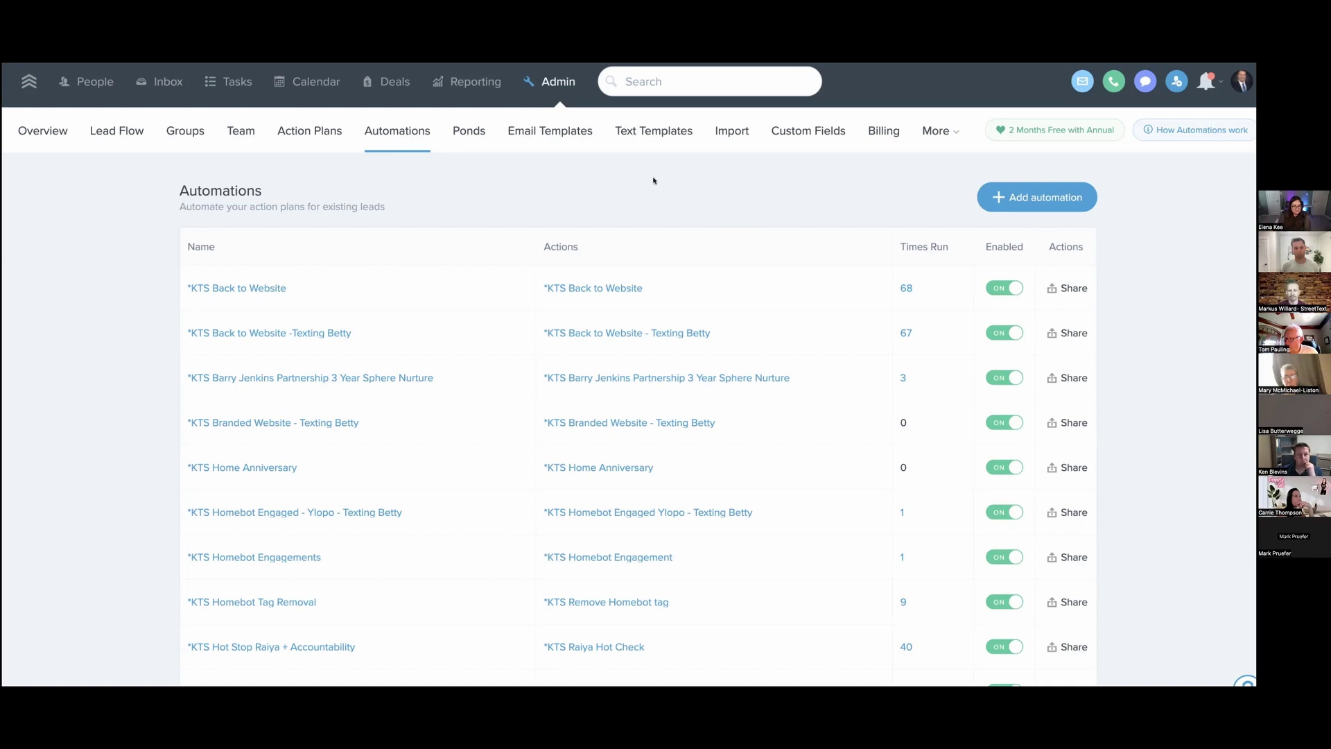
Step: Open the Stages settings and point out the Lead, A - Hot 1-3 Months, and Past Client stages
{"action": "left_click", "coordinate": [947, 131]}
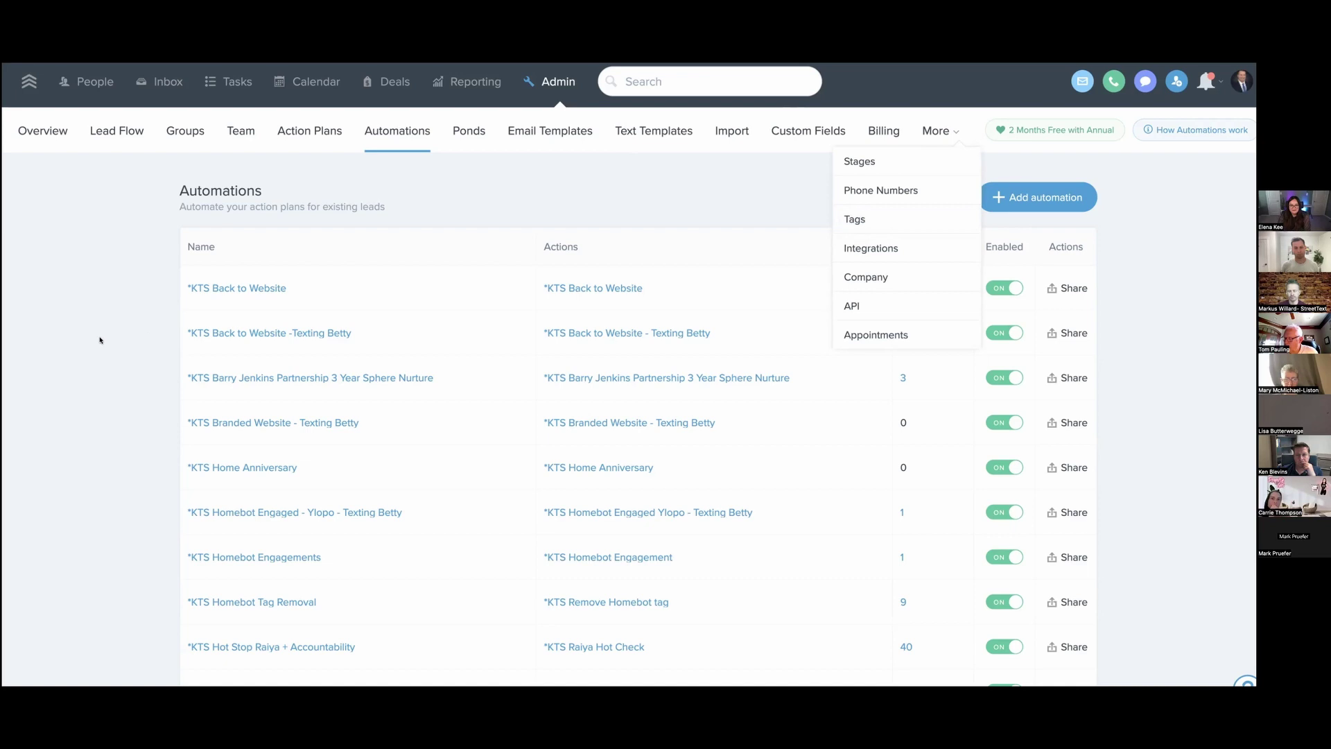
{"action": "left_click", "coordinate": [863, 162]}
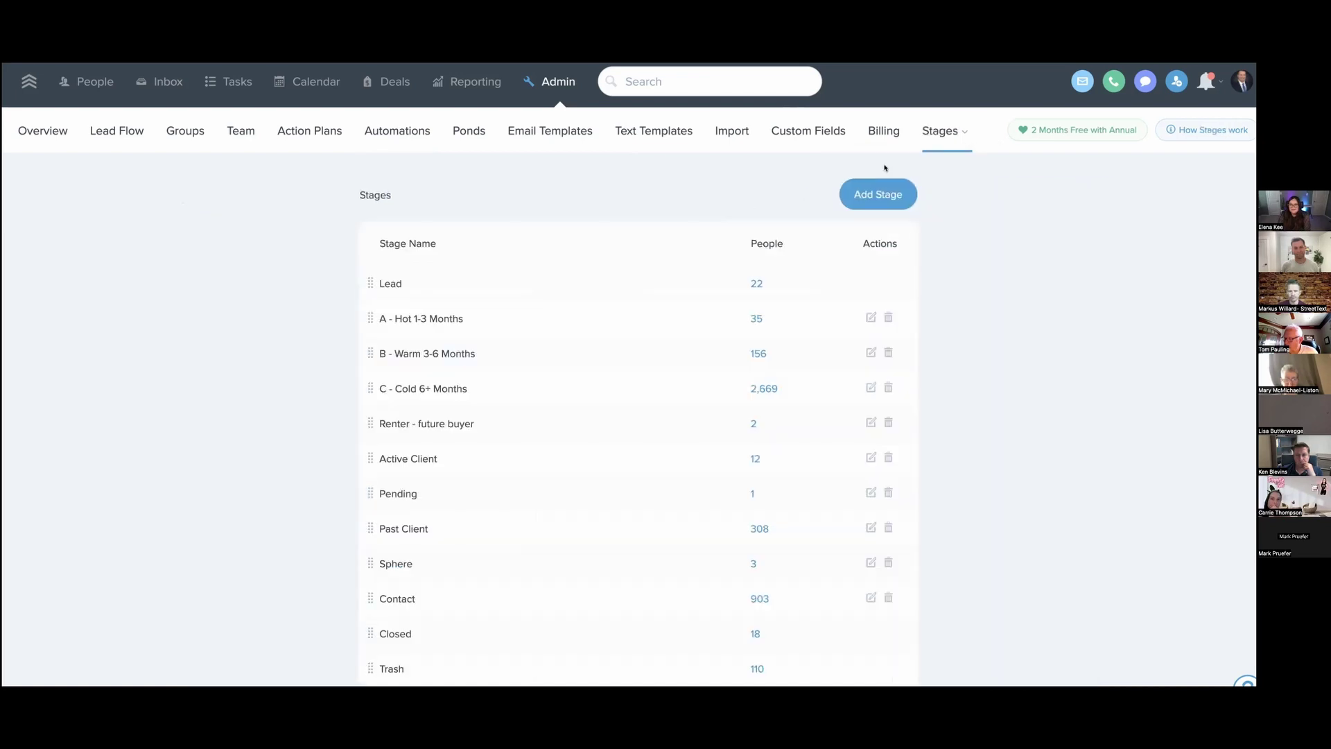
{"action": "double_click", "coordinate": [393, 289]}
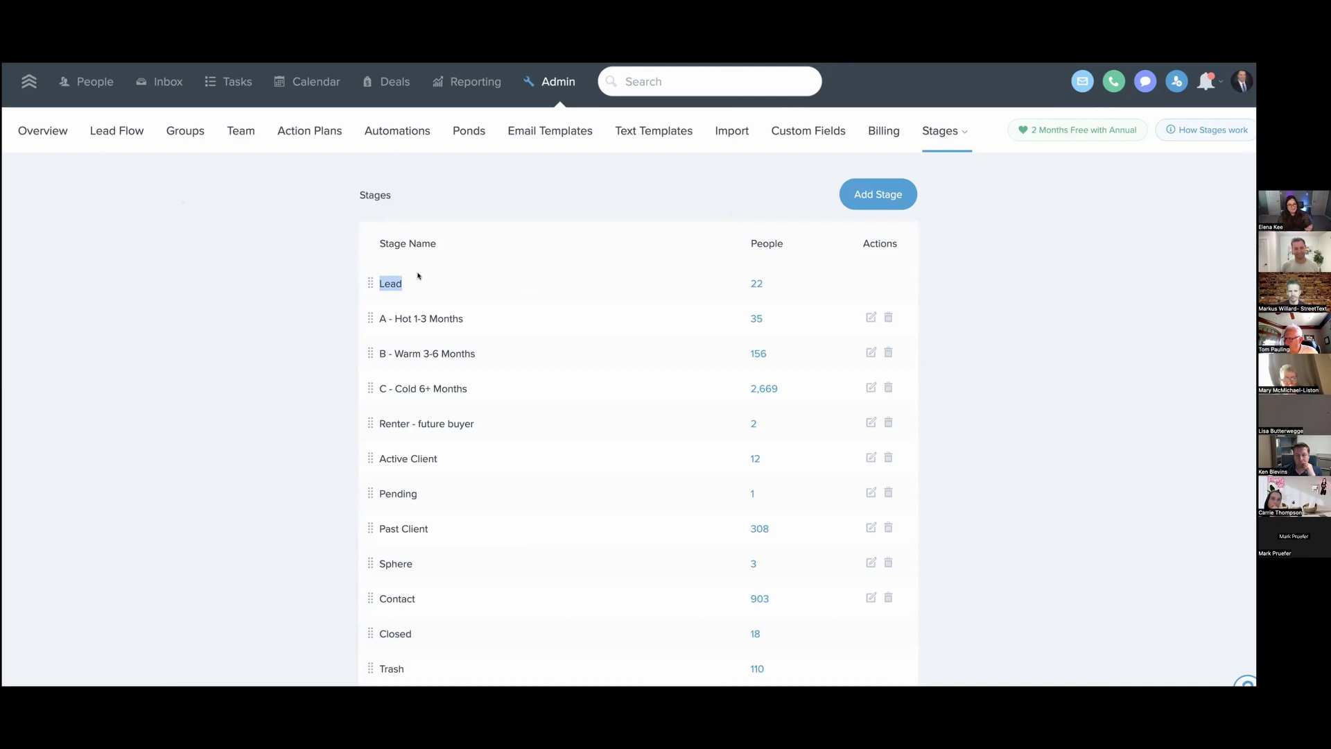
{"action": "triple_click", "coordinate": [529, 315]}
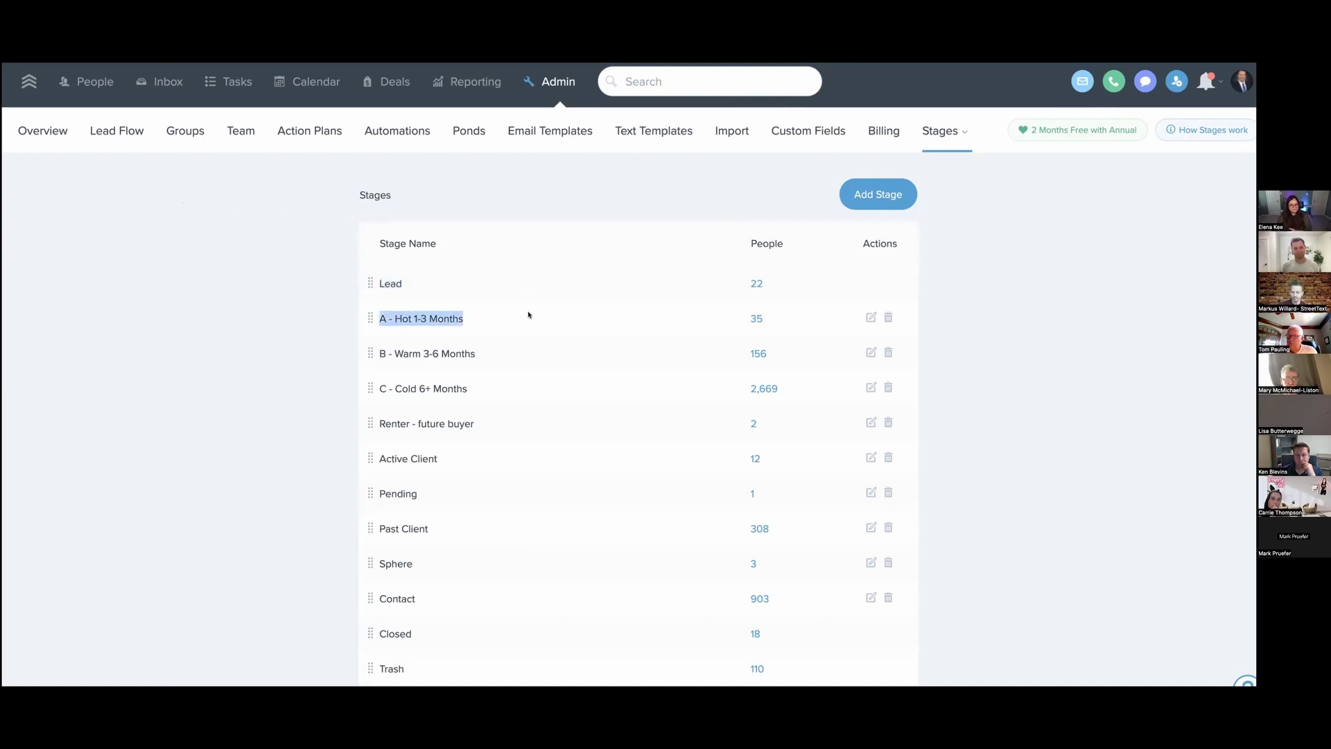
{"action": "triple_click", "coordinate": [475, 526]}
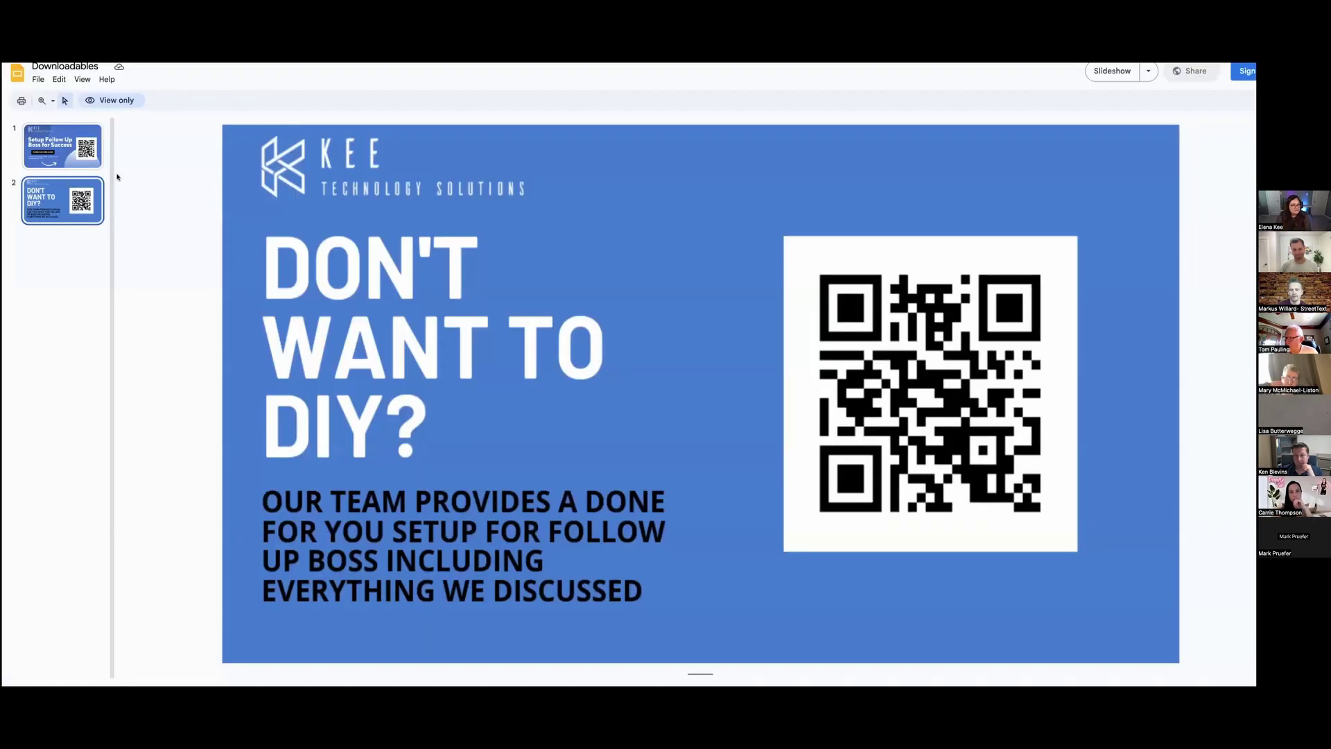
Step: Show the first slide, Setup Follow Up Boss for Success, in the Downloadables presentation in Google Slides
{"action": "left_click", "coordinate": [103, 127]}
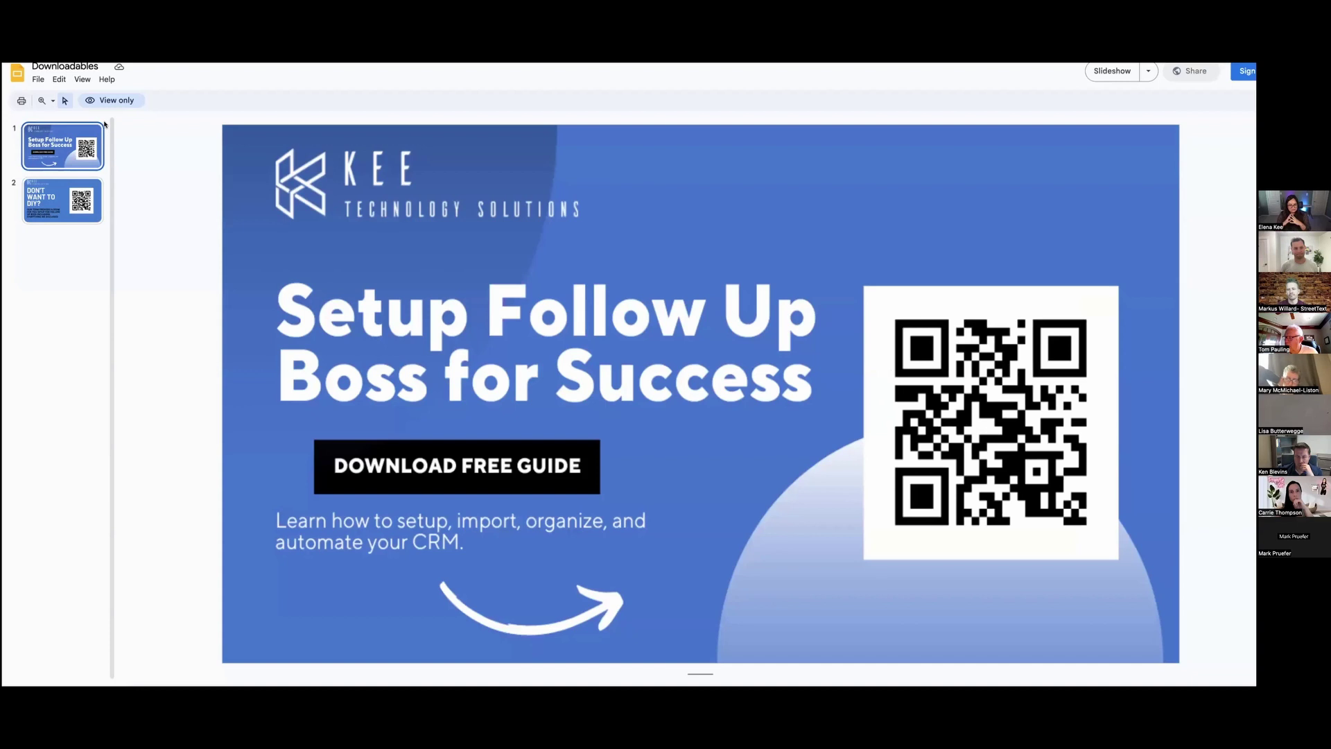
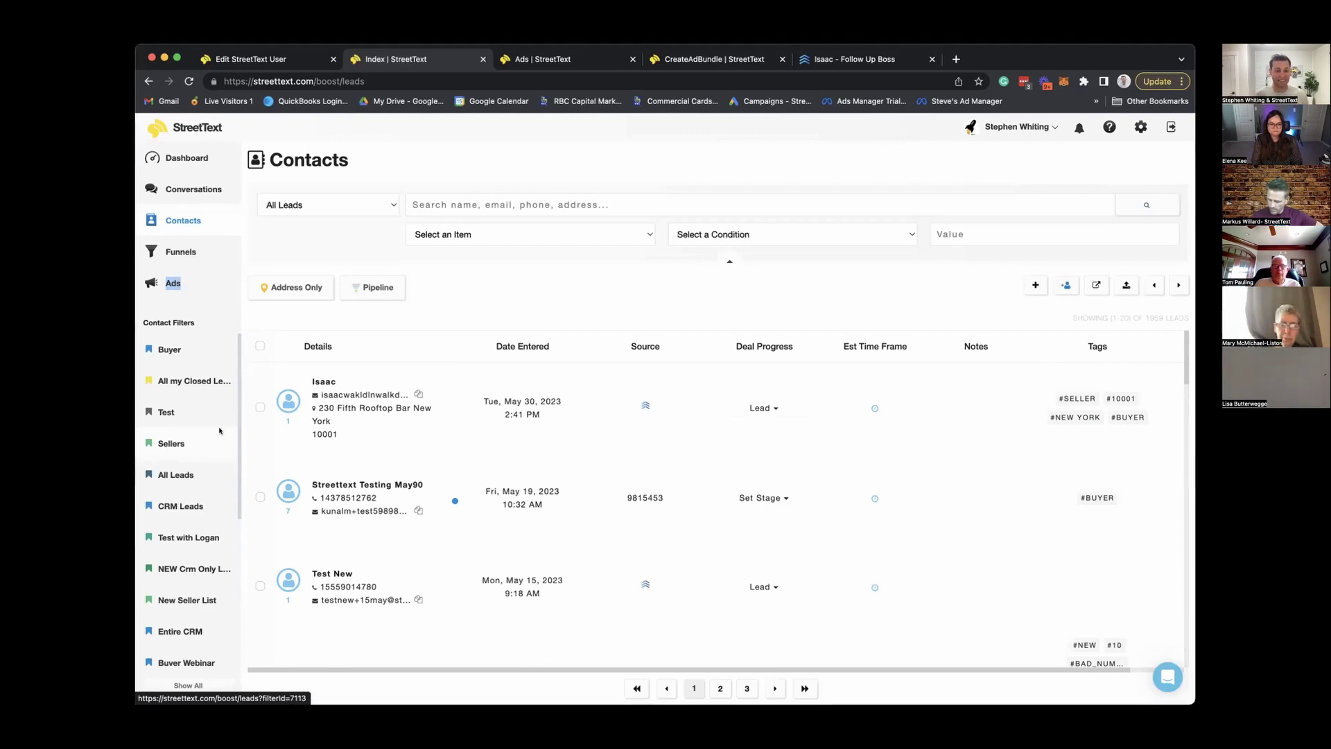
Step: Add the Mortgage - First Time Buyer tag to the first StreetText contact, entered May 30, 2023, and close the tags dialog
{"action": "left_click", "coordinate": [1093, 415]}
{"action": "left_click", "coordinate": [598, 284]}
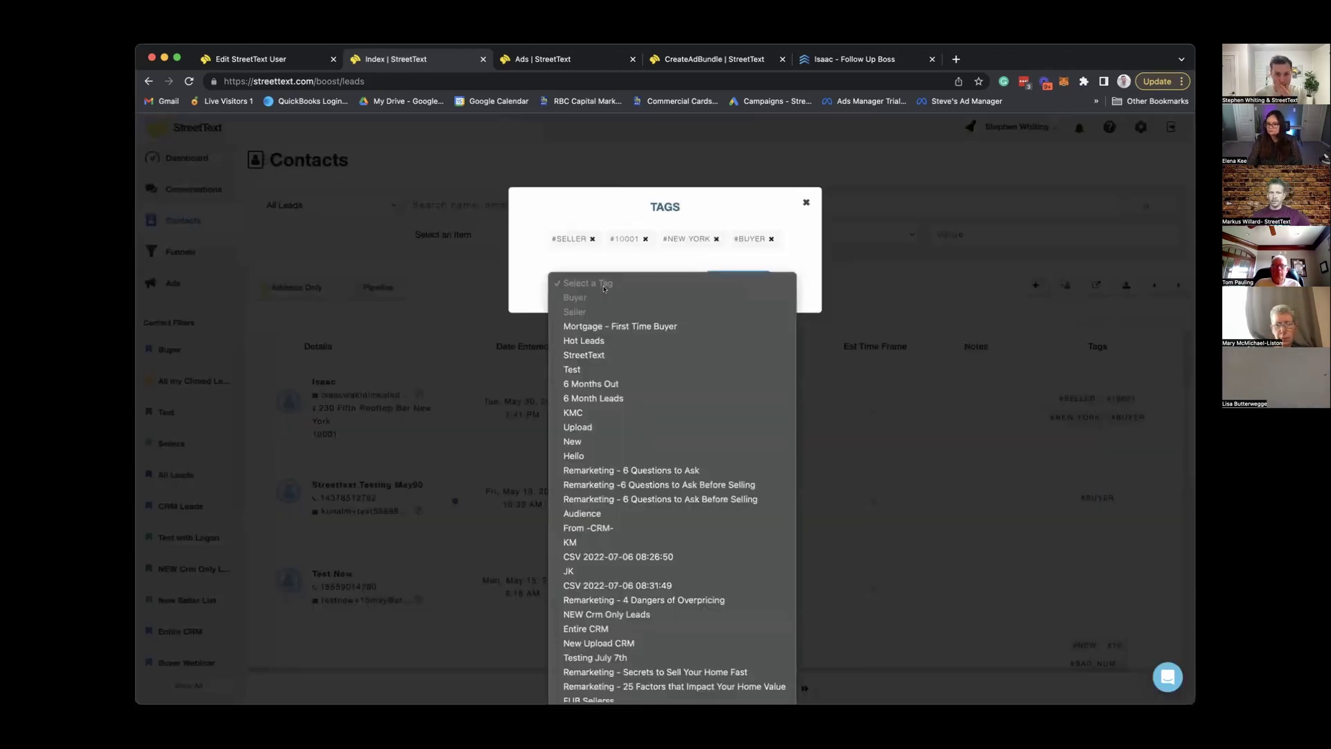
{"action": "left_click", "coordinate": [650, 324]}
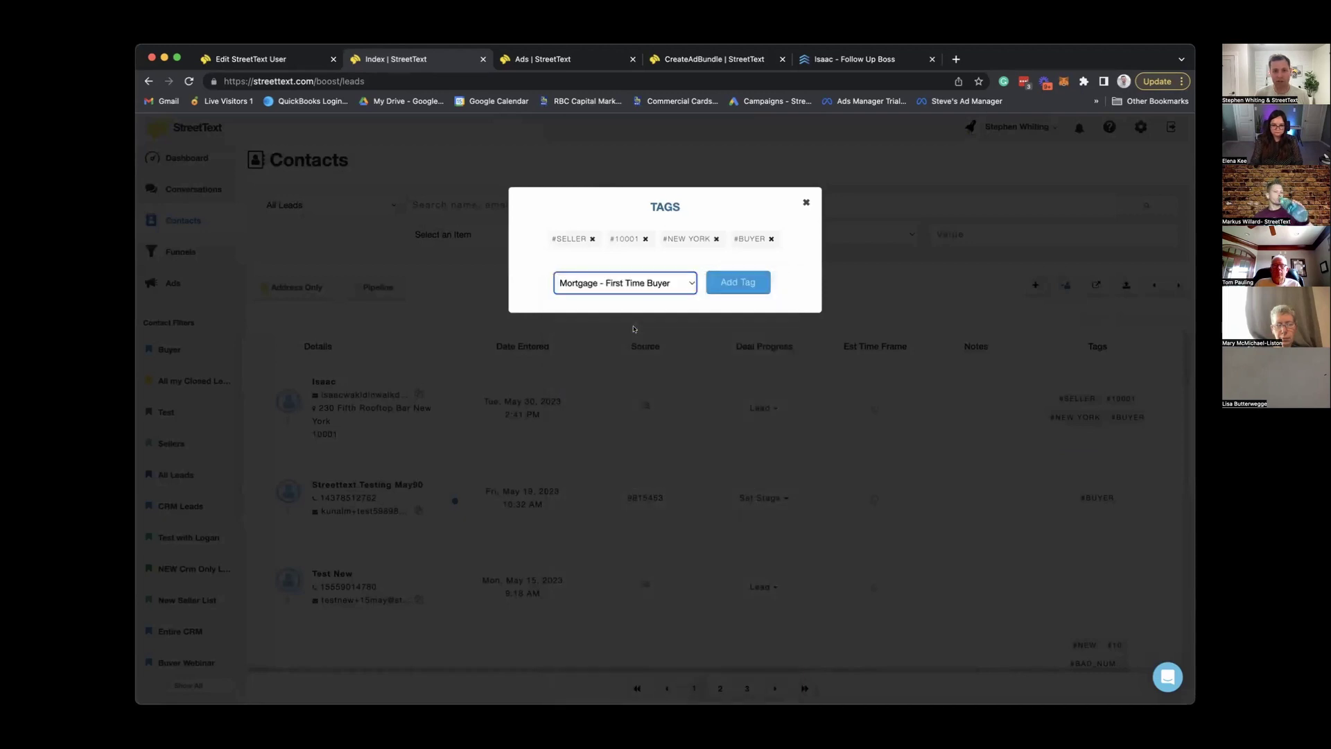
{"action": "left_click", "coordinate": [732, 282]}
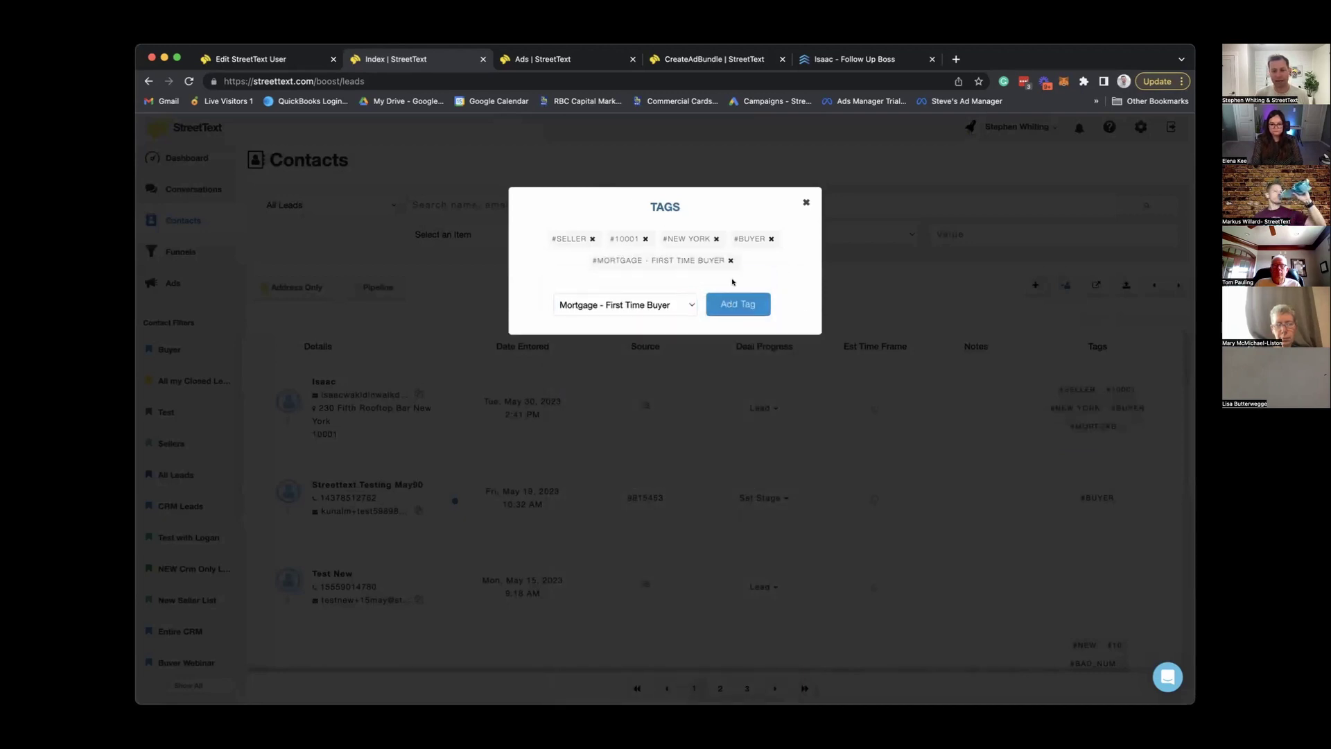
{"action": "left_click", "coordinate": [803, 202]}
Step: Switch to the same contact's record in Follow Up Boss, look through the available stages, and choose Lead
{"action": "left_click", "coordinate": [850, 58]}
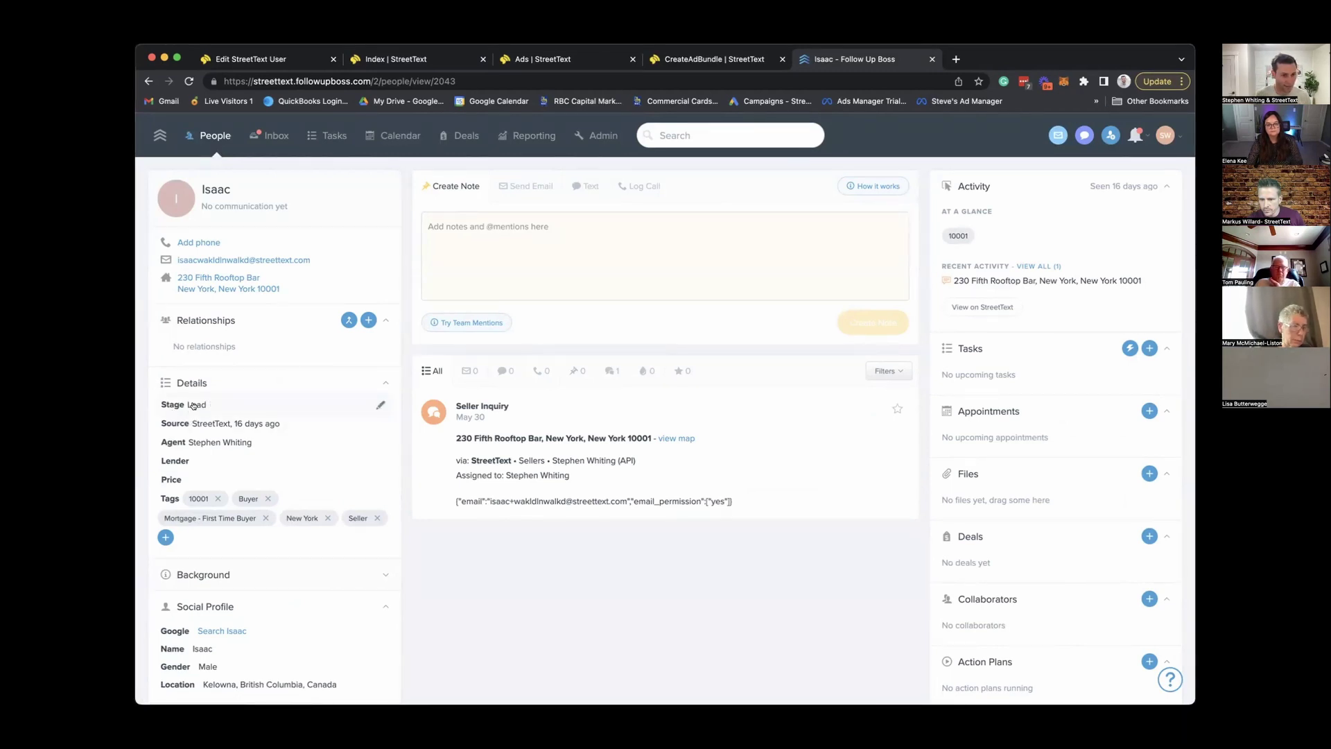
{"action": "left_click", "coordinate": [379, 404]}
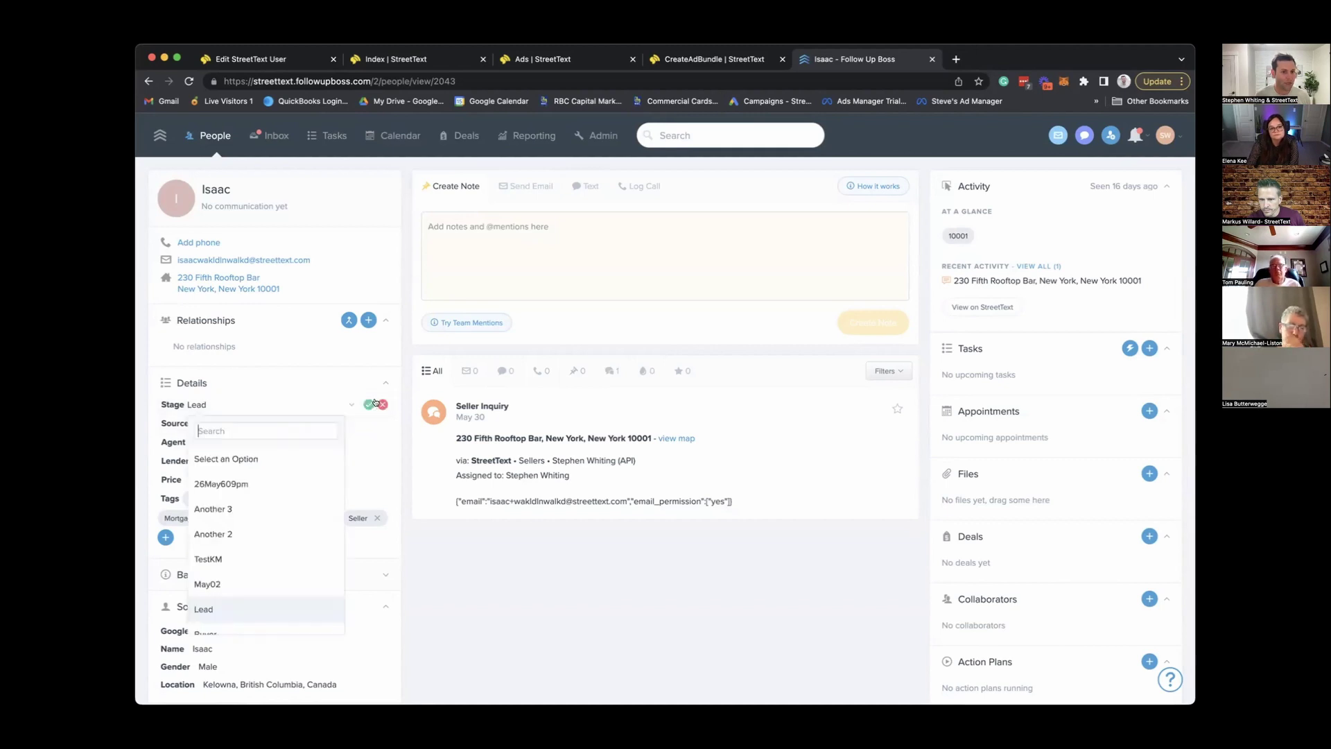
{"action": "scroll", "coordinate": [246, 489], "scroll_direction": "down", "scroll_amount": 2}
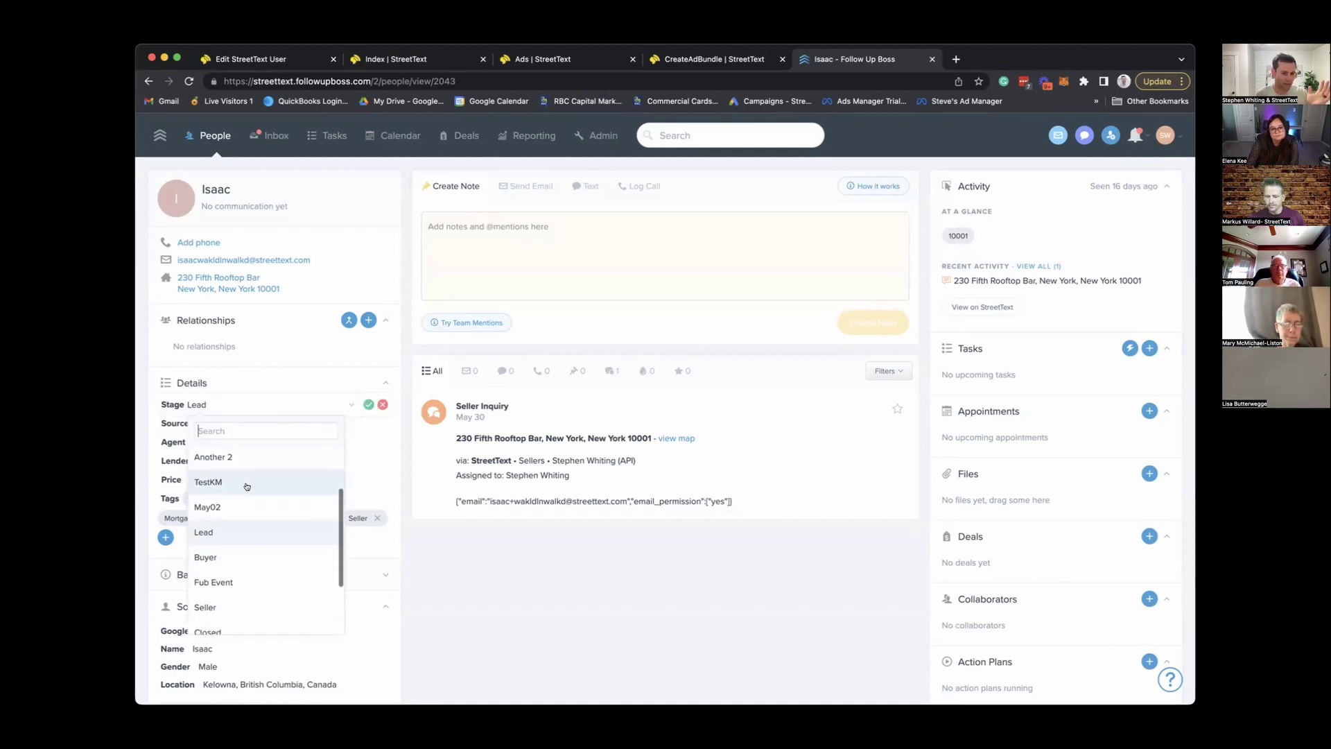
{"action": "scroll", "coordinate": [243, 568], "scroll_direction": "down", "scroll_amount": 1}
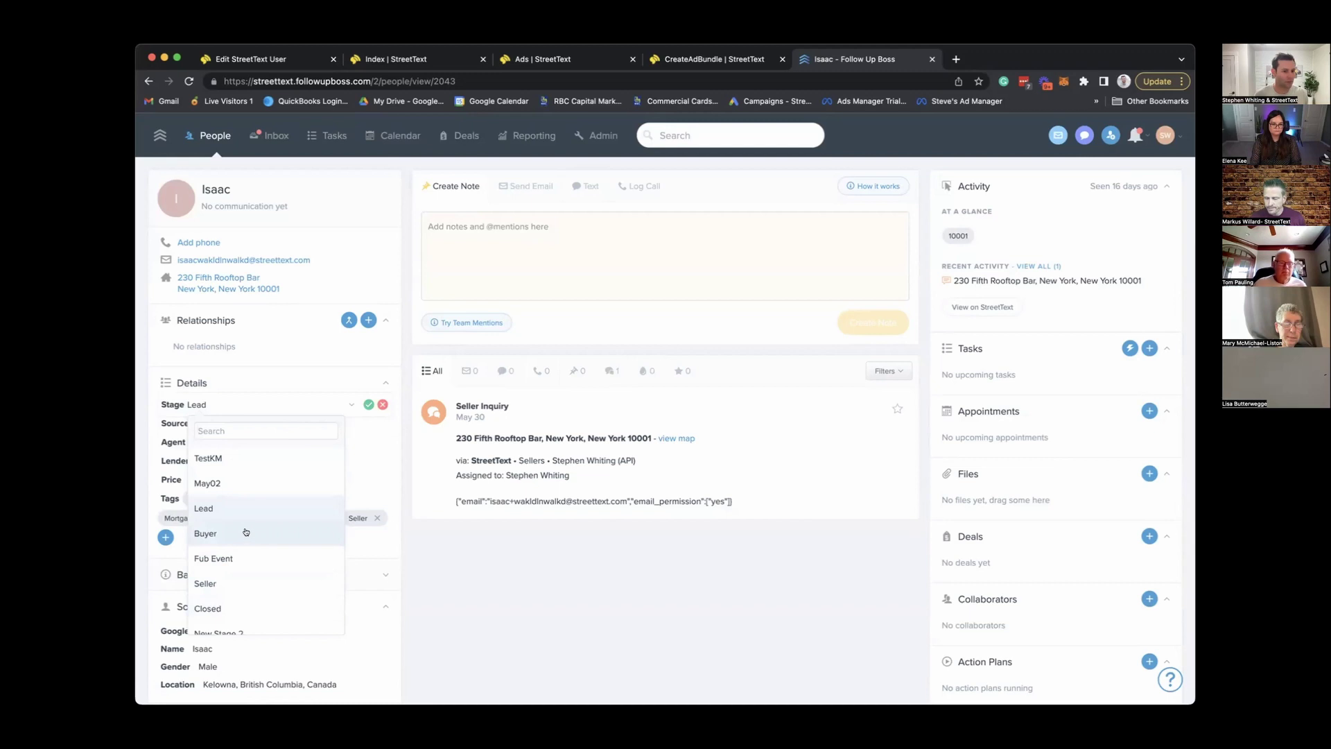
{"action": "left_click", "coordinate": [208, 508]}
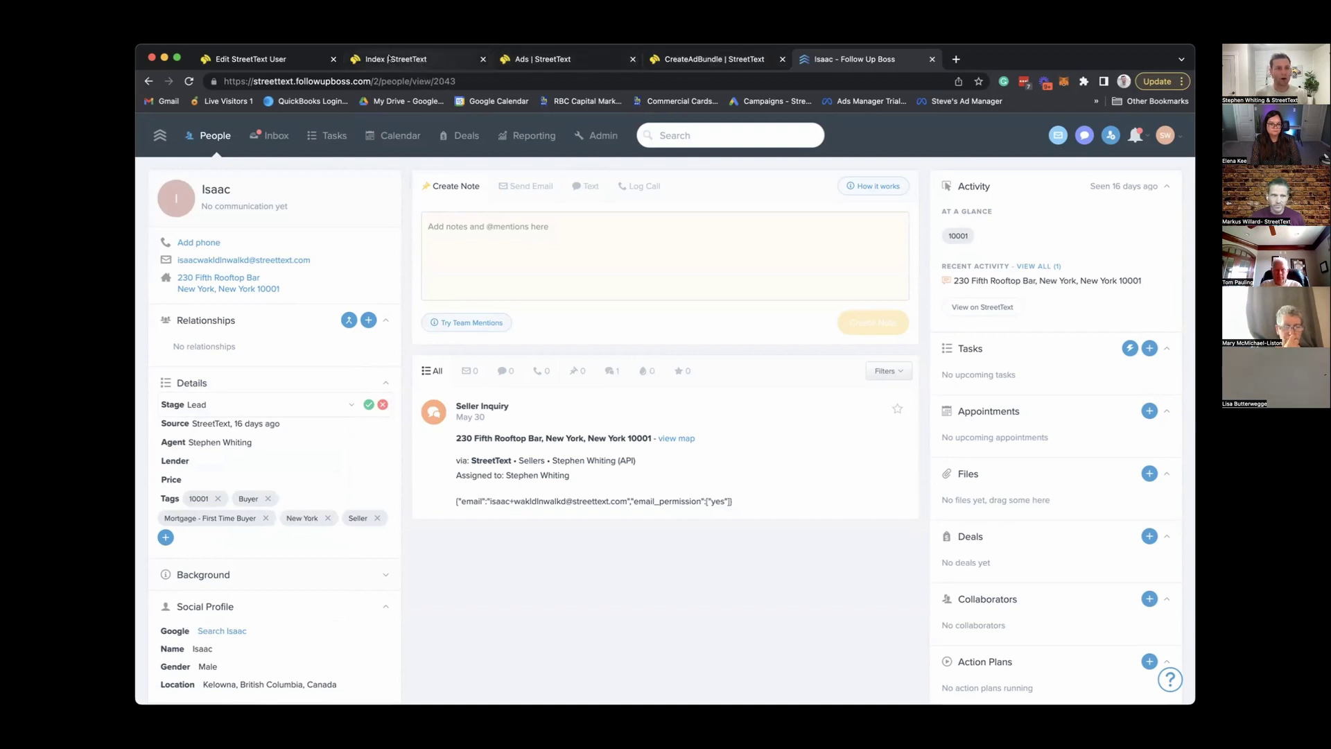
Step: Switch back to StreetText and filter the available funnel templates by Remarketing and PDF
{"action": "left_click", "coordinate": [426, 62]}
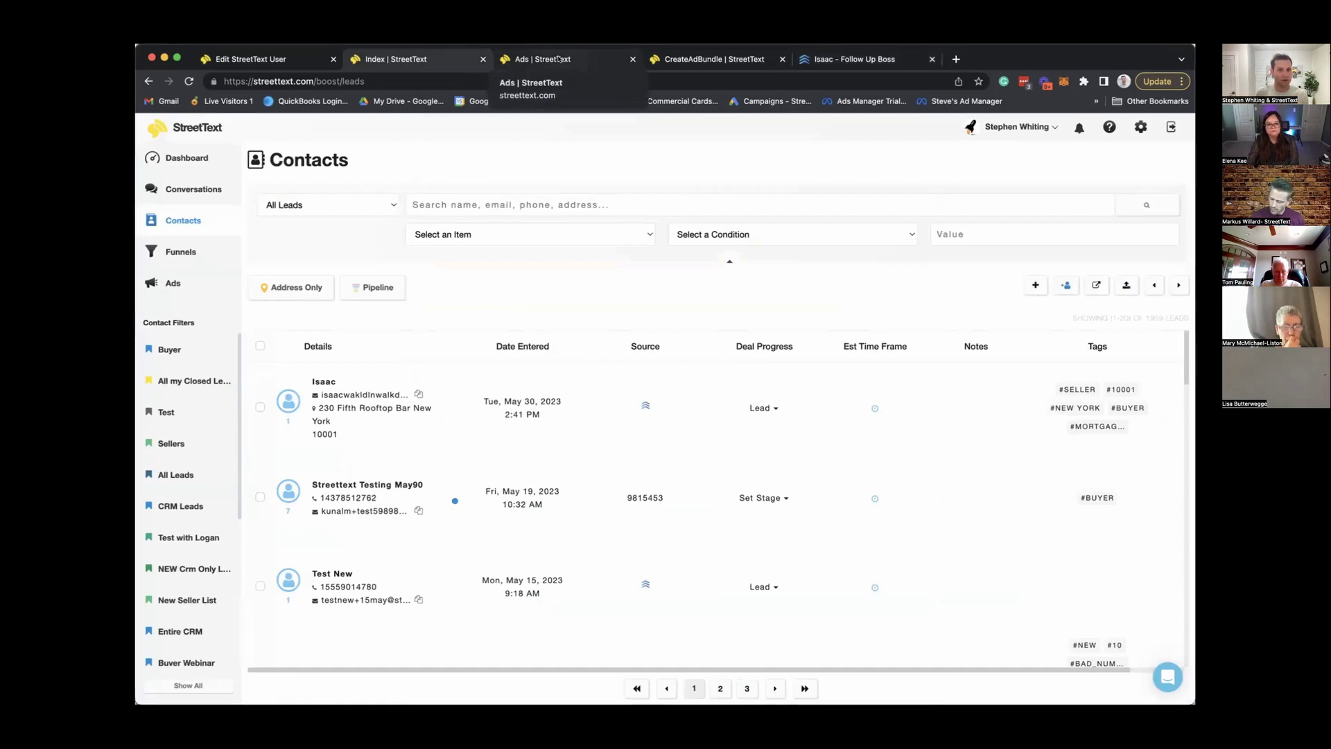
{"action": "left_click", "coordinate": [179, 253]}
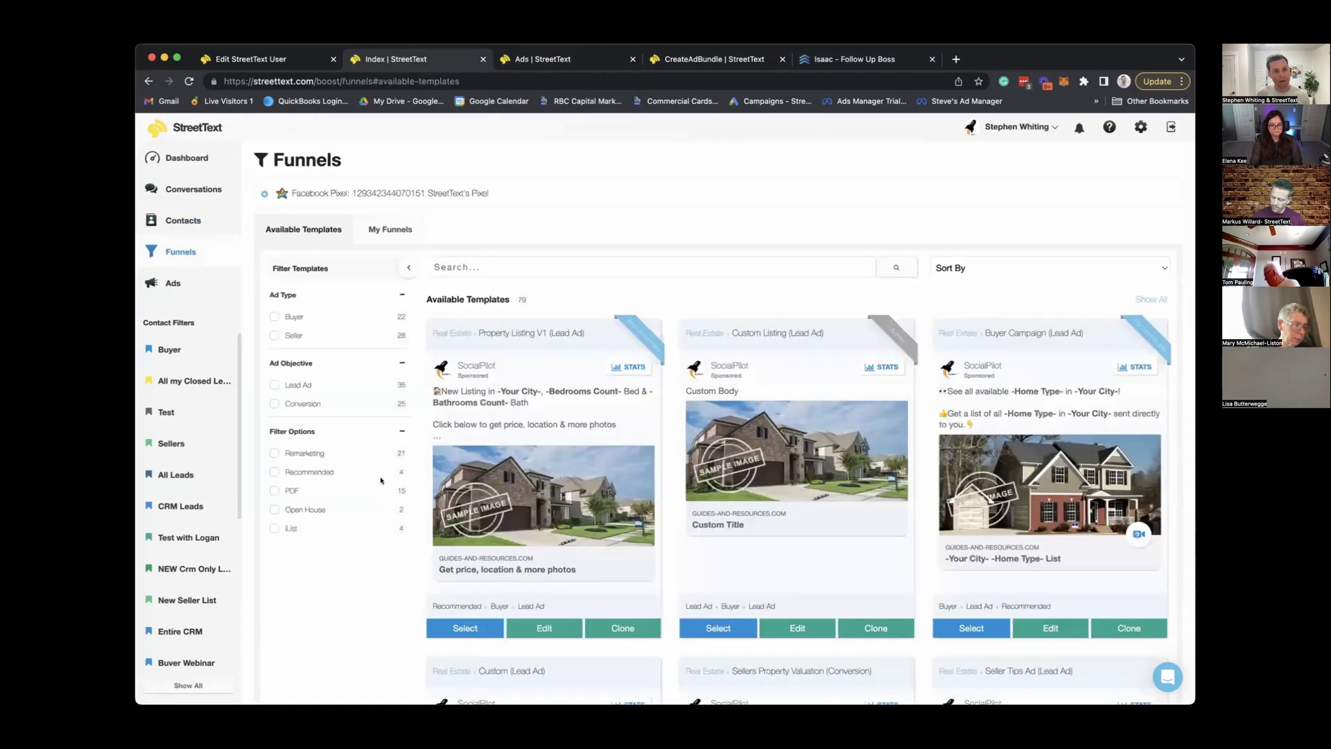
{"action": "left_click", "coordinate": [274, 453]}
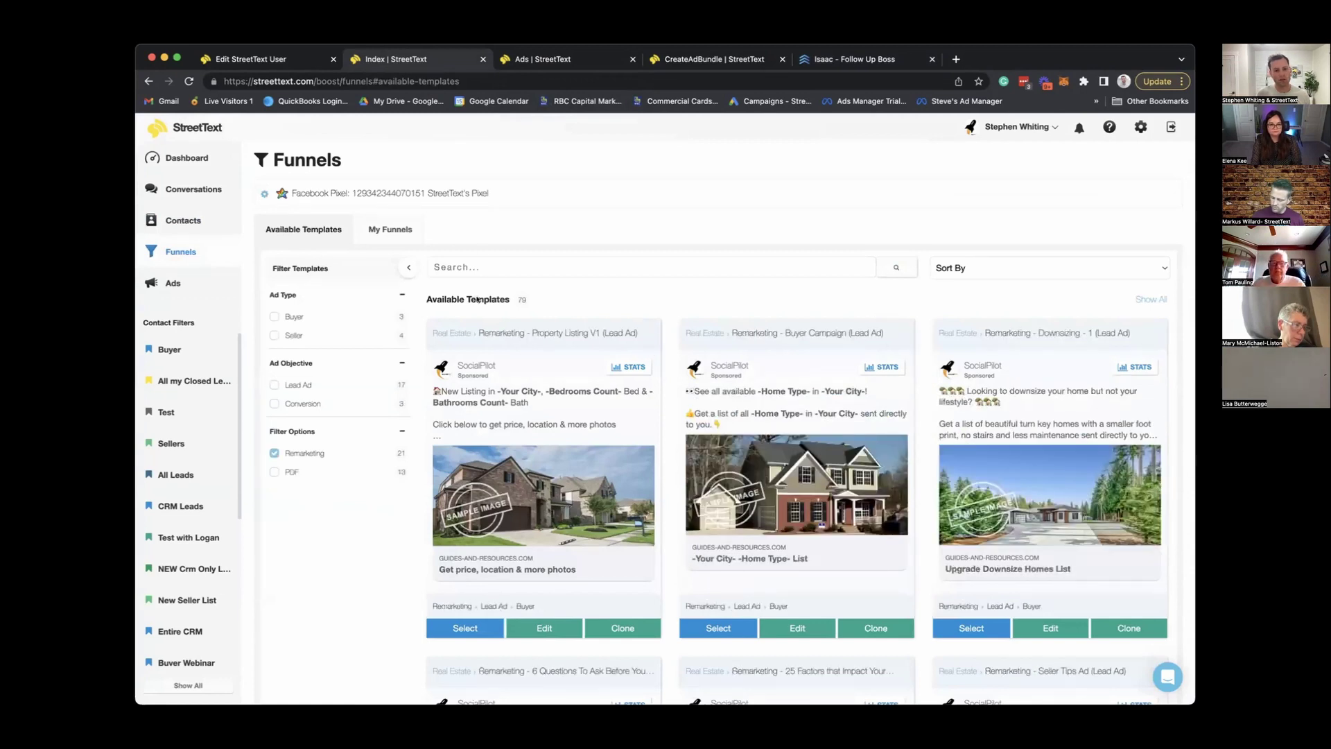
{"action": "scroll", "coordinate": [762, 513], "scroll_direction": "down", "scroll_amount": 5}
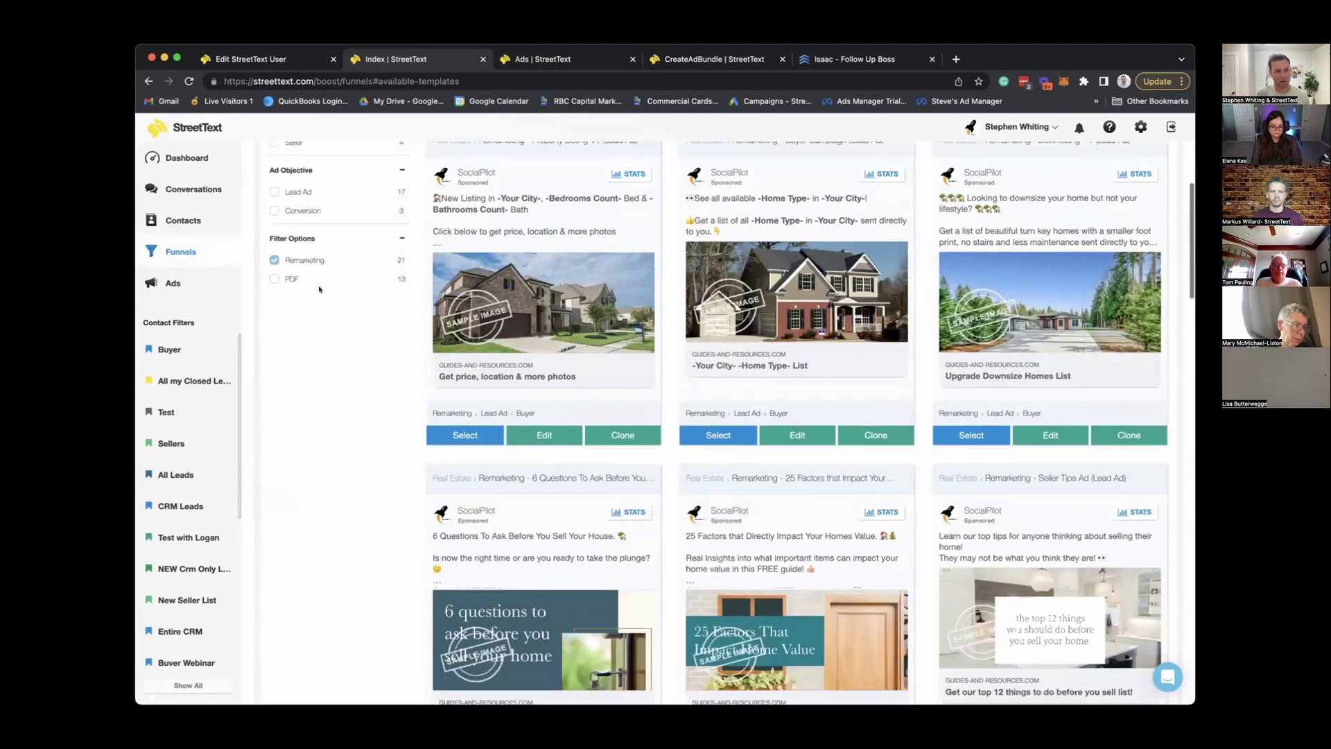
{"action": "left_click", "coordinate": [274, 278]}
Step: Select the Remarketing - The Benefits of Scaling Down template and advance its setup to Ad Targeting, accepting the existing image and privacy policy URL
{"action": "scroll", "coordinate": [868, 402], "scroll_direction": "down", "scroll_amount": 8}
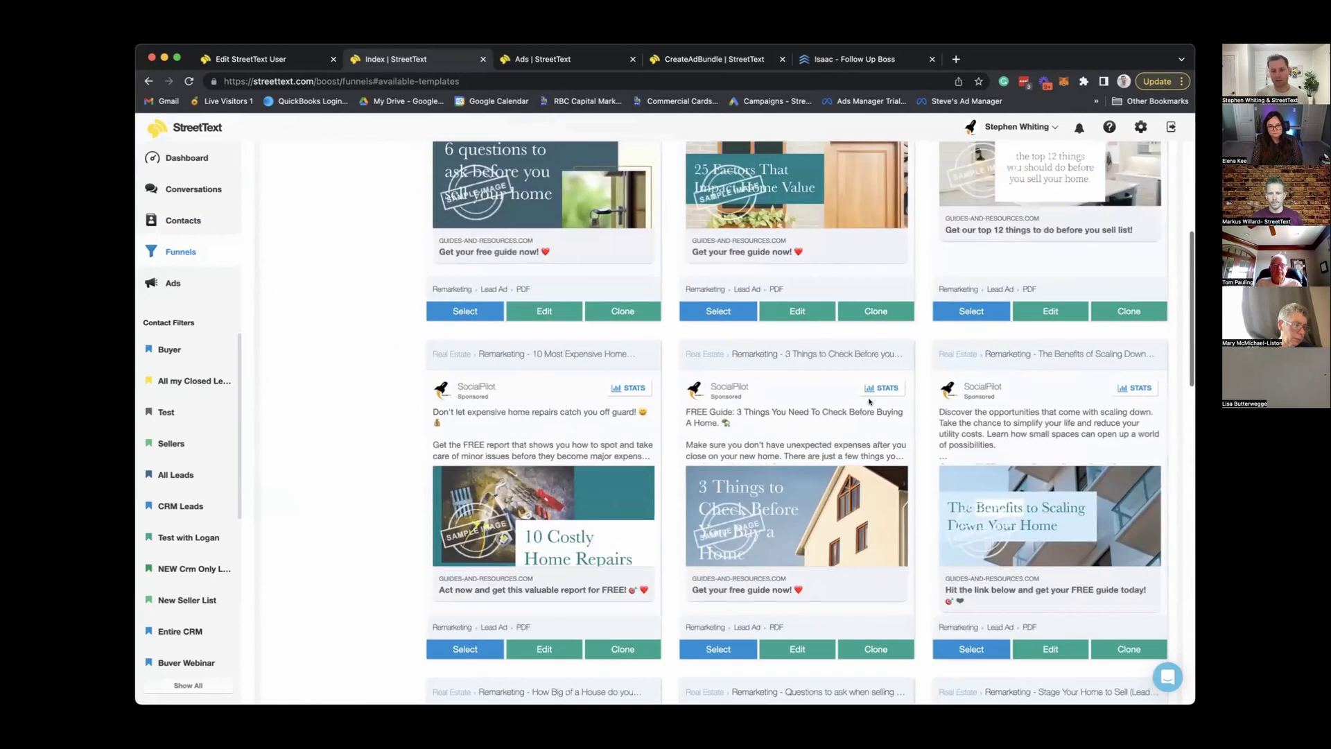
{"action": "scroll", "coordinate": [868, 403], "scroll_direction": "down", "scroll_amount": 5}
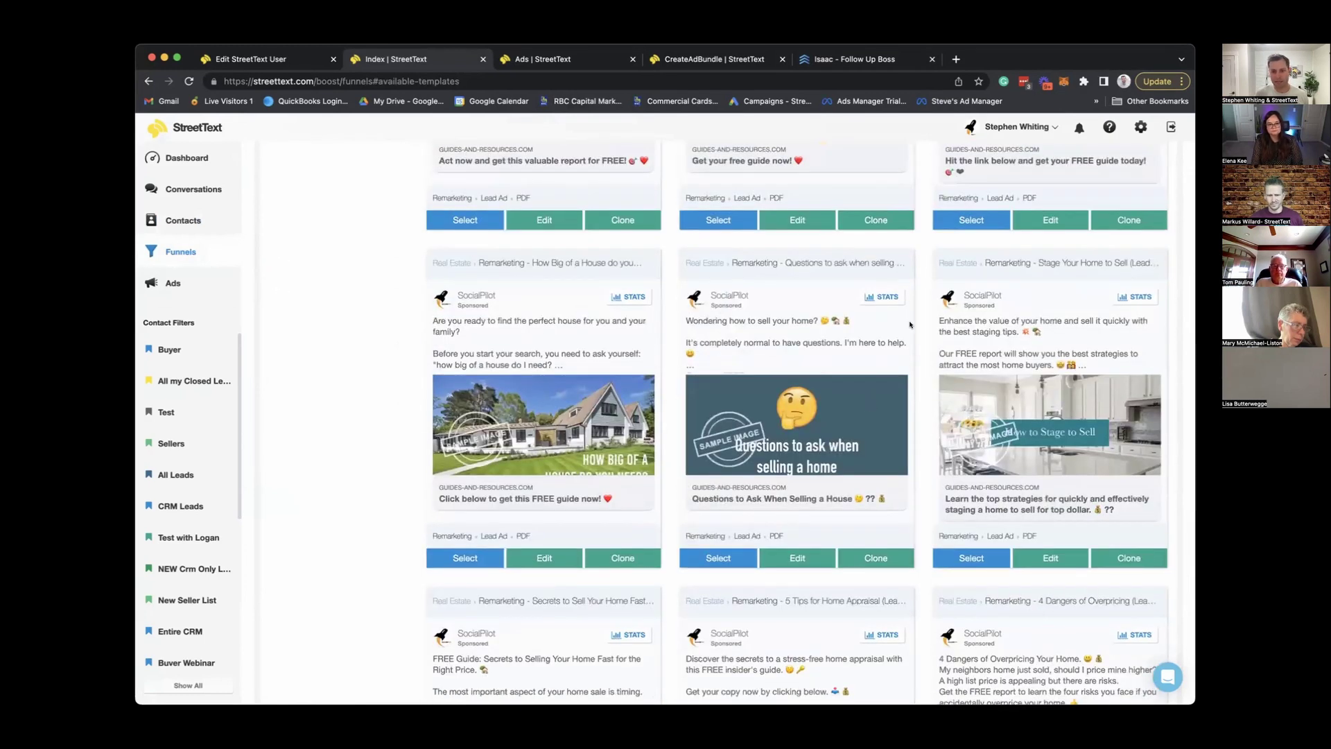
{"action": "scroll", "coordinate": [910, 324], "scroll_direction": "up", "scroll_amount": 8}
{"action": "left_click", "coordinate": [971, 539]}
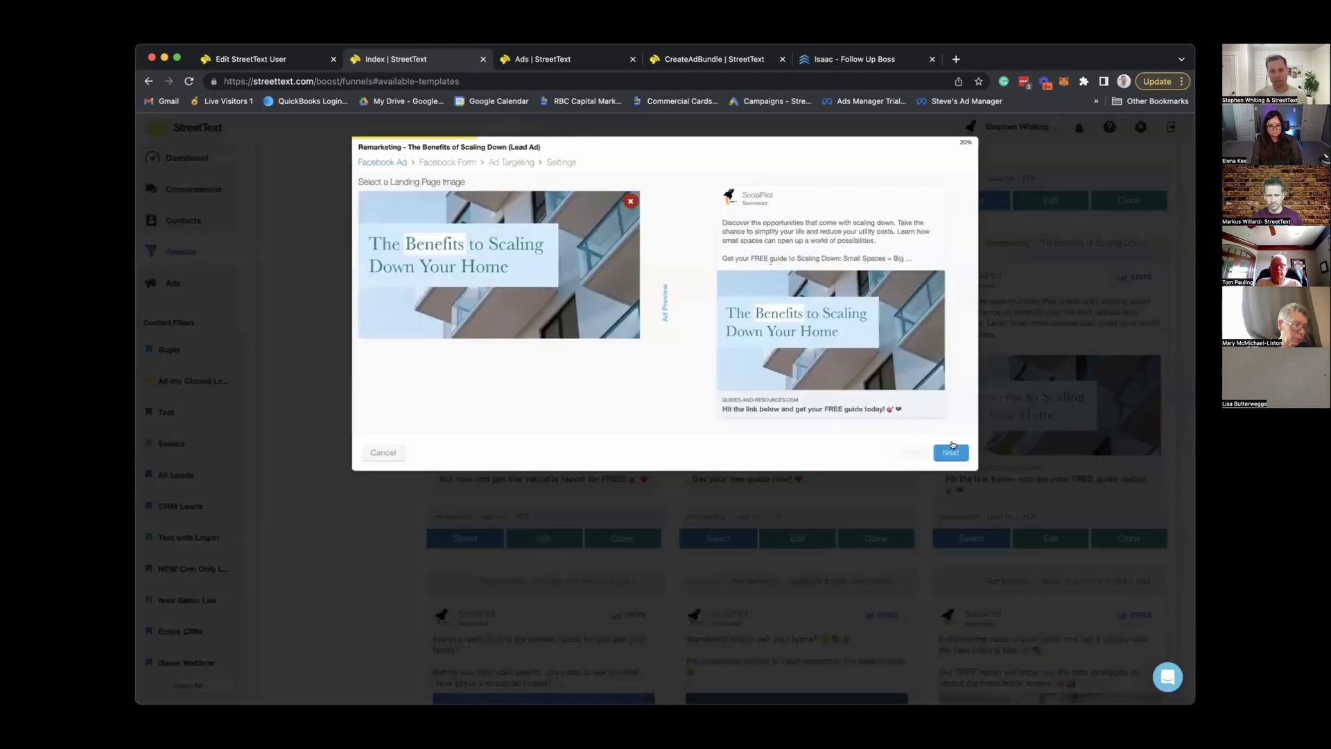
{"action": "left_click", "coordinate": [951, 450]}
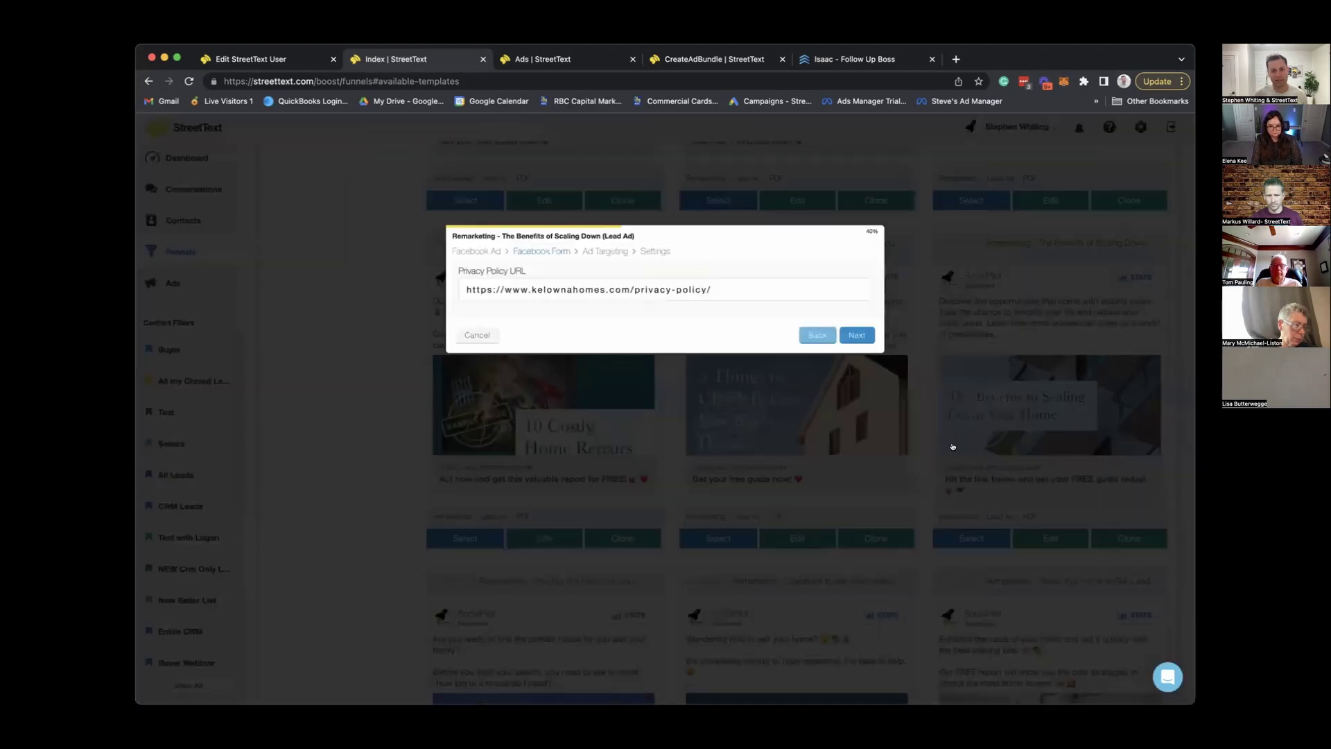
{"action": "left_click", "coordinate": [859, 339]}
Step: Browse the custom Facebook audiences available for inclusion and include ST - Start Trial - 13193 in the ad targeting
{"action": "left_click", "coordinate": [440, 264]}
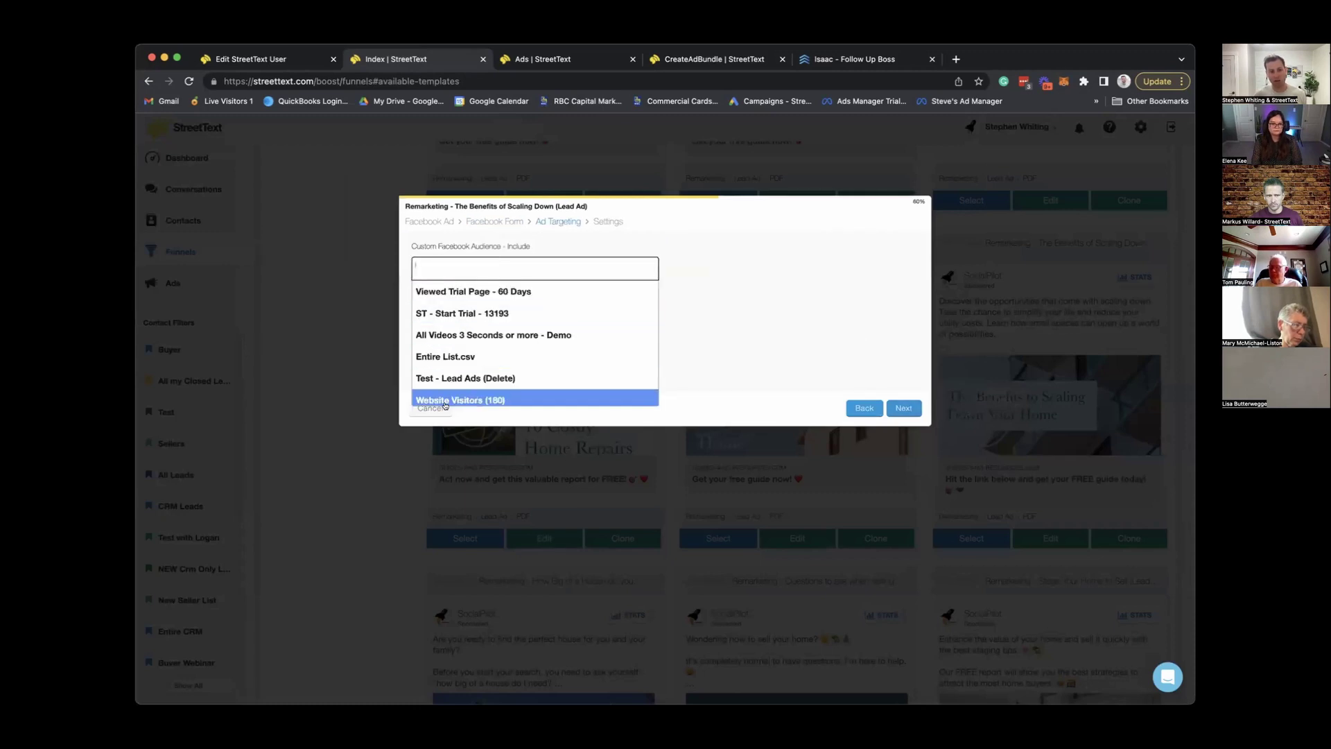
{"action": "scroll", "coordinate": [477, 343], "scroll_direction": "down", "scroll_amount": 3}
{"action": "scroll", "coordinate": [477, 338], "scroll_direction": "up", "scroll_amount": 3}
{"action": "left_click", "coordinate": [448, 311]}
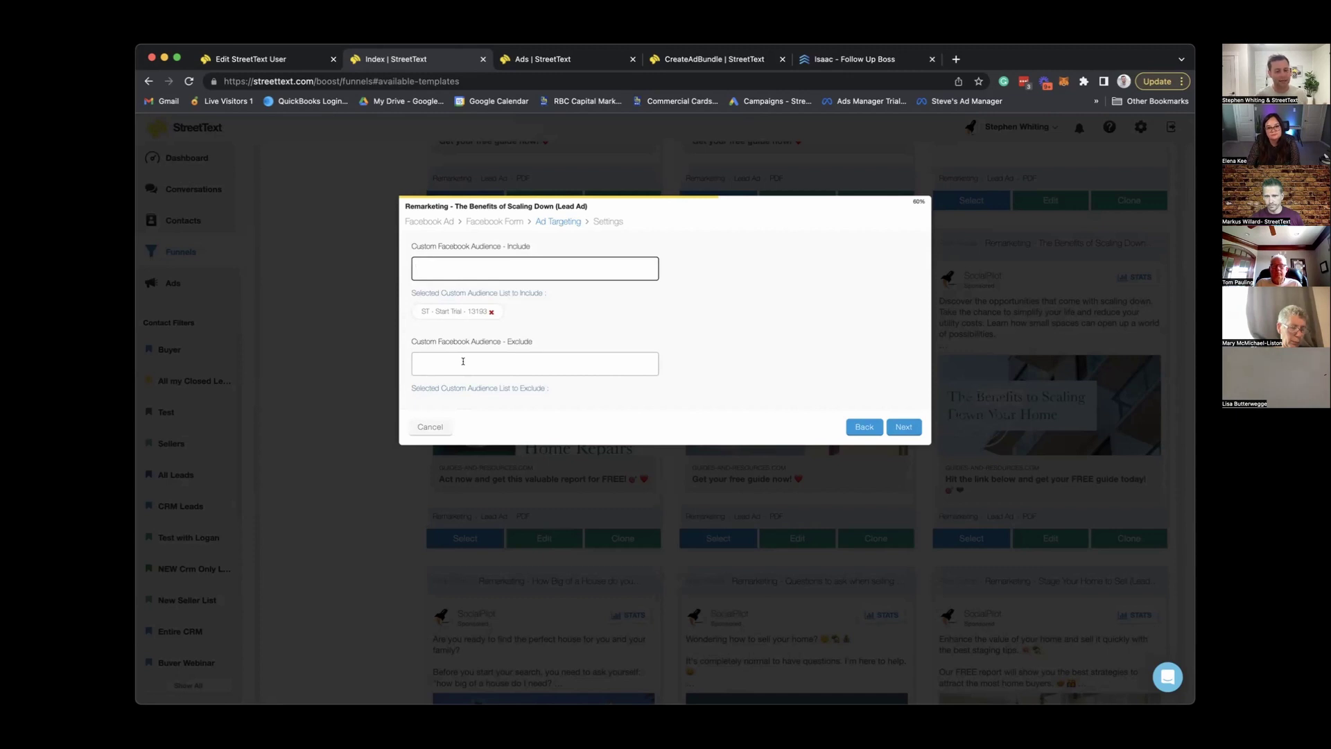
Step: Exclude the All Videos 3 Seconds or more - Demo audience and advance the funnel setup to Settings
{"action": "left_click", "coordinate": [463, 361]}
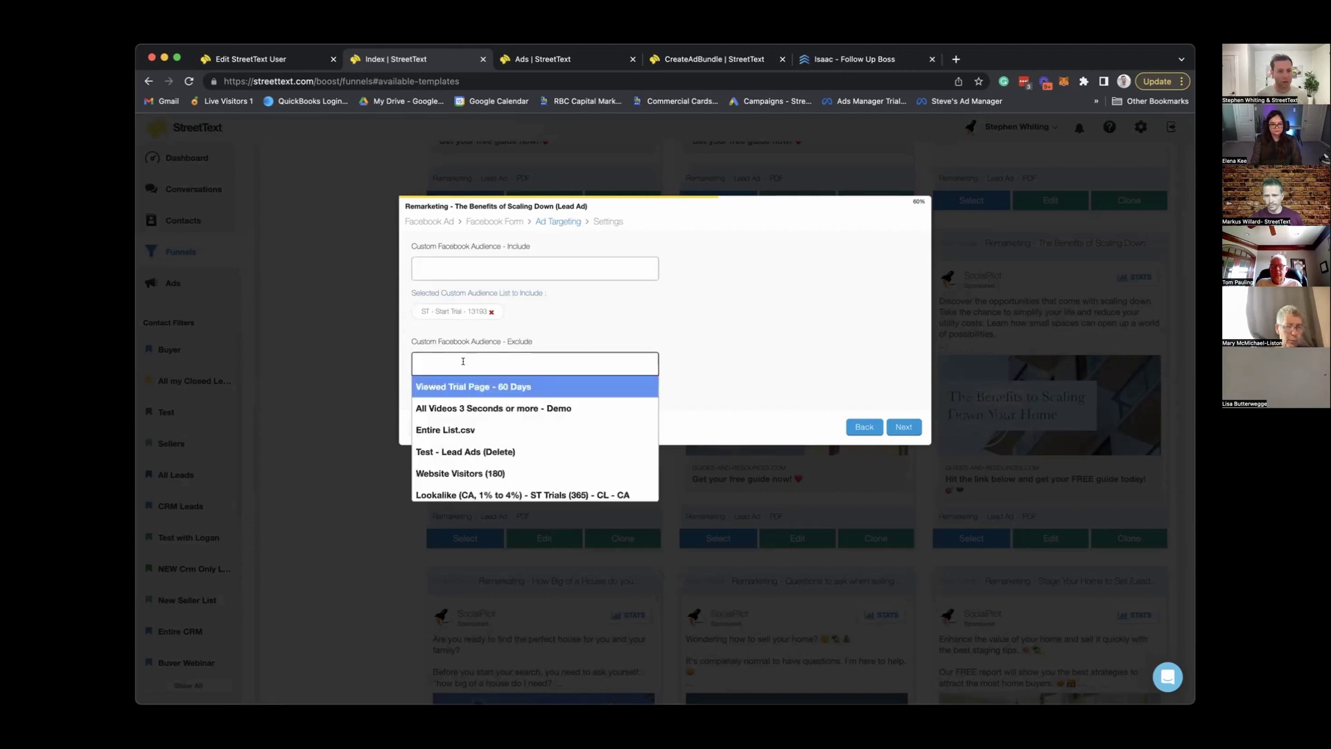
{"action": "left_click", "coordinate": [492, 410]}
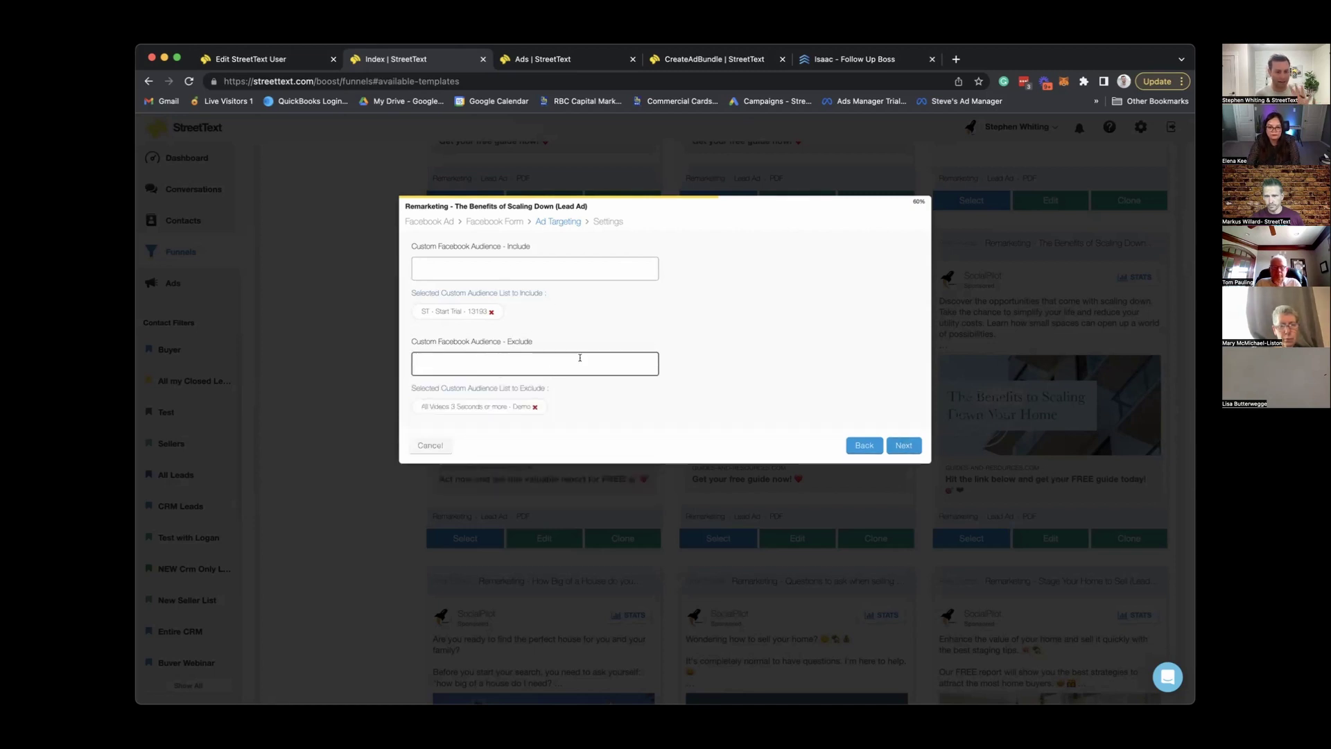
{"action": "left_click", "coordinate": [905, 445]}
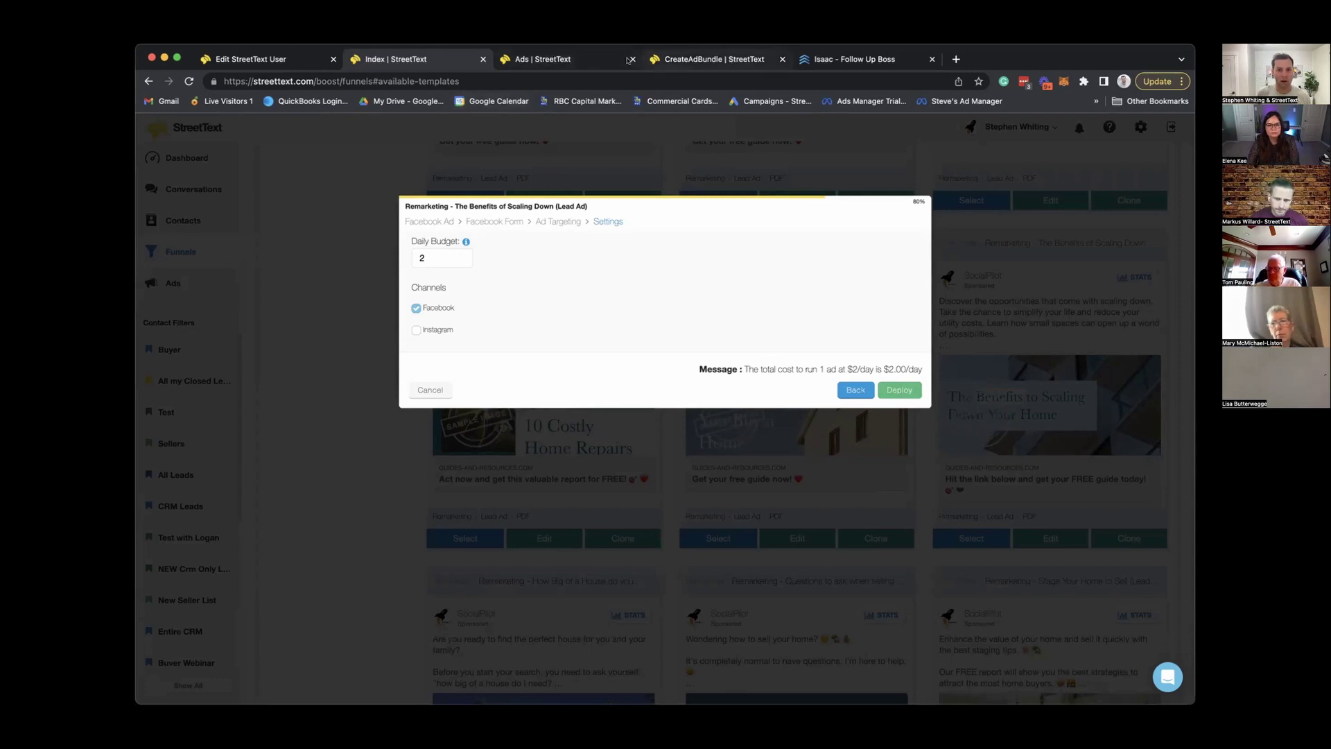
Step: Go from the existing ad bundles to creating a new bundle and select the iList - Discover Your TRUE Home's Value ad (1683031) first
{"action": "left_click", "coordinate": [548, 60]}
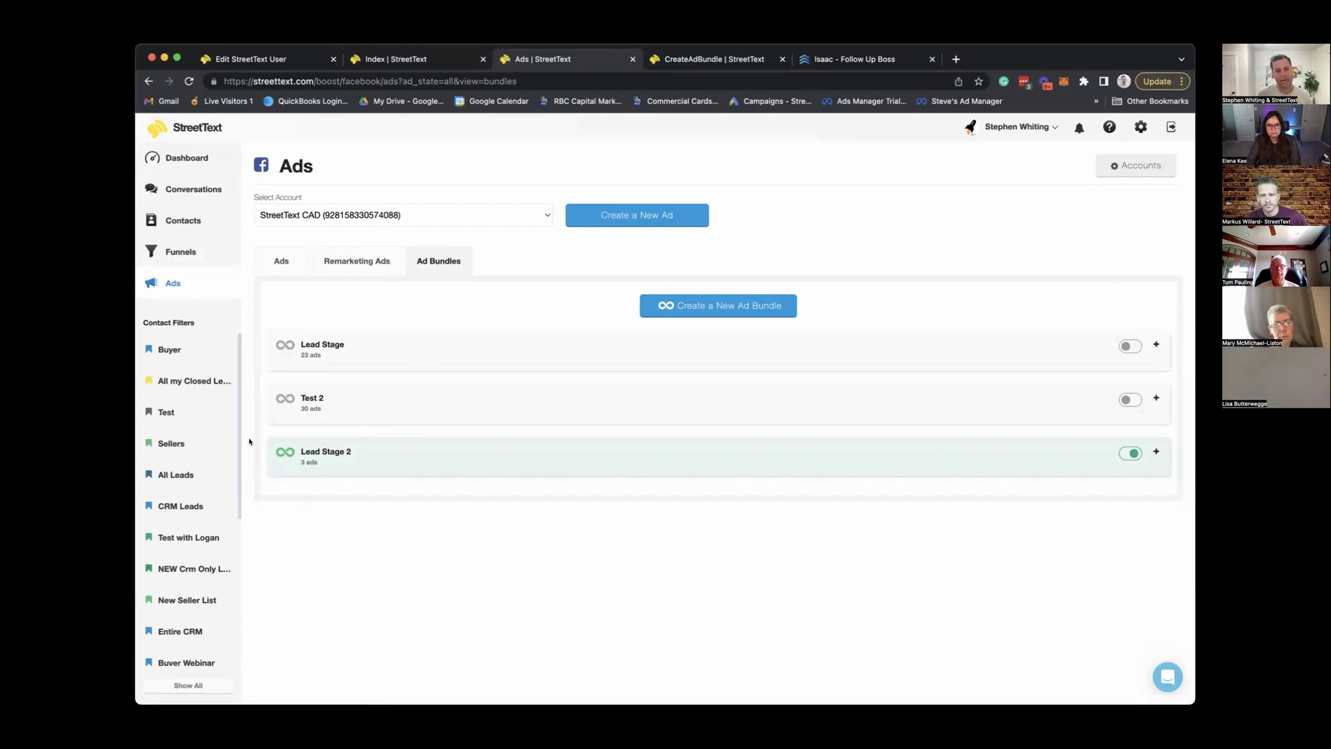
{"action": "left_click", "coordinate": [706, 305]}
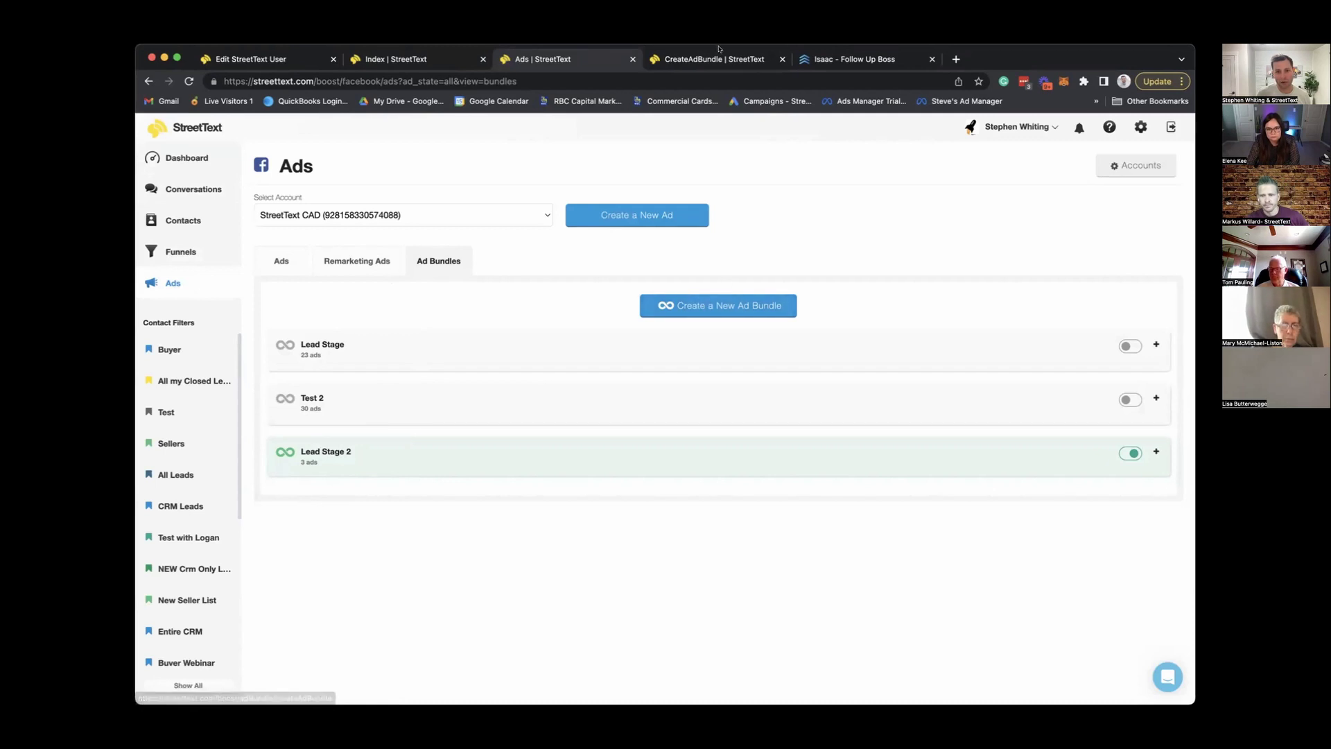
{"action": "scroll", "coordinate": [659, 333], "scroll_direction": "down", "scroll_amount": 5}
{"action": "scroll", "coordinate": [663, 355], "scroll_direction": "up", "scroll_amount": 4}
{"action": "scroll", "coordinate": [663, 355], "scroll_direction": "down", "scroll_amount": 3}
{"action": "scroll", "coordinate": [536, 345], "scroll_direction": "up", "scroll_amount": 2}
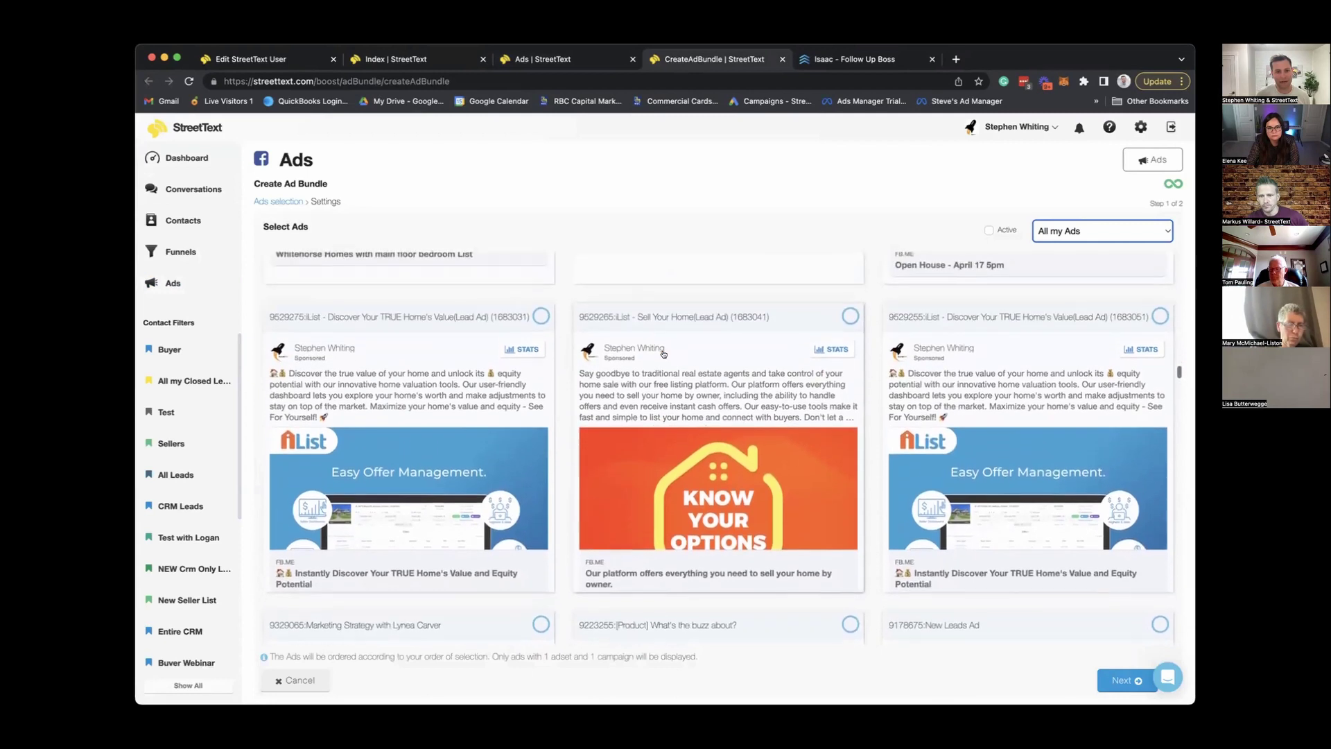
{"action": "left_click", "coordinate": [540, 340]}
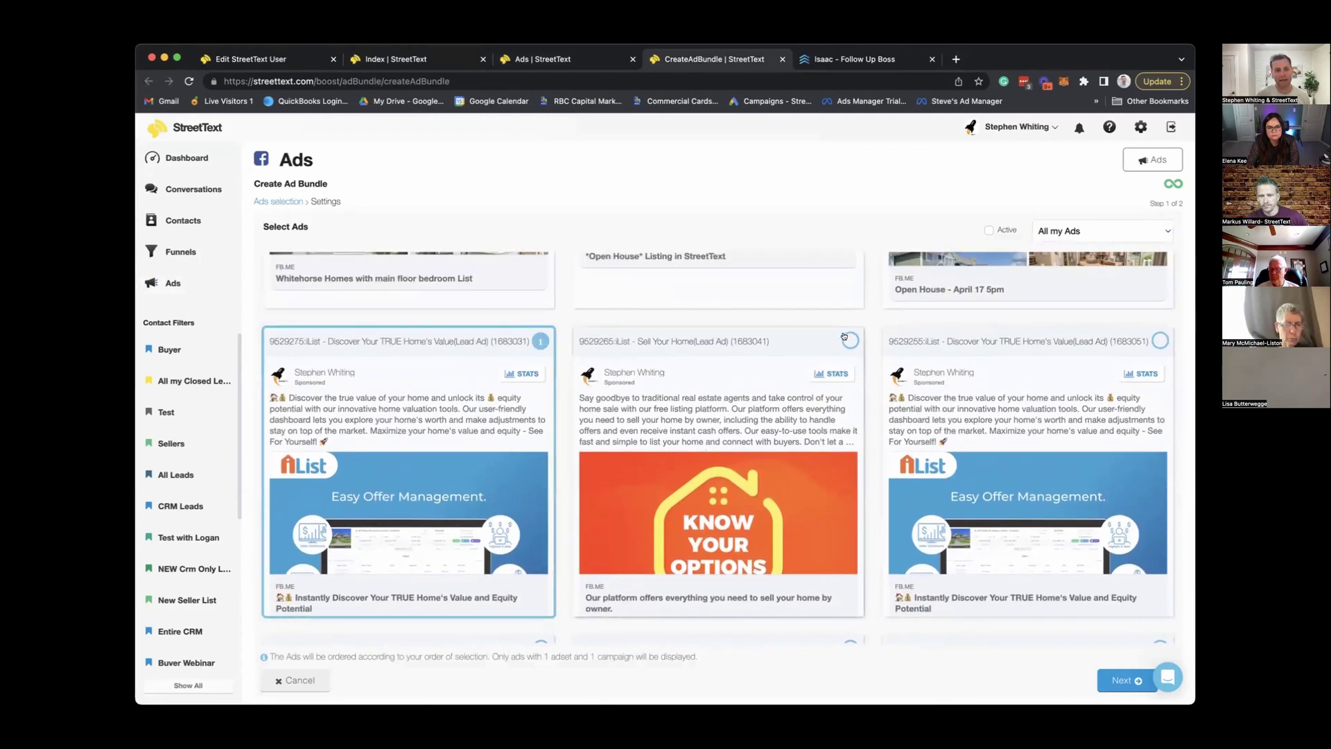
Step: Add the Best lead gen to get clients, Virtual Summit - Featured Speaker, and Reels Post ads to the bundle selection
{"action": "scroll", "coordinate": [784, 454], "scroll_direction": "down", "scroll_amount": 3}
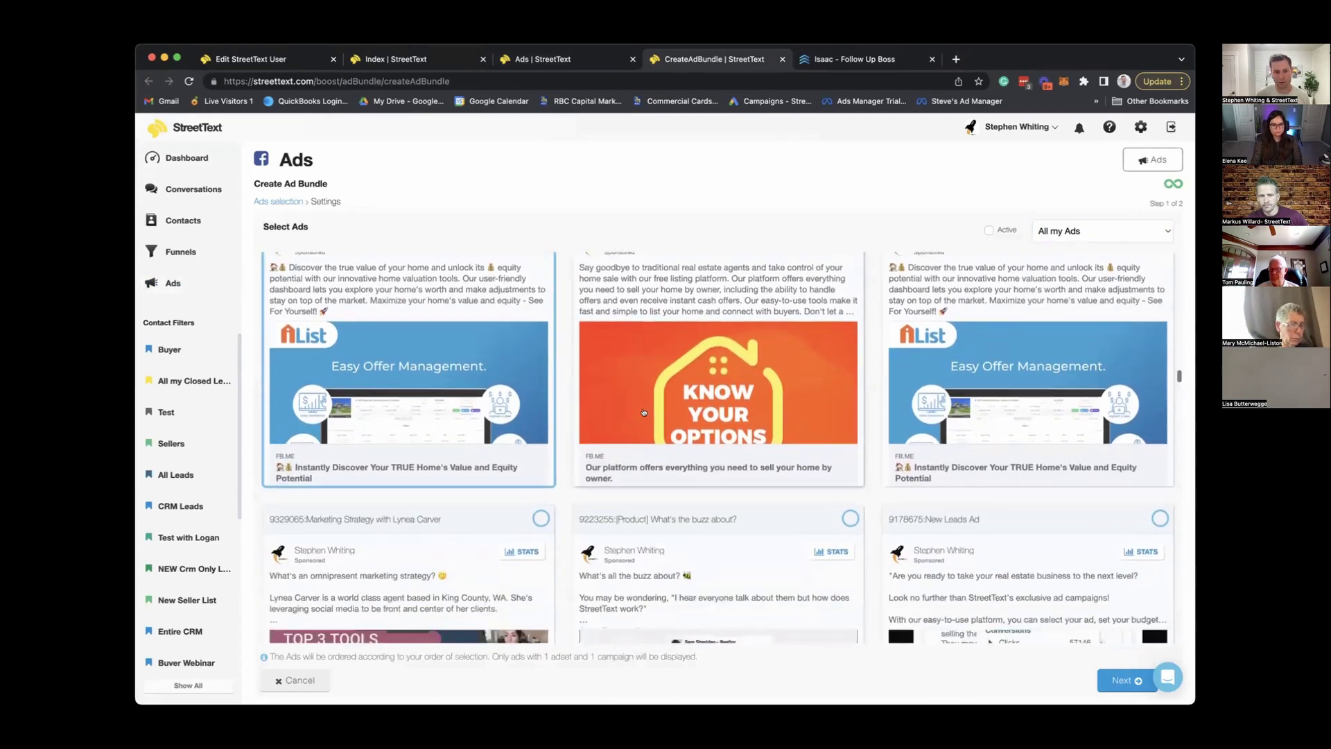
{"action": "scroll", "coordinate": [644, 412], "scroll_direction": "down", "scroll_amount": 10}
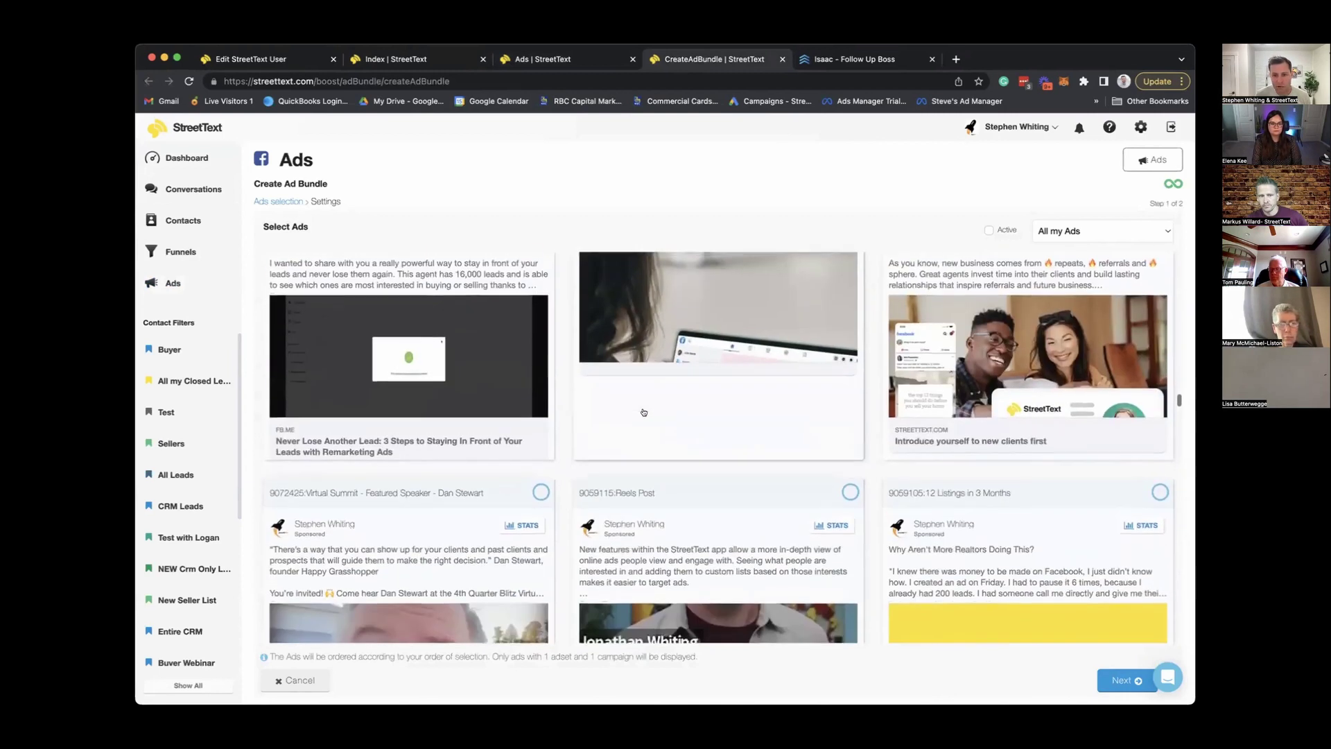
{"action": "scroll", "coordinate": [643, 412], "scroll_direction": "up", "scroll_amount": 3}
{"action": "left_click", "coordinate": [955, 371]}
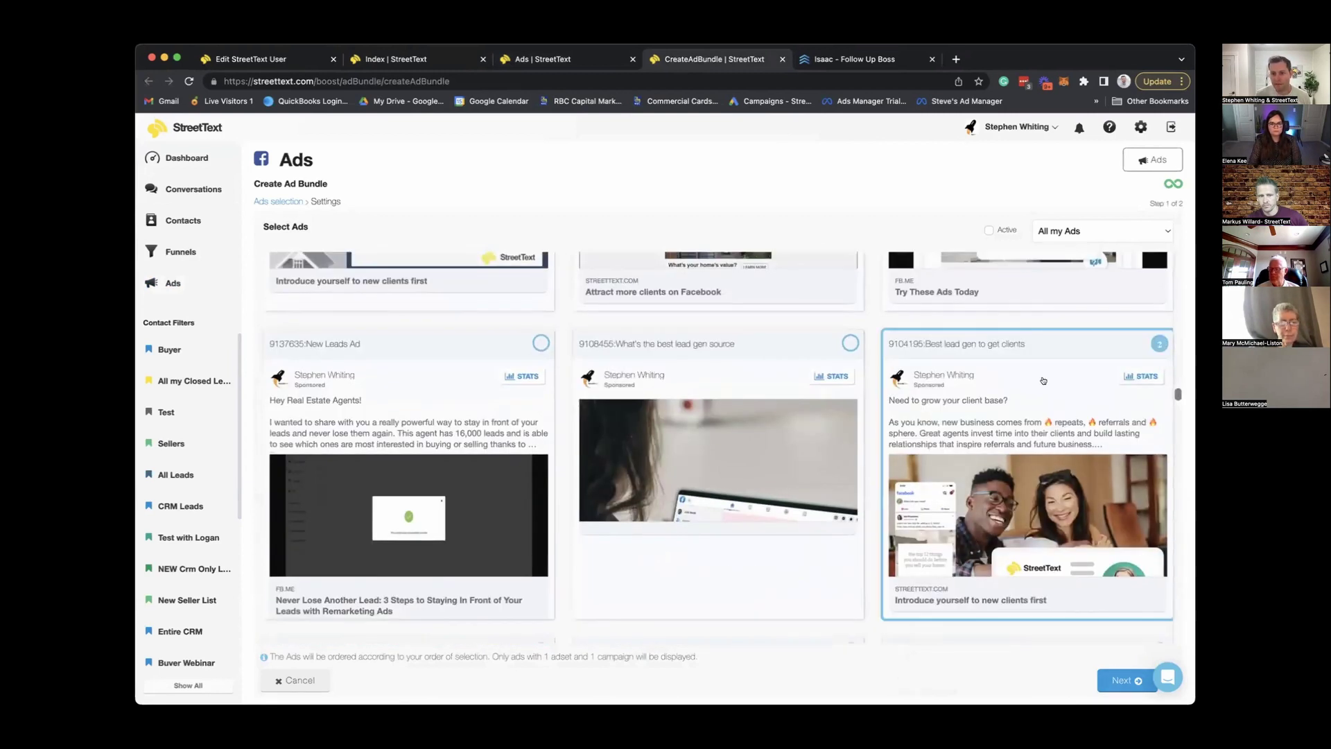
{"action": "scroll", "coordinate": [956, 371], "scroll_direction": "down", "scroll_amount": 10}
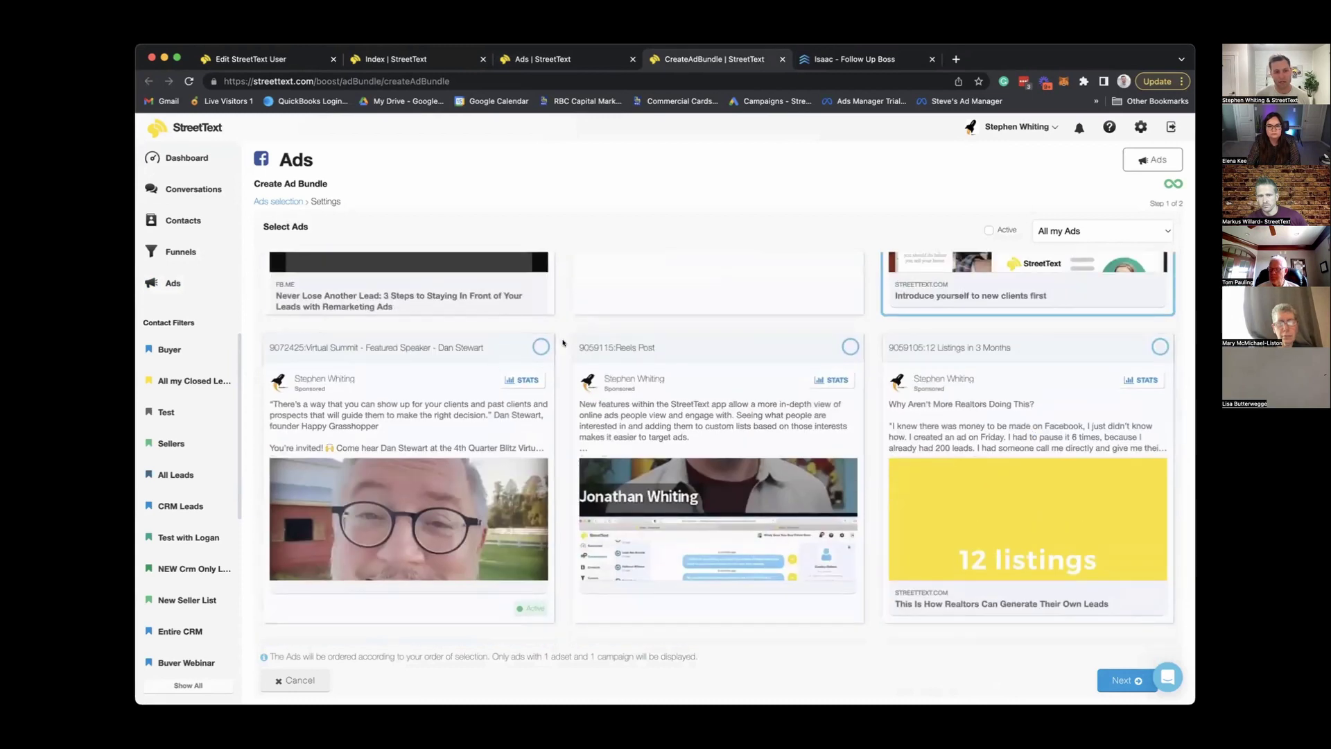
{"action": "left_click", "coordinate": [851, 347]}
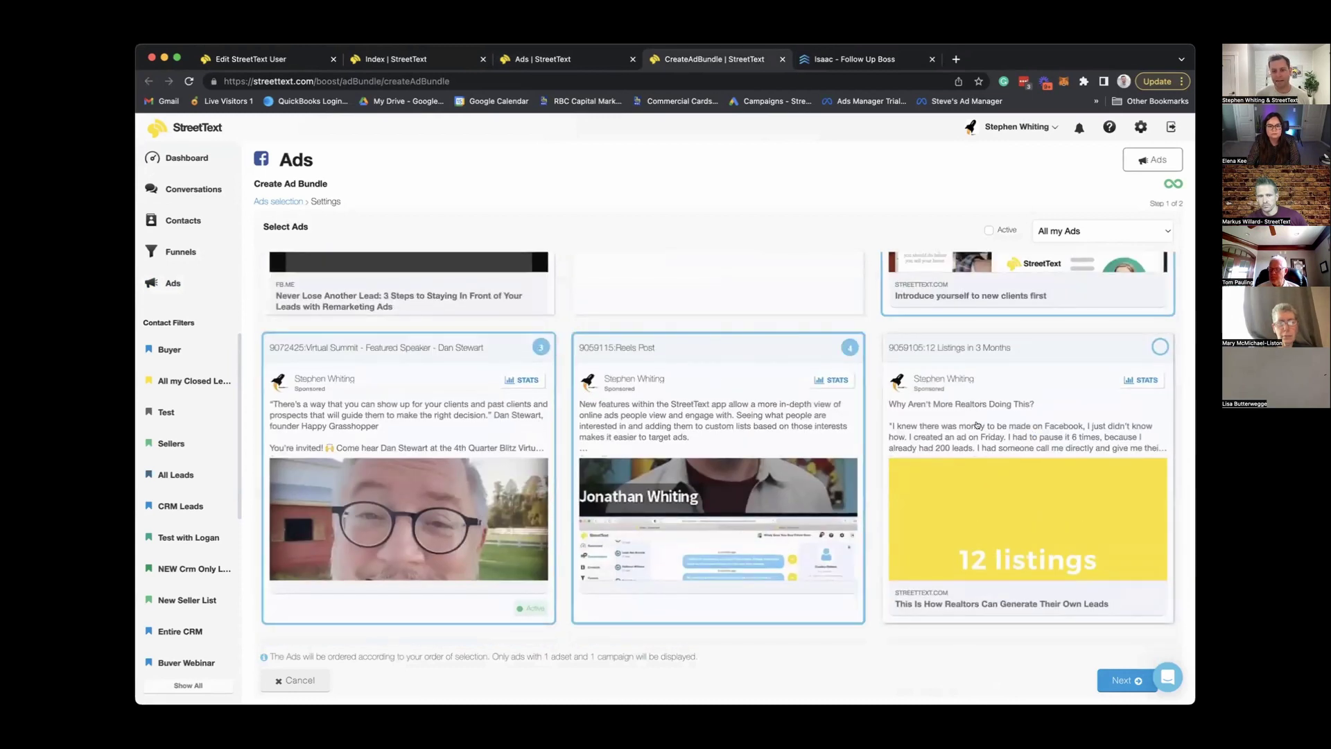
Step: Proceed to the bundle settings, name the bundle Expired Leads, and set its running frequency to Weekly
{"action": "scroll", "coordinate": [976, 426], "scroll_direction": "down", "scroll_amount": 10}
{"action": "scroll", "coordinate": [976, 426], "scroll_direction": "down", "scroll_amount": 20}
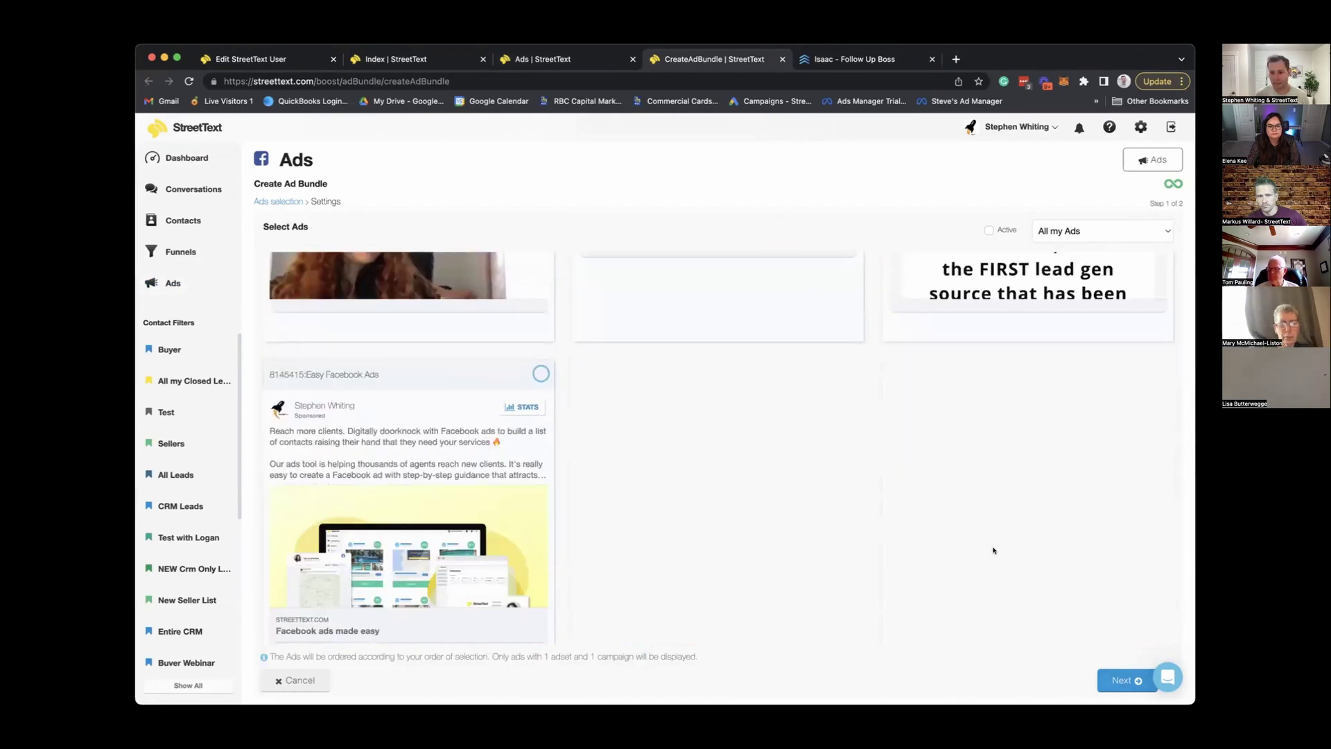
{"action": "left_click", "coordinate": [1119, 680]}
{"action": "left_click", "coordinate": [291, 245]}
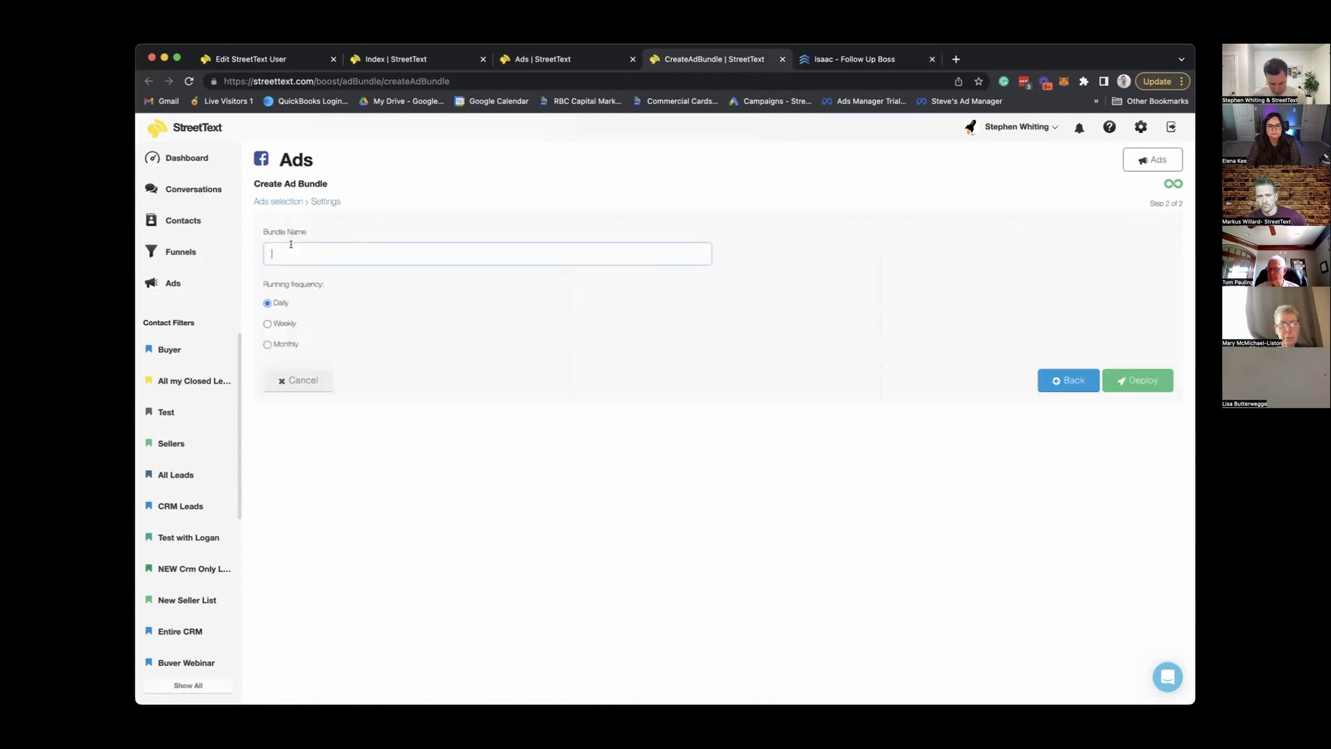
{"action": "type", "text": "Expired Leads"}
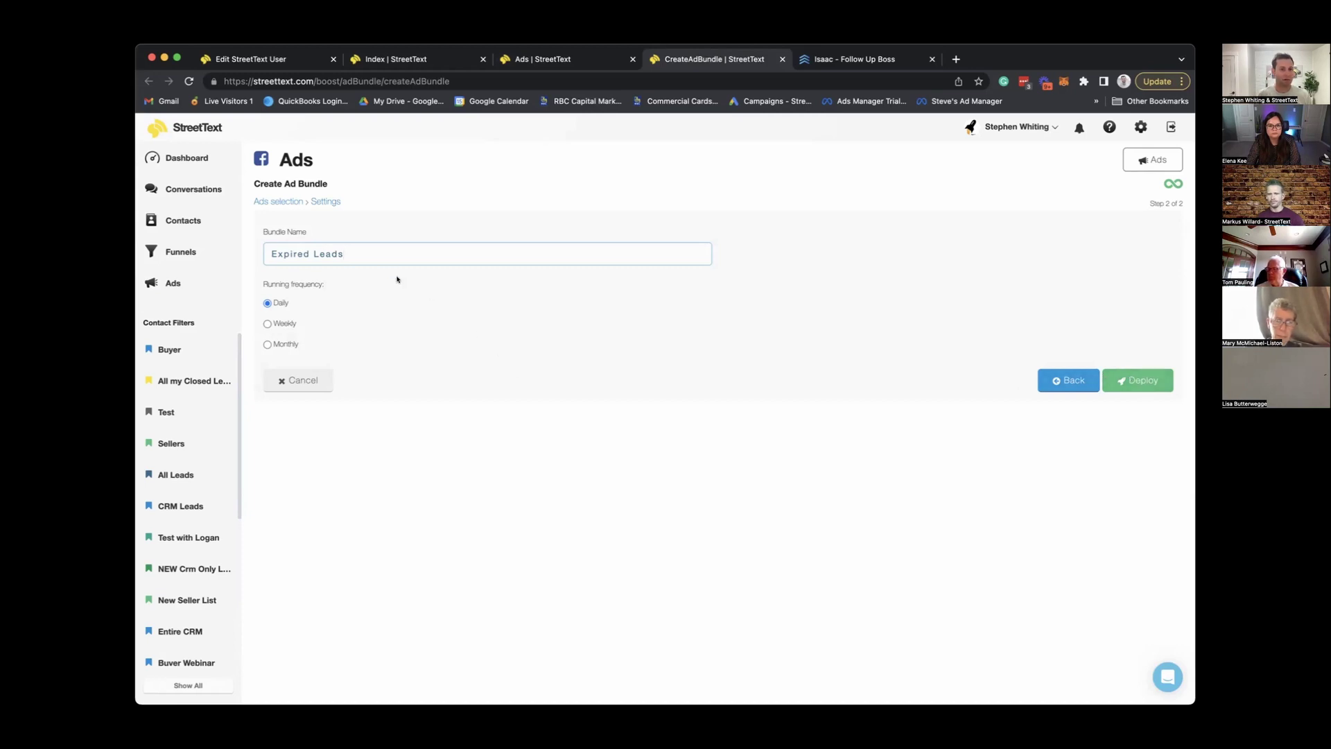
{"action": "left_click", "coordinate": [266, 323]}
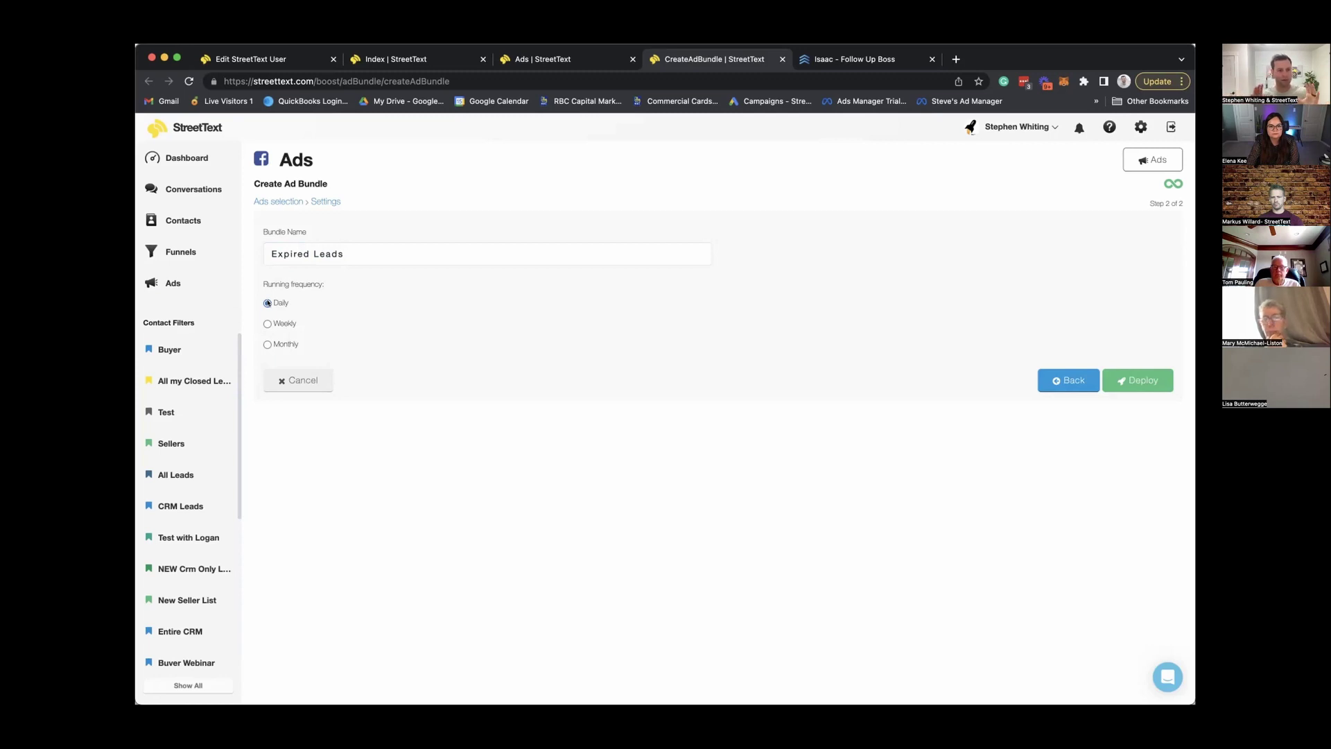
{"action": "left_click", "coordinate": [267, 324]}
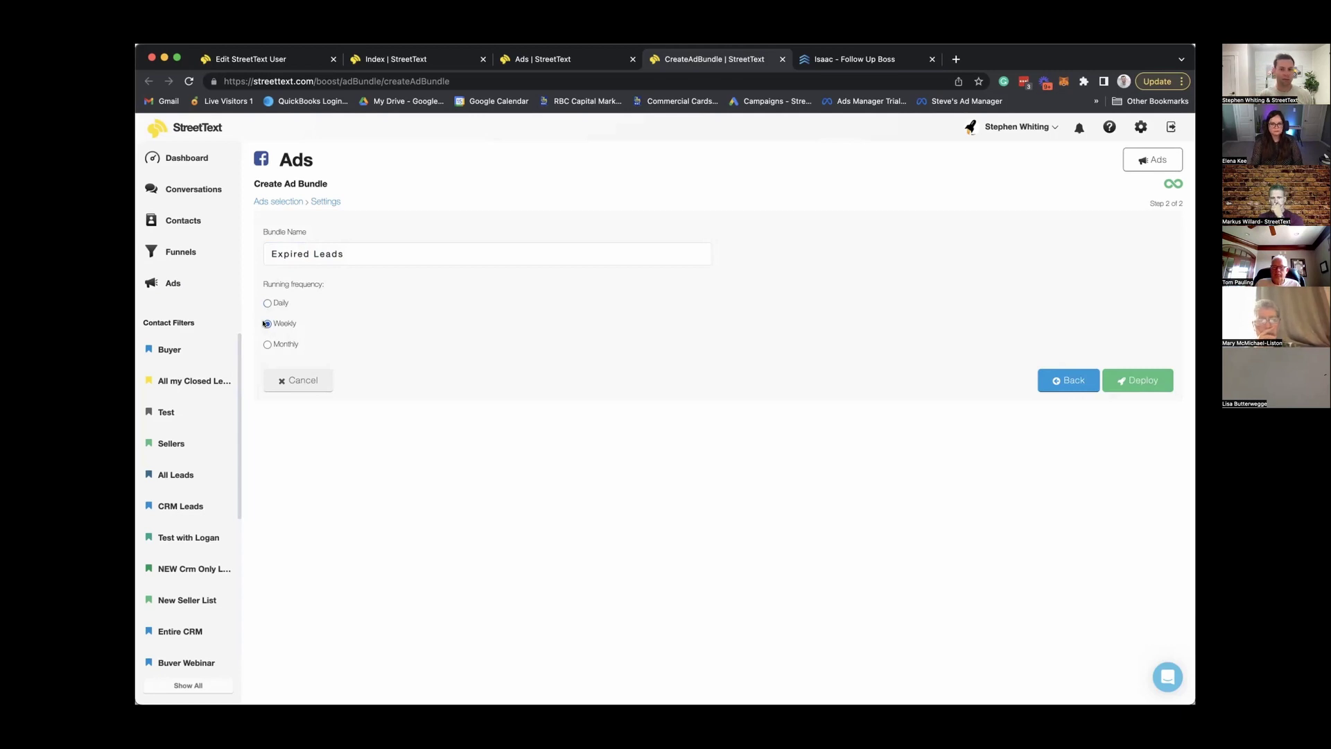
Step: Return to the existing ad bundles and expand Lead Stage 2 to examine its ads, running frequency, and performance metrics
{"action": "left_click", "coordinate": [568, 59]}
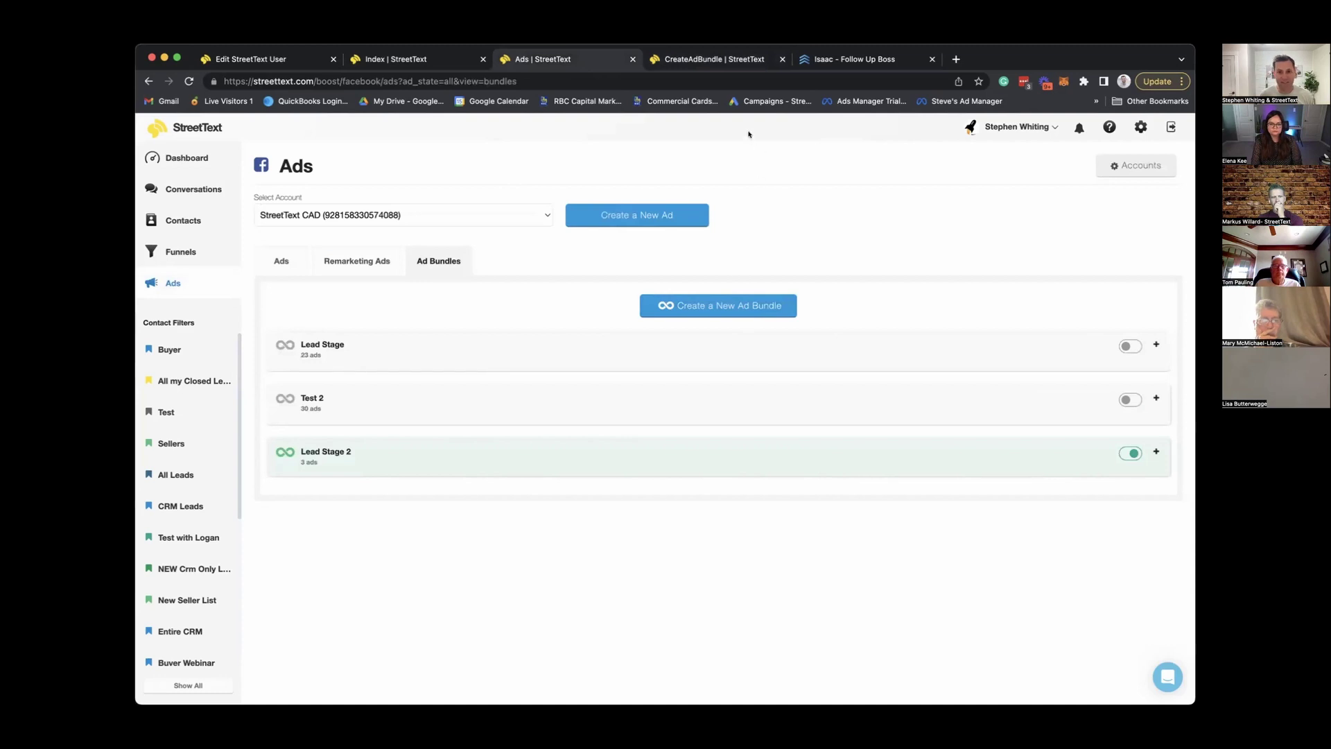
{"action": "left_click", "coordinate": [1156, 451]}
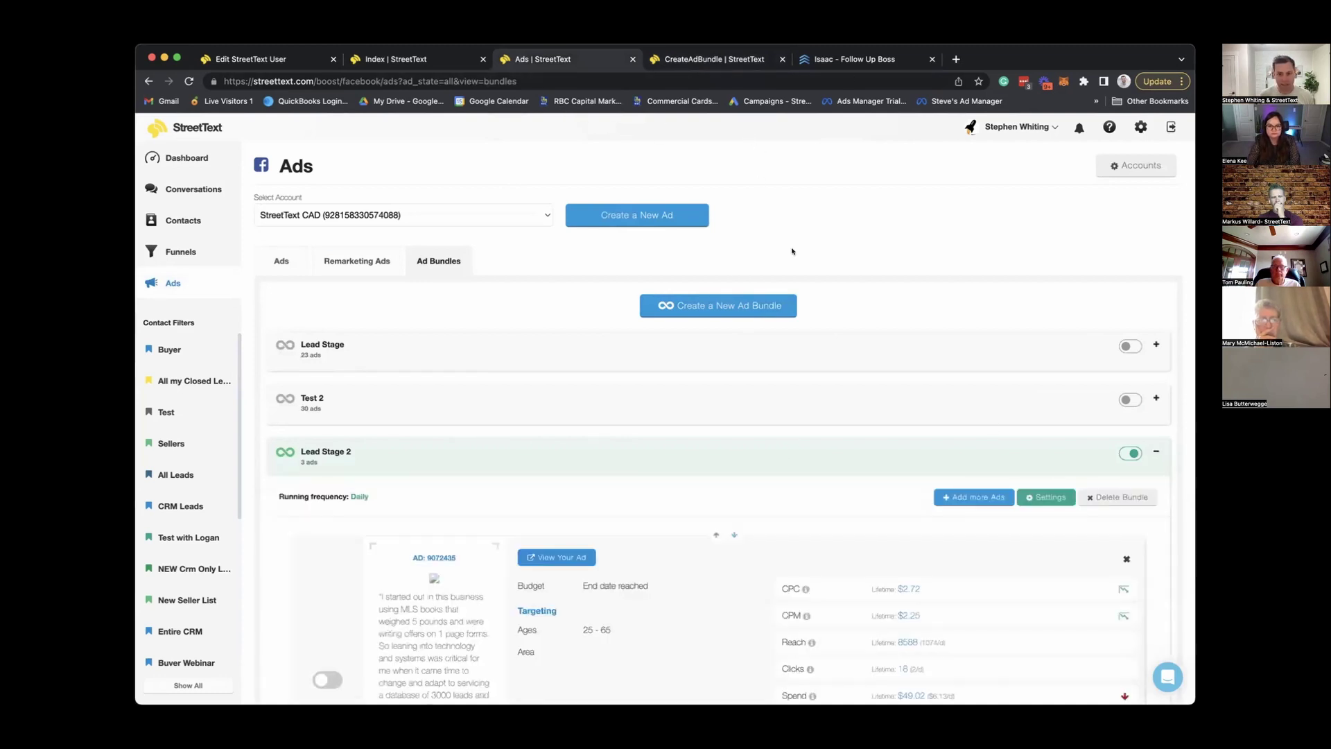
{"action": "scroll", "coordinate": [529, 436], "scroll_direction": "down", "scroll_amount": 5}
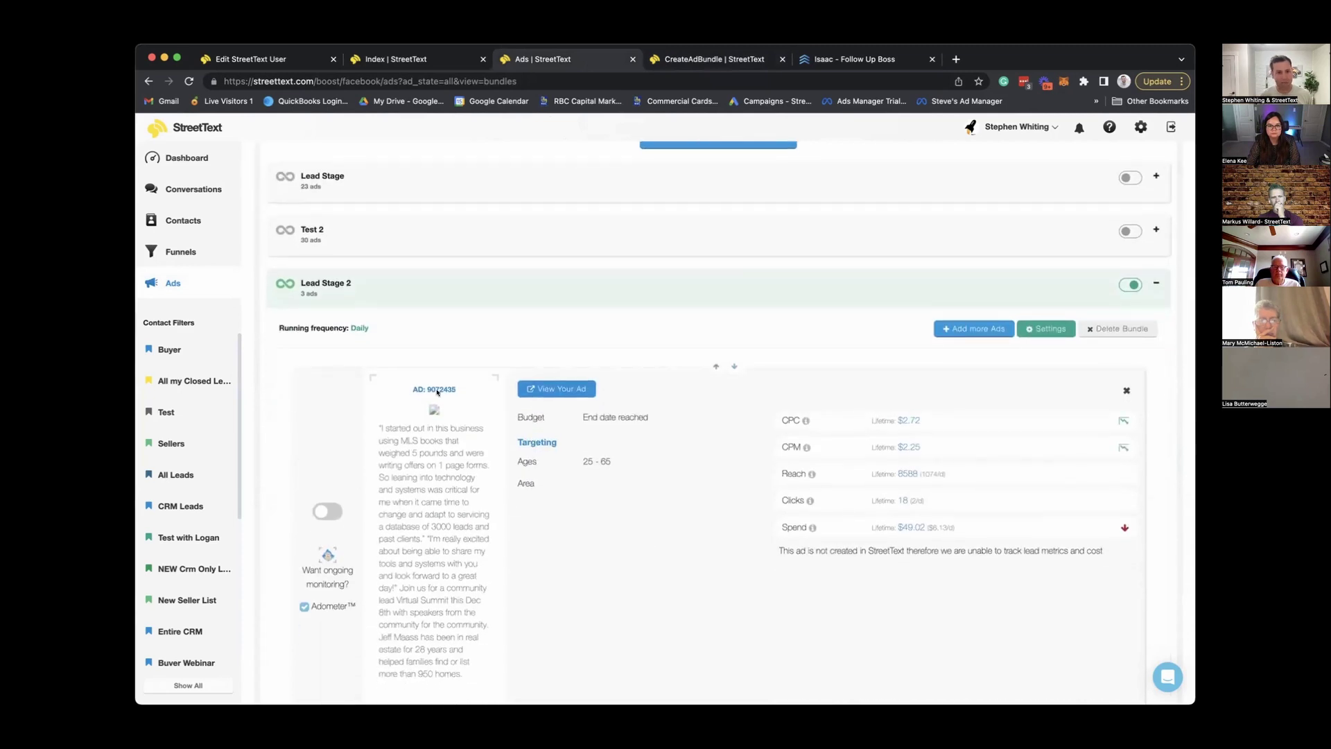